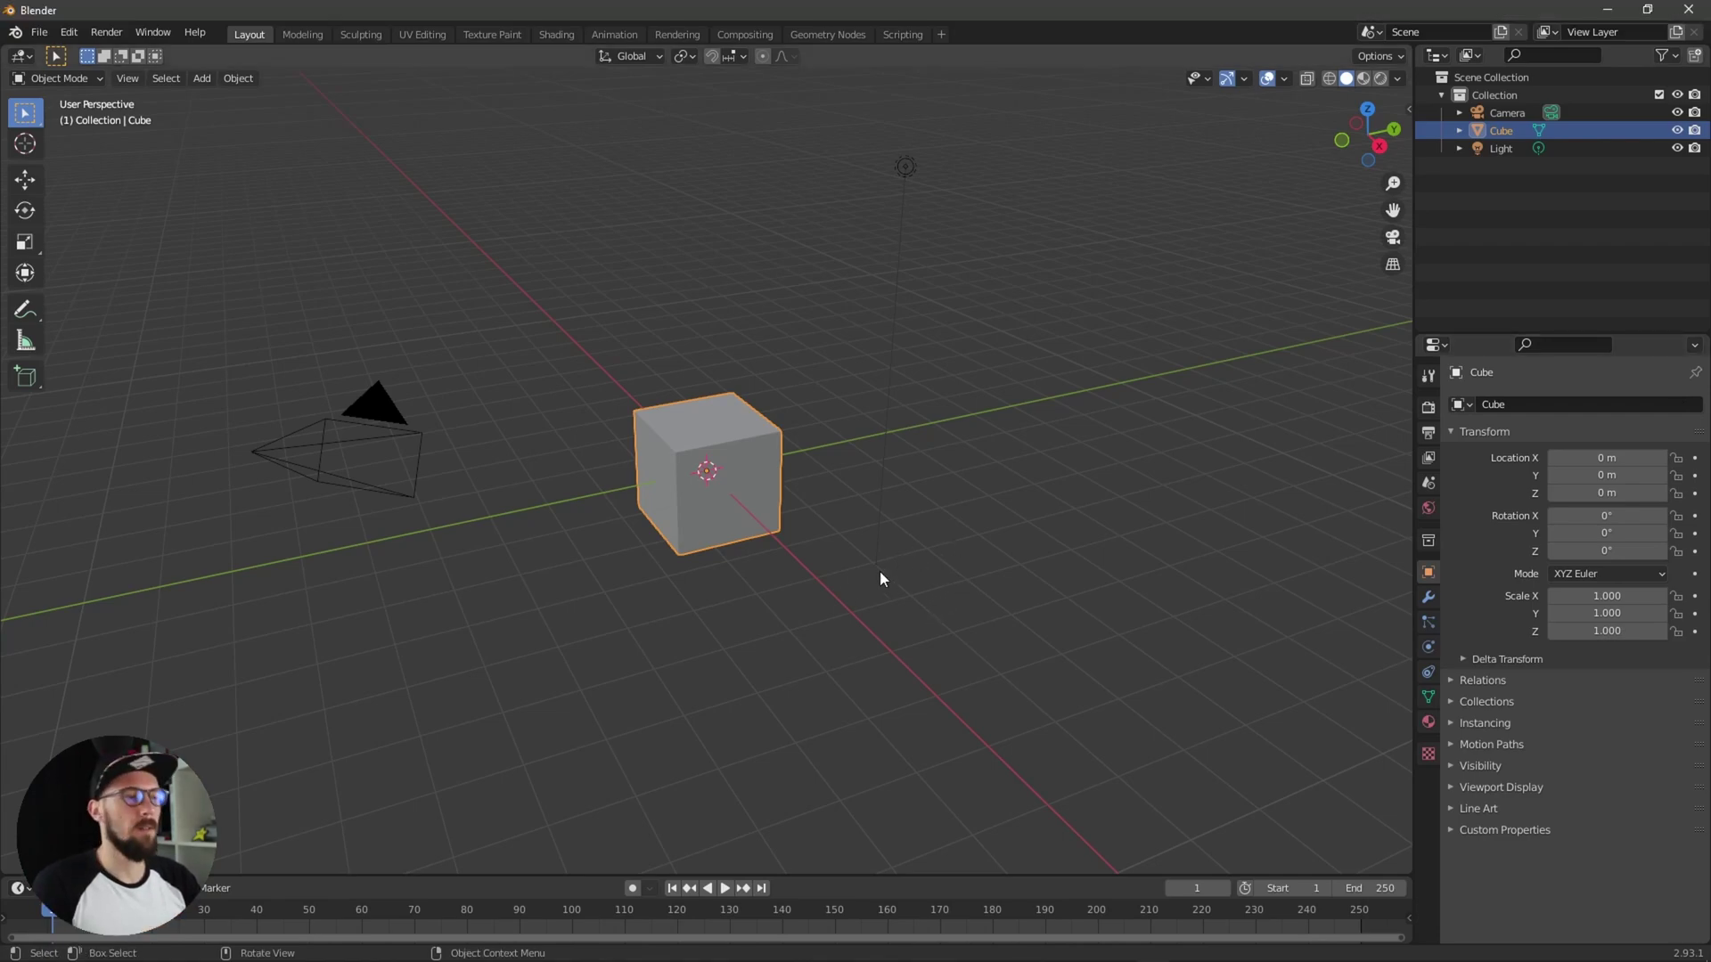
Step: Delete the default cube and add a Monkey mesh at the world origin
key("x")
left_click(730, 531)
middle_click_drag(729, 531, 807, 568)
key("shift+a")
mouse_move(806, 560)
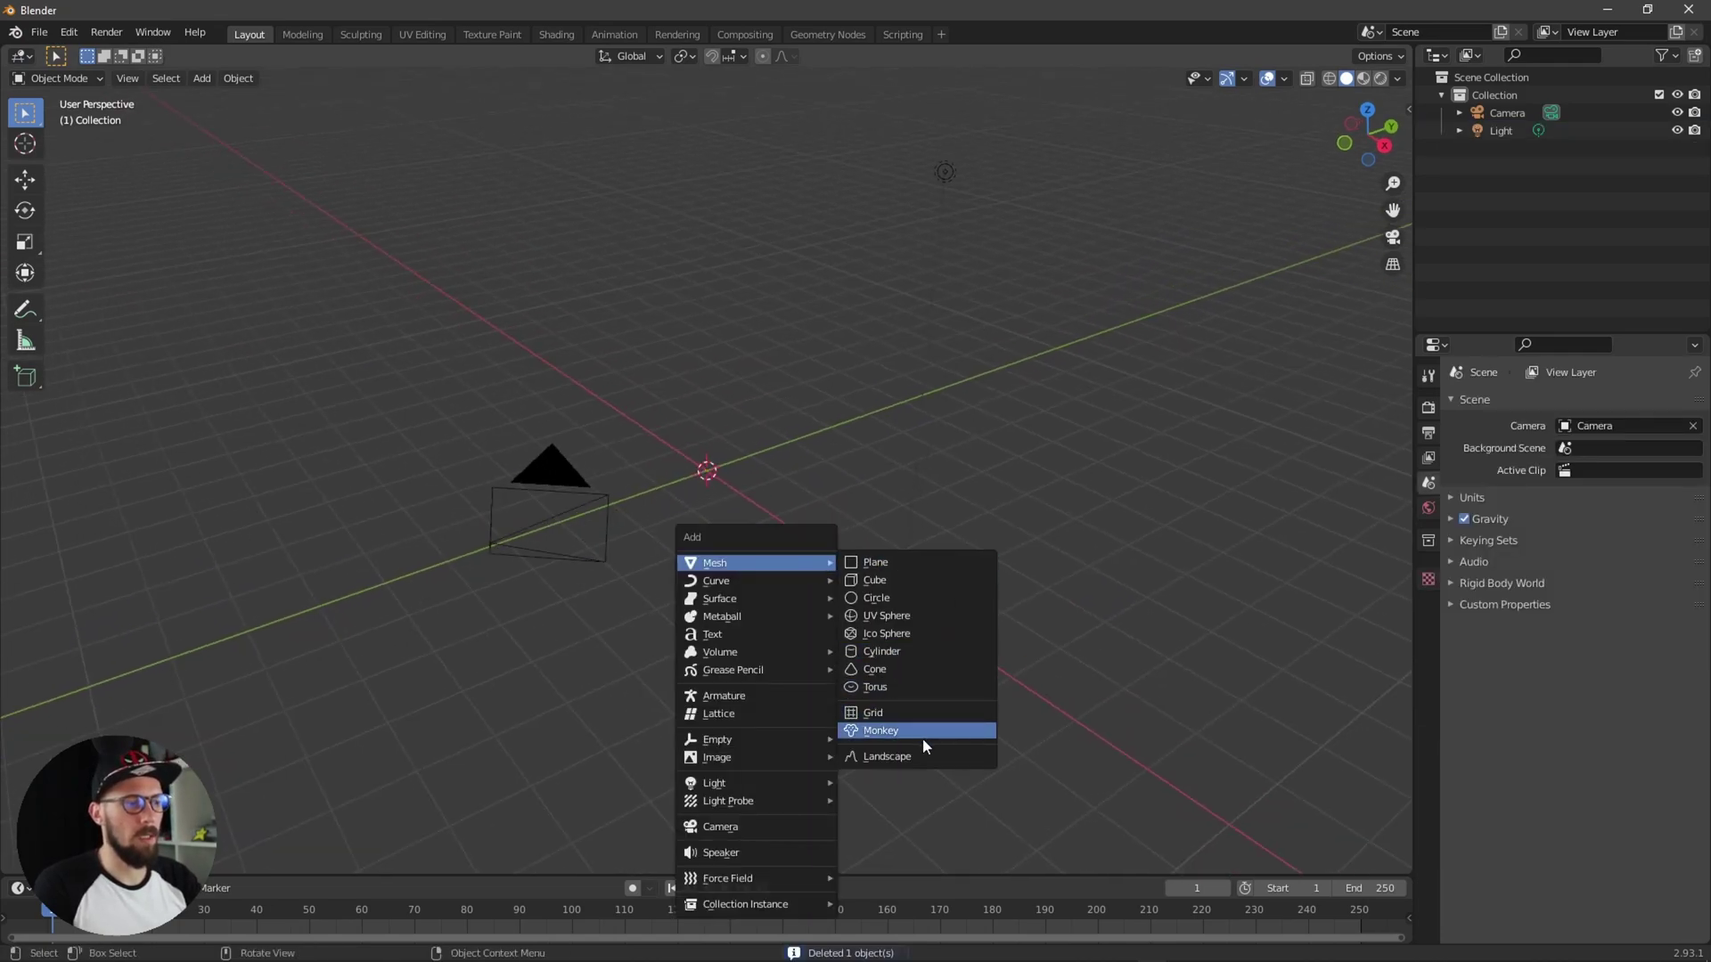
left_click(945, 729)
Step: Add an ico sphere mesh at the origin and lower its subdivisions by one level
middle_click_drag(976, 655, 874, 609)
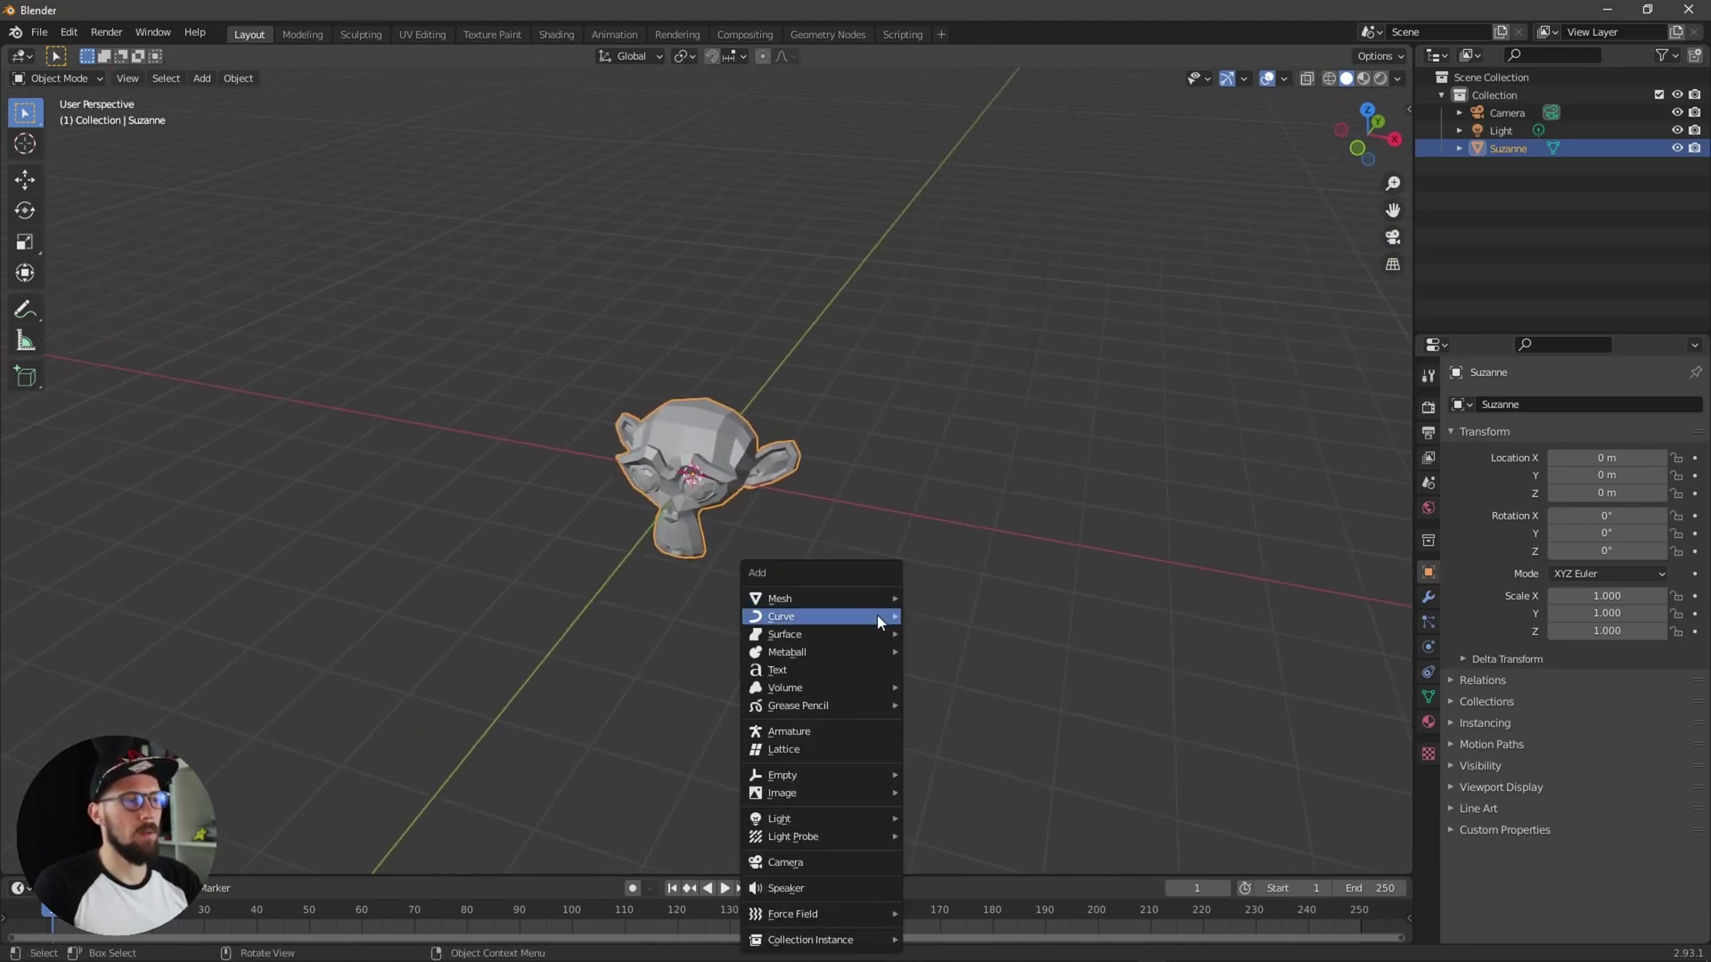
key("shift+a")
mouse_move(874, 608)
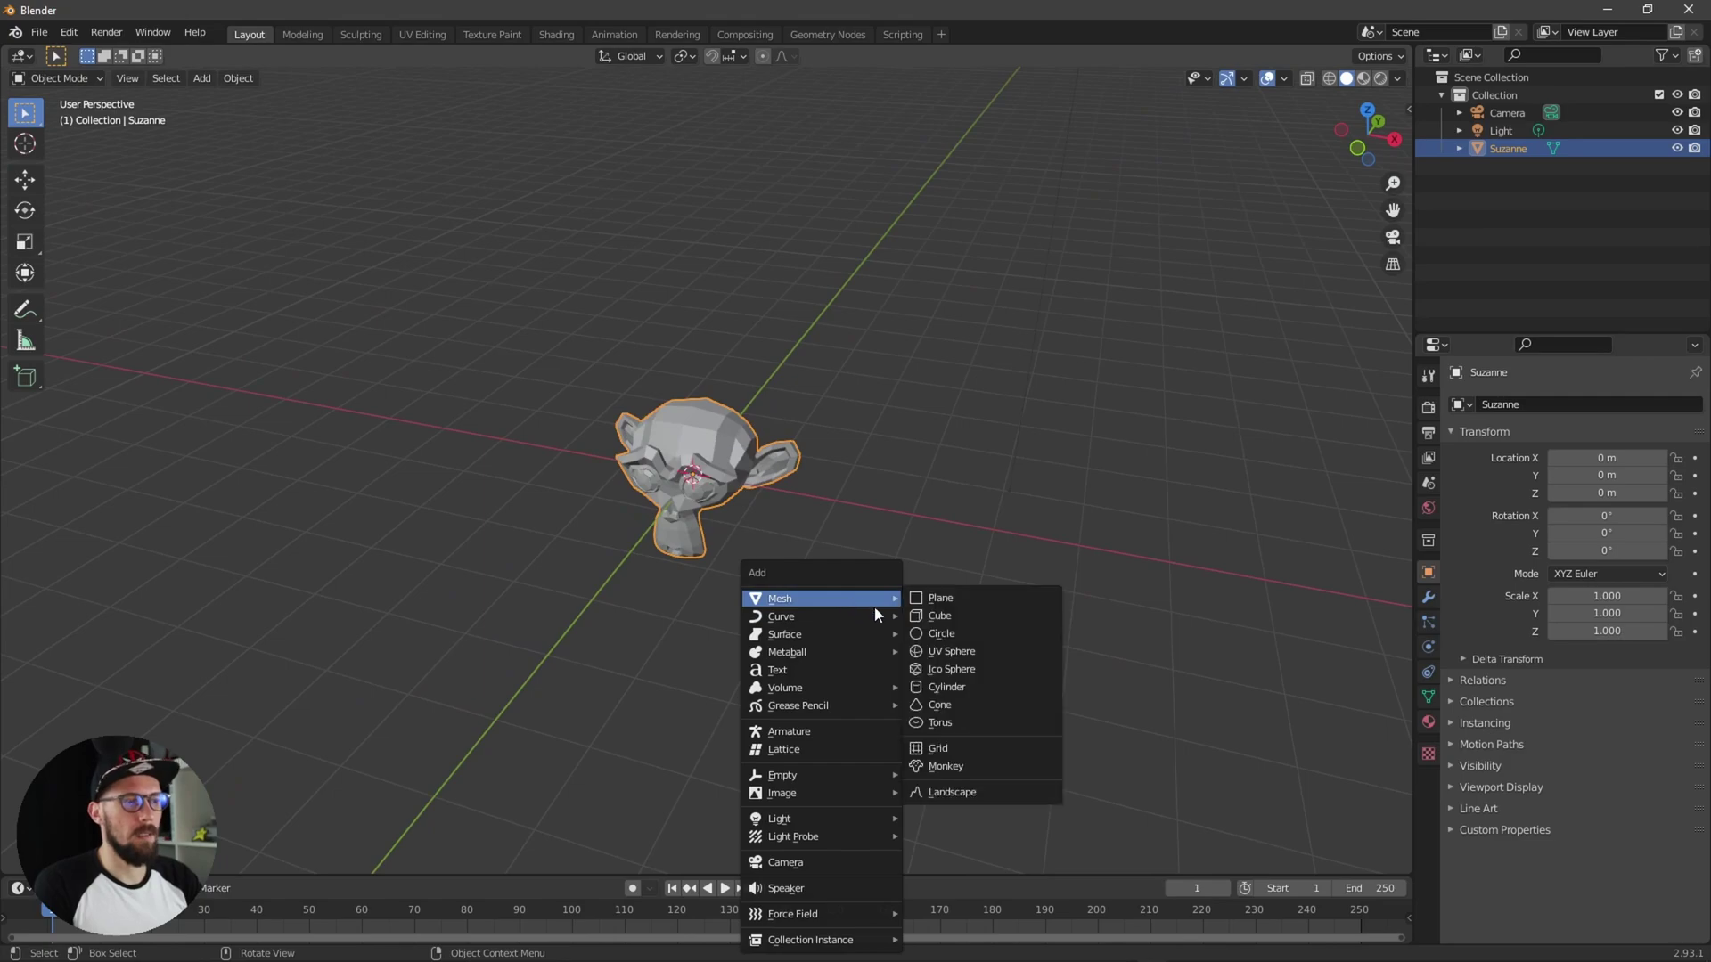
left_click(985, 667)
middle_click_drag(999, 649, 936, 612)
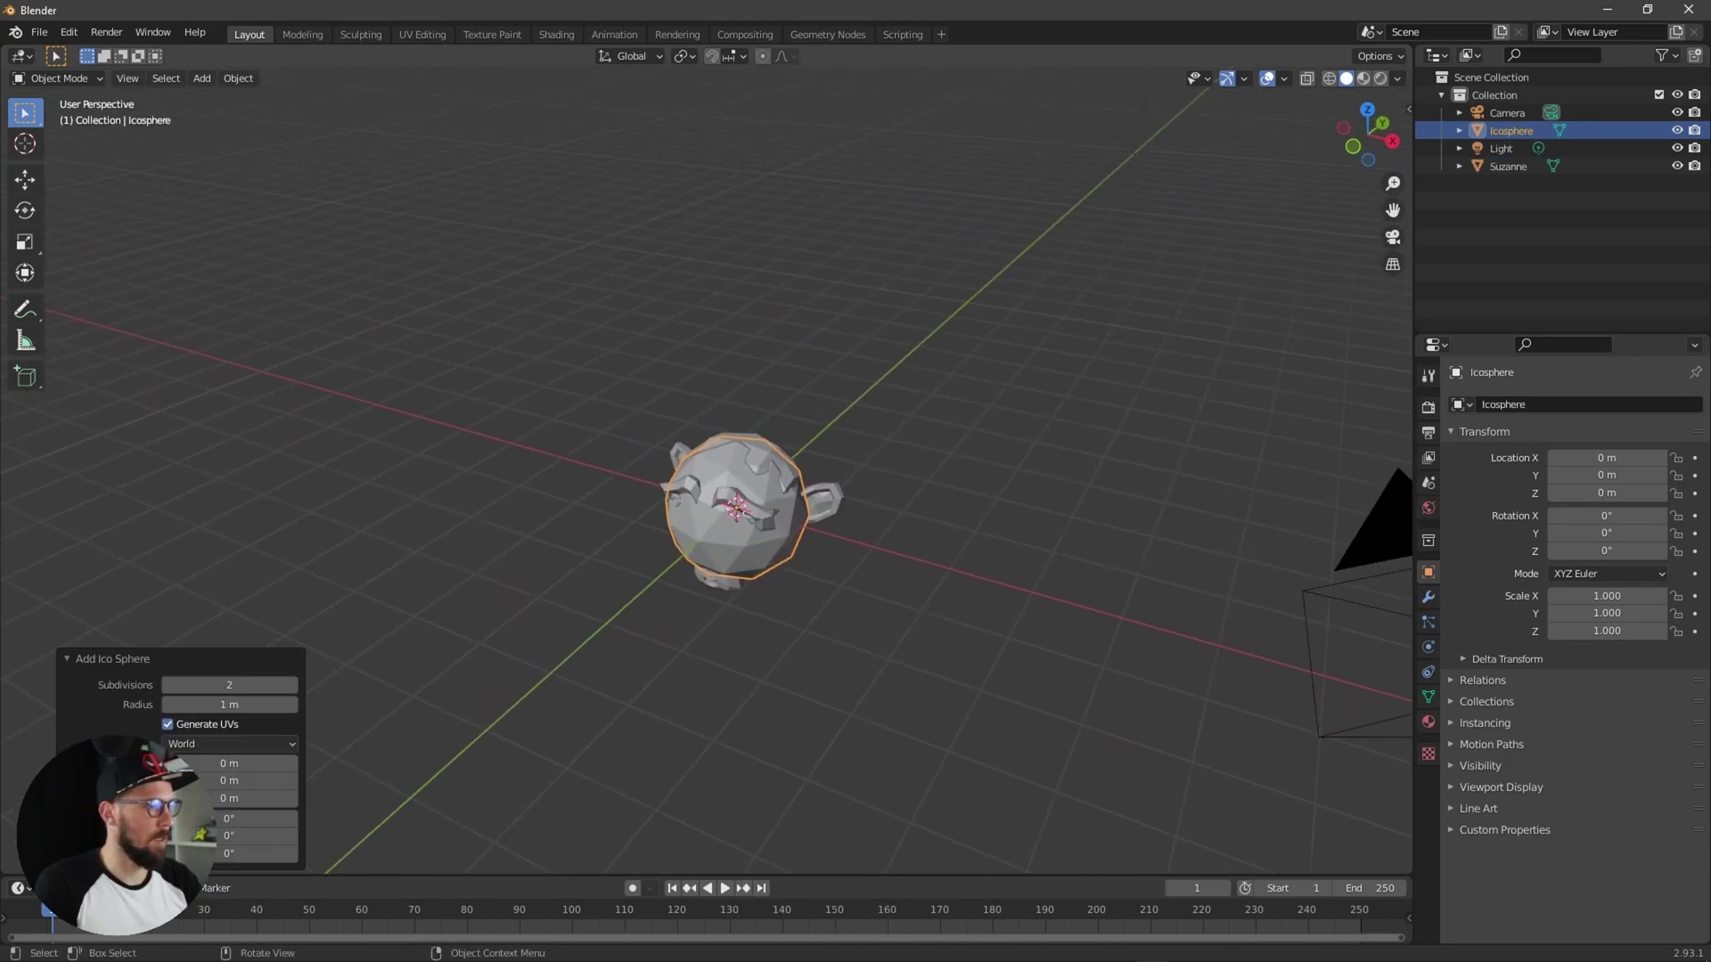
left_click(169, 687)
left_click(1048, 683)
middle_click_drag(1012, 603, 1234, 504)
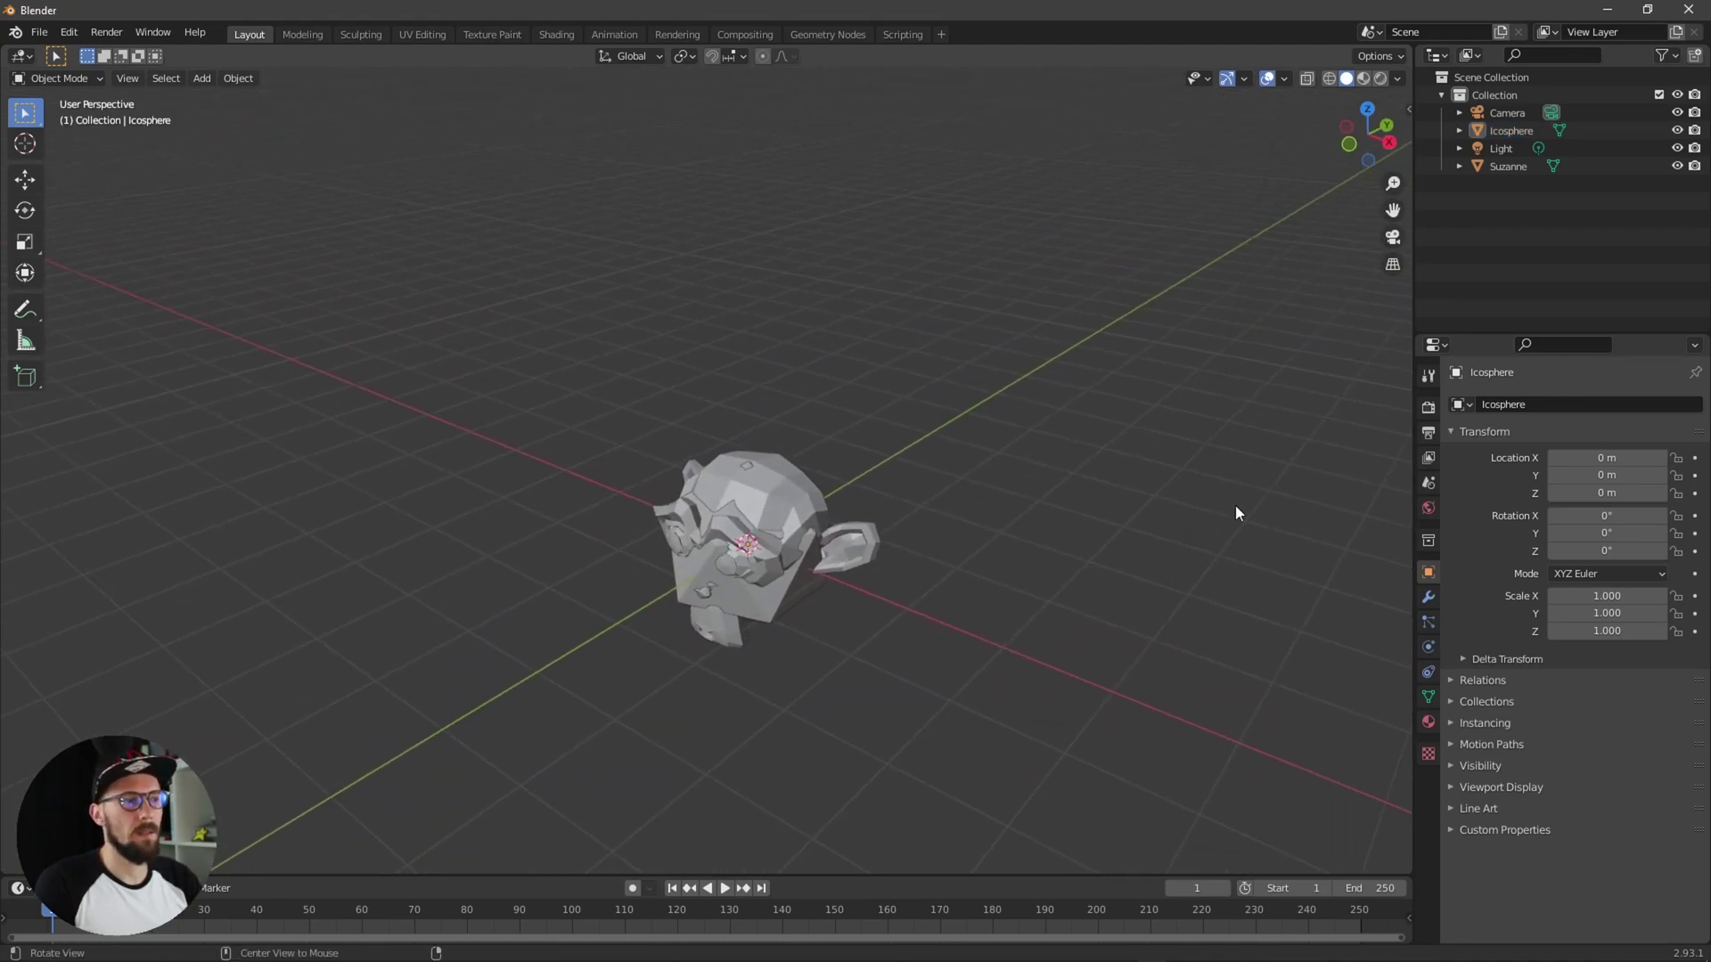
Step: Hide the Icosphere in the viewport and disable it in renders
left_click(1676, 131)
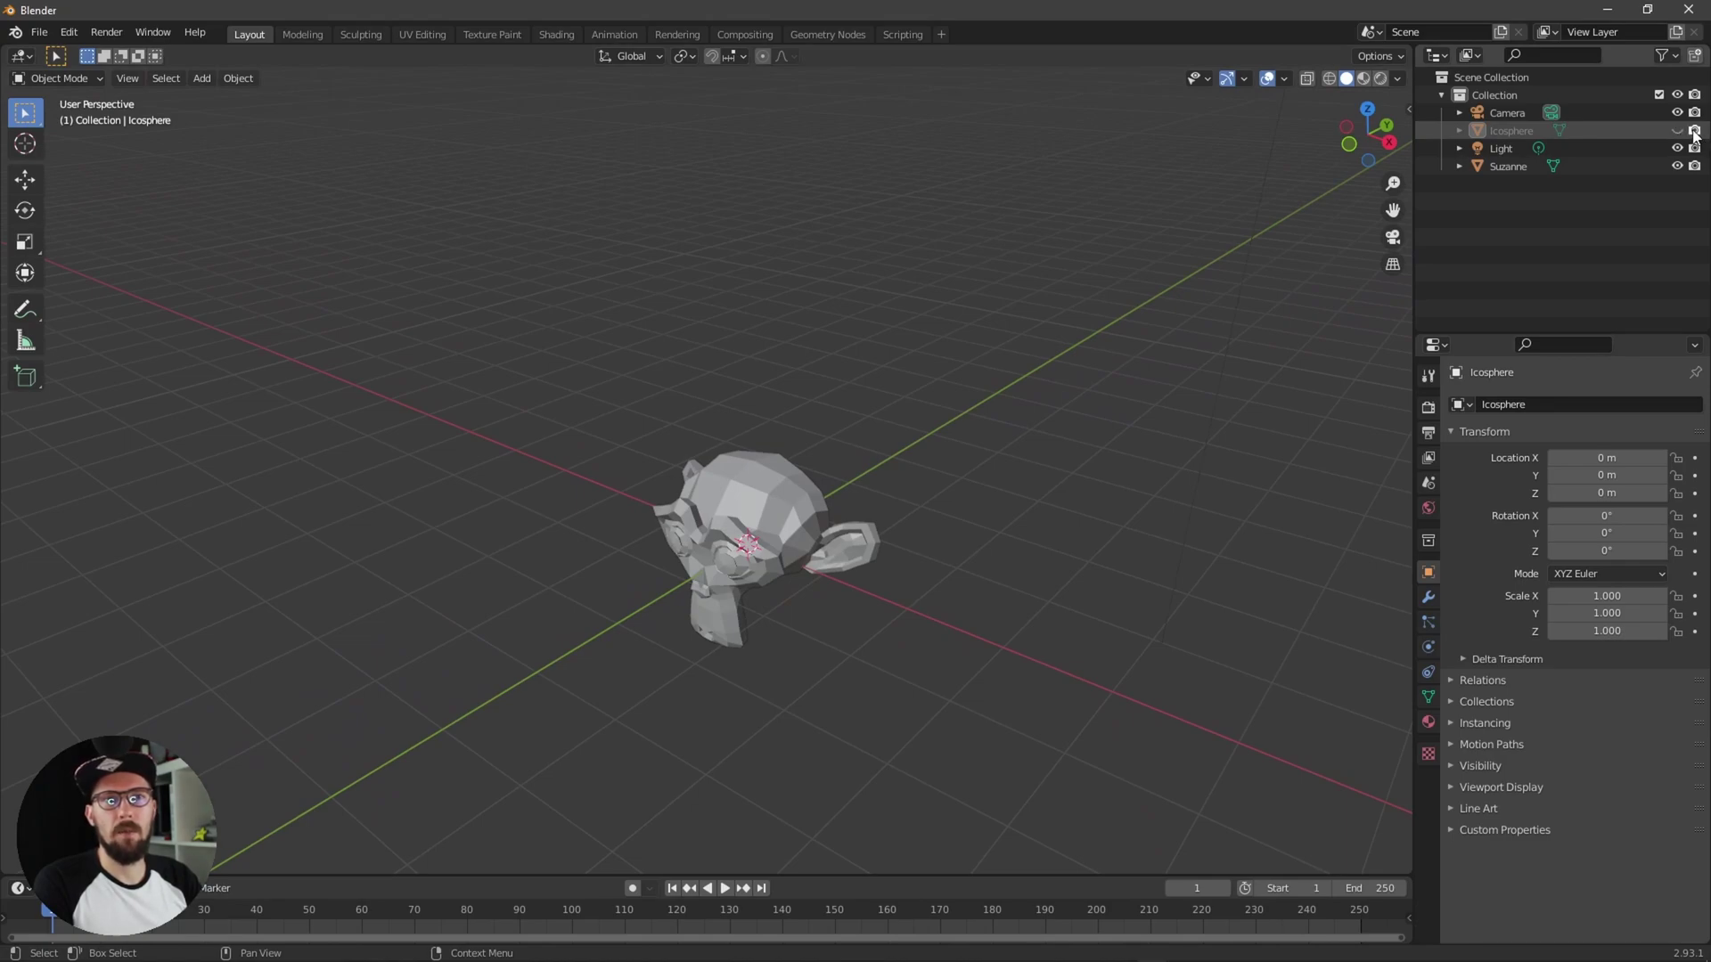
left_click(1696, 131)
middle_click_drag(939, 599, 980, 591)
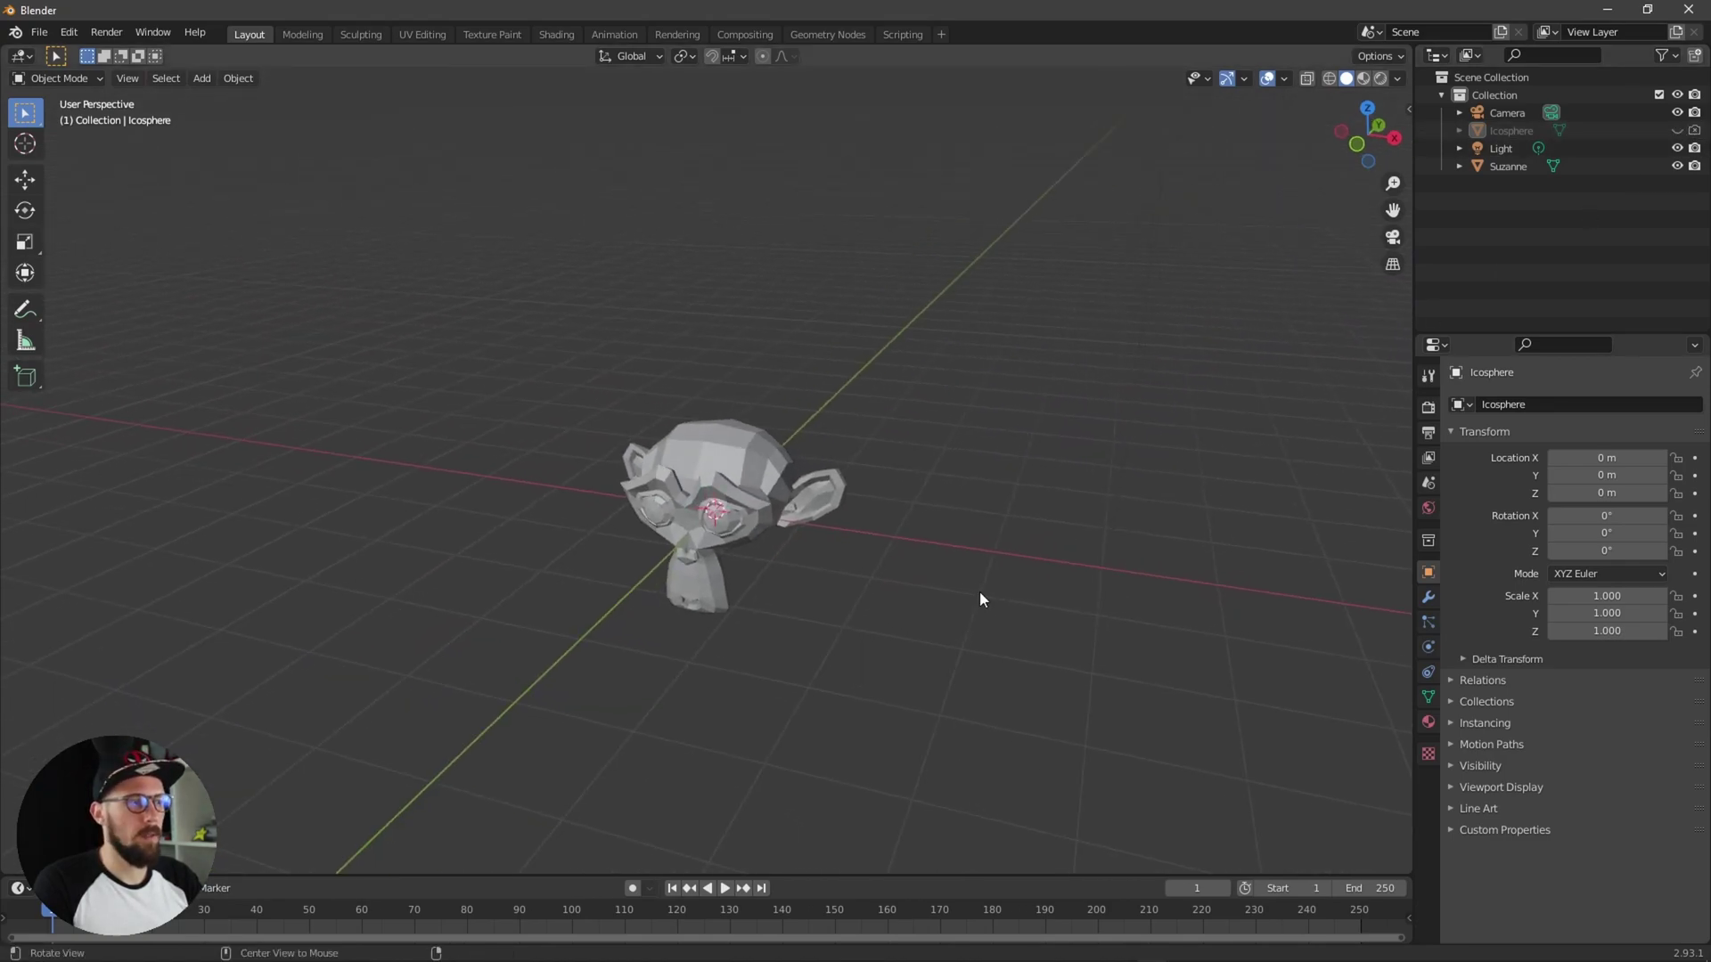
left_click_drag(895, 575, 846, 588)
middle_click_drag(924, 591, 977, 599)
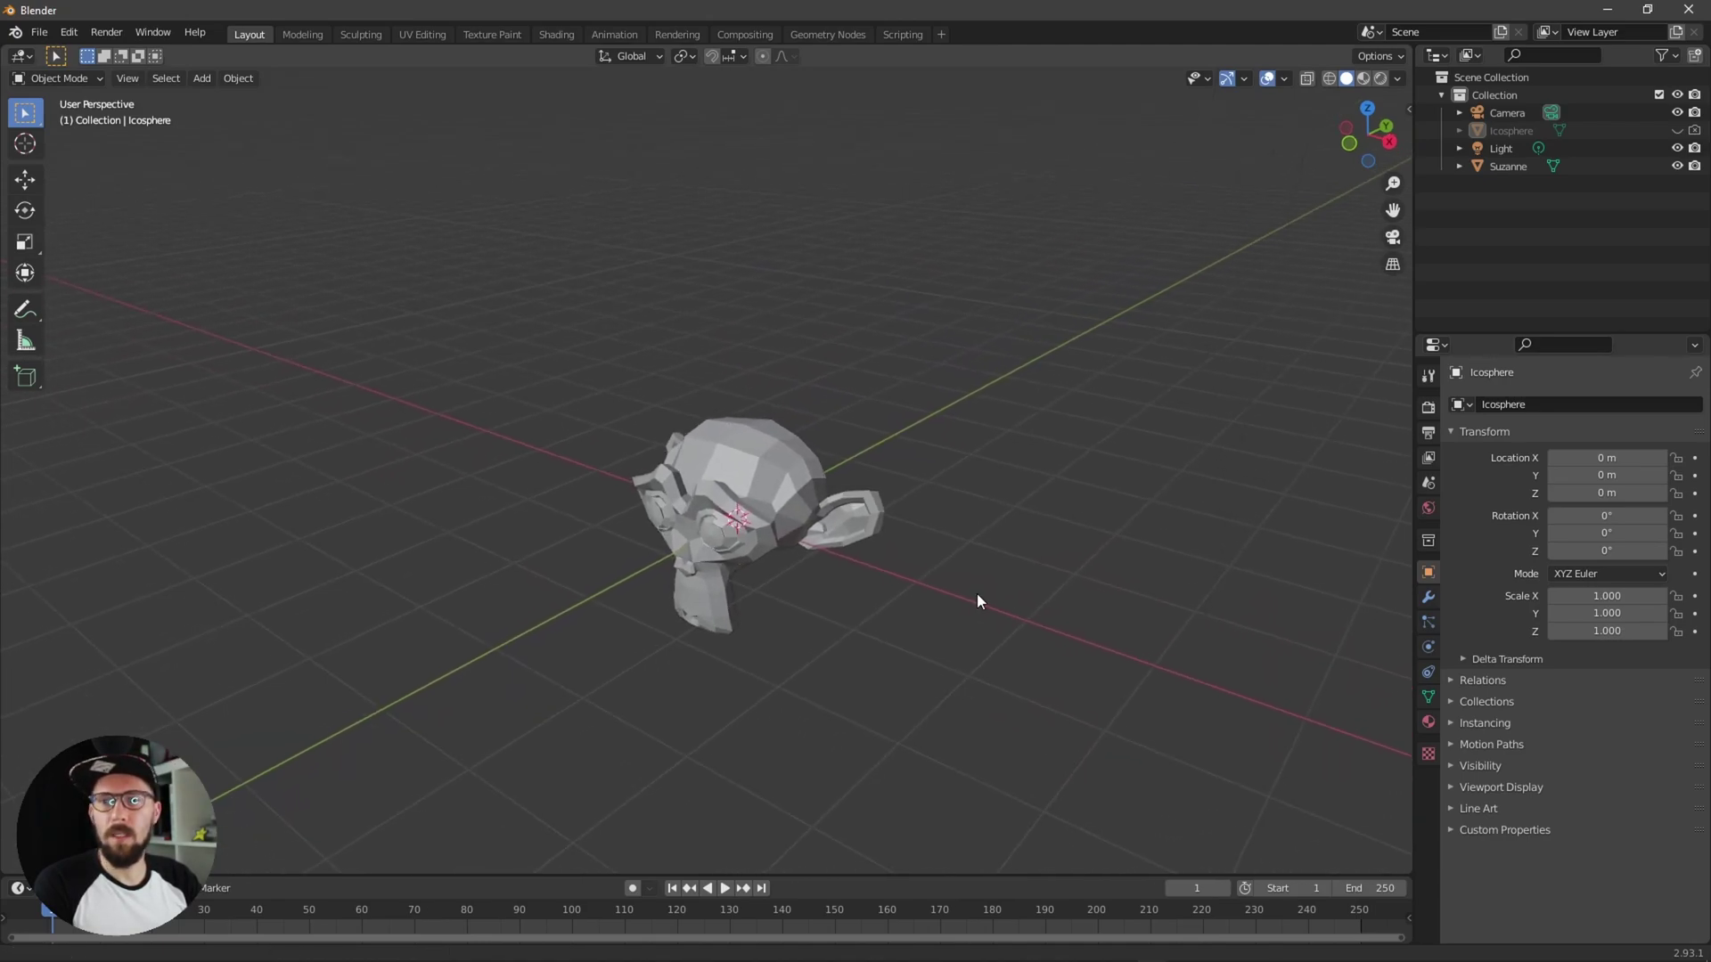
Step: Add a Geometry Nodes modifier to the Suzanne monkey head
left_click(794, 492)
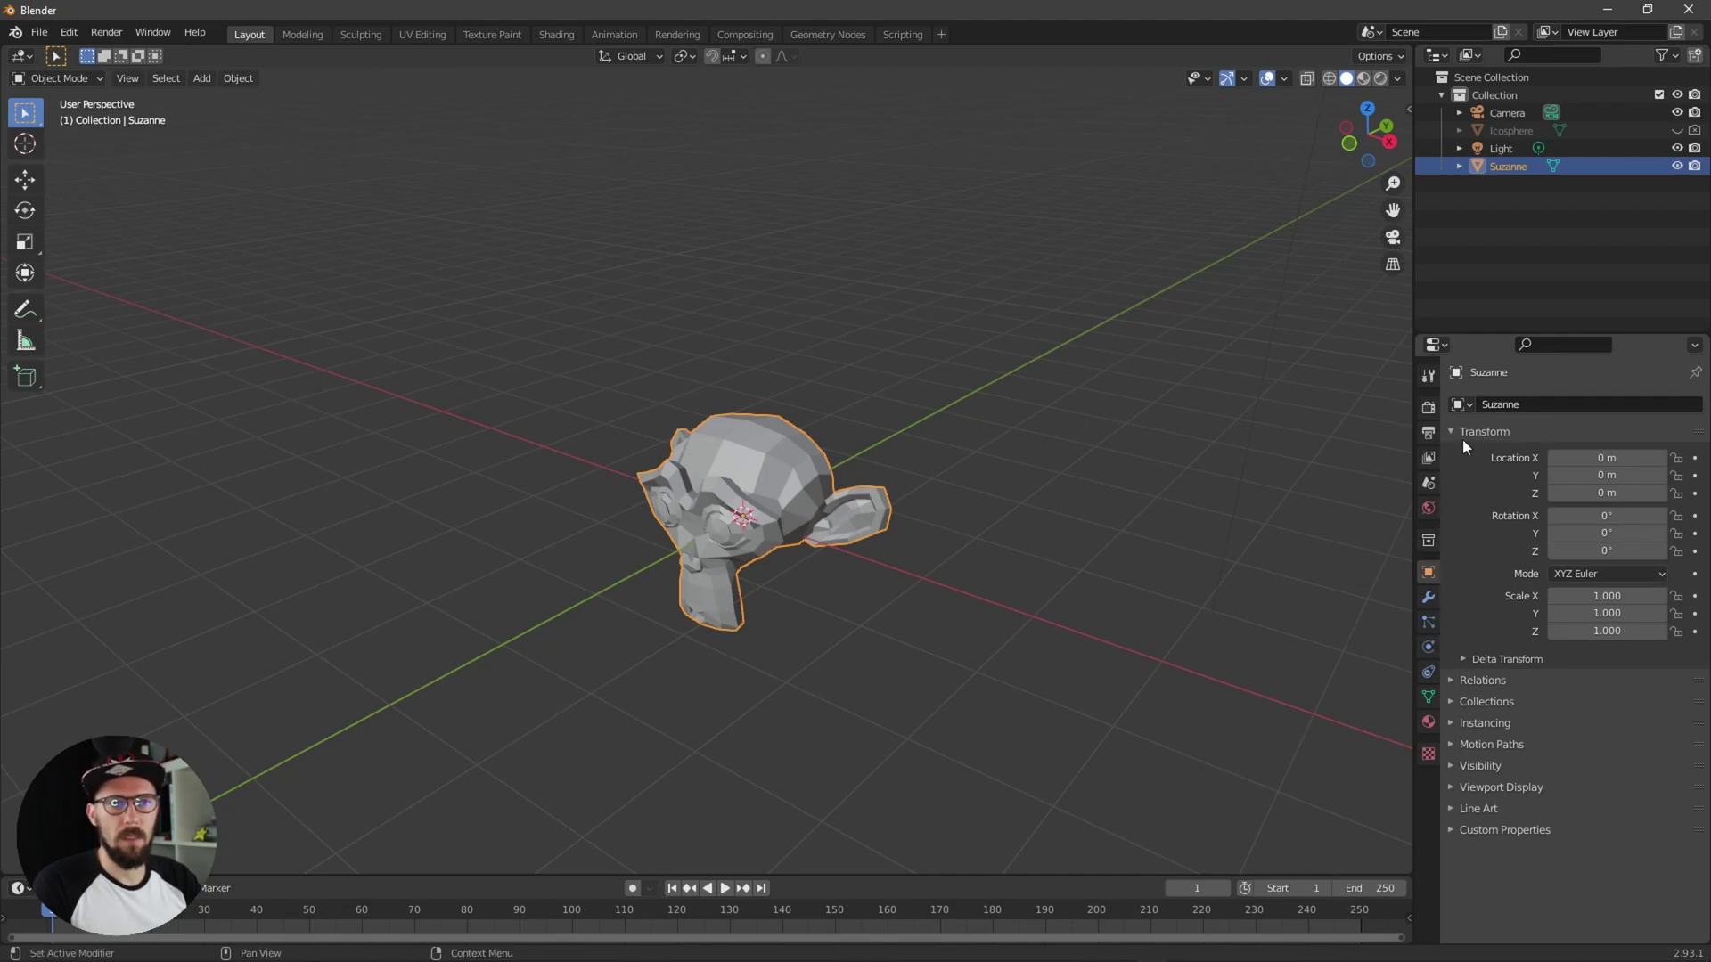
left_click(1429, 596)
left_click(1536, 403)
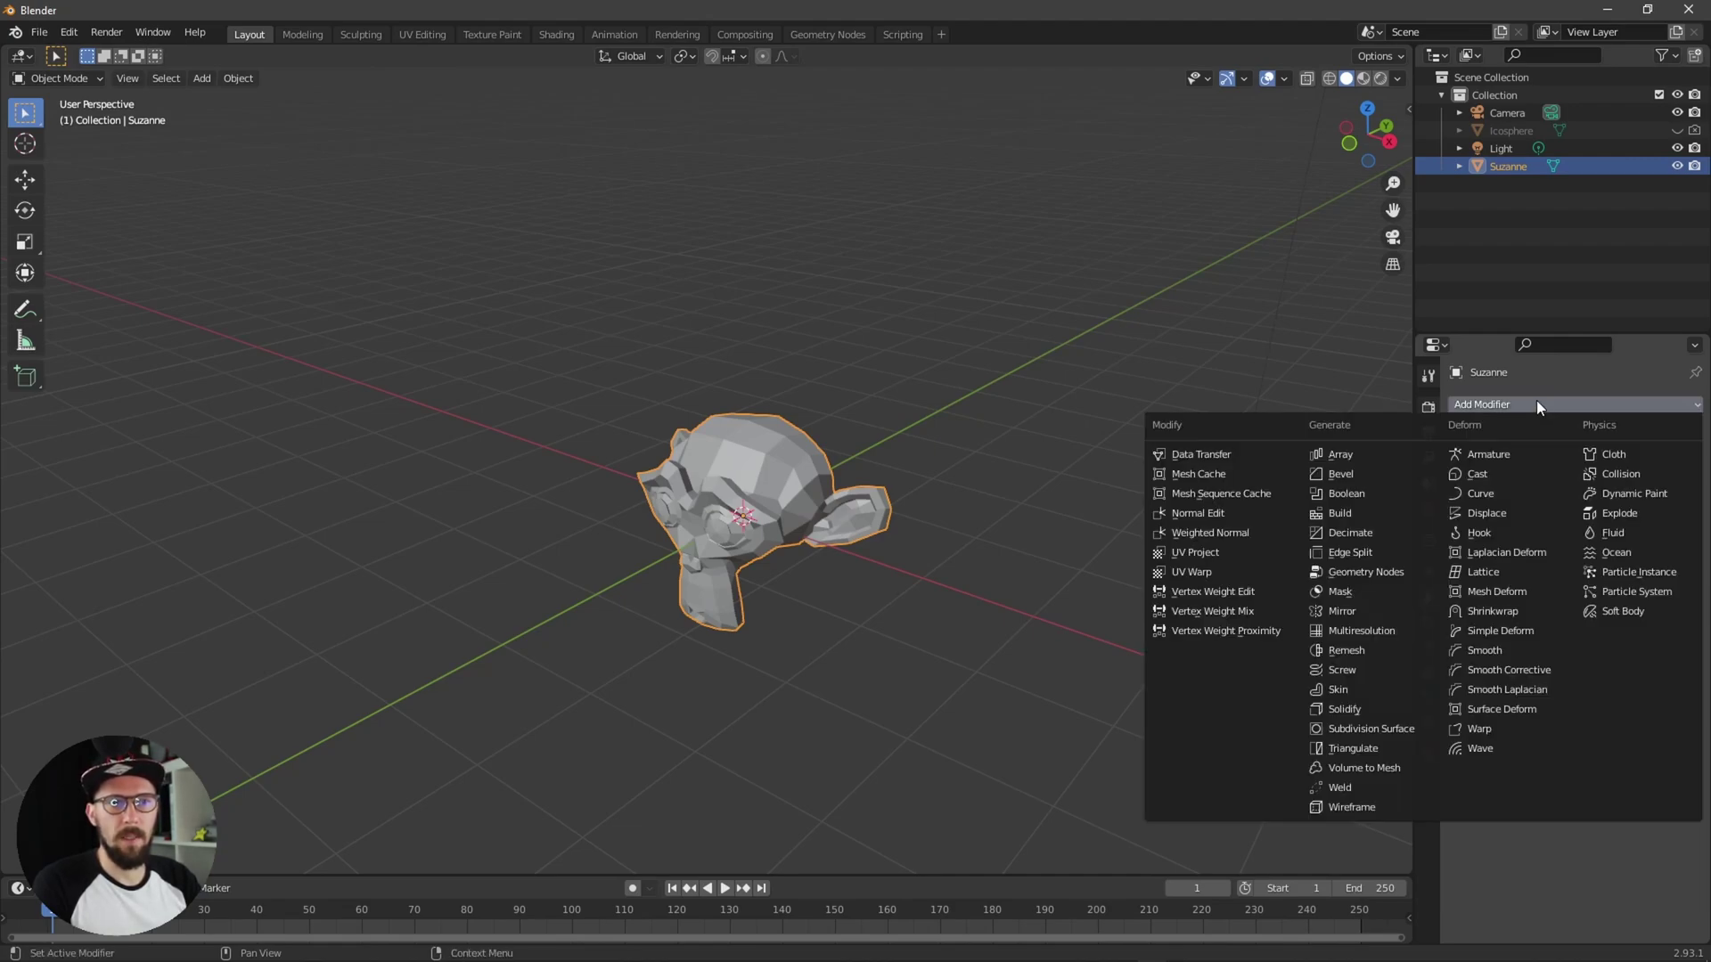
left_click(1400, 575)
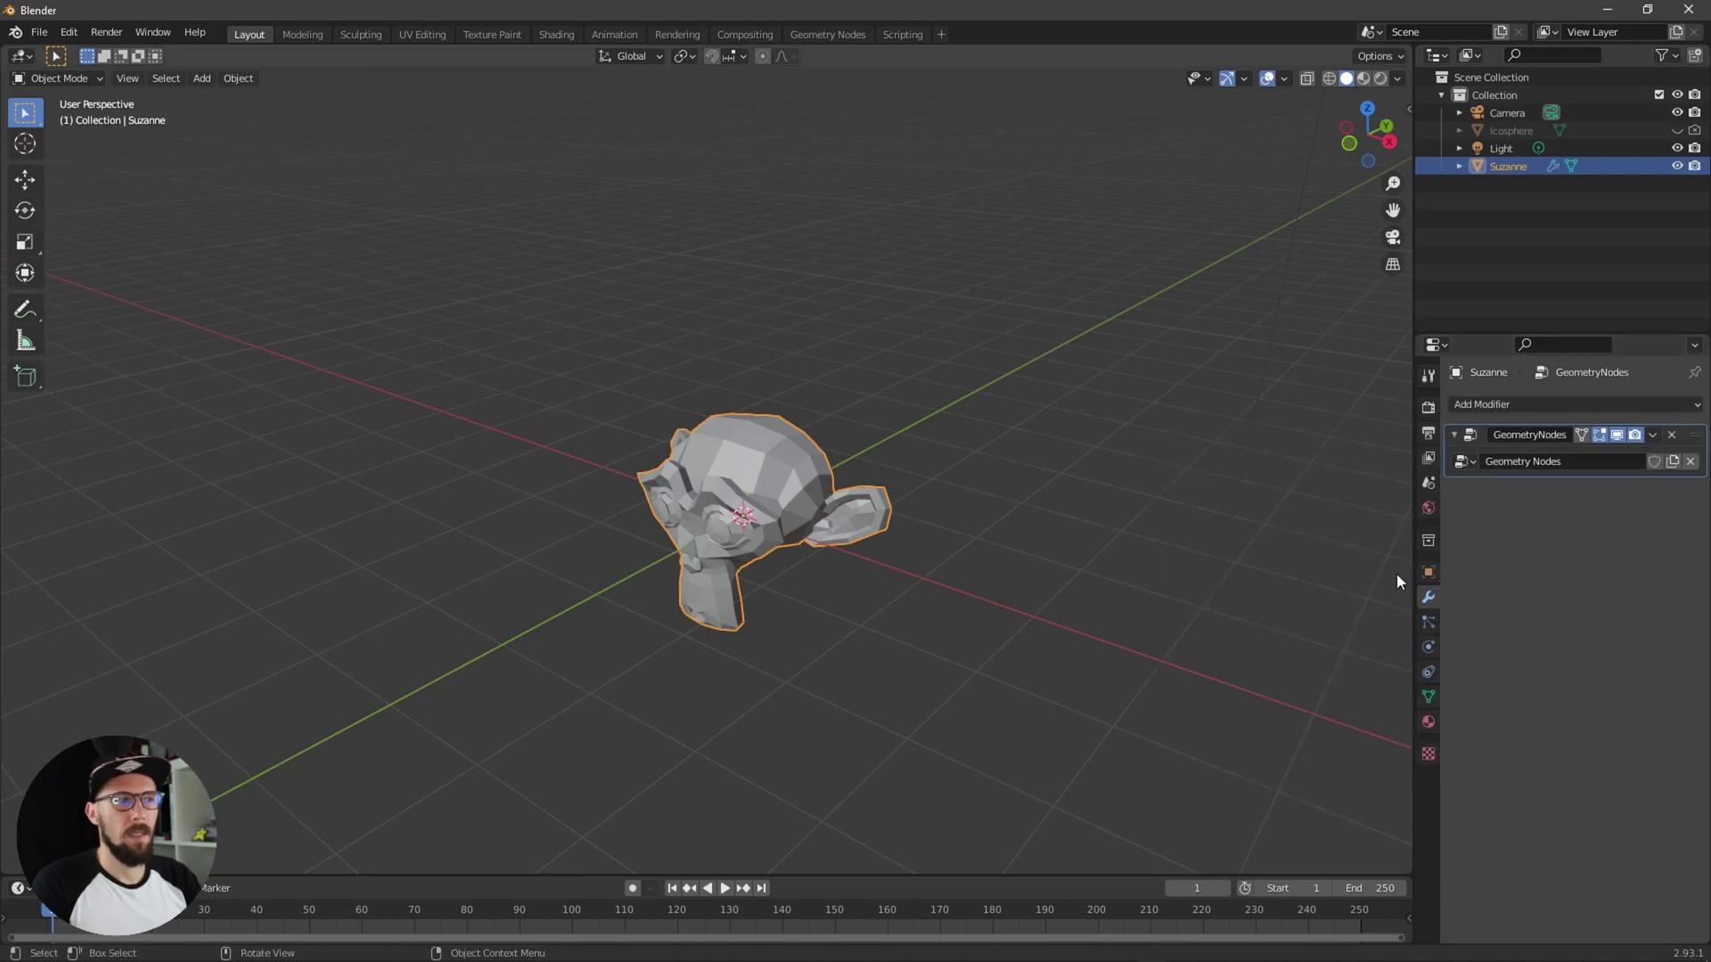
middle_click_drag(1164, 620, 1198, 609)
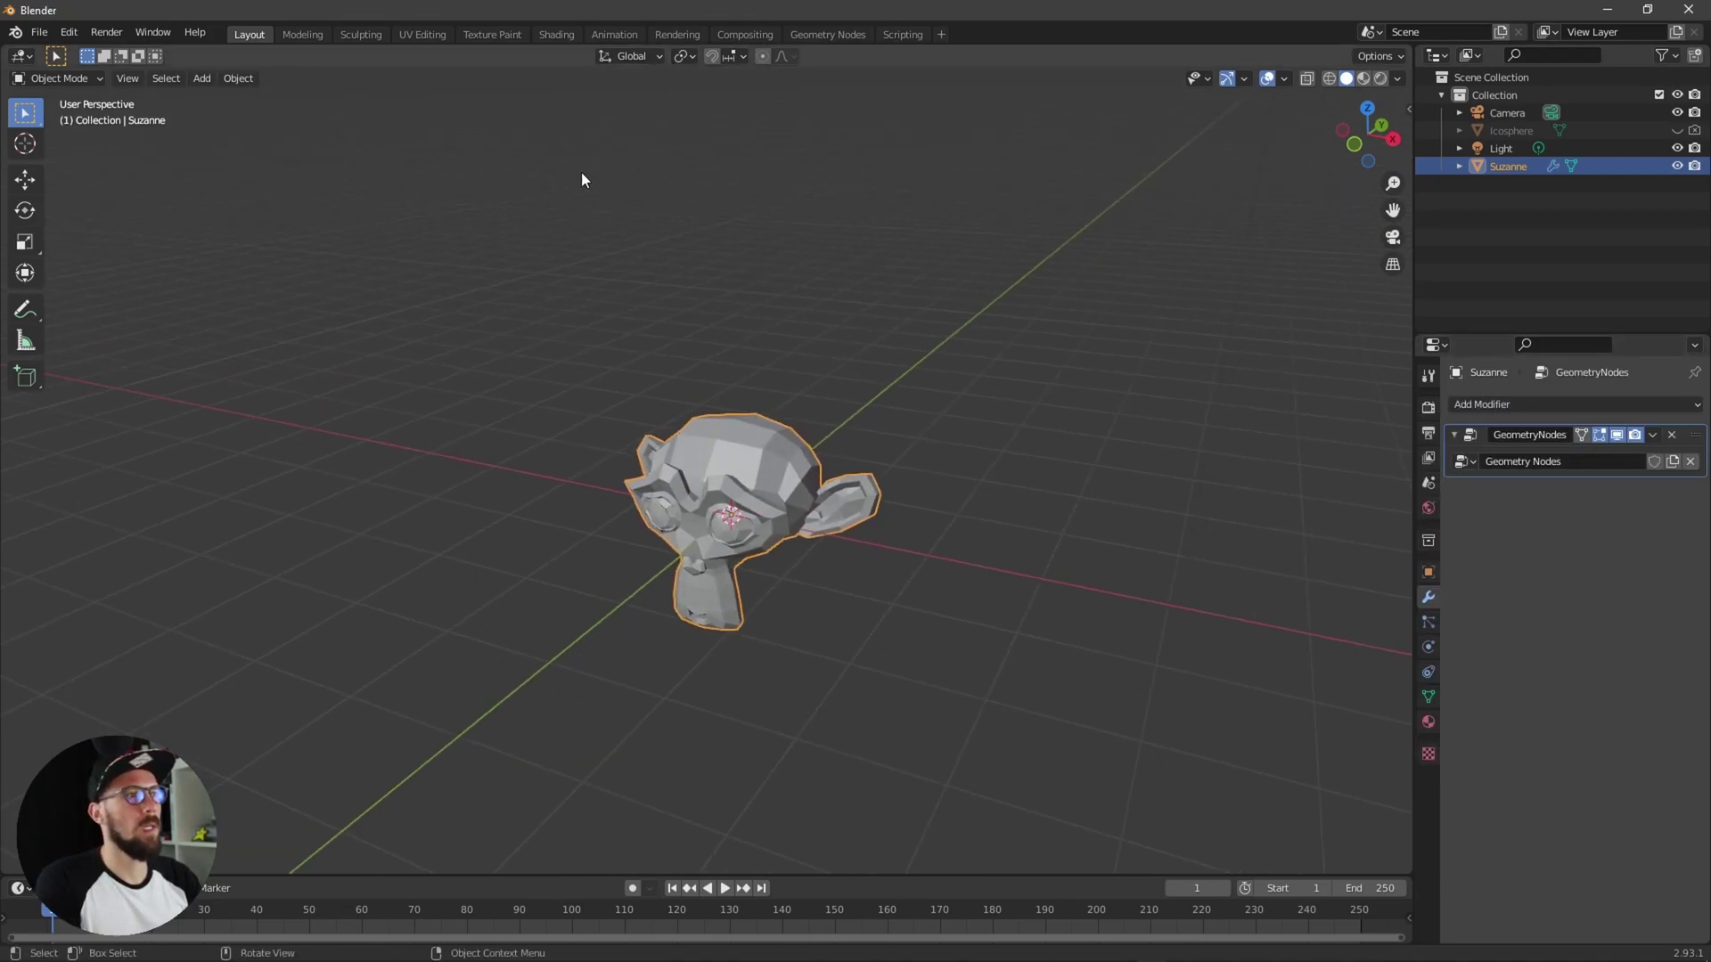
Step: Switch to the Geometry Nodes workspace with Suzanne's node tree in view
left_click(812, 35)
left_click_drag(1050, 299, 1037, 350, "alt")
left_click_drag(1037, 350, 885, 389, "alt+shift")
scroll(891, 387, "up", 4)
left_click_drag(994, 376, 1032, 384, "alt+shift")
left_click_drag(894, 629, 943, 604, "alt")
middle_click_drag(914, 631, 893, 638)
Step: Insert a Point Instance node on the link between Group Input and Group Output, and space out the nodes
key("shift+a")
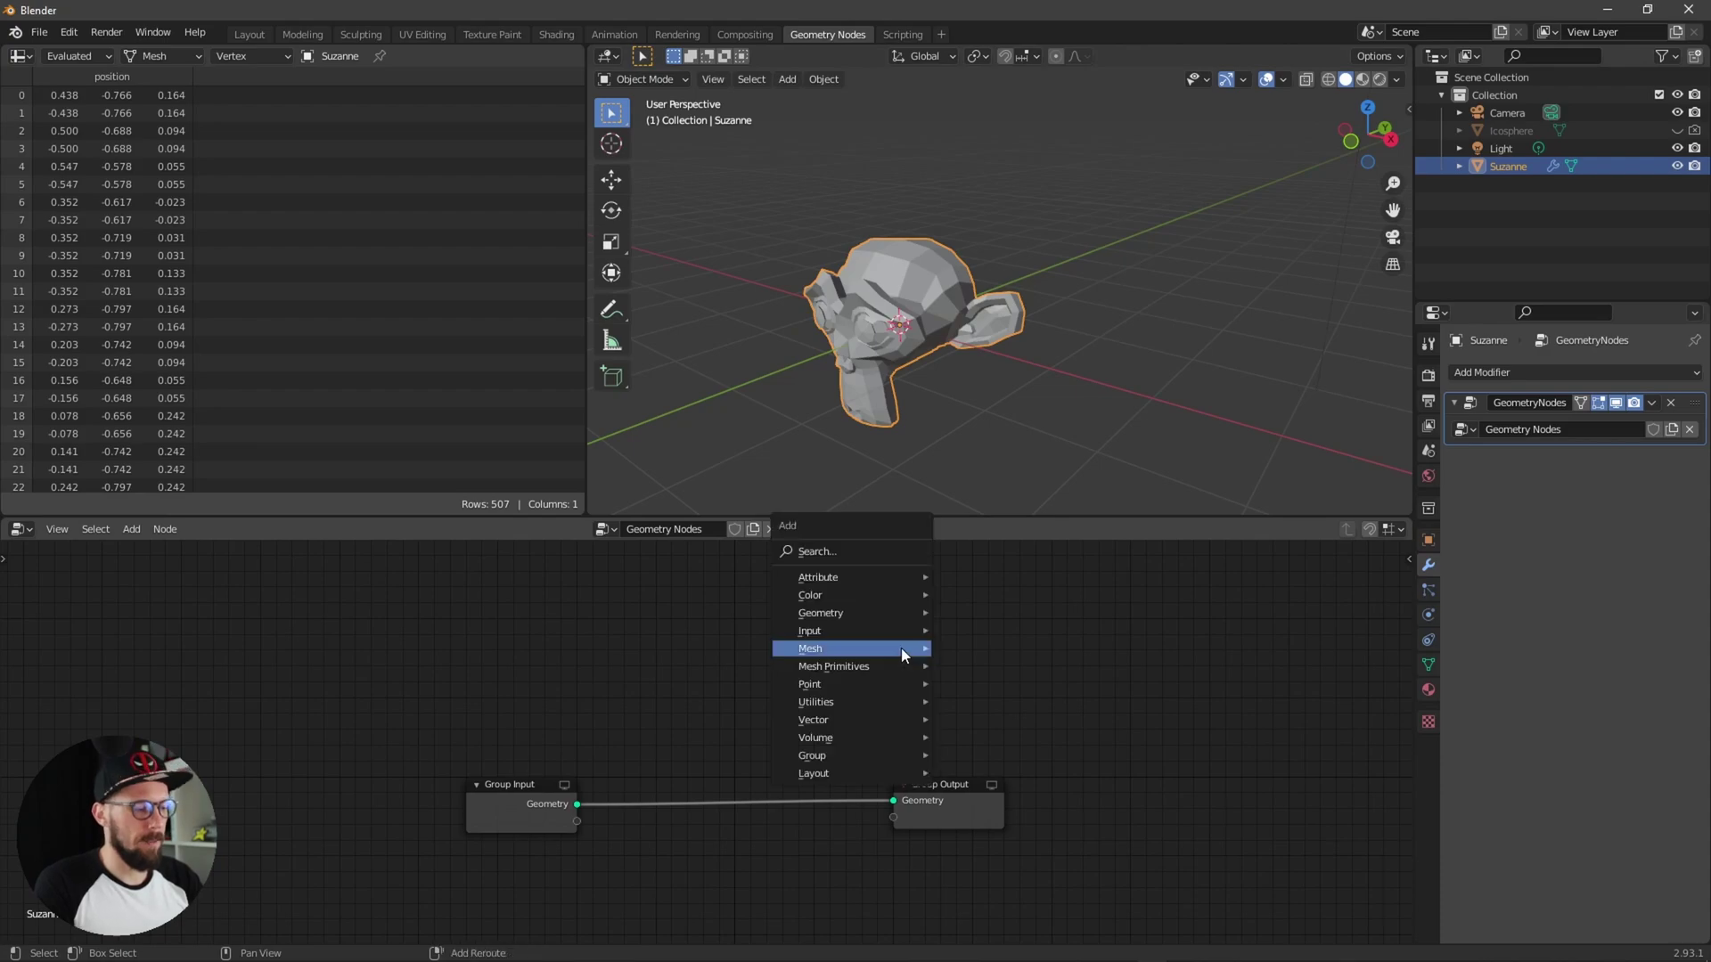
left_click(878, 561)
type("insta")
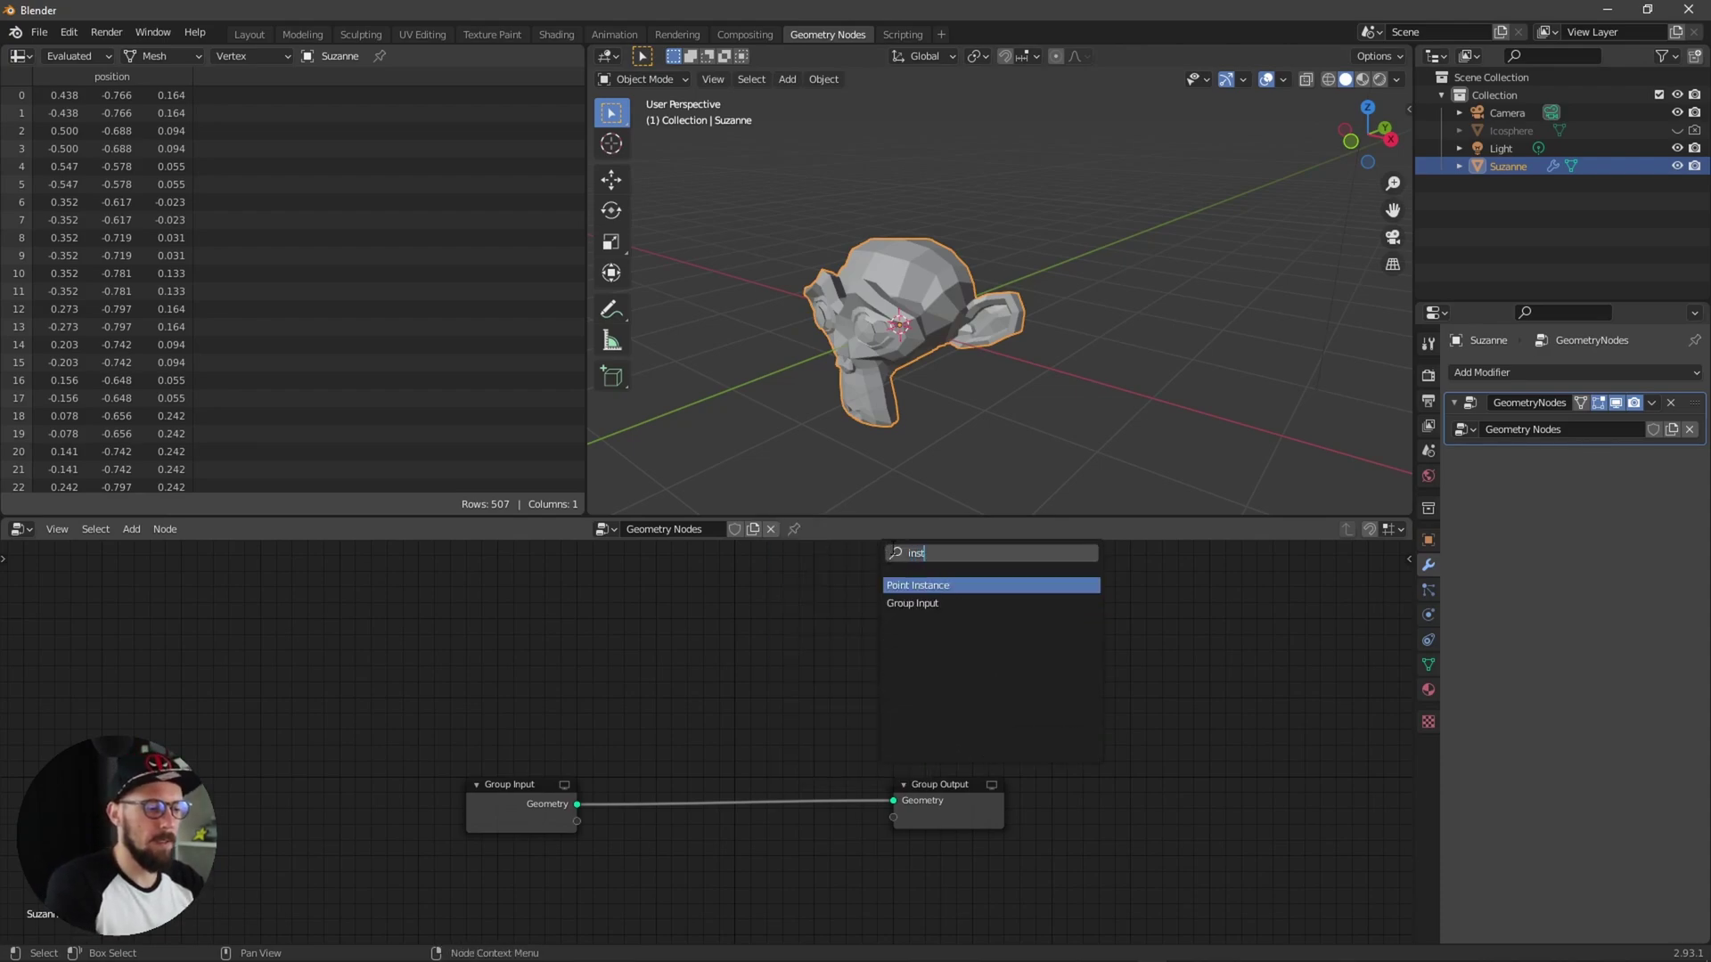
left_click(928, 592)
left_click(813, 768)
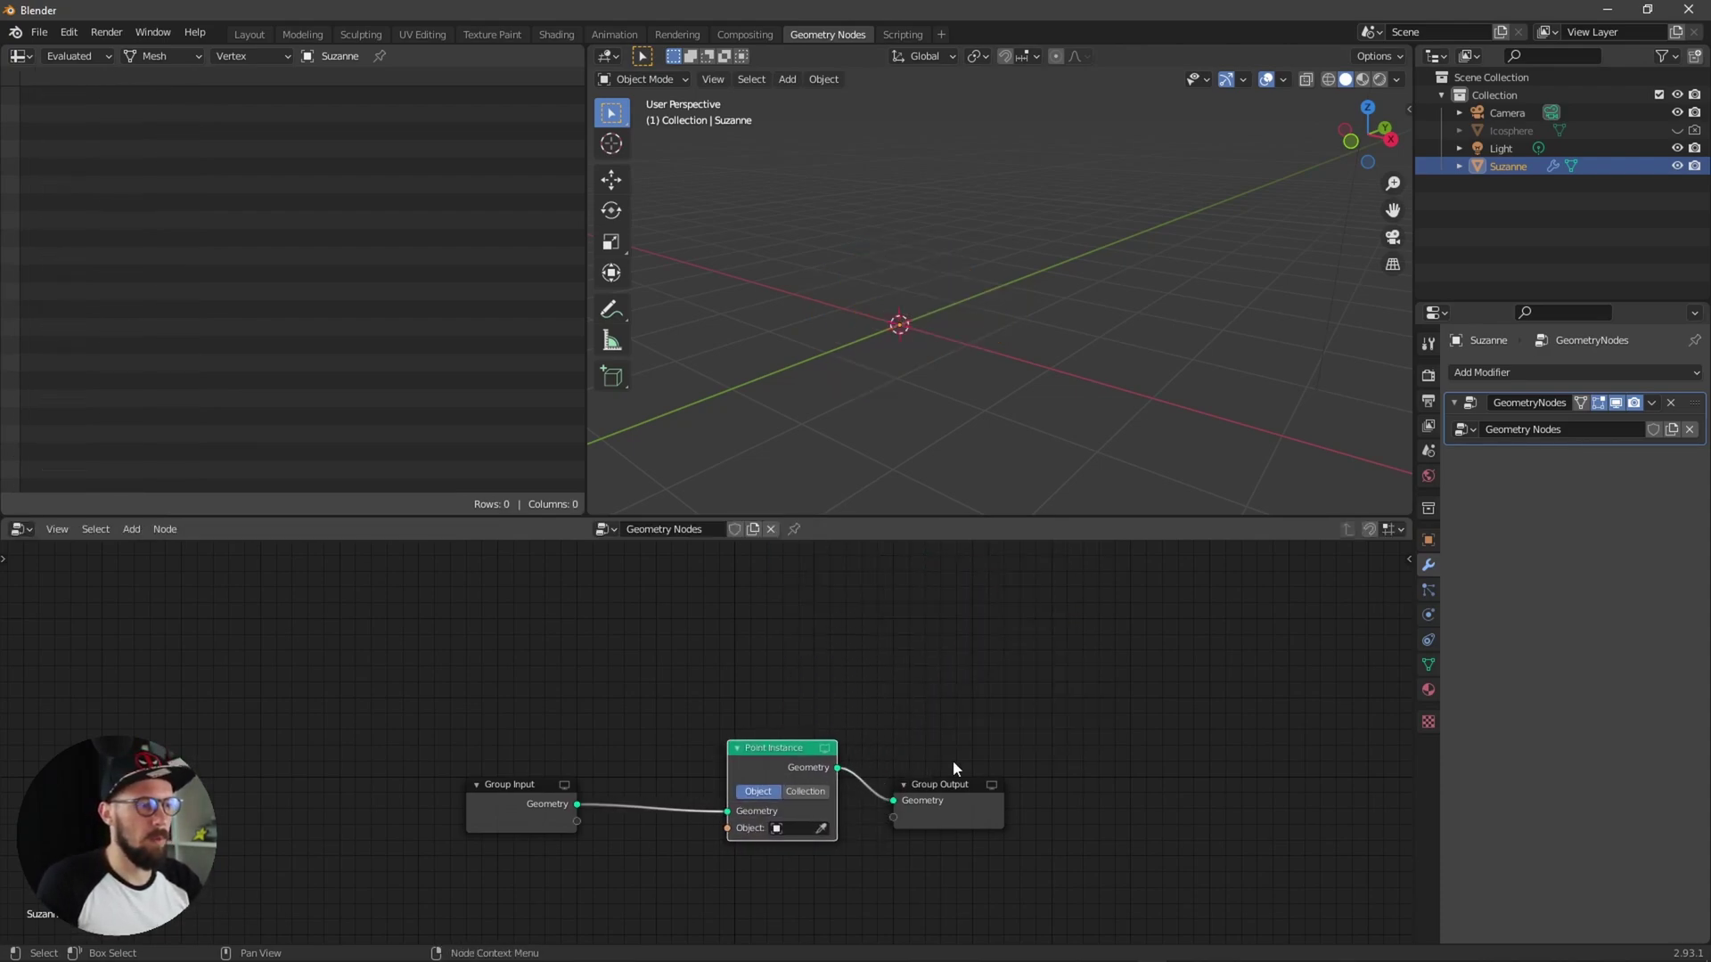
left_click_drag(909, 780, 994, 767)
left_click_drag(832, 776, 913, 766)
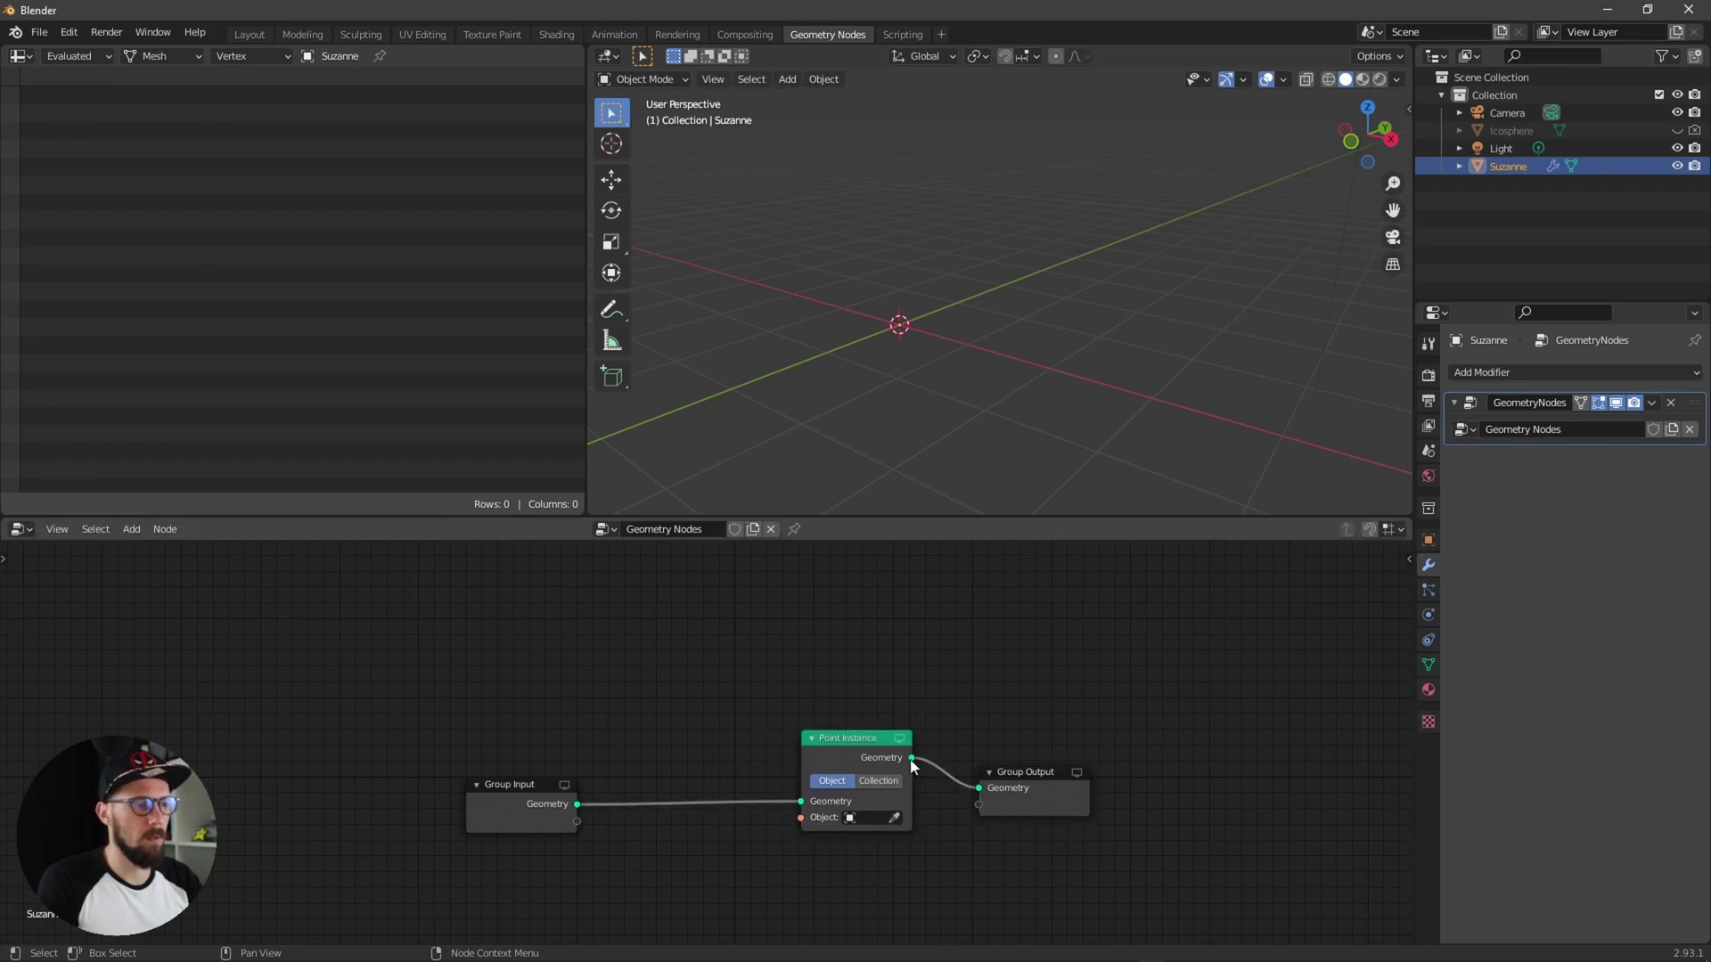
Step: Set the Point Instance node's object to Icosphere
left_click(875, 816)
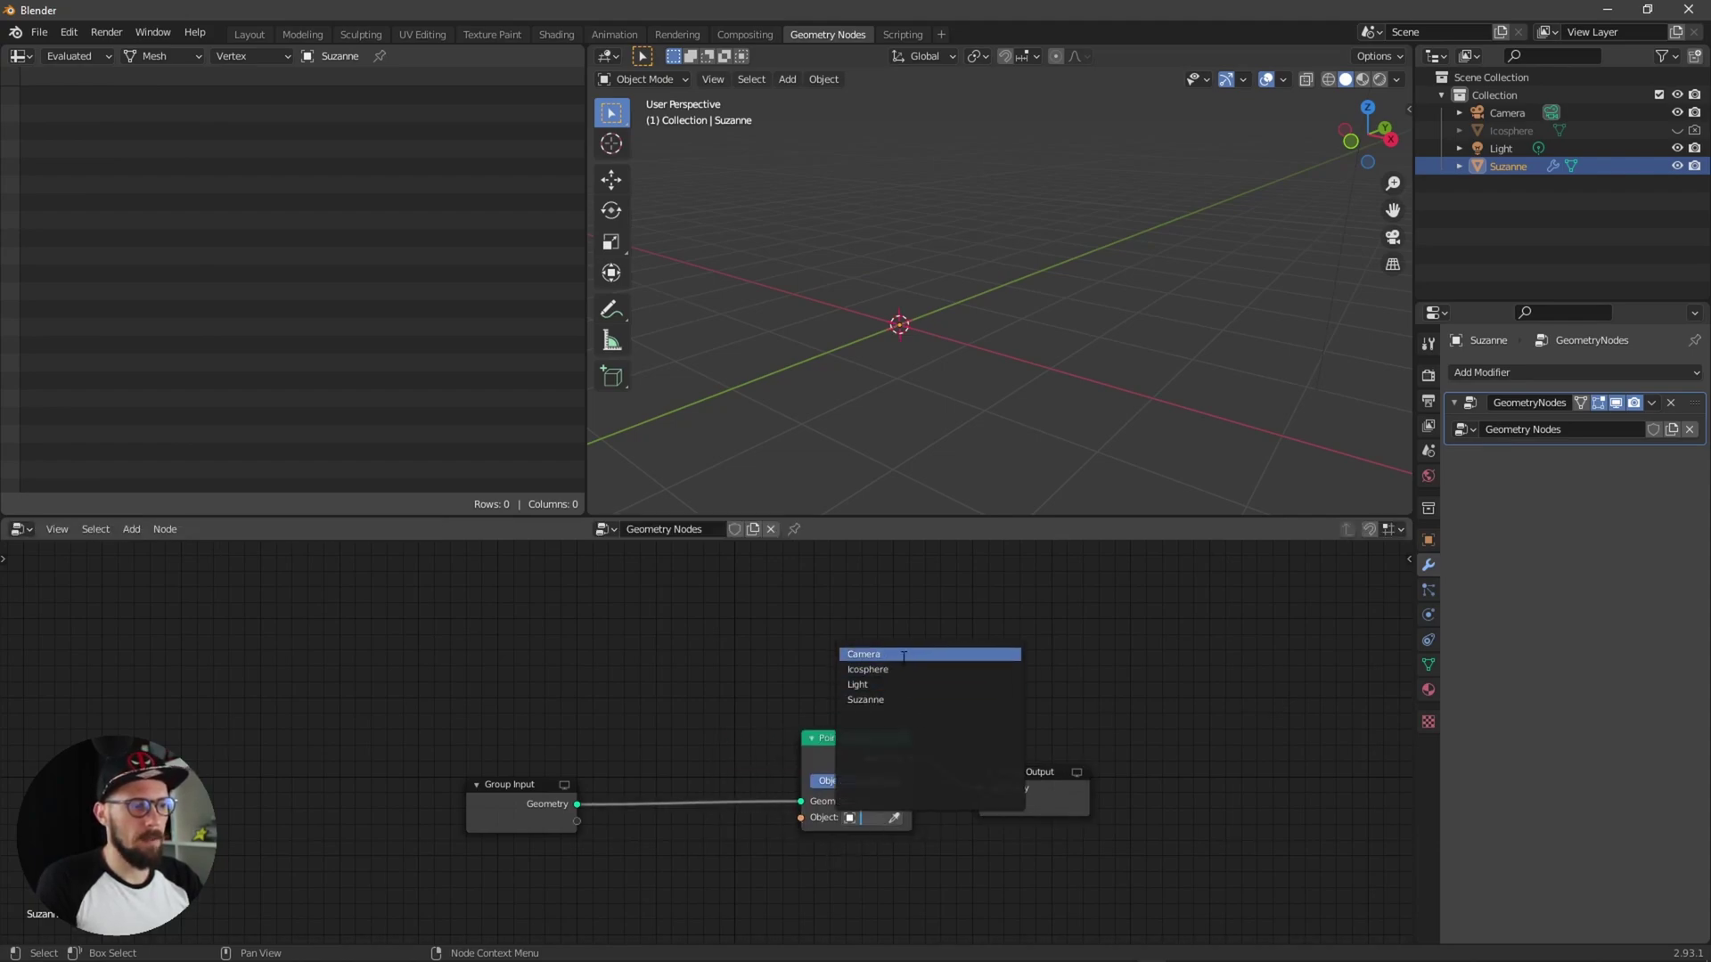
left_click(921, 673)
middle_click_drag(1082, 403, 1047, 333)
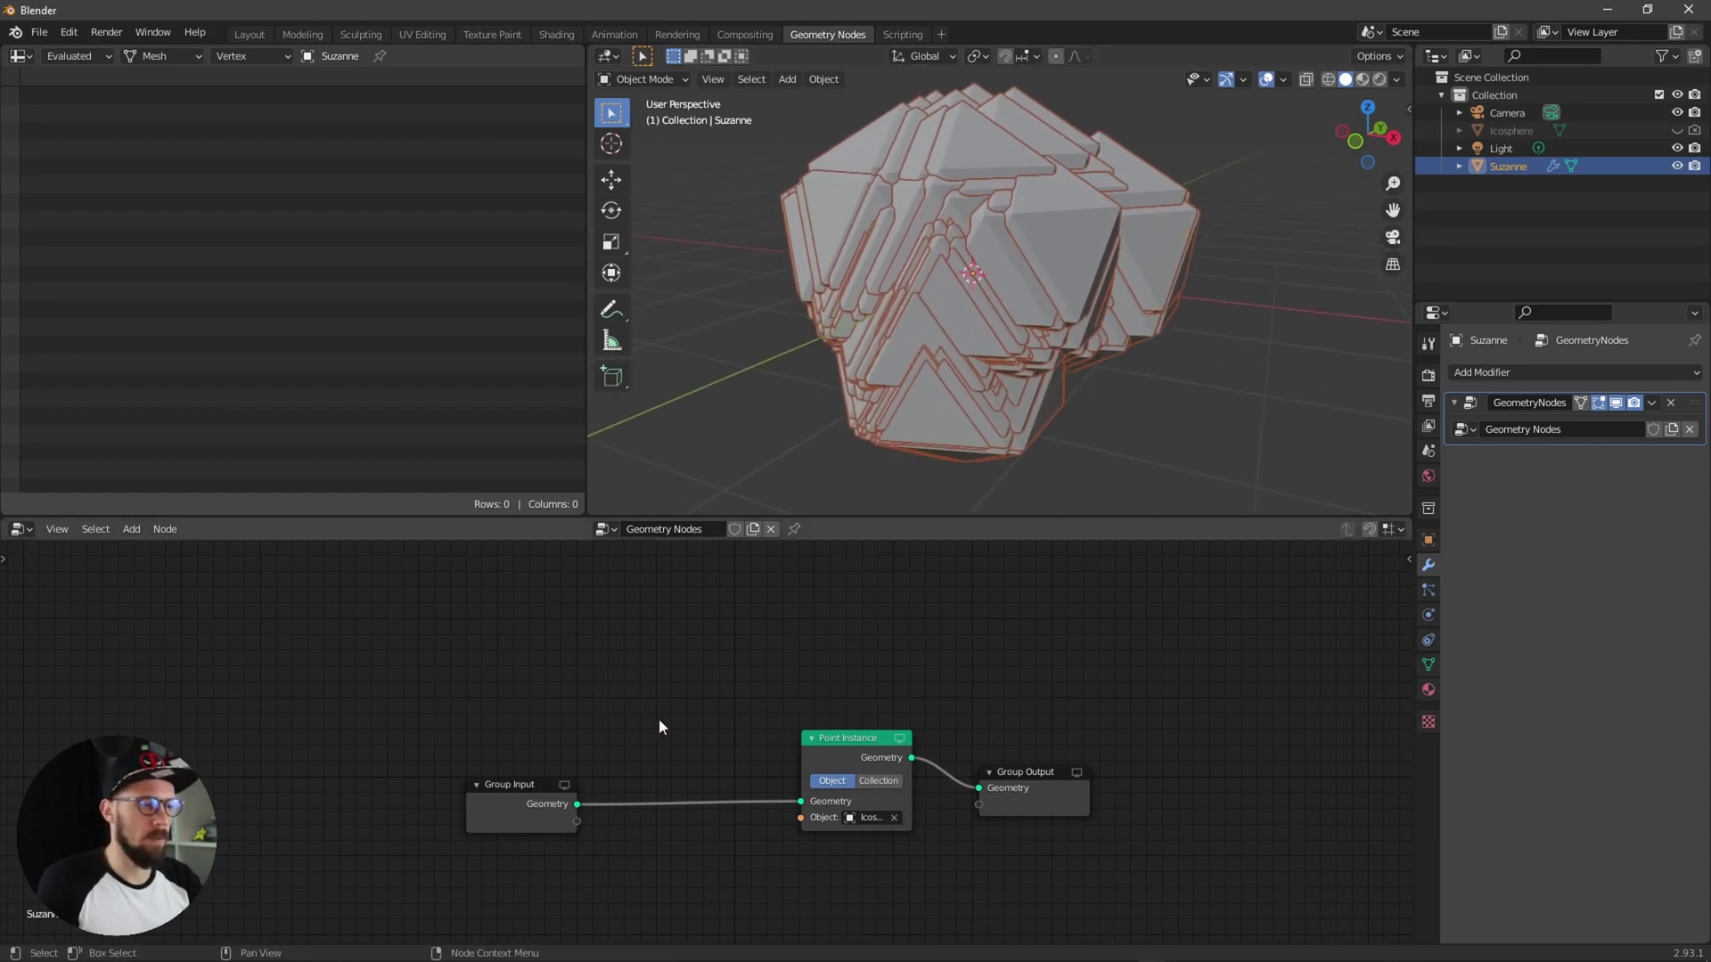
Step: Insert a Point Scale node between Group Input and Point Instance, and spread the surrounding nodes apart
left_click_drag(527, 793, 500, 789)
left_click(839, 637)
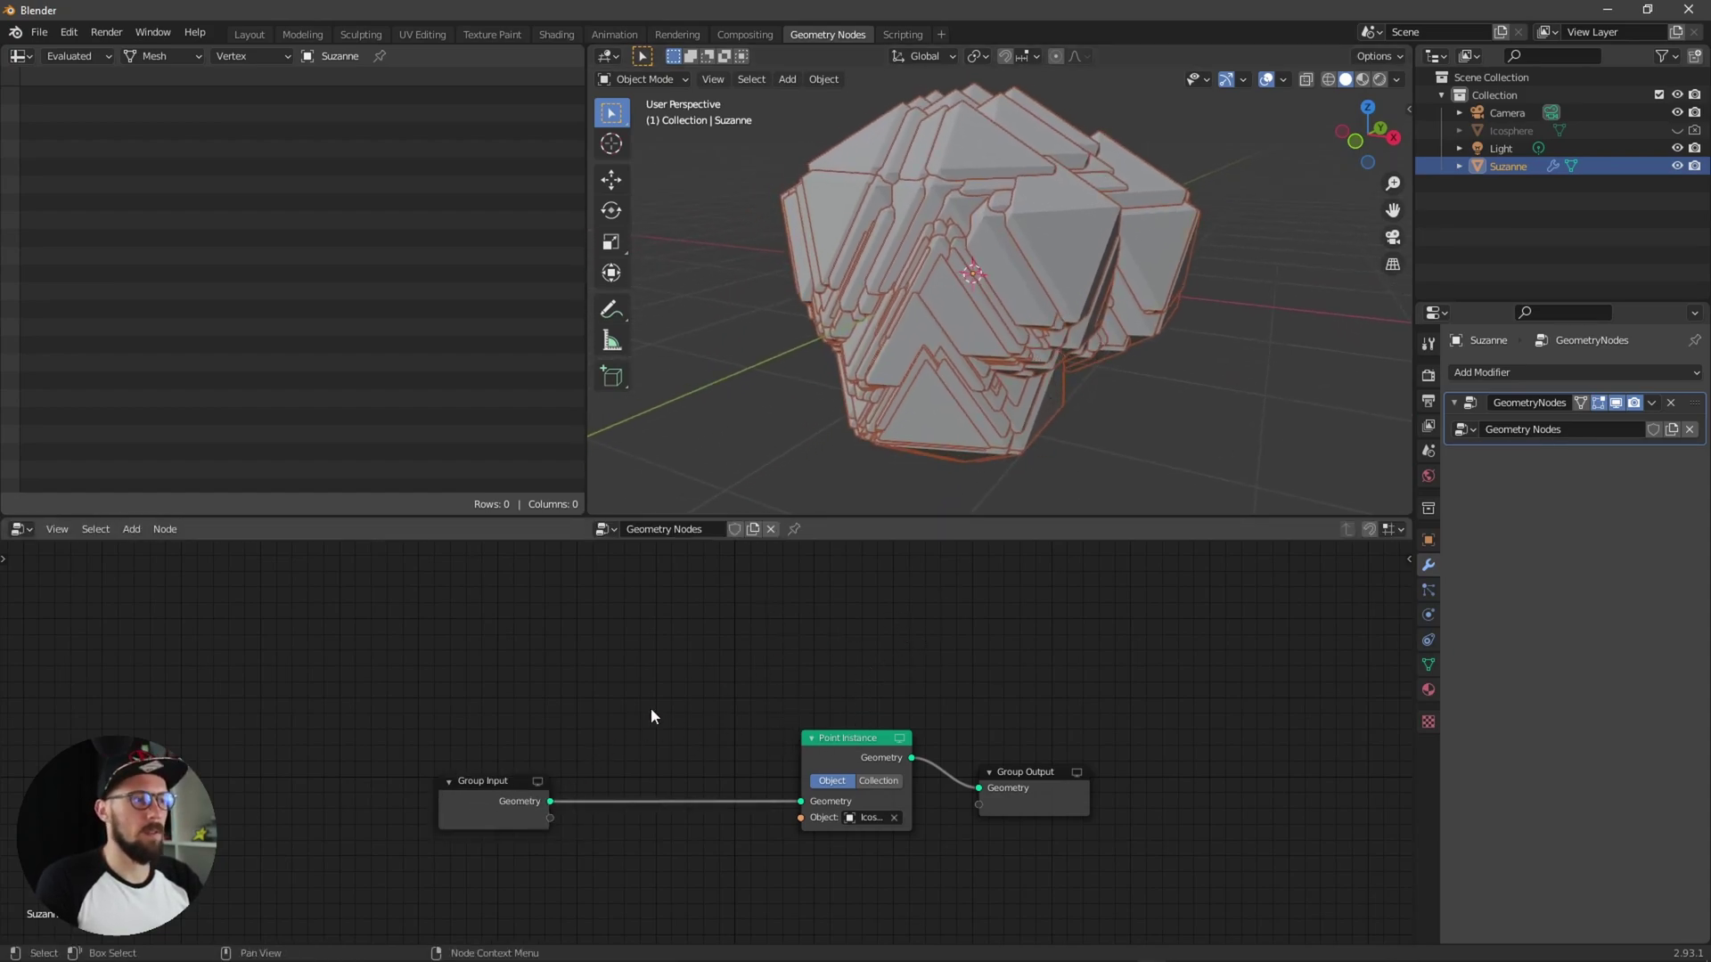
key("shift+a")
left_click(697, 661)
type("scale")
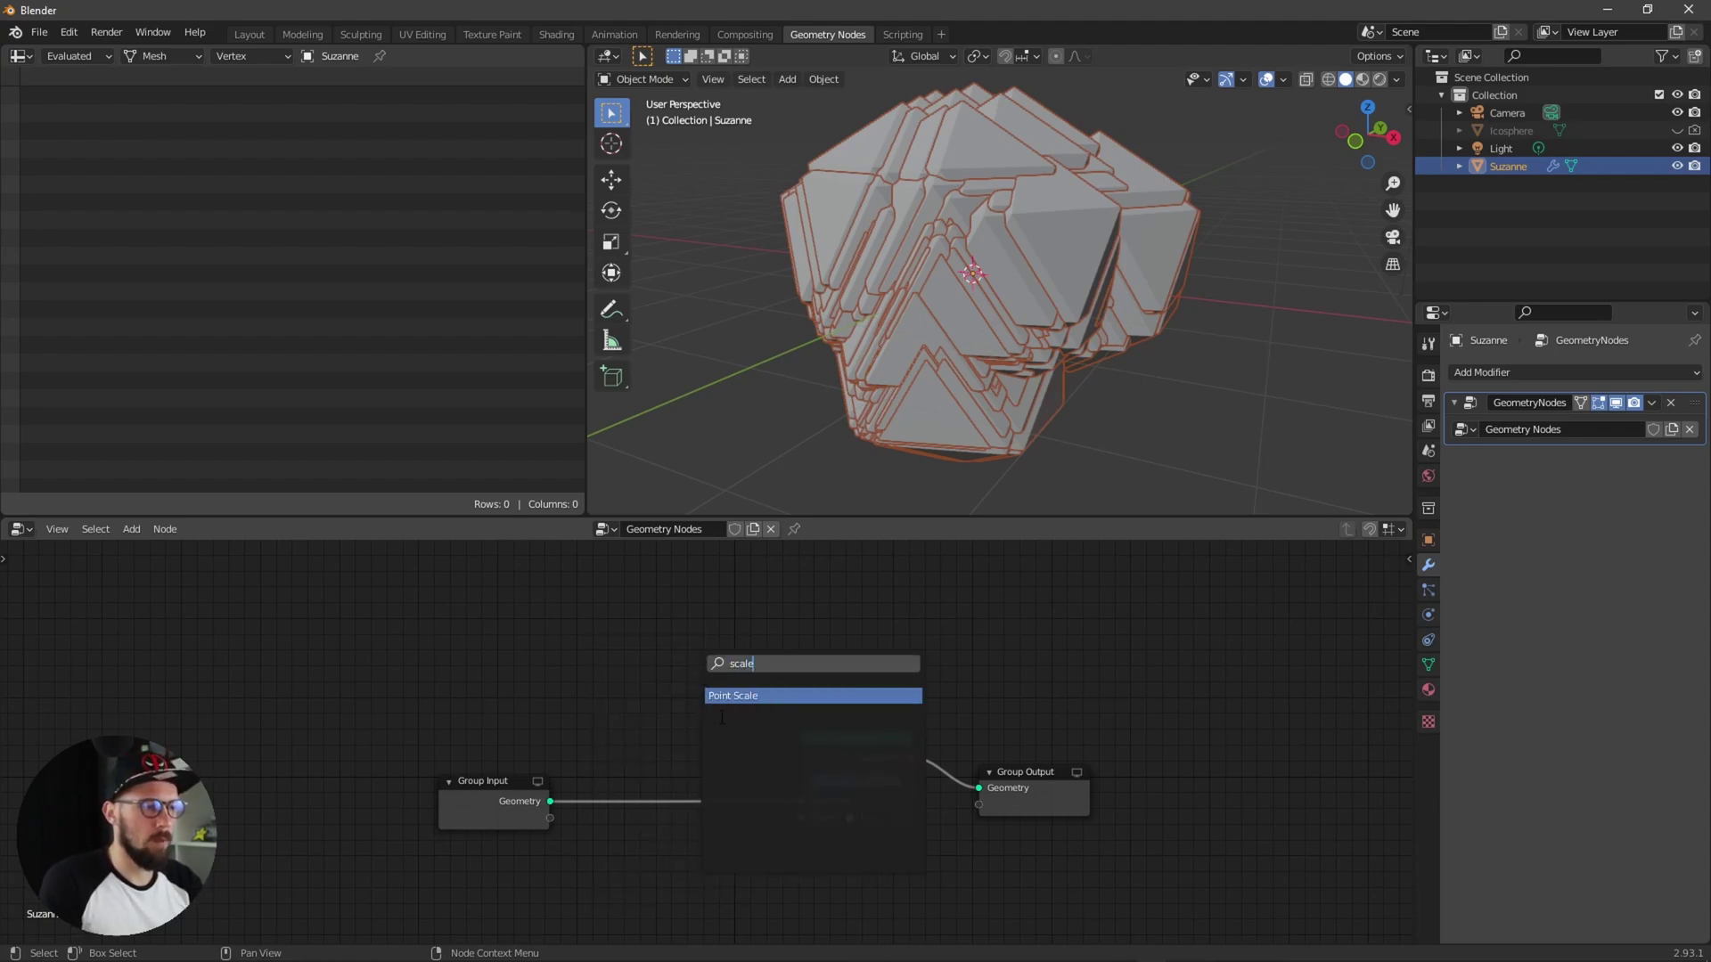
key("Return")
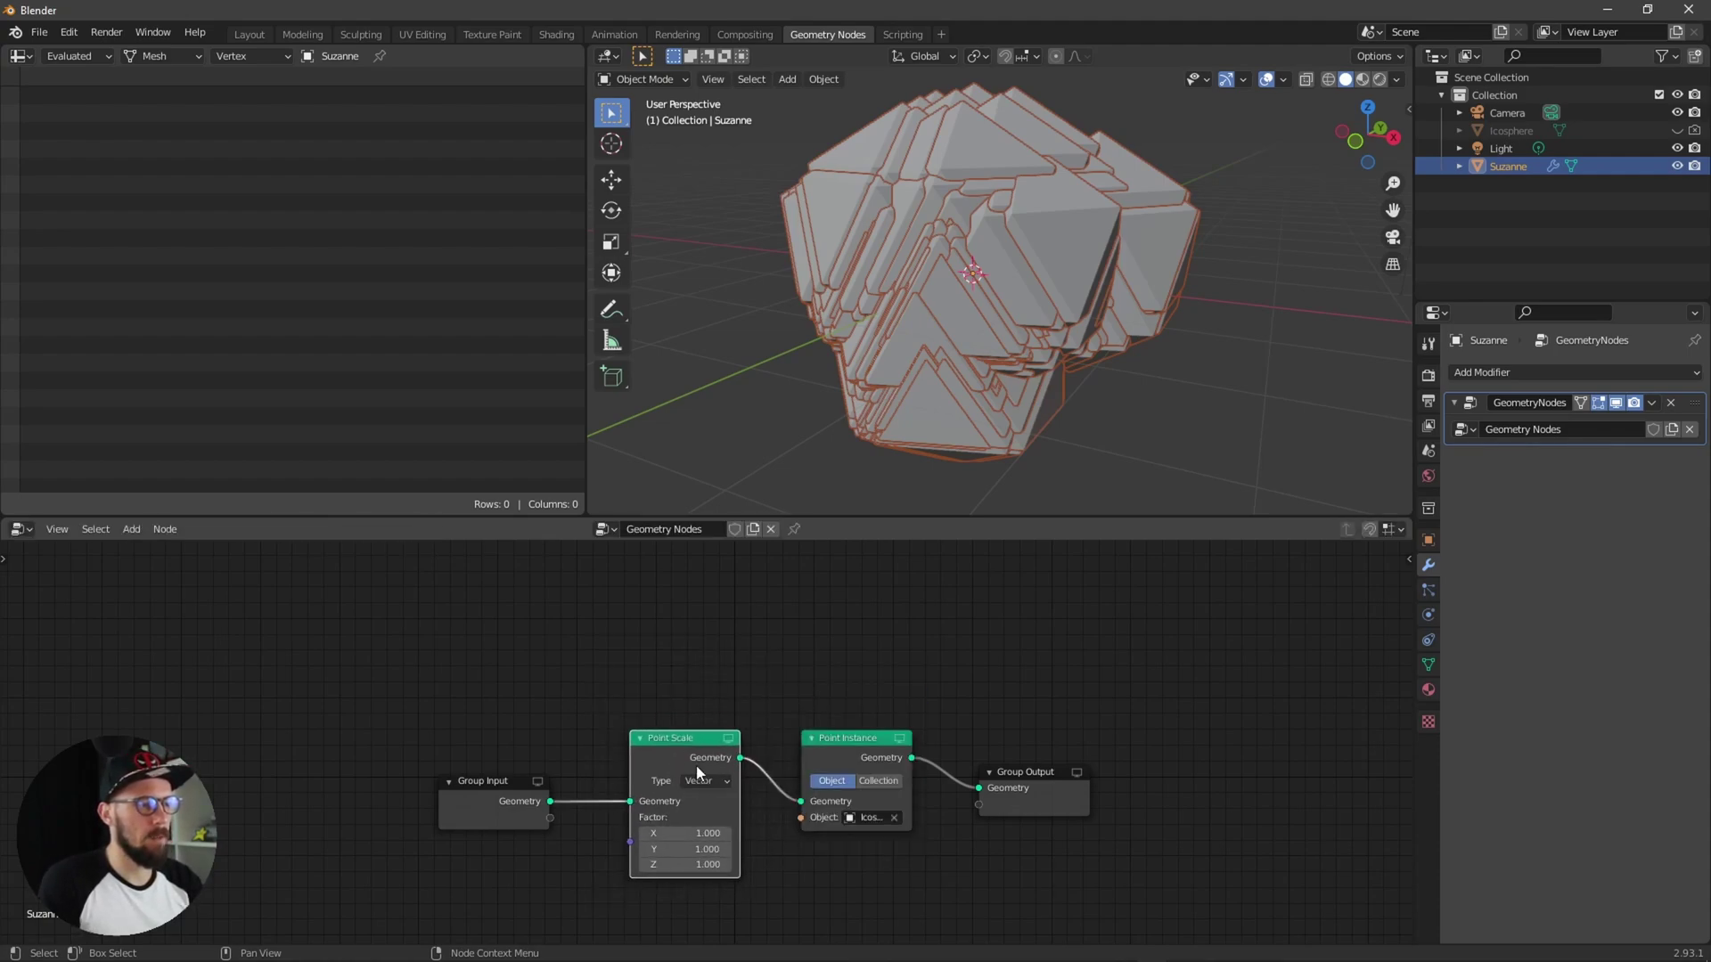
left_click(697, 766)
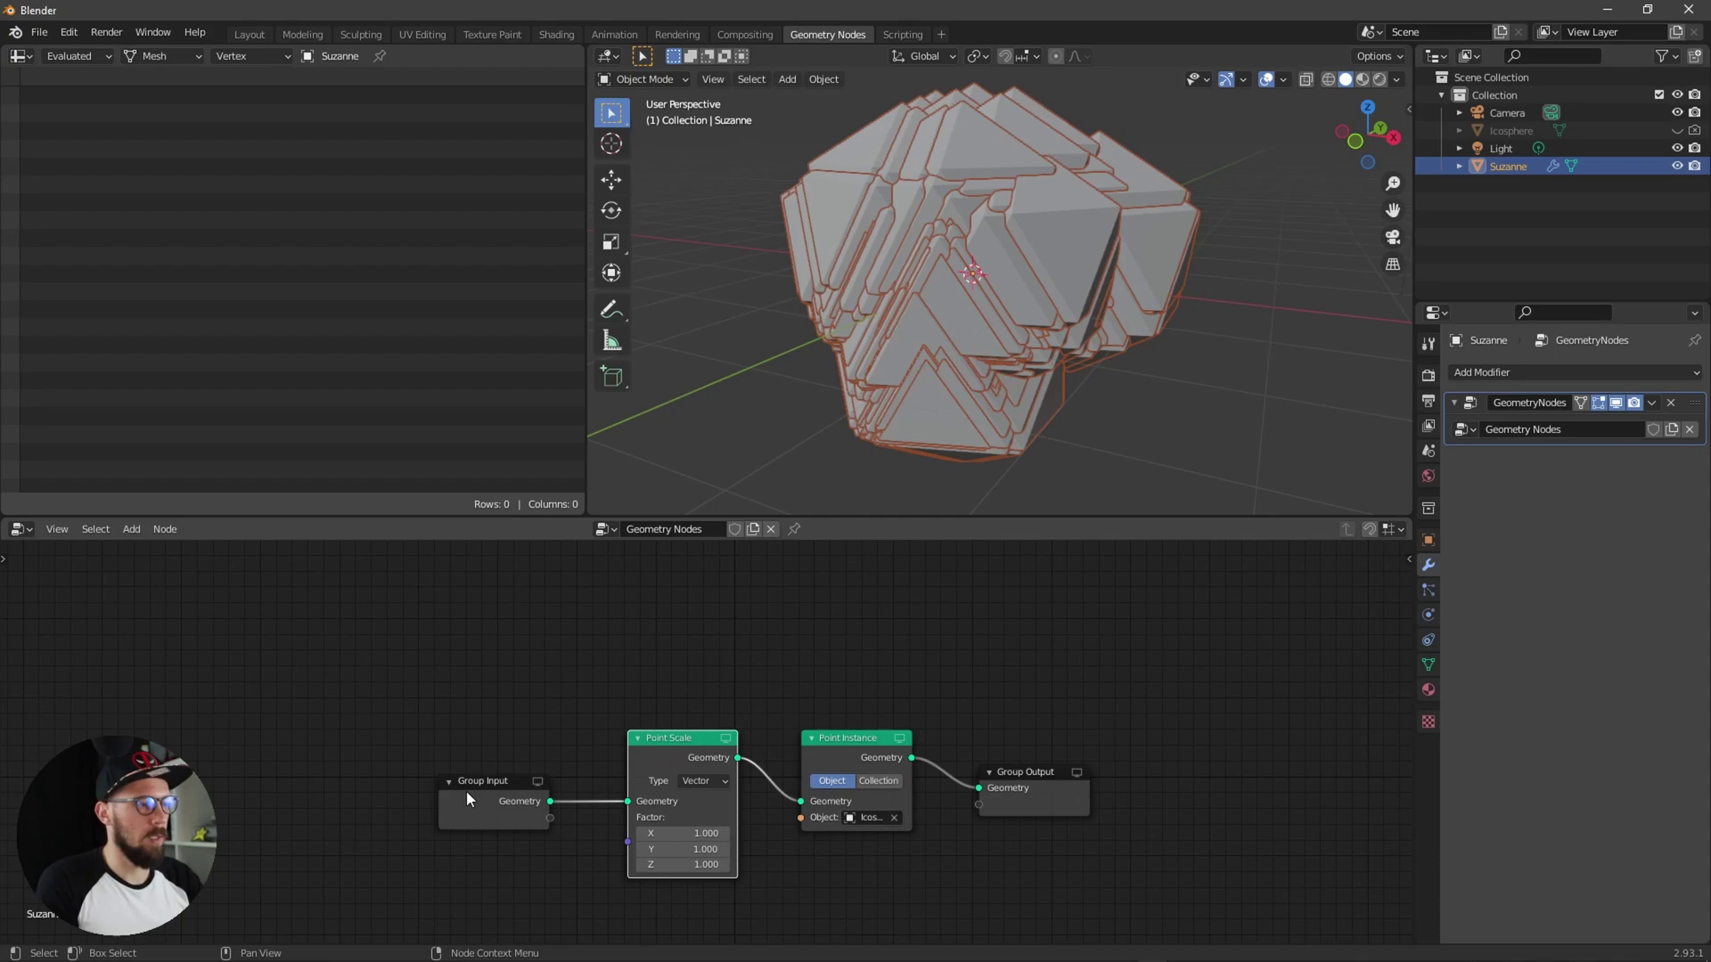
left_click_drag(466, 791, 455, 787)
left_click_drag(835, 742, 843, 741)
left_click_drag(668, 737, 684, 729)
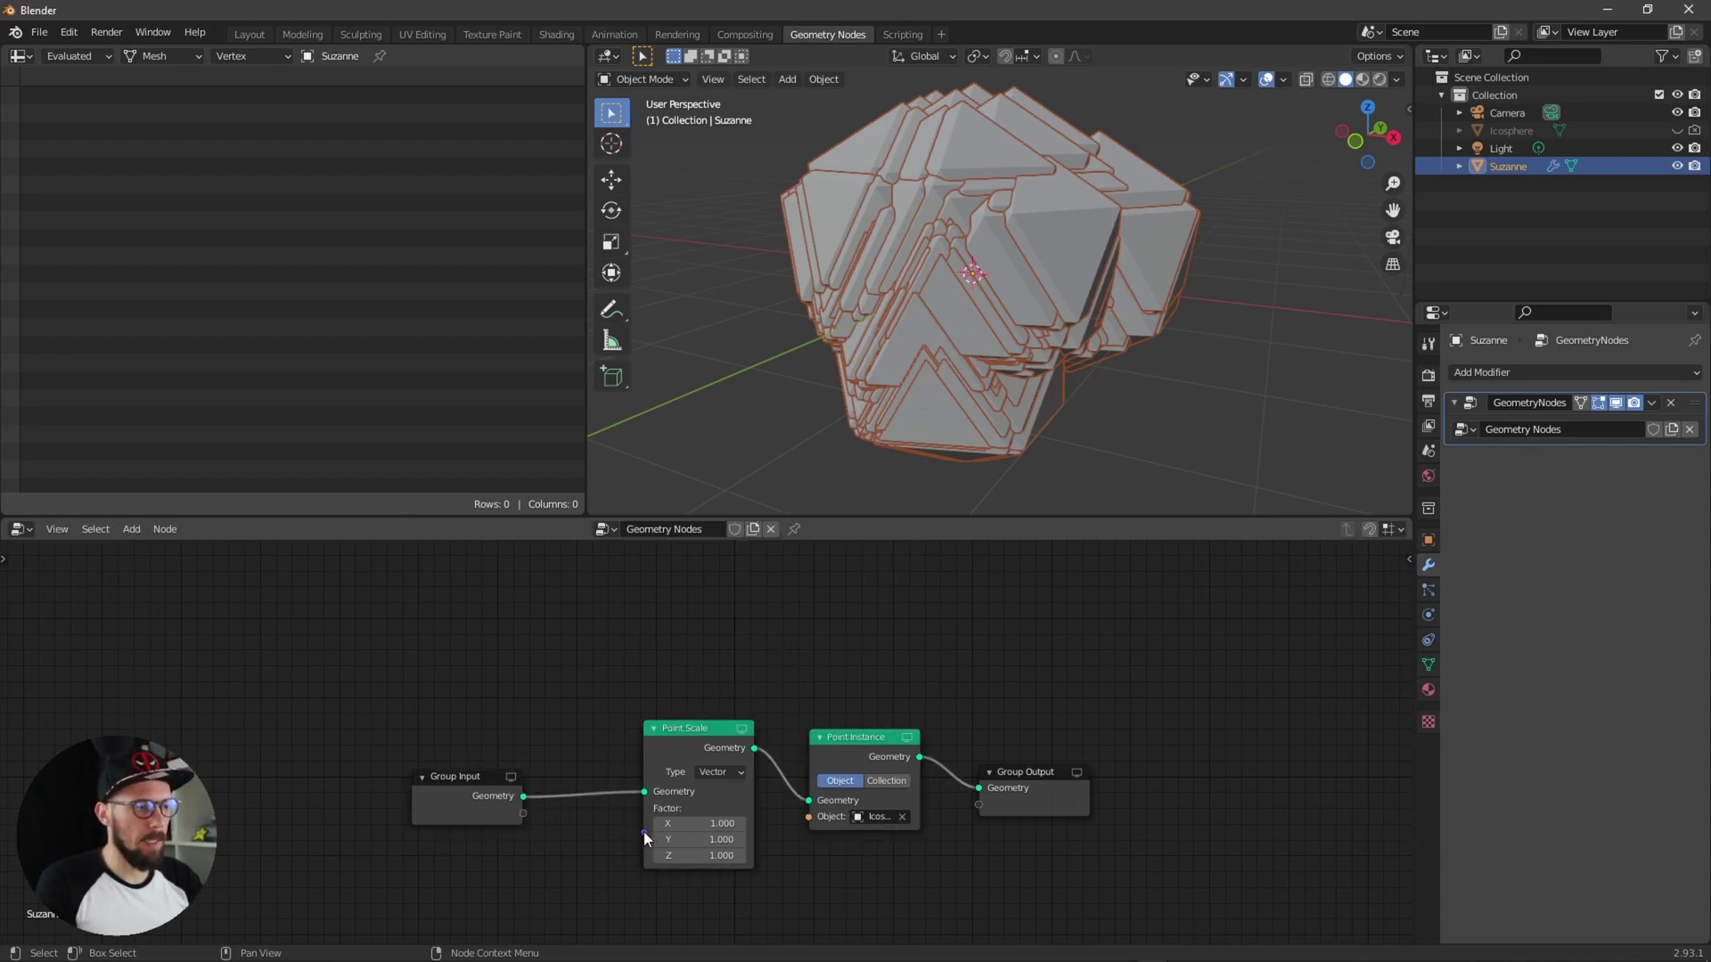
Step: Expose the Point Scale node's Factor as a modifier input by linking it to the Group Input's empty socket
left_click_drag(644, 832, 517, 809)
left_click(446, 774)
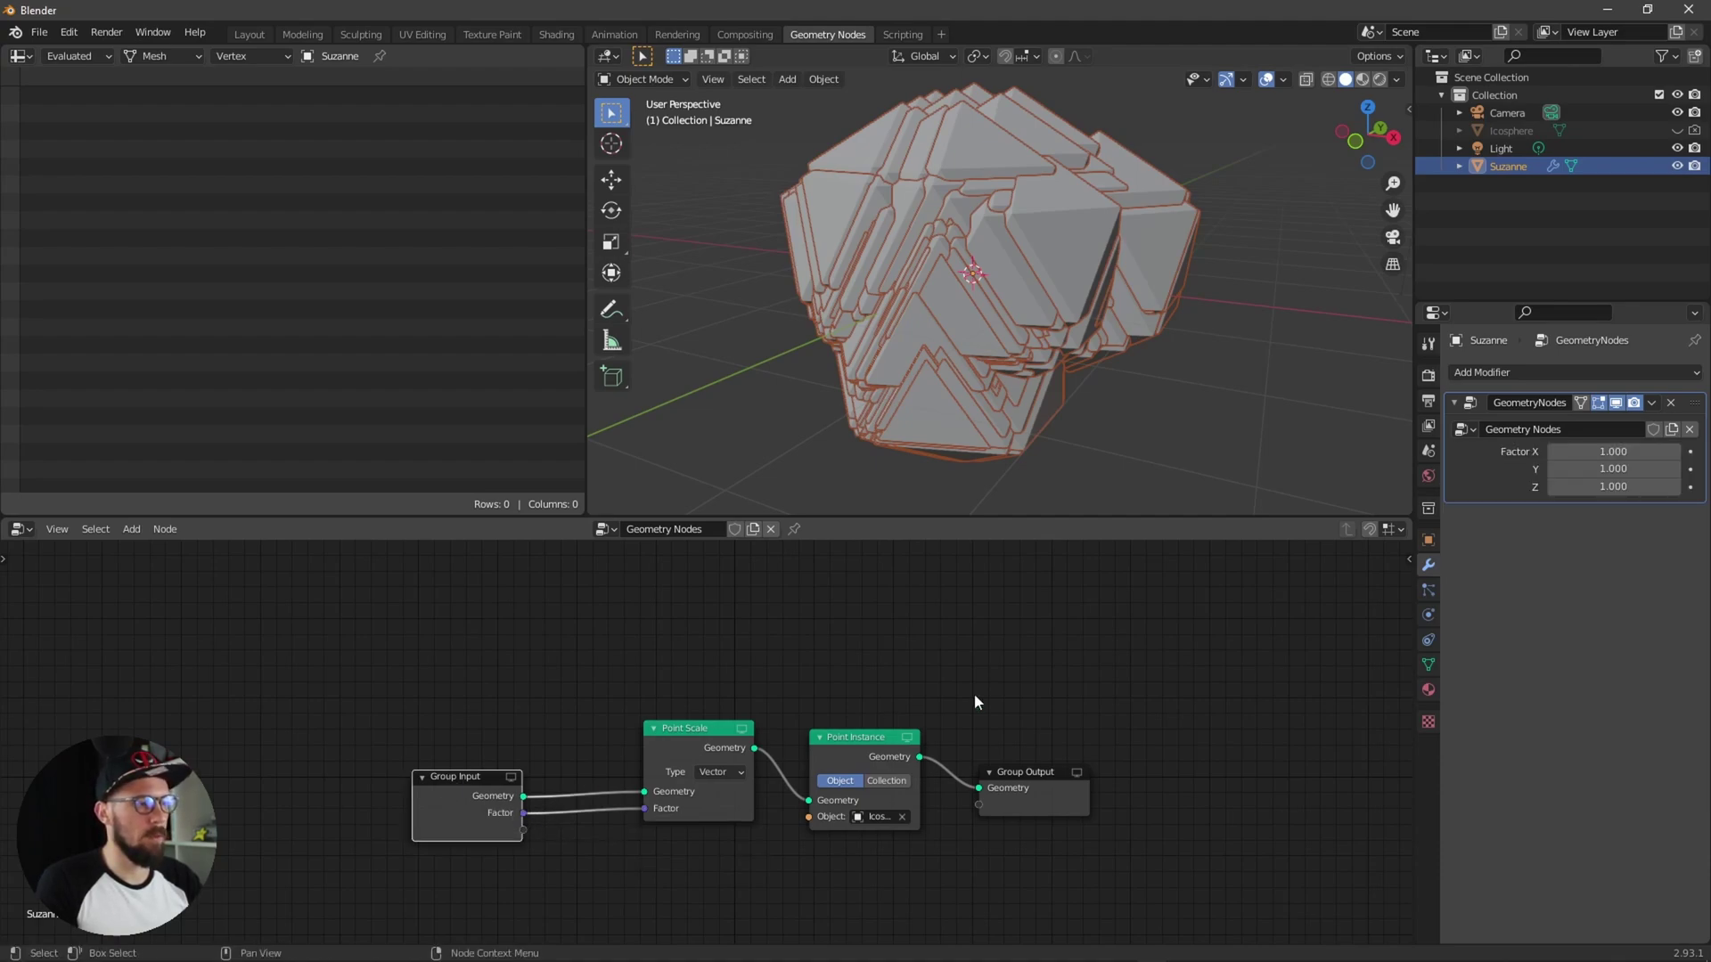
left_click_drag(1610, 452, 1616, 451)
left_click(1616, 451)
key("Return")
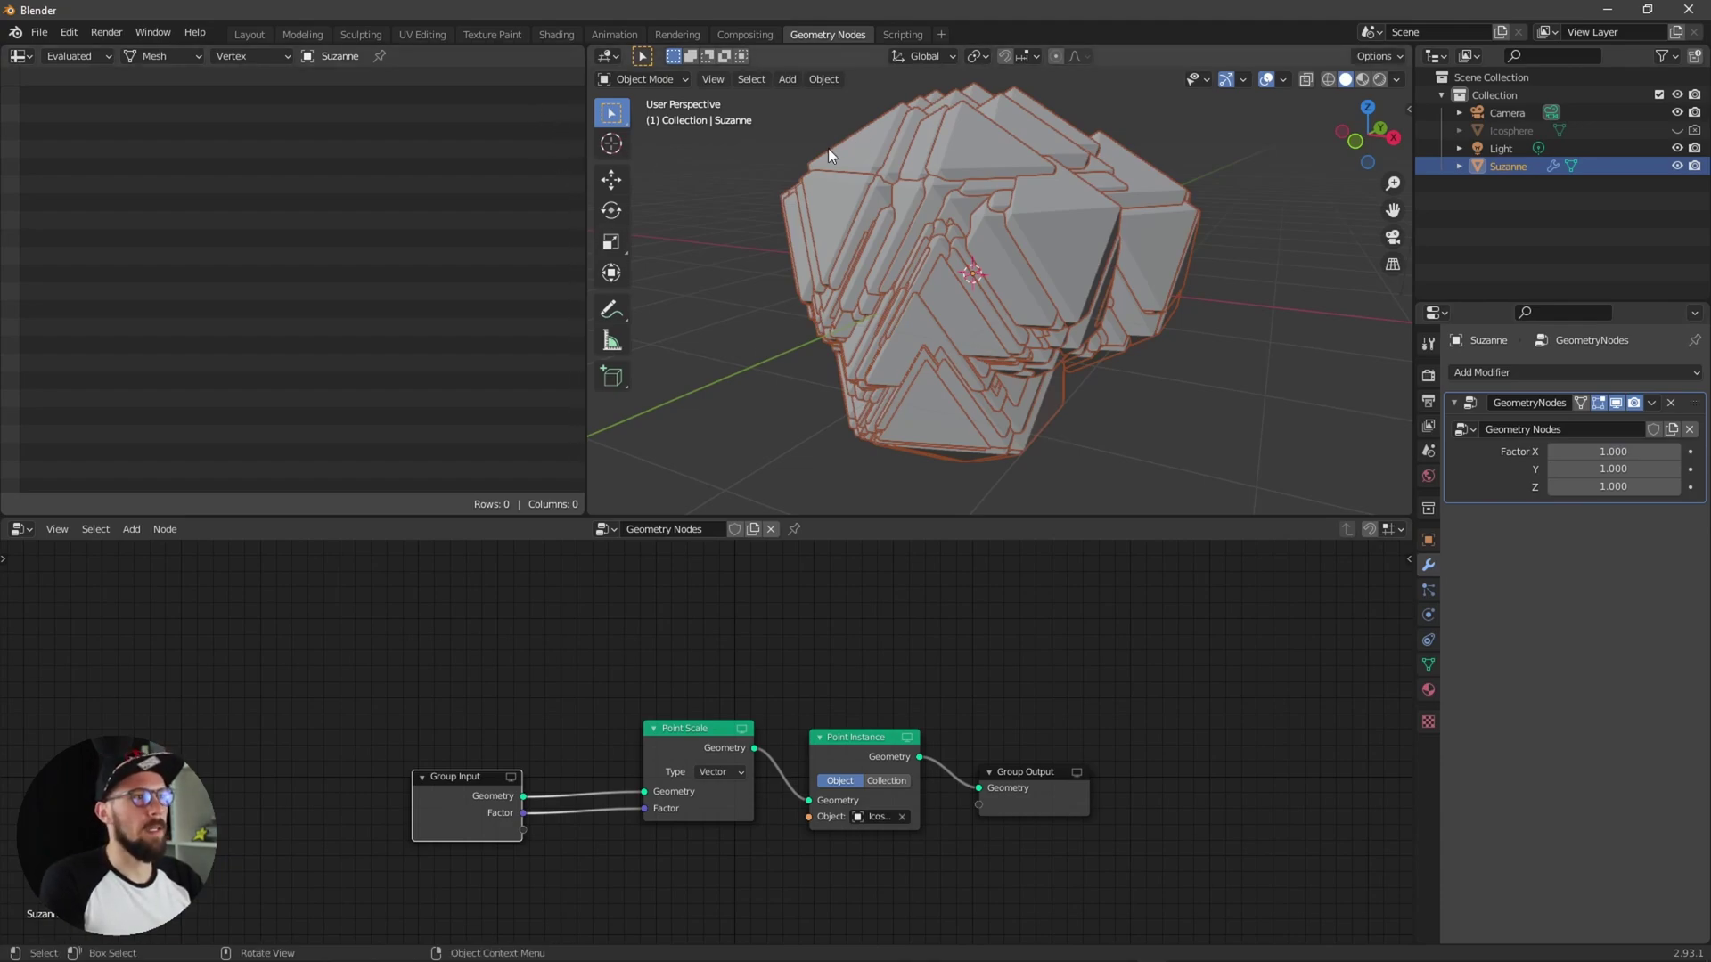
Step: Switch to the Shading workspace and show Suzanne's modifier settings
left_click(556, 34)
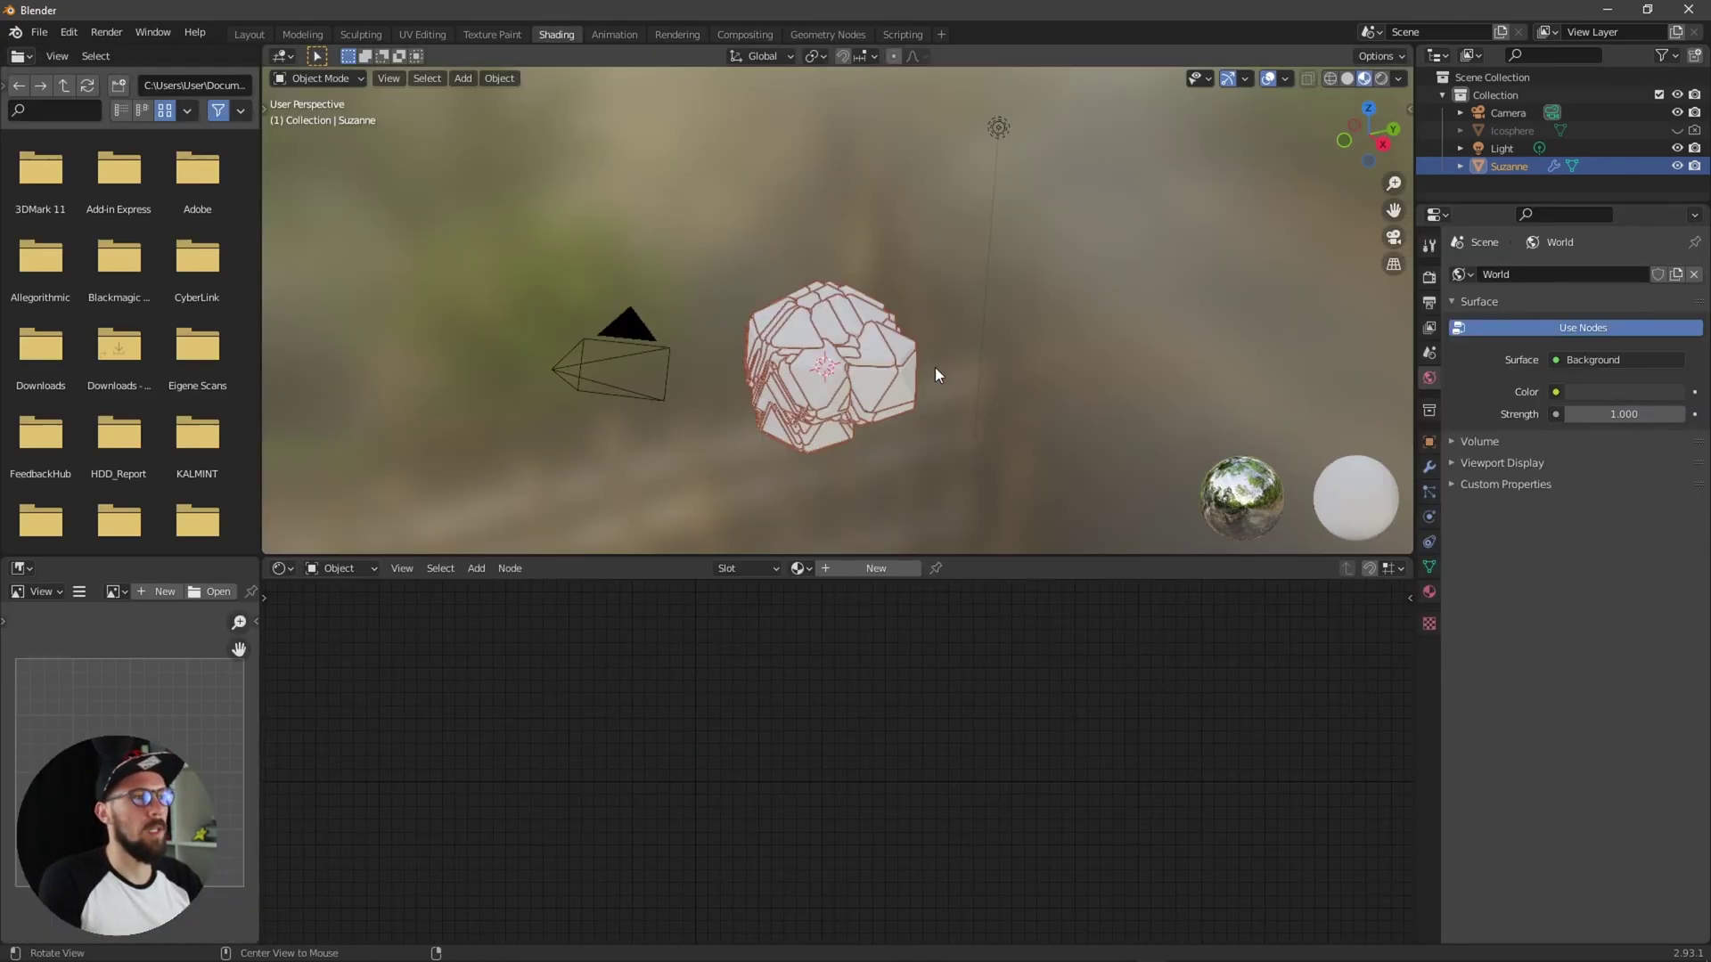
mouse_move(933, 367)
middle_mouse_down()
mouse_move(911, 360)
mouse_move(971, 387)
middle_mouse_up()
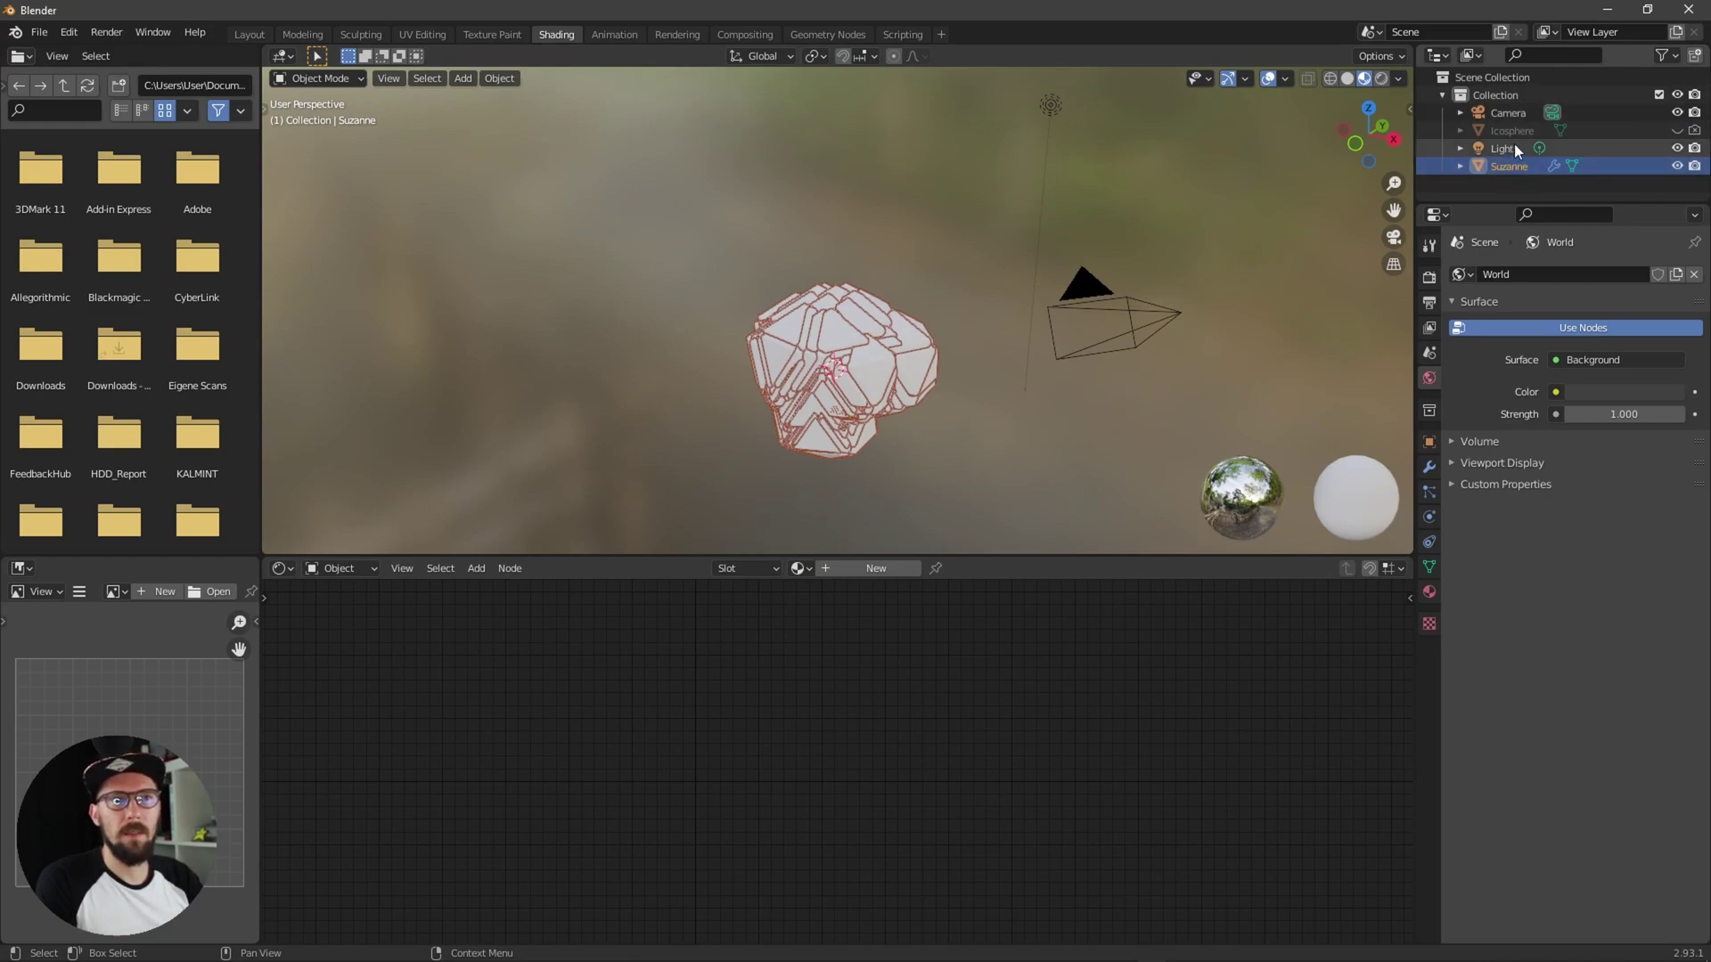
left_click(1429, 467)
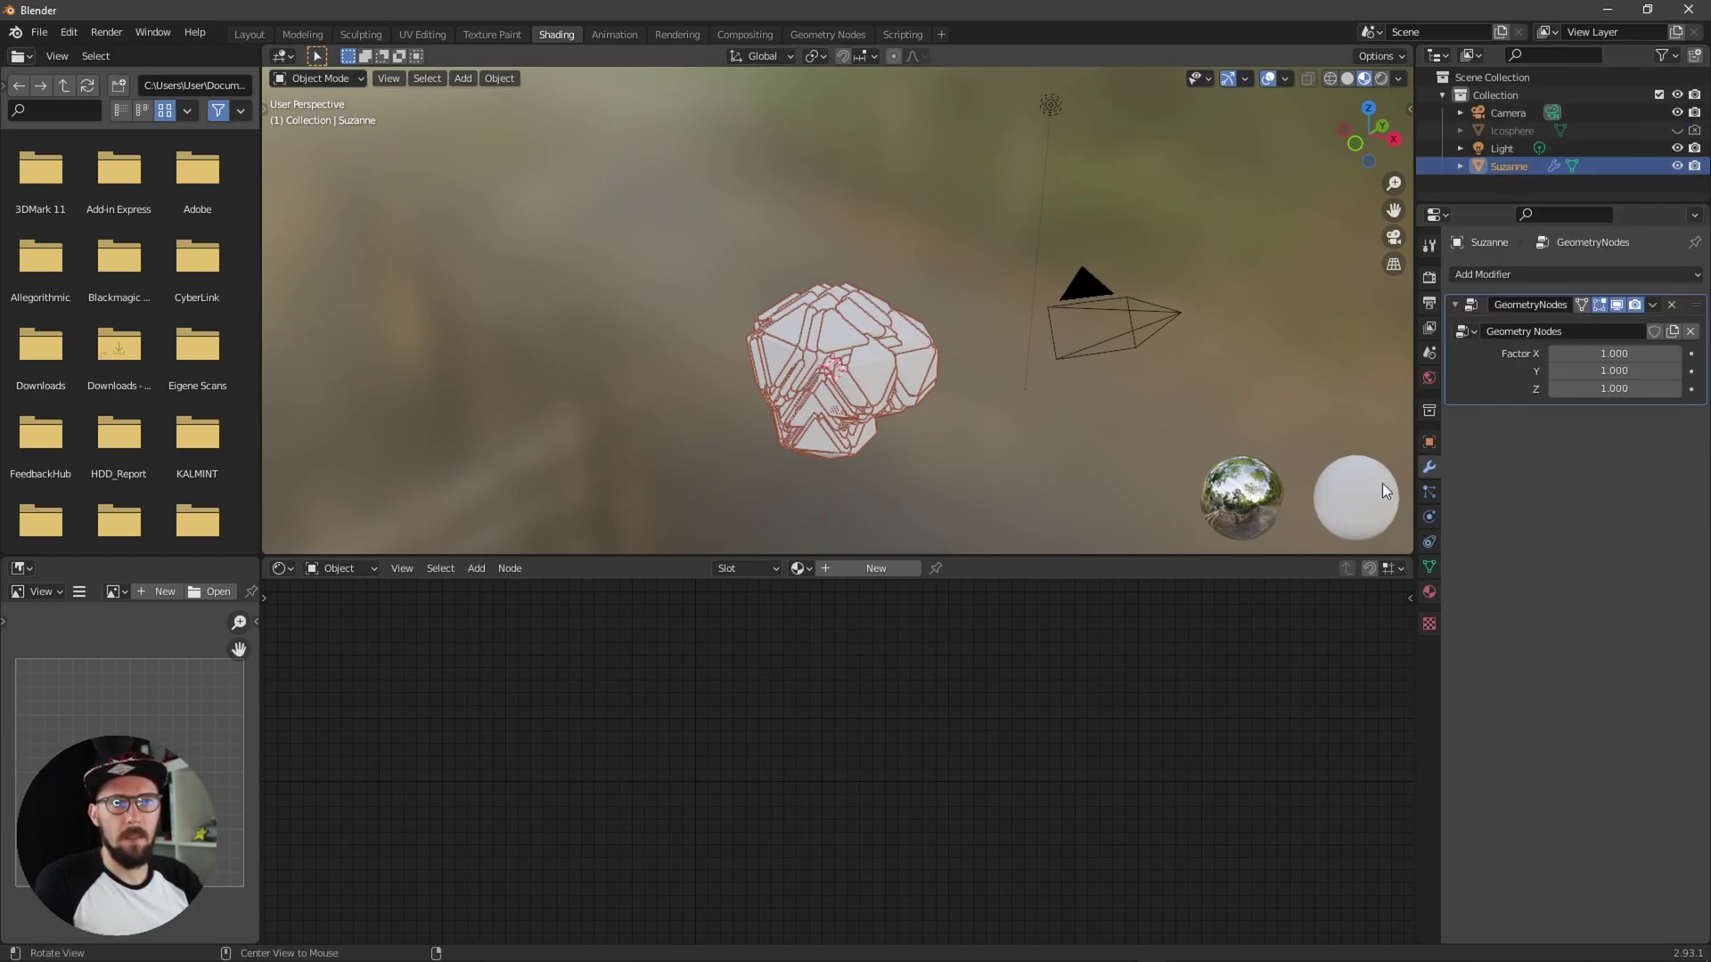
middle_click_drag(1381, 483, 949, 387)
scroll(952, 393, "up", 3)
middle_click_drag(1288, 365, 1329, 346)
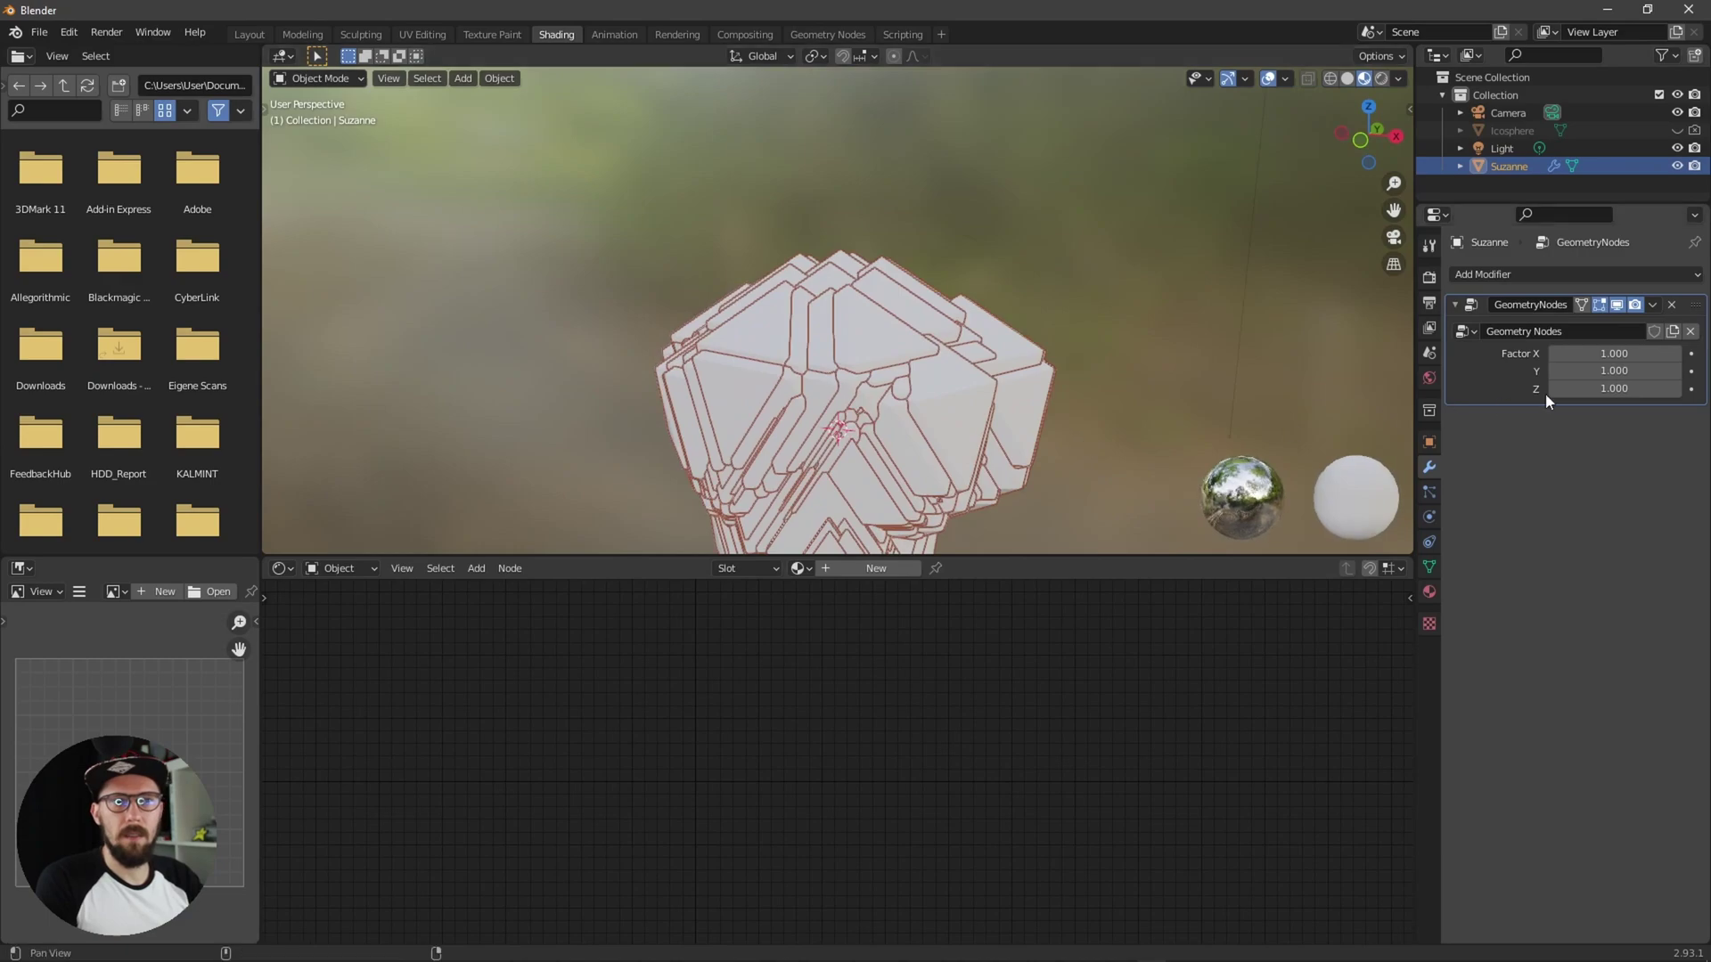
Step: Set the Geometry Nodes modifier's Factor X, Y and Z to 0.01 to shrink the sphere instances
left_click(1637, 355)
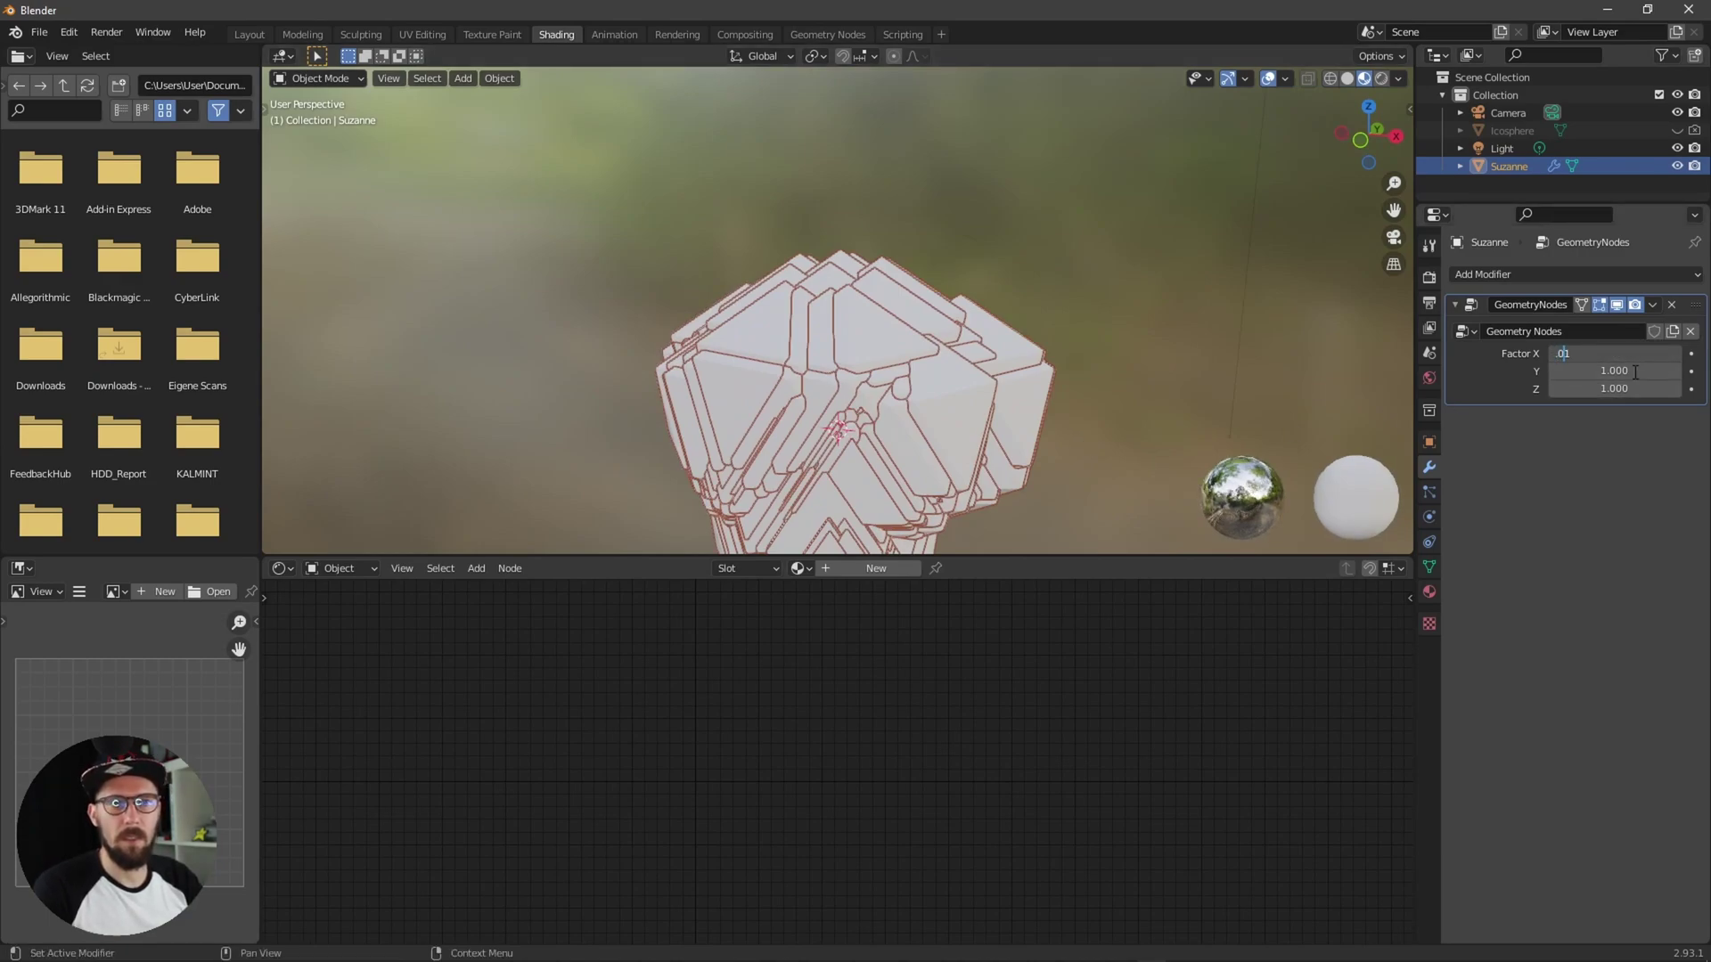
key("Return")
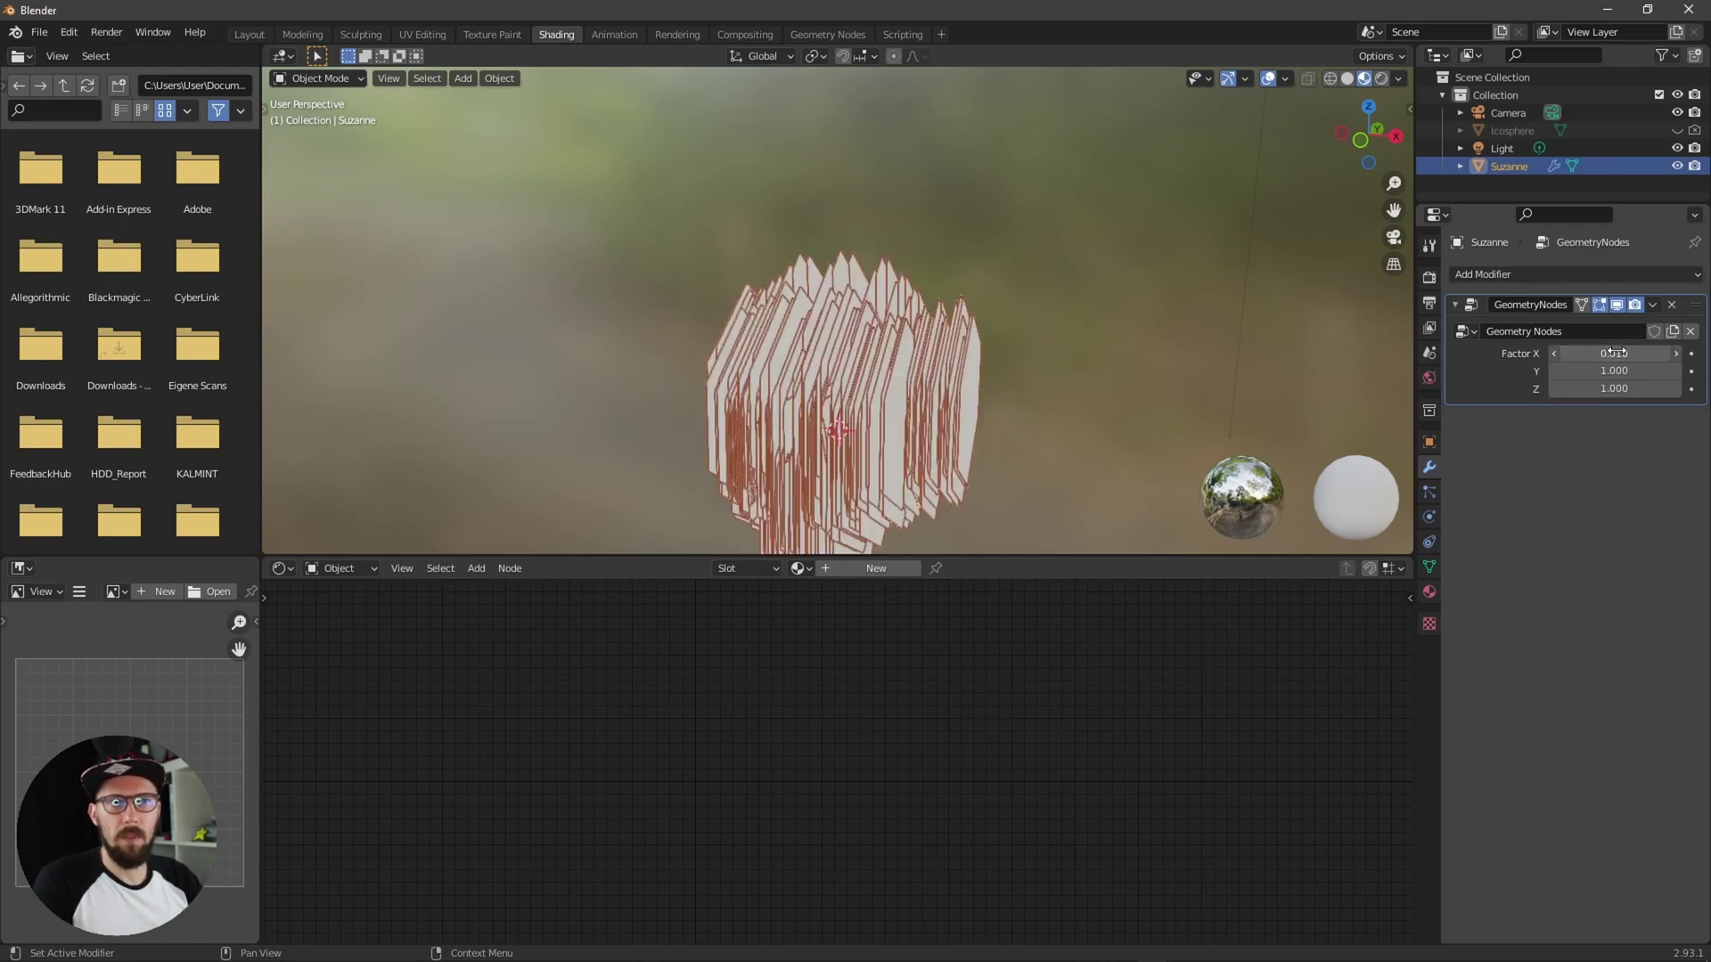
left_click(1633, 355)
key("ctrl+c")
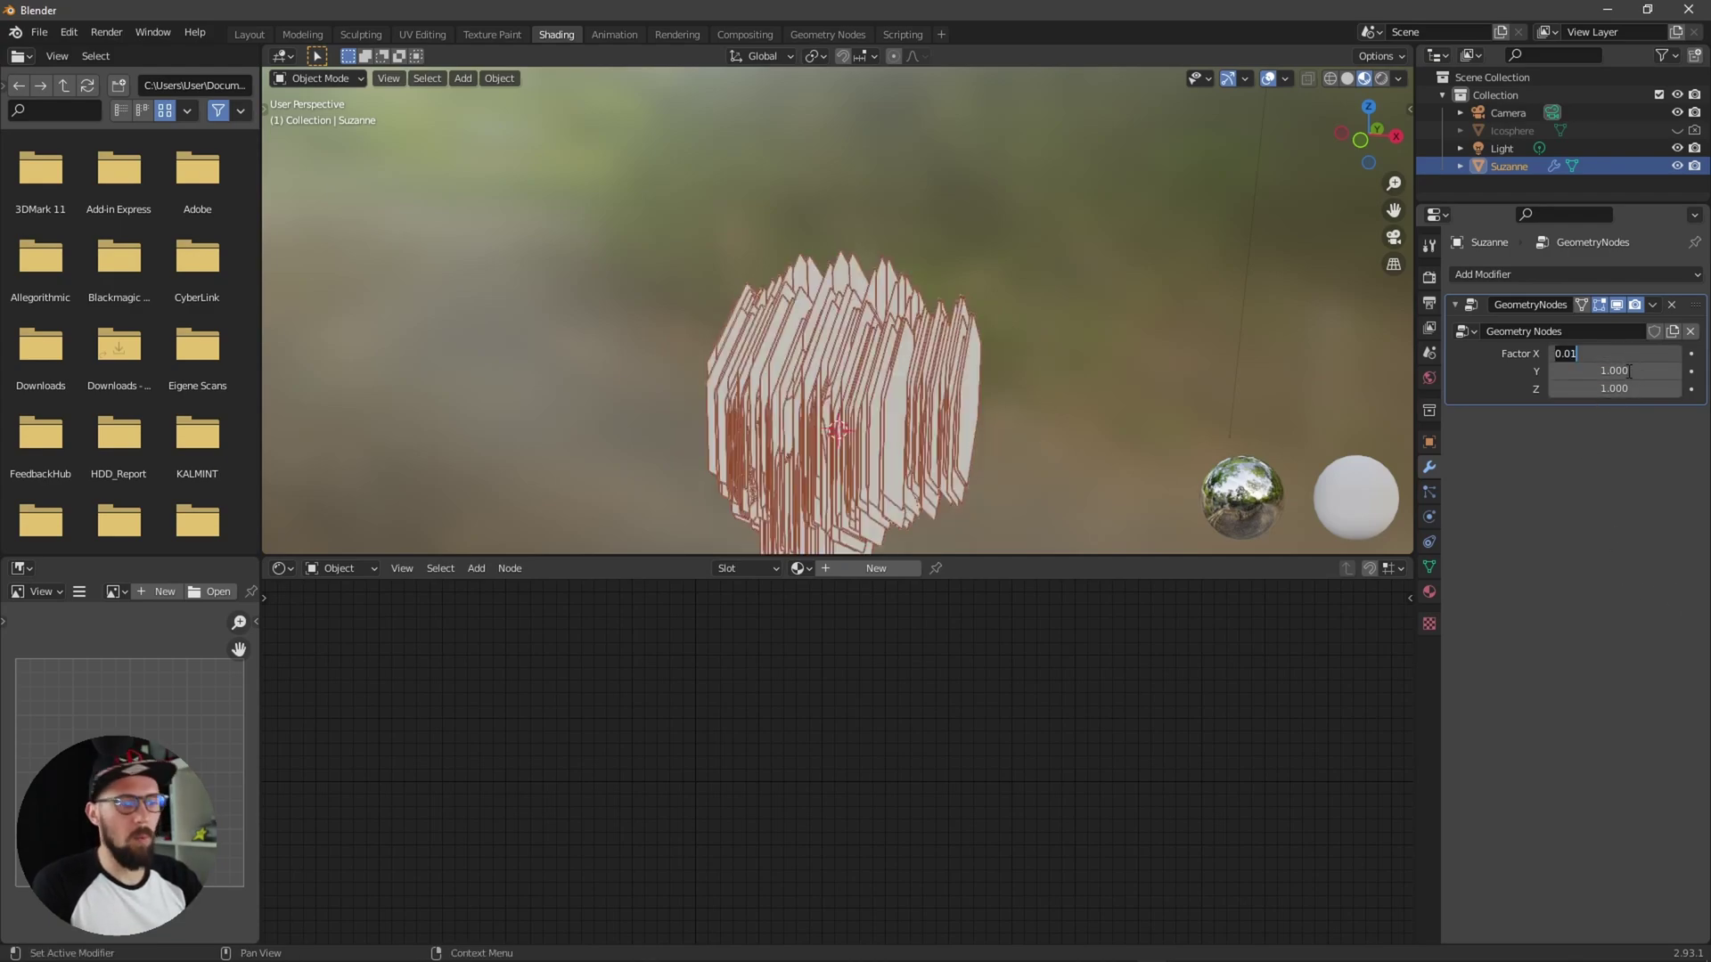
left_click(1640, 378)
left_click(1640, 378)
key("ctrl+v")
key("Return")
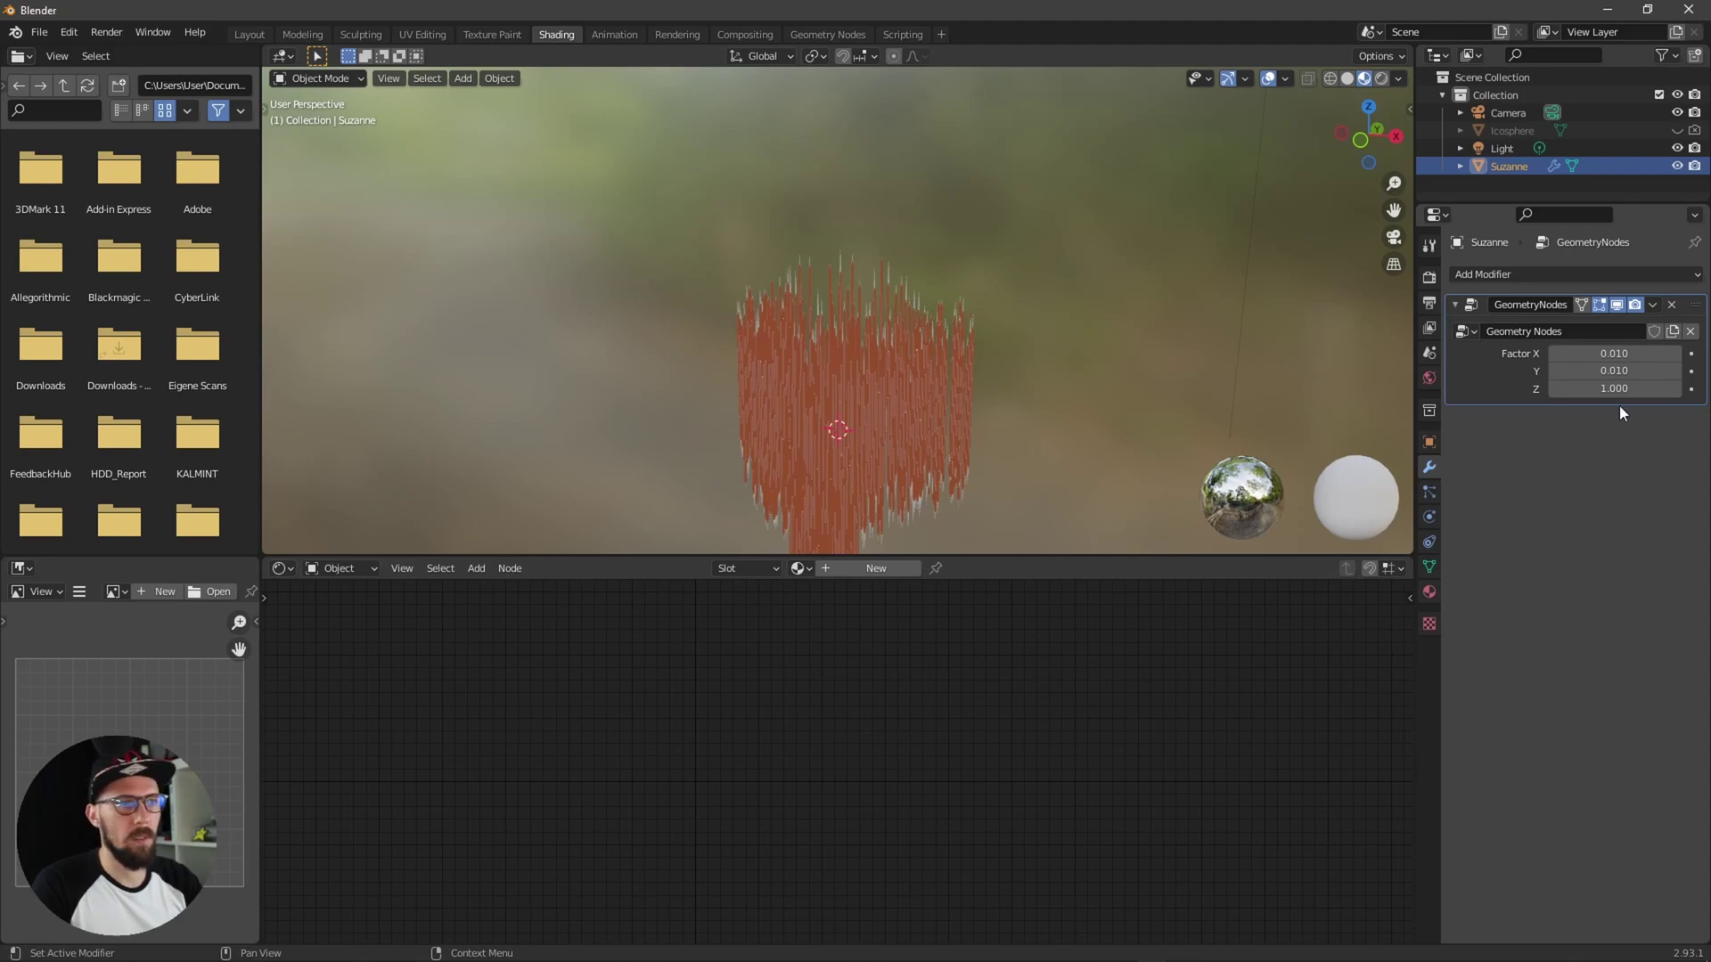
left_click(1615, 389)
key("ctrl+v")
key("Return")
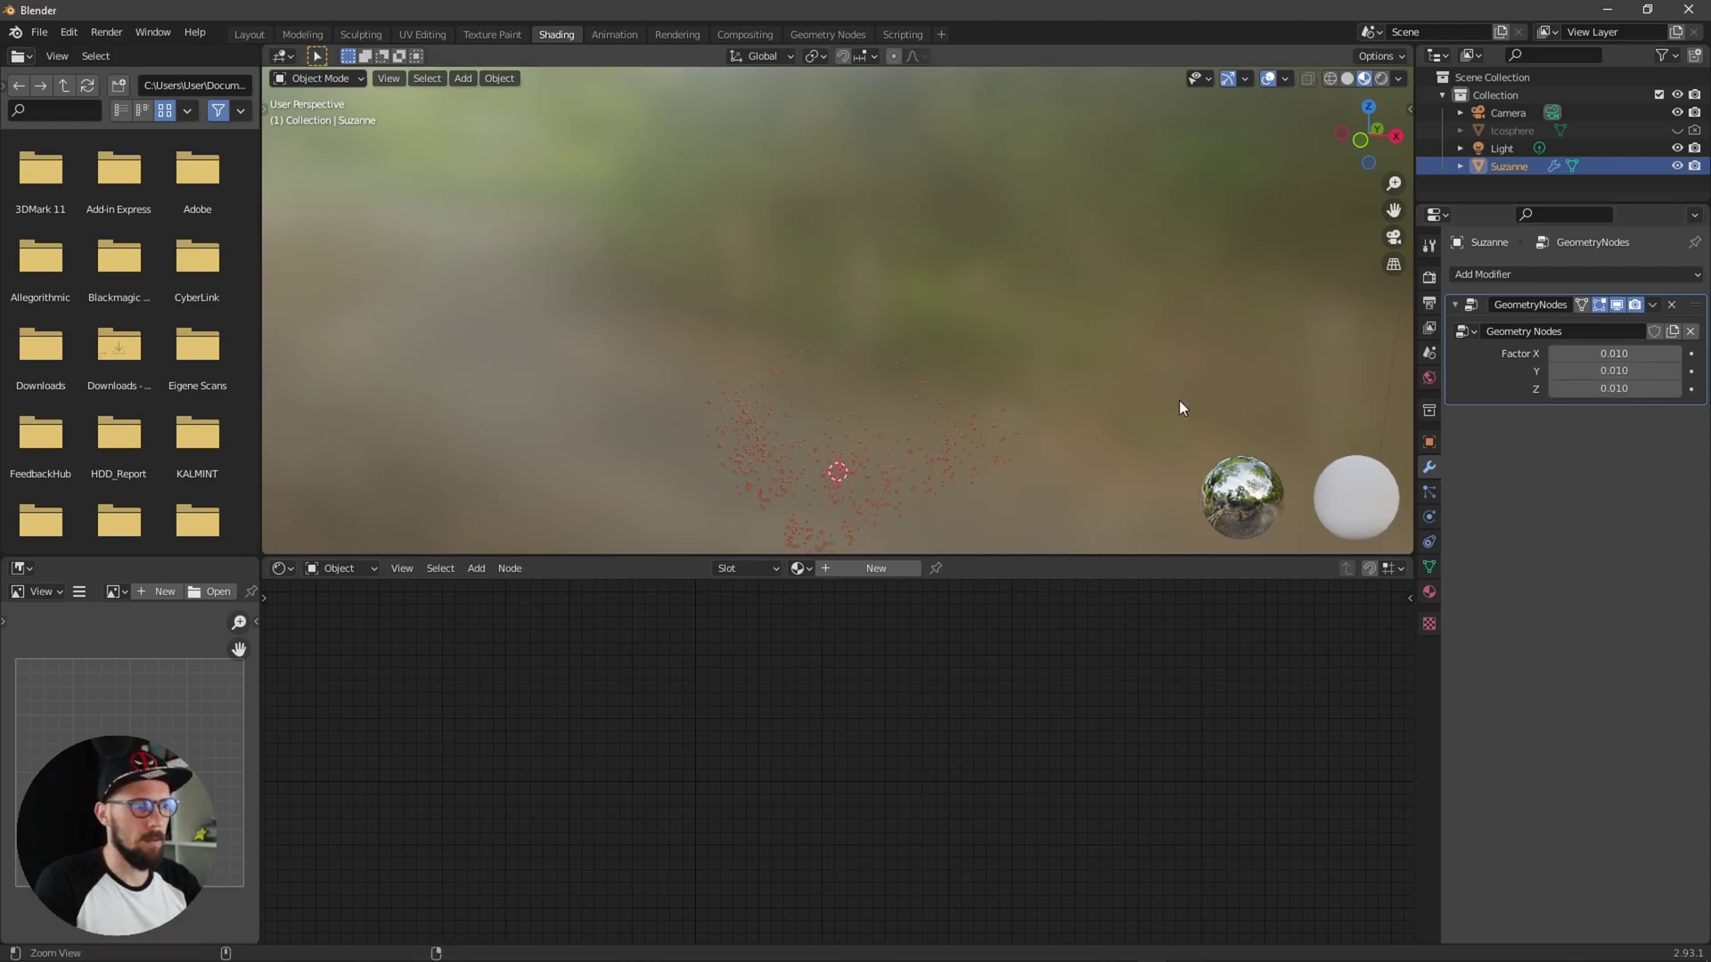
middle_click_drag(1179, 408, 978, 451)
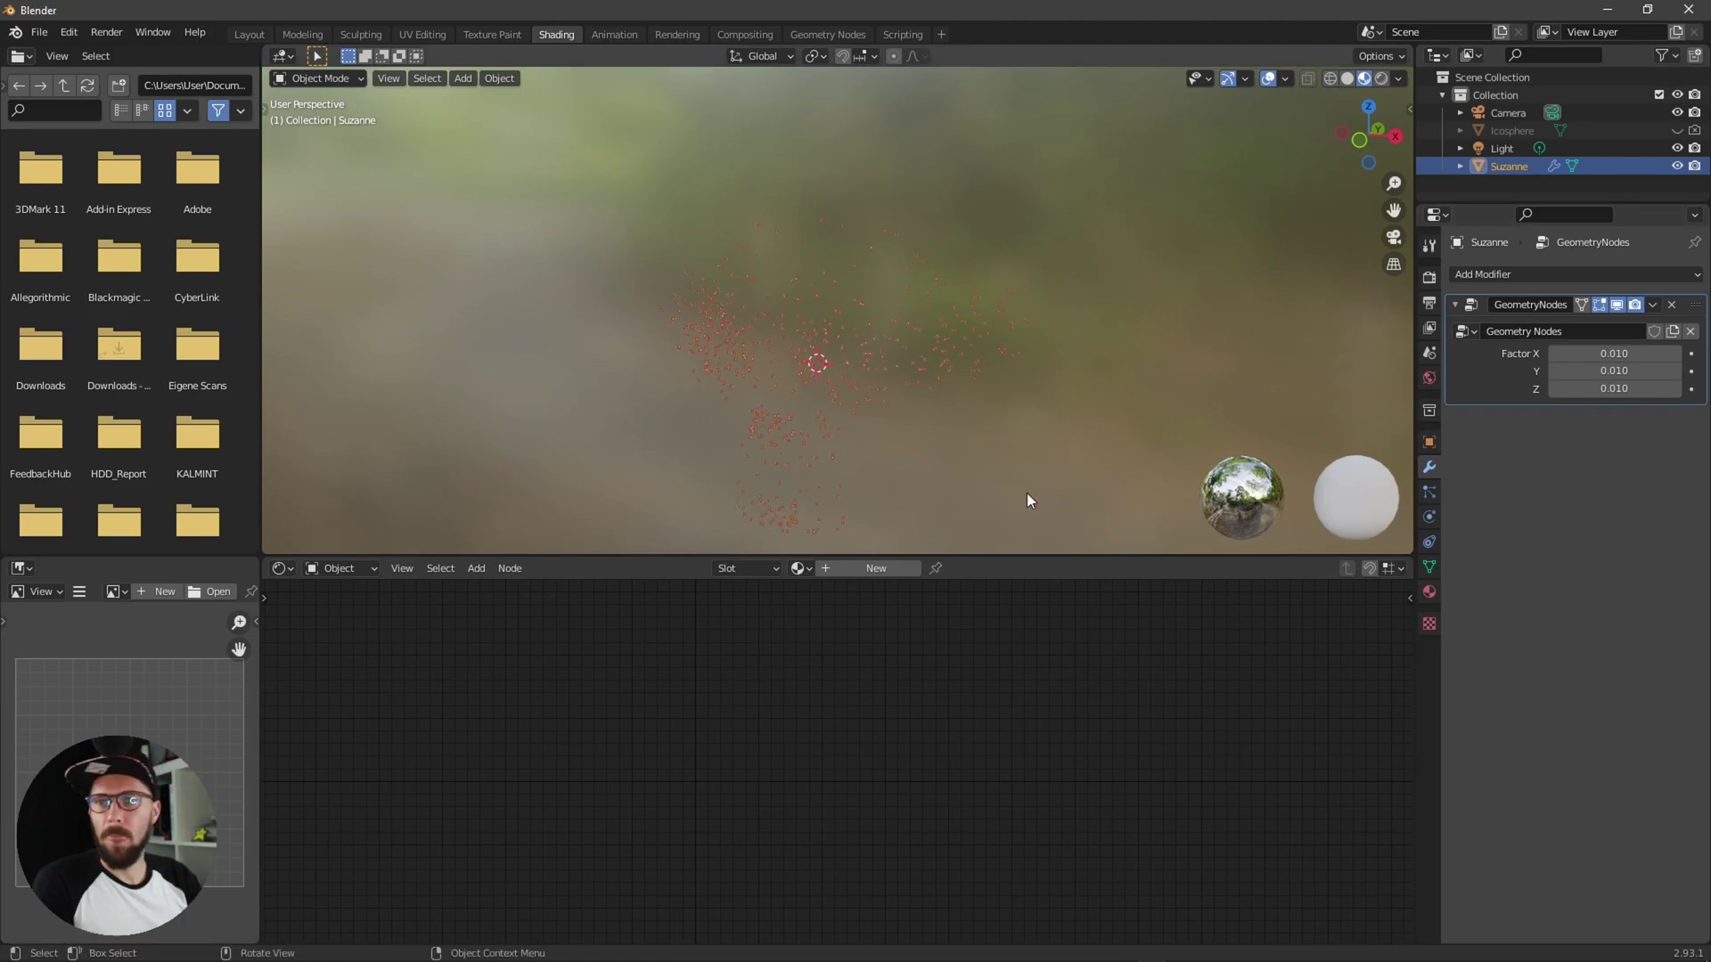
Step: Add a Subdivision Surface modifier to Suzanne and place it above the GeometryNodes modifier in the stack
left_click(1553, 271)
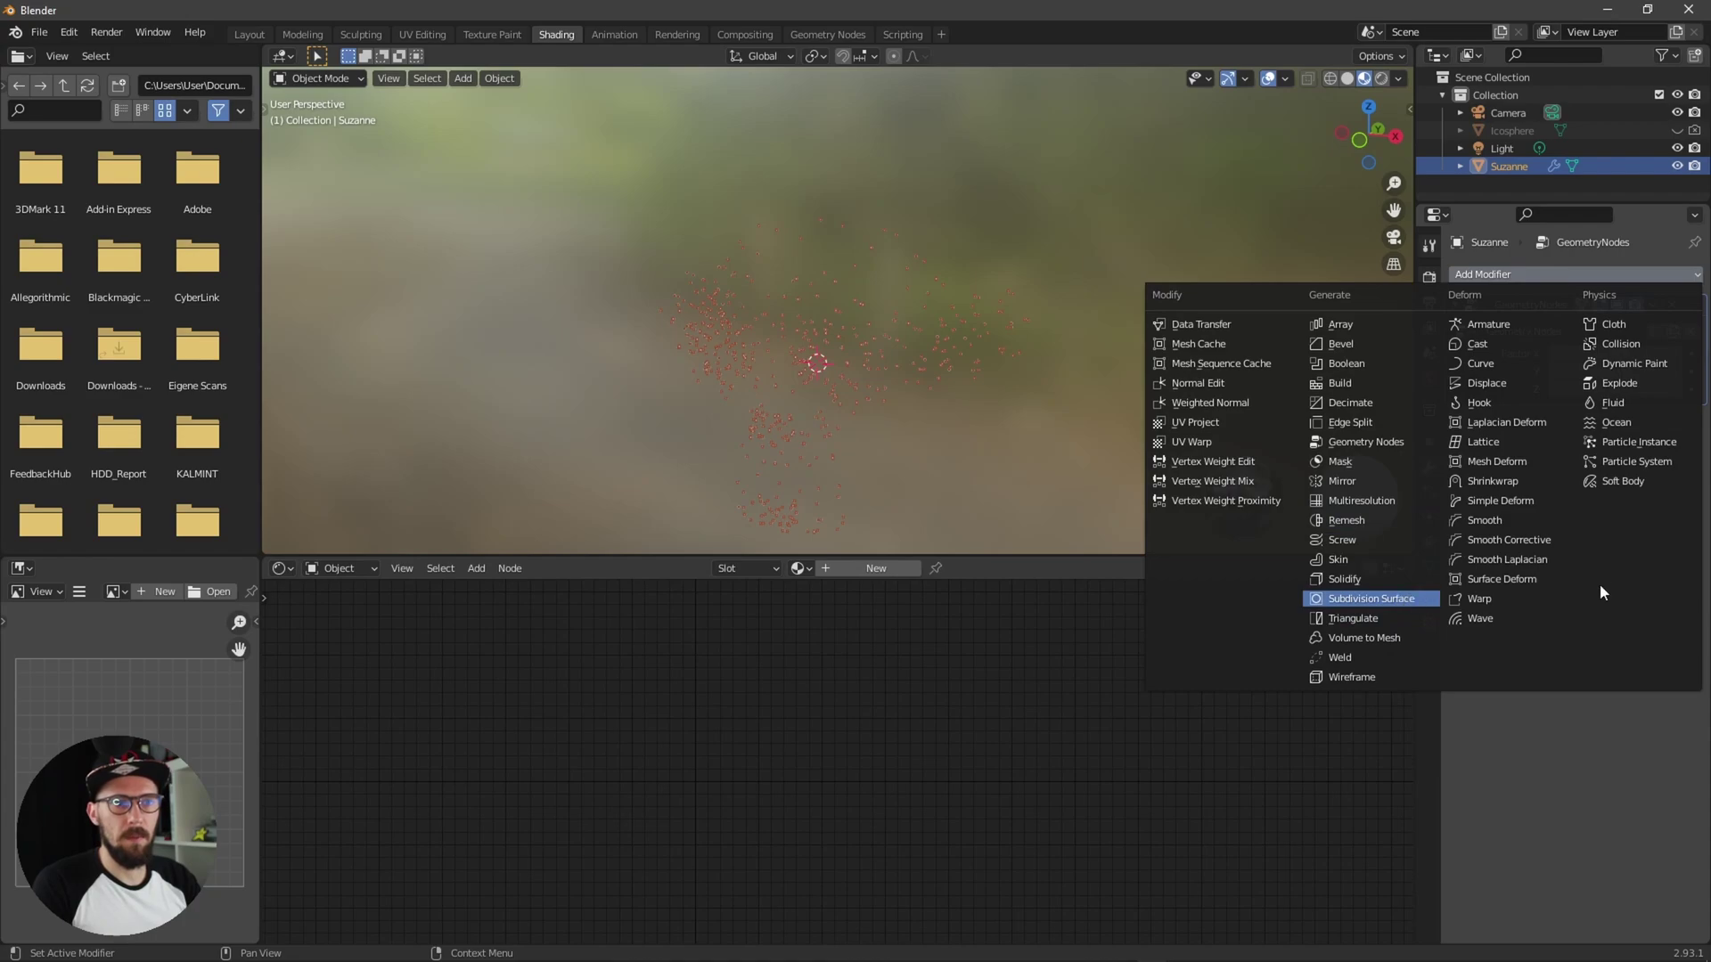
key("Return")
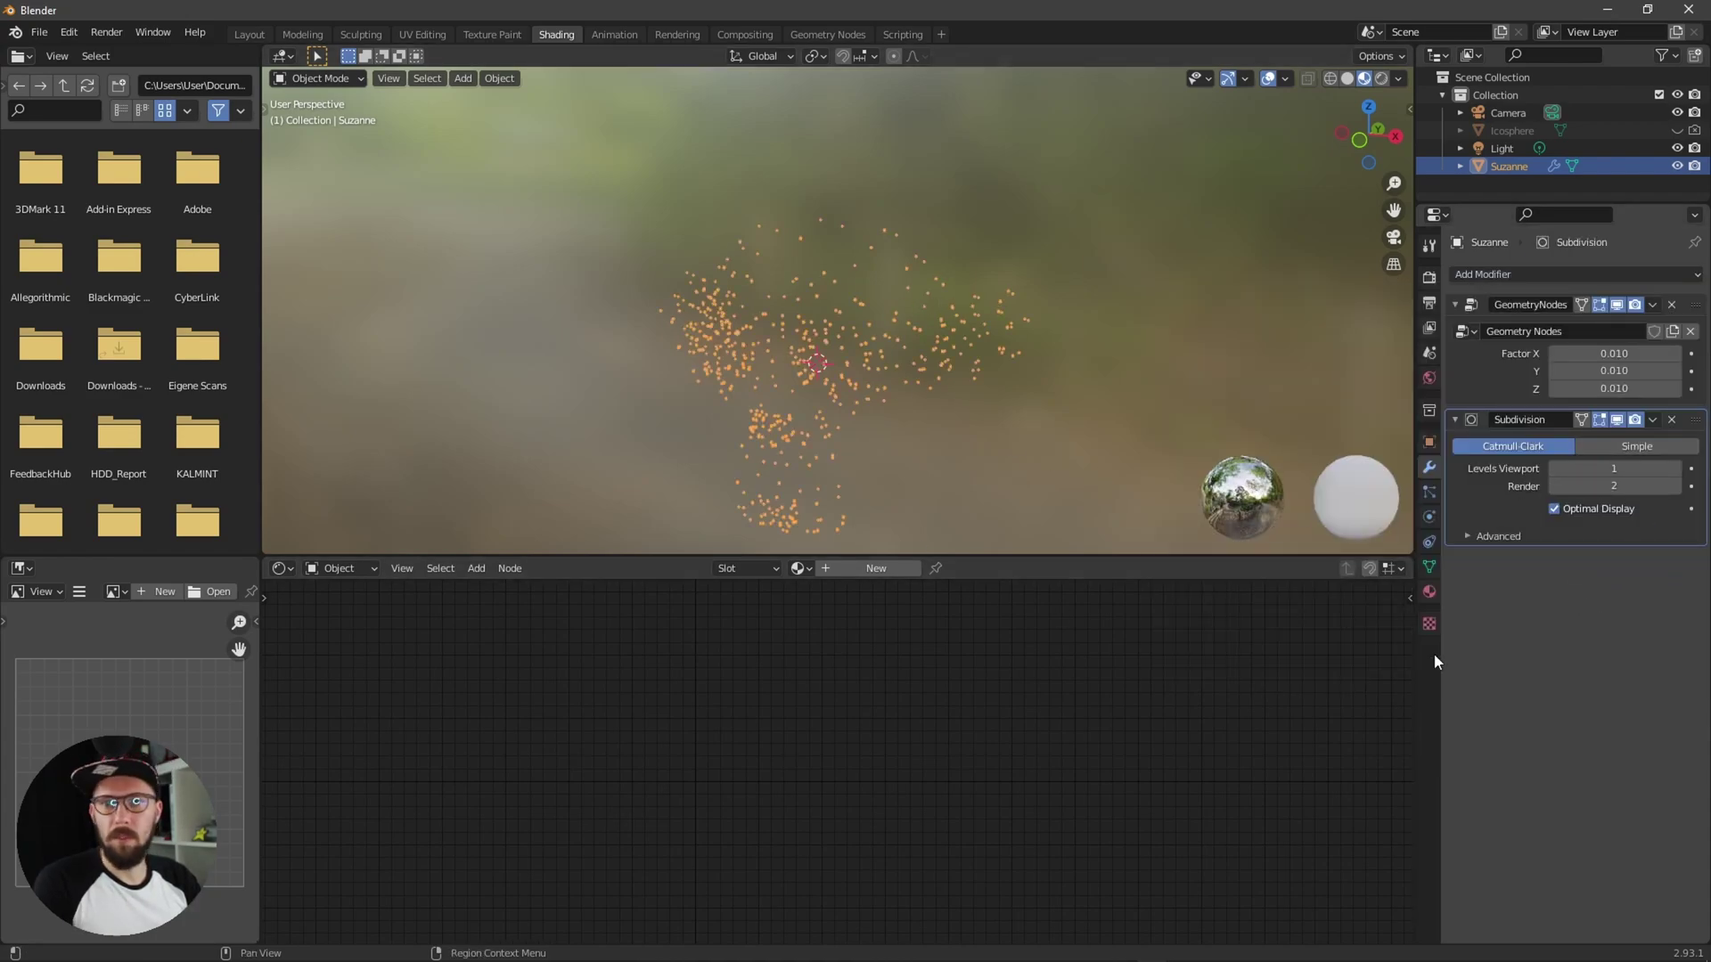
left_click_drag(1702, 416, 1692, 305)
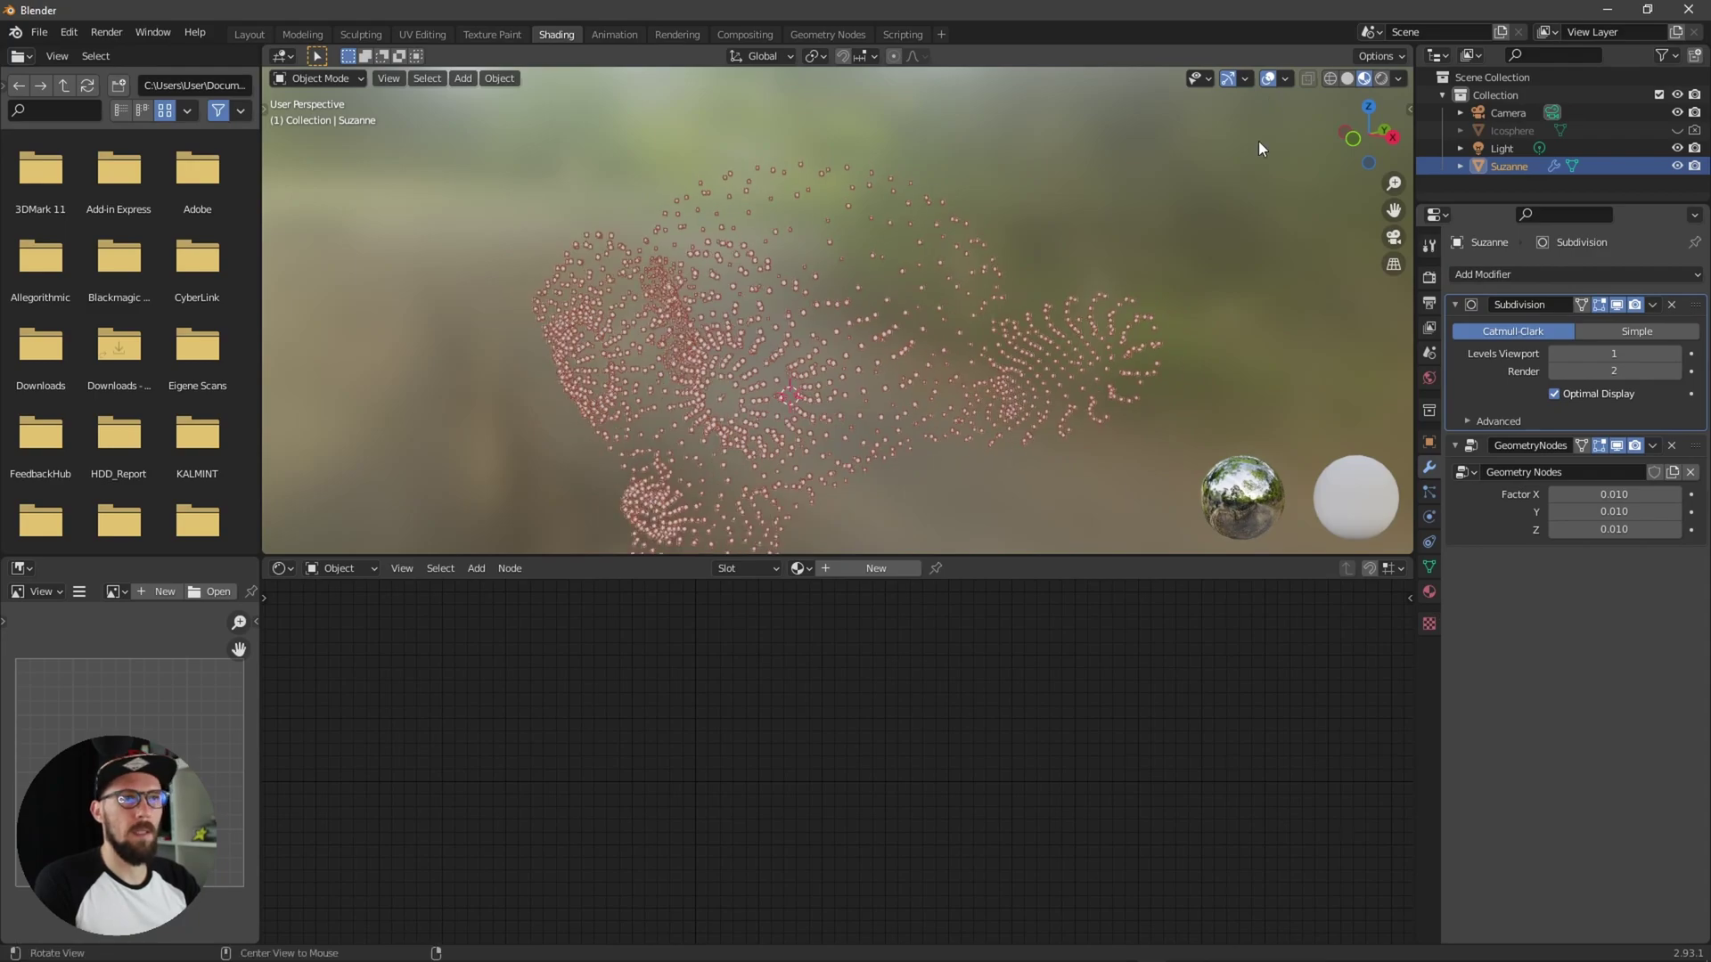
Step: Switch the 3D viewport to Wireframe shading with the overlays shown
left_click(1268, 78)
middle_click_drag(944, 447, 904, 385, "ctrl")
key("z")
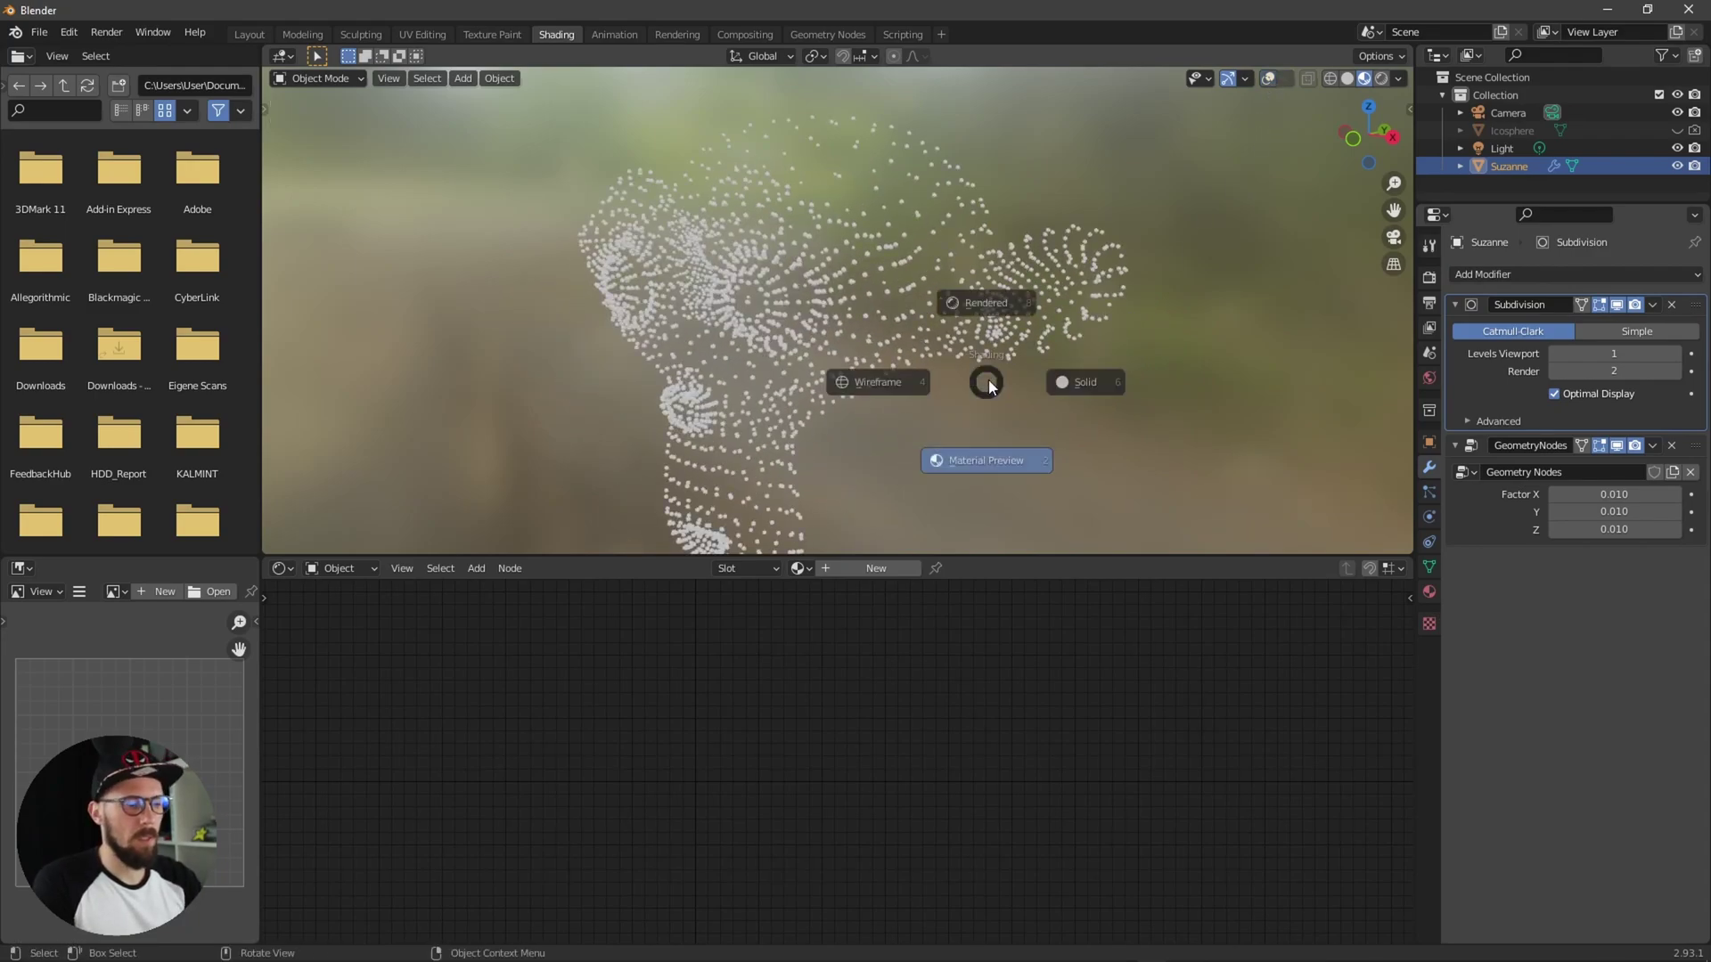
left_click(882, 380)
left_click(1267, 79)
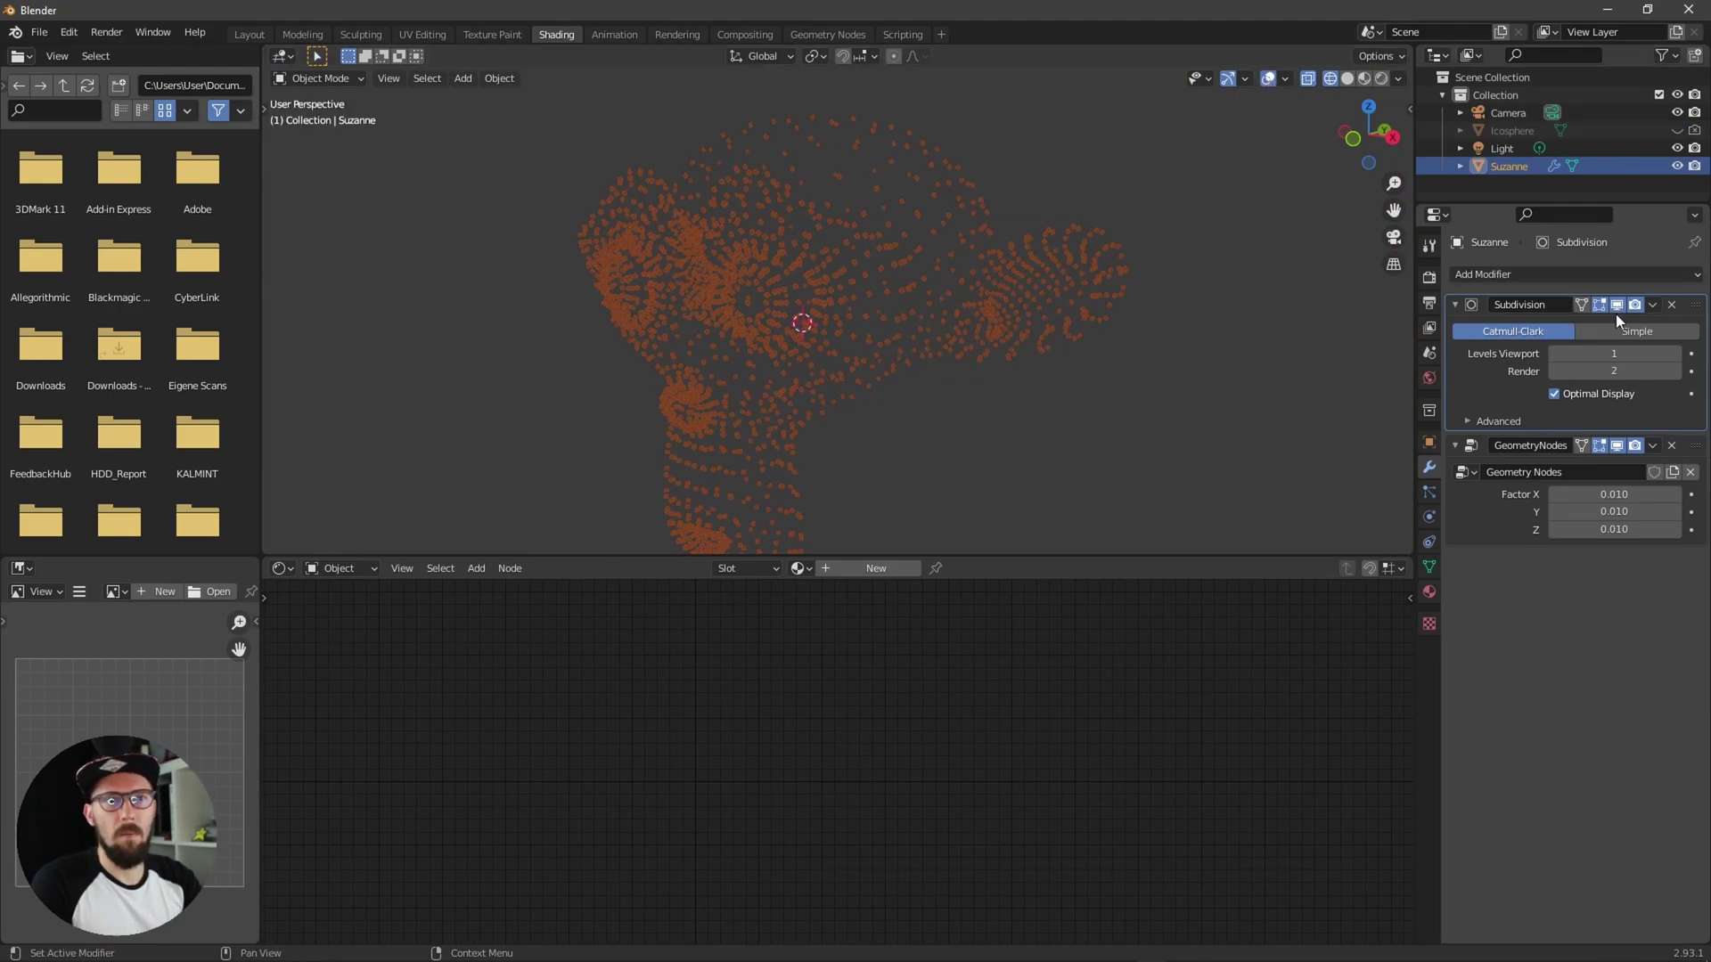
Step: Compare Suzanne with and without the GeometryNodes modifier's viewport display, and set the Subdivision modifier's viewport levels to 2
left_click(1620, 450)
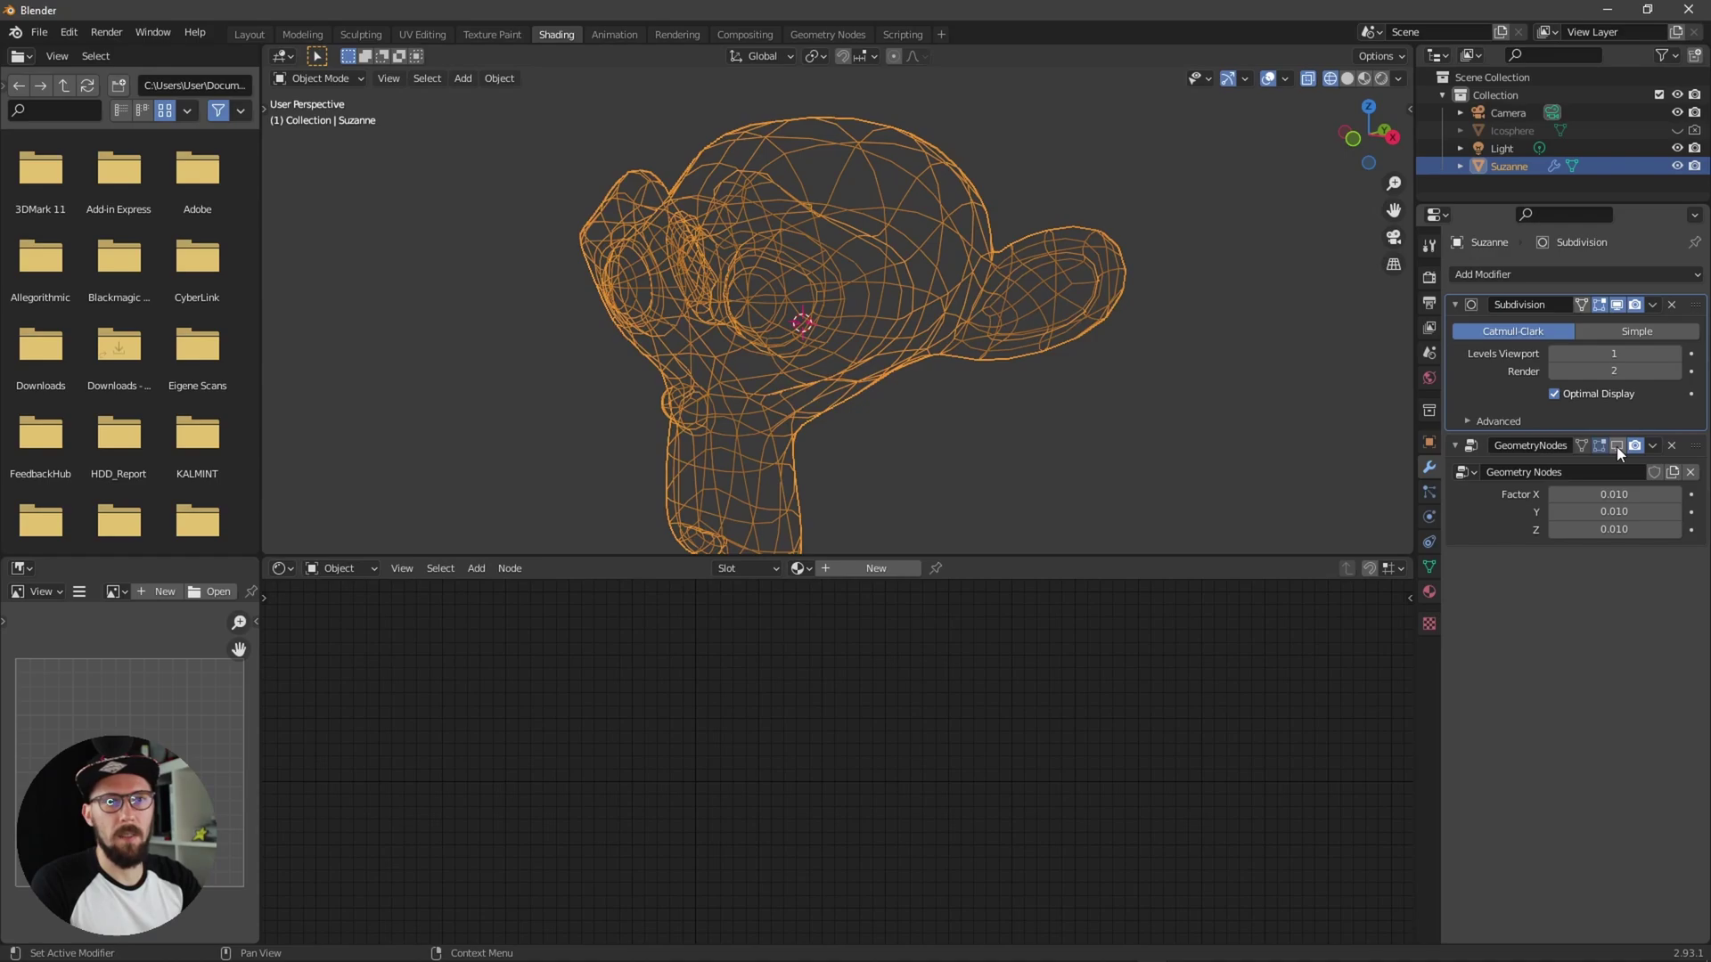
left_click(1618, 448)
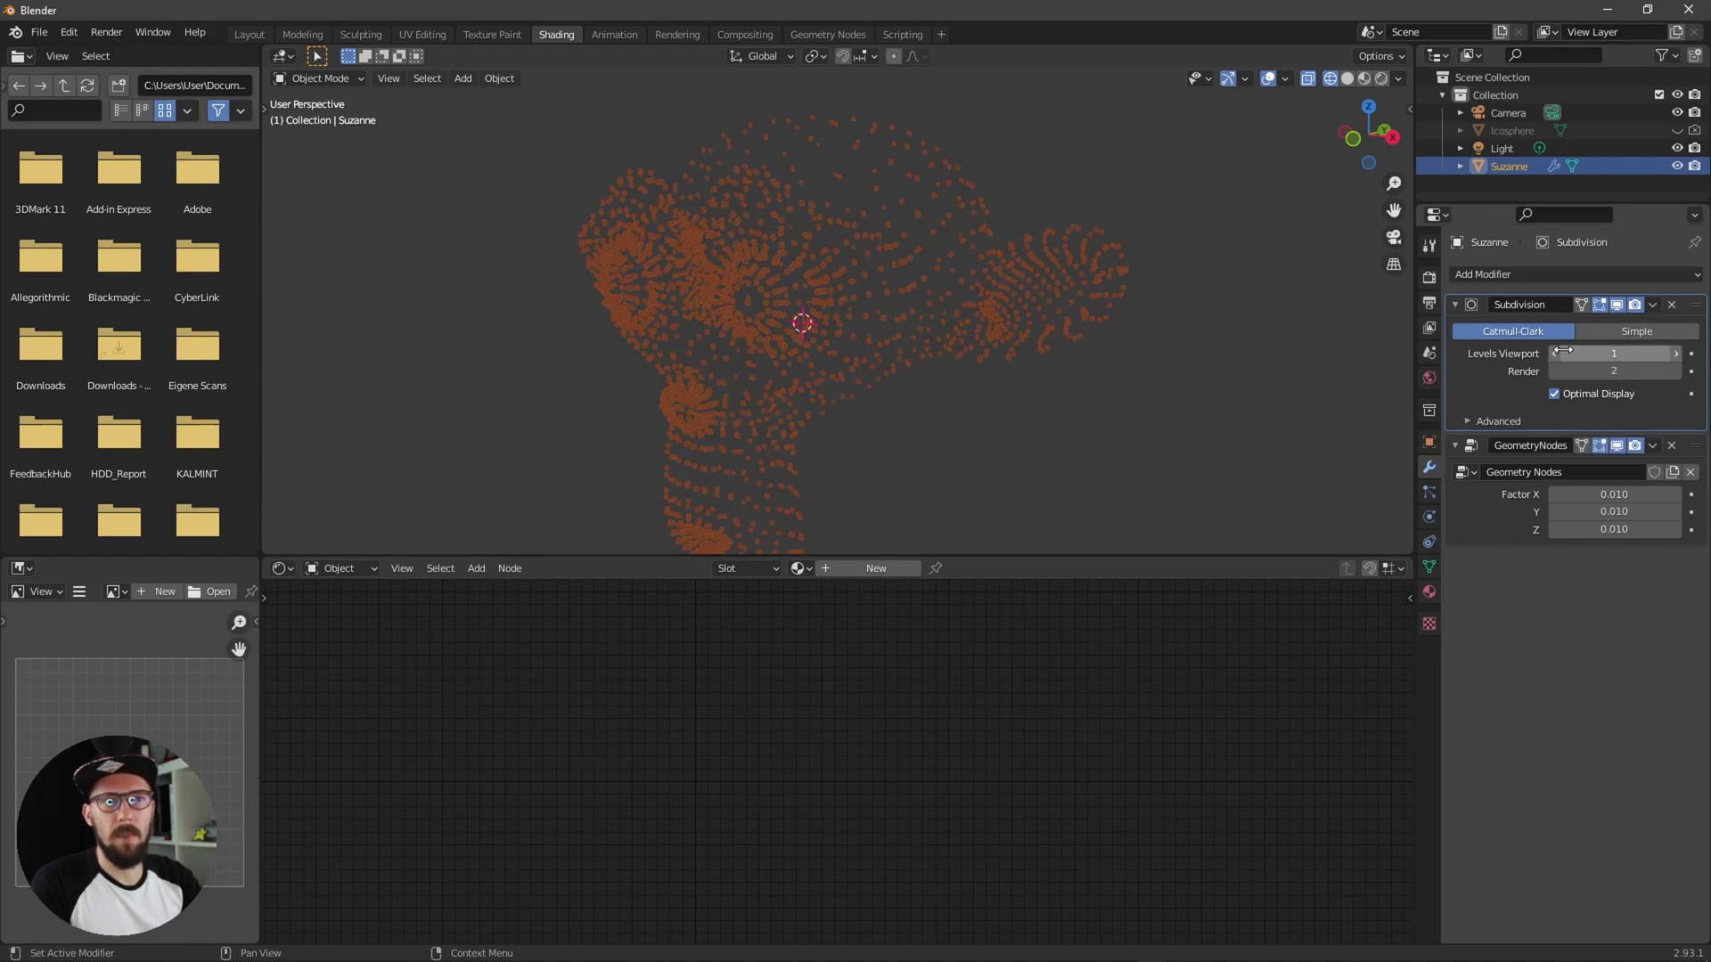
left_click(1678, 355)
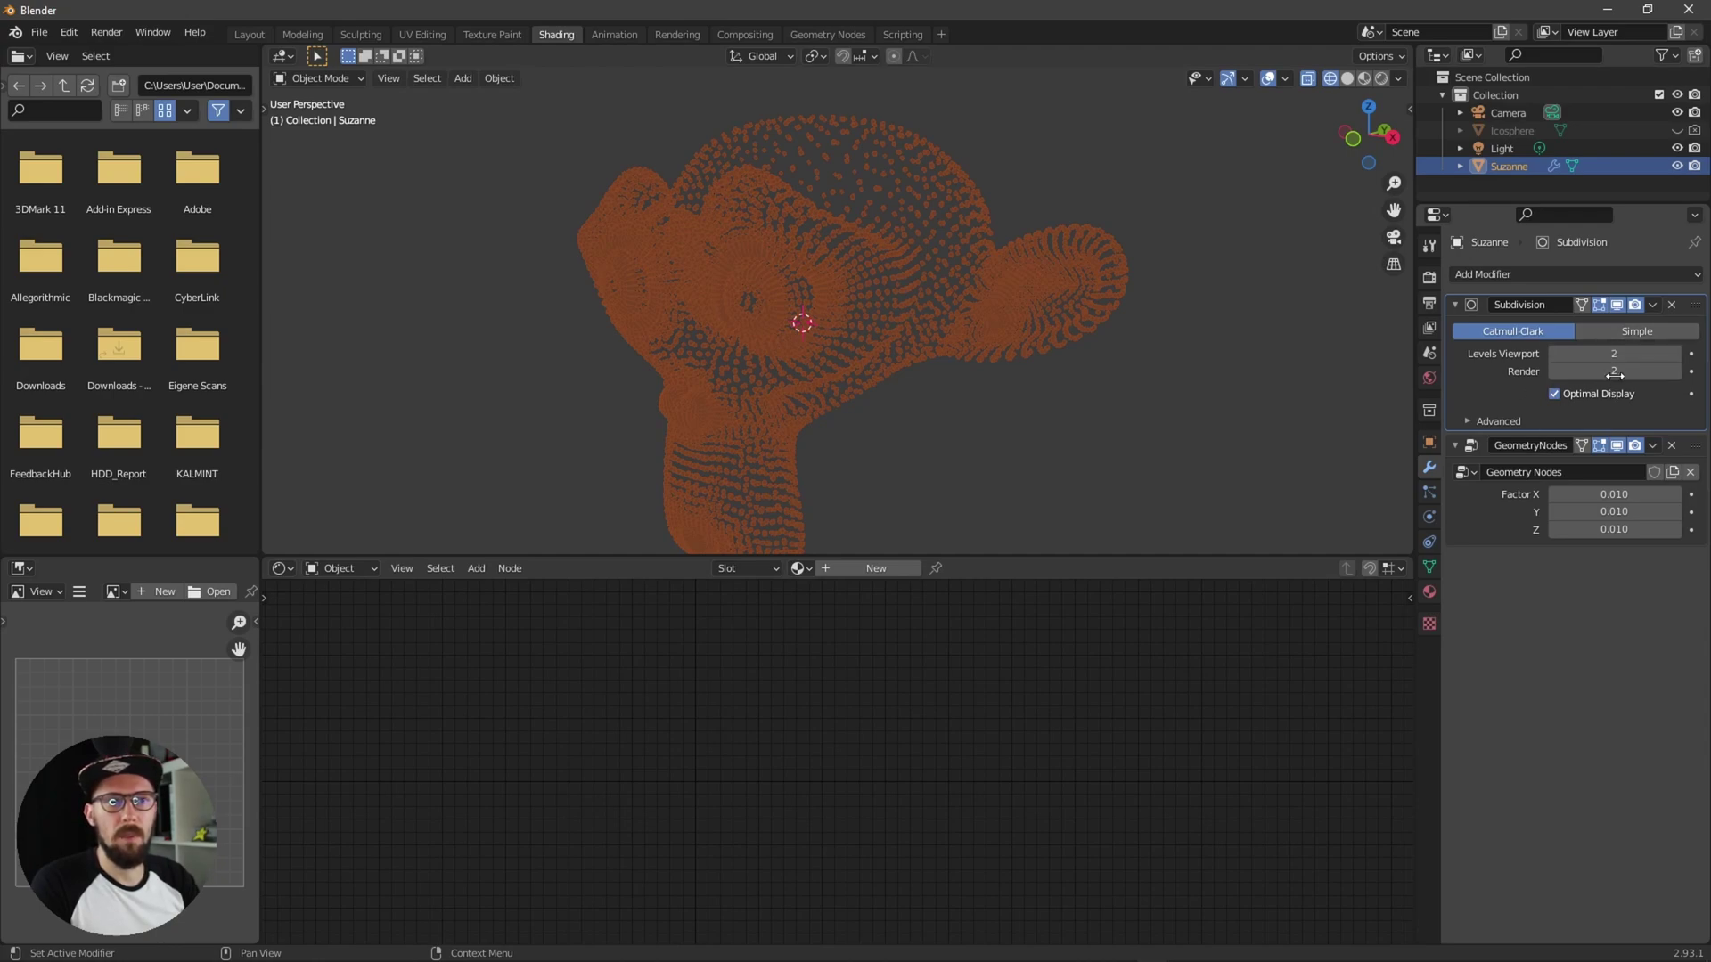
left_click(1210, 426)
middle_click_drag(1209, 426, 1220, 310)
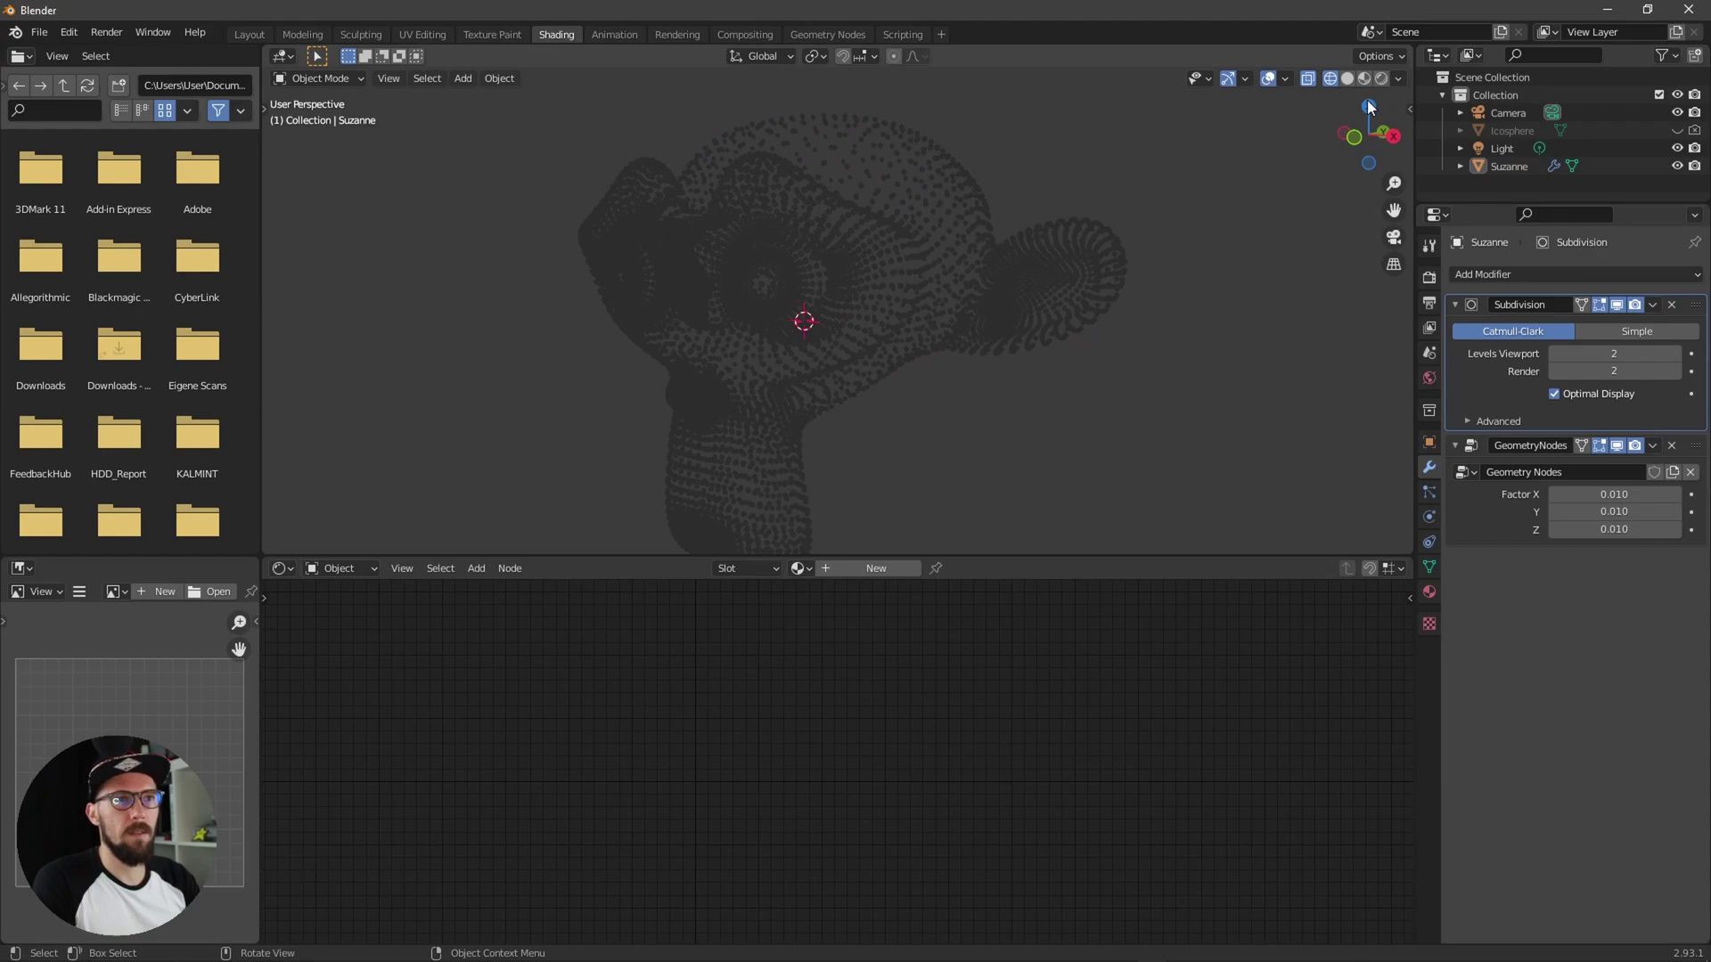
Step: Select Suzanne and raise the GeometryNodes modifier's Factor Z to 0.170 to stretch the sphere instances into strands
left_click(1508, 165)
middle_click_drag(1163, 356, 993, 424)
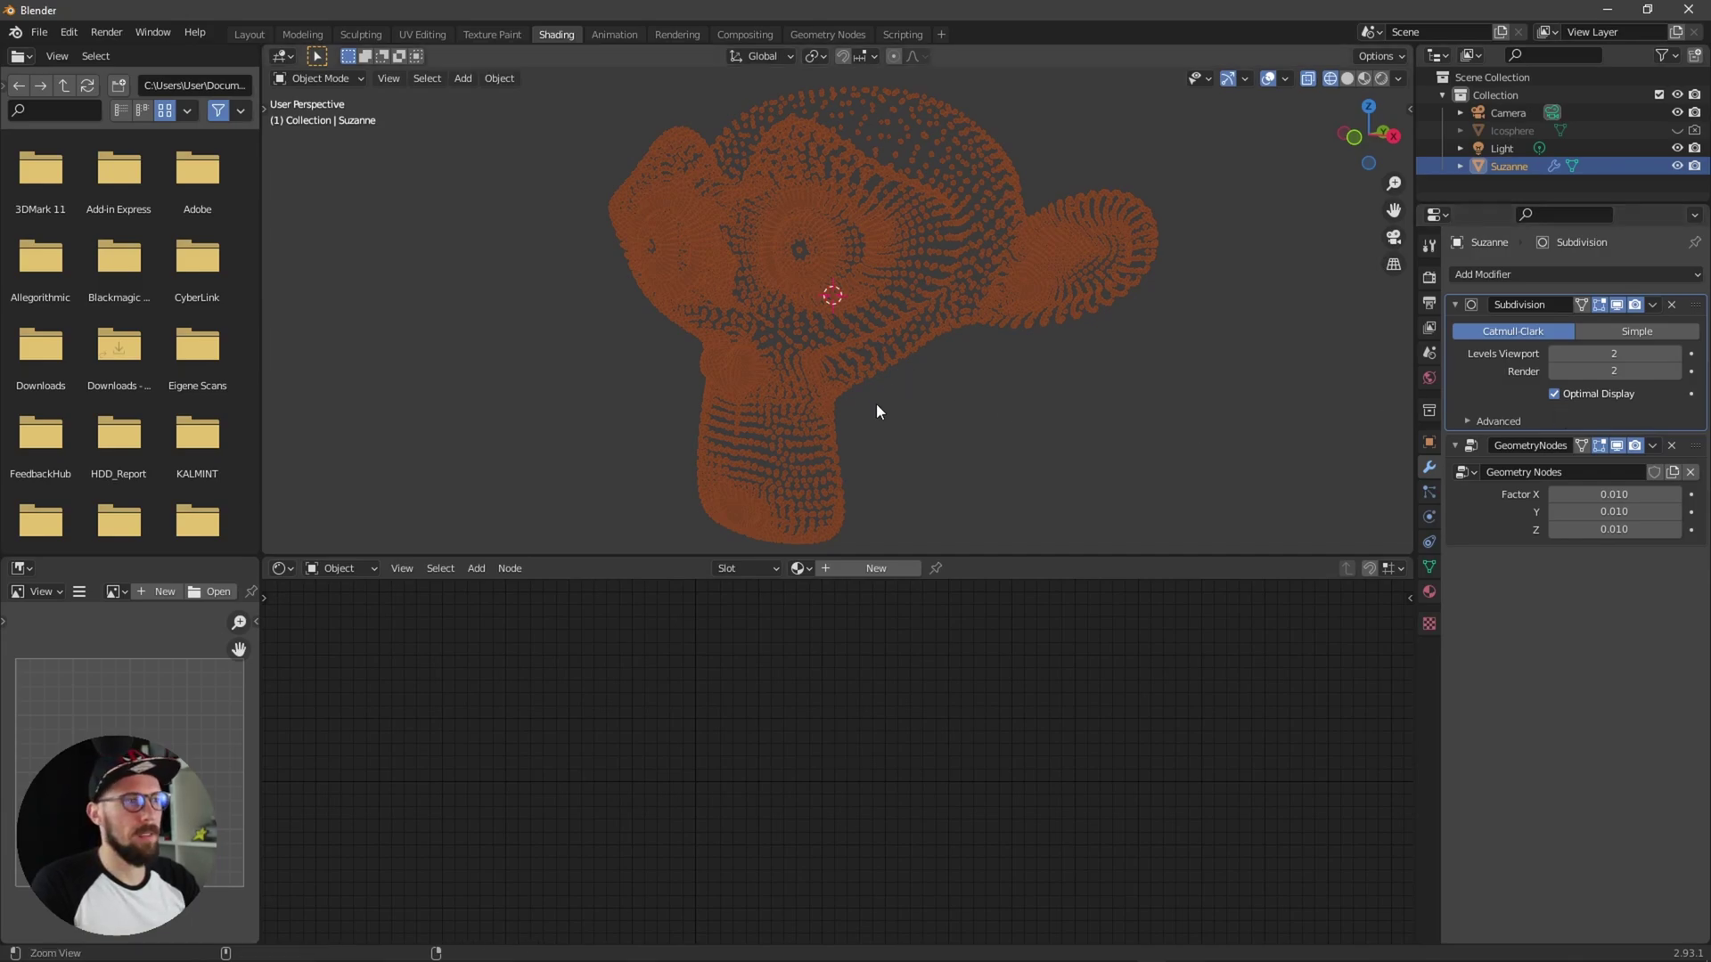
scroll(935, 392, "up", 2)
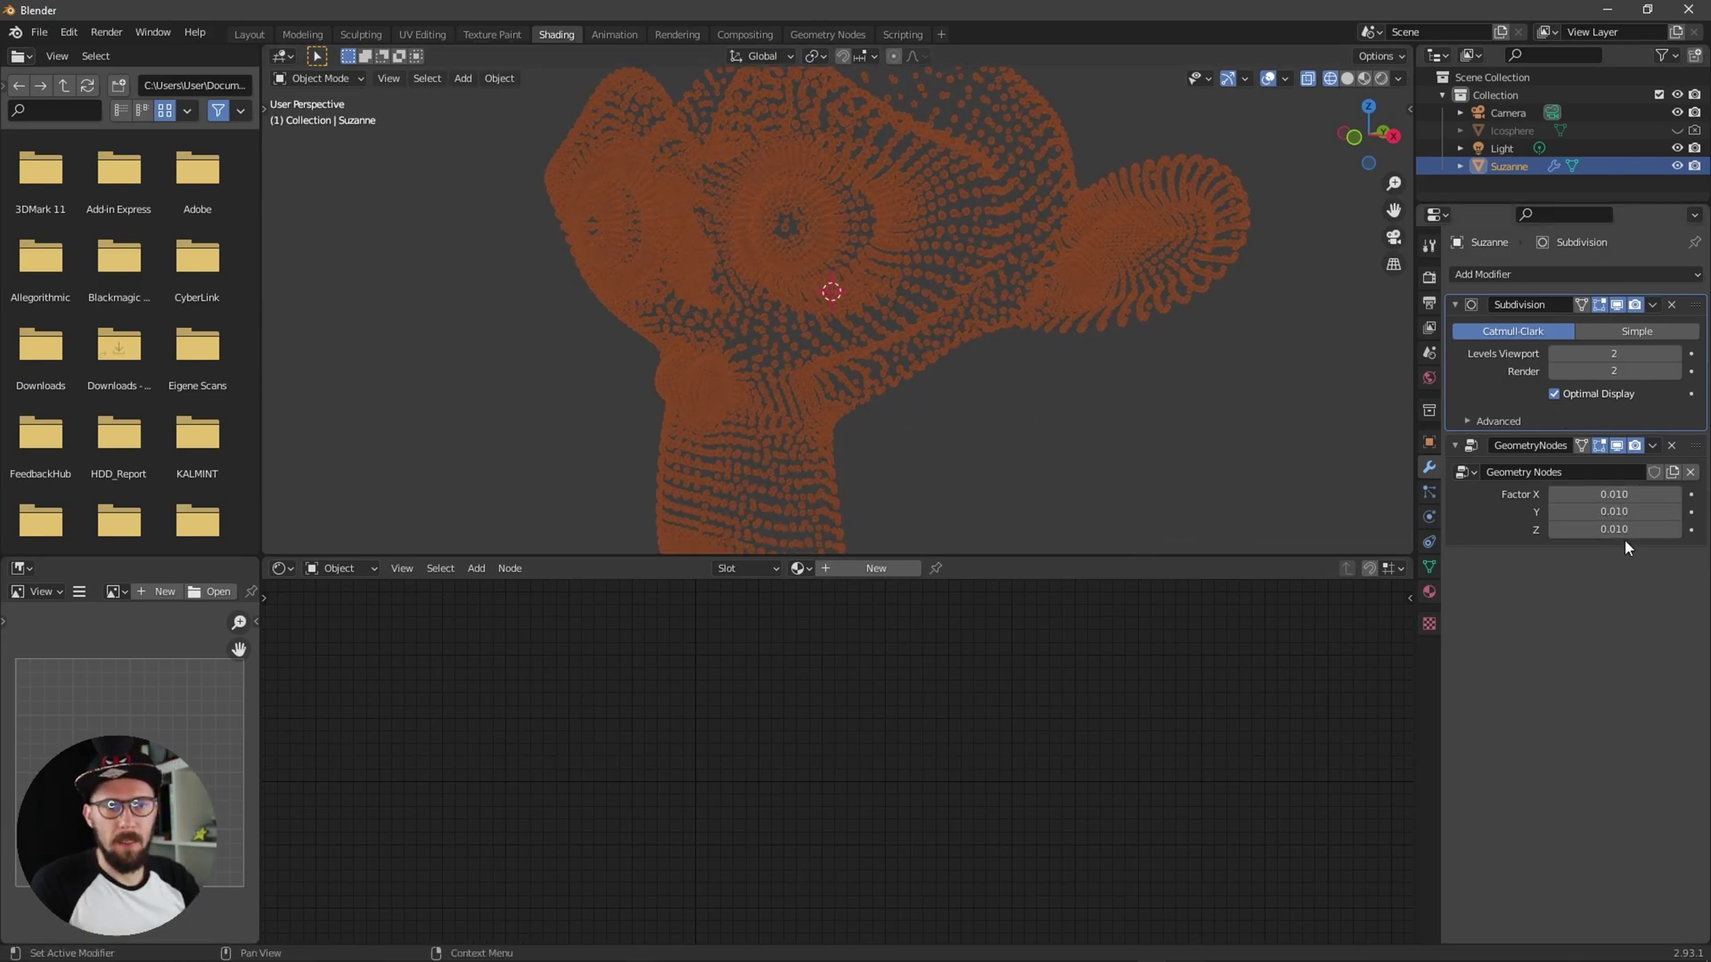
left_click_drag(1616, 531, 1693, 531)
scroll(1111, 386, "down", 3)
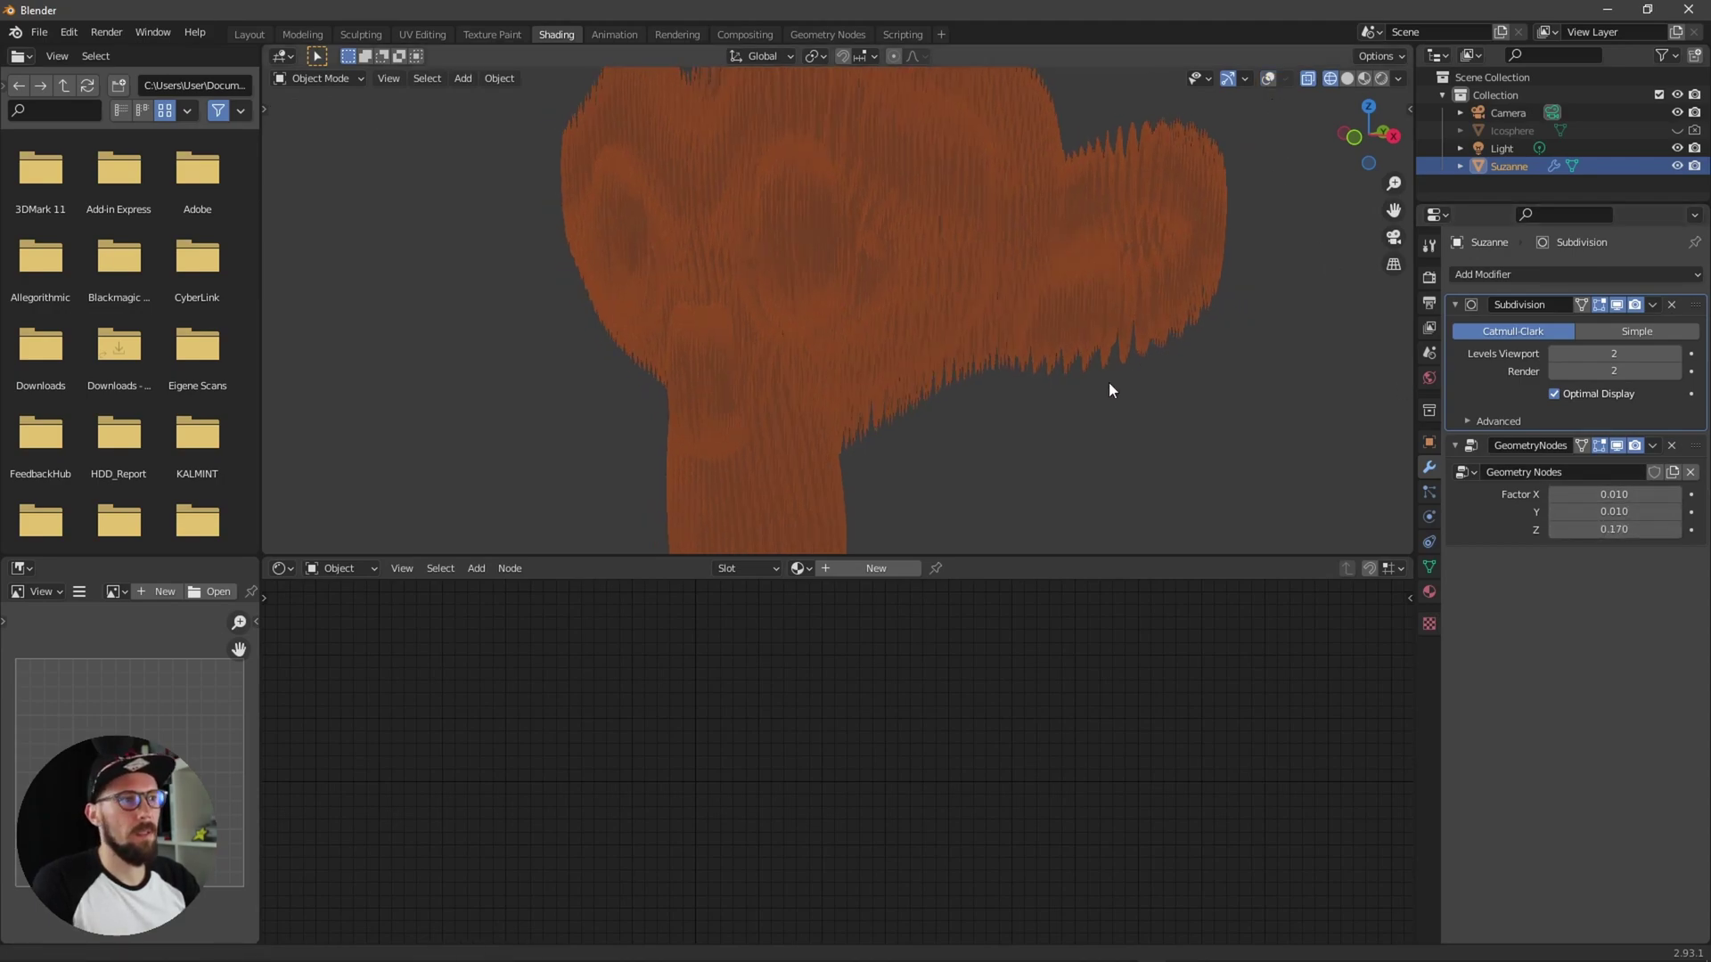
left_click(1504, 149)
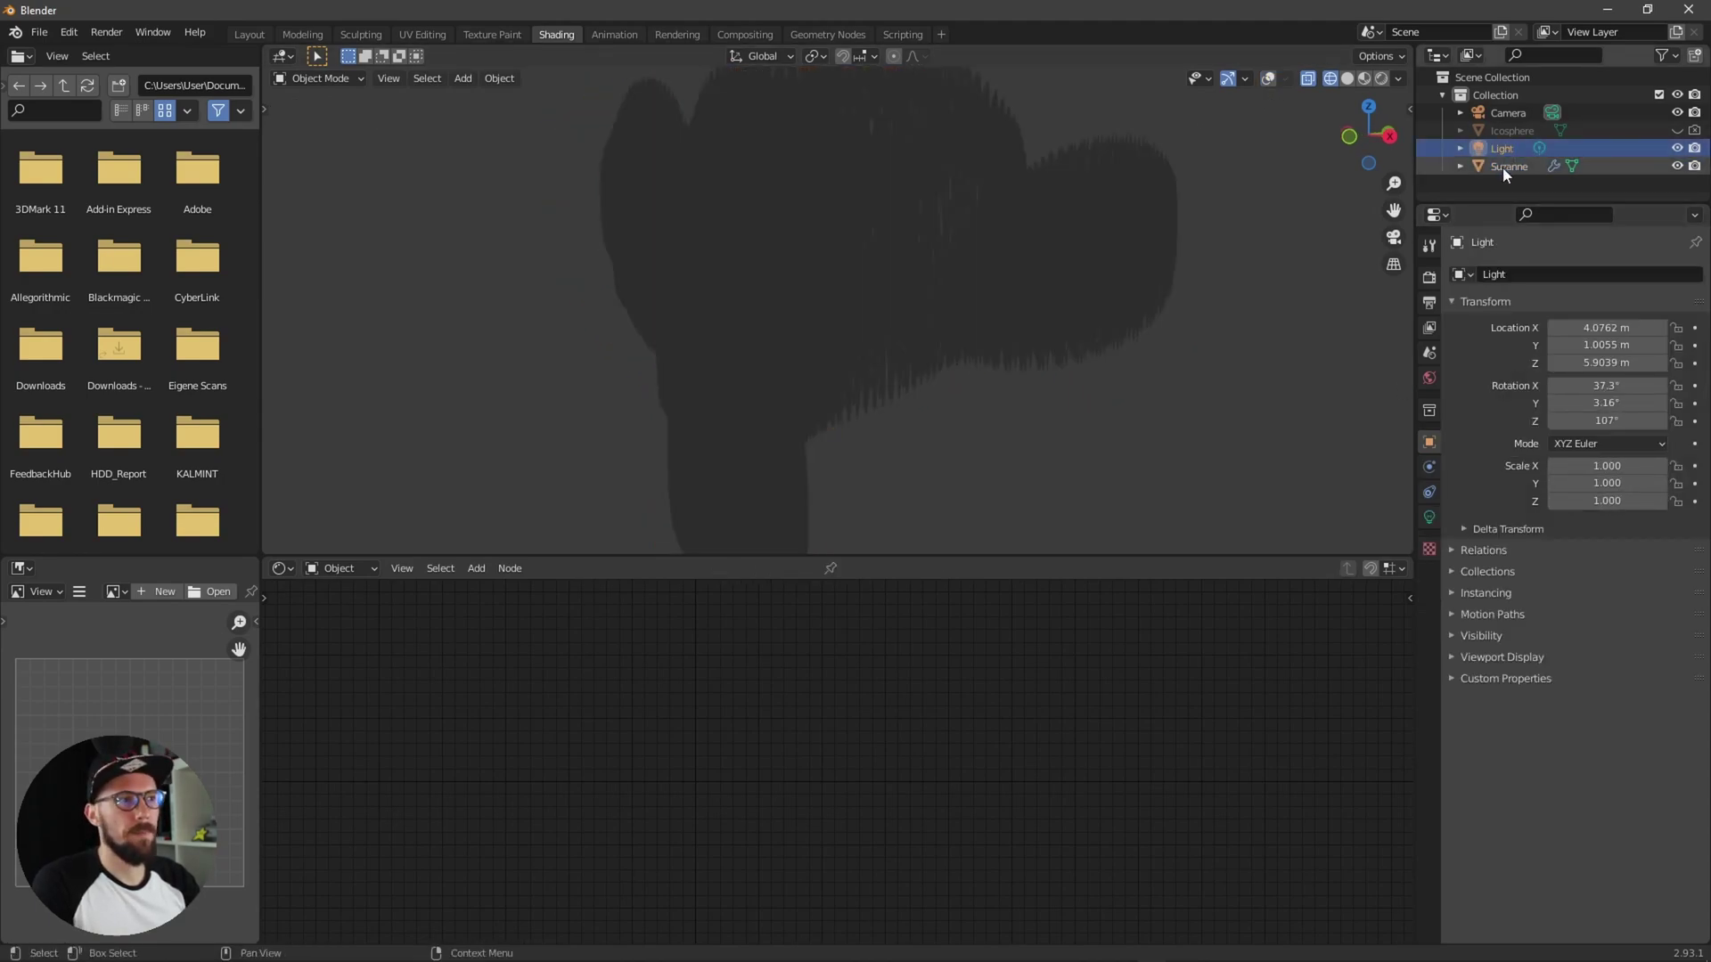
left_click(1508, 167)
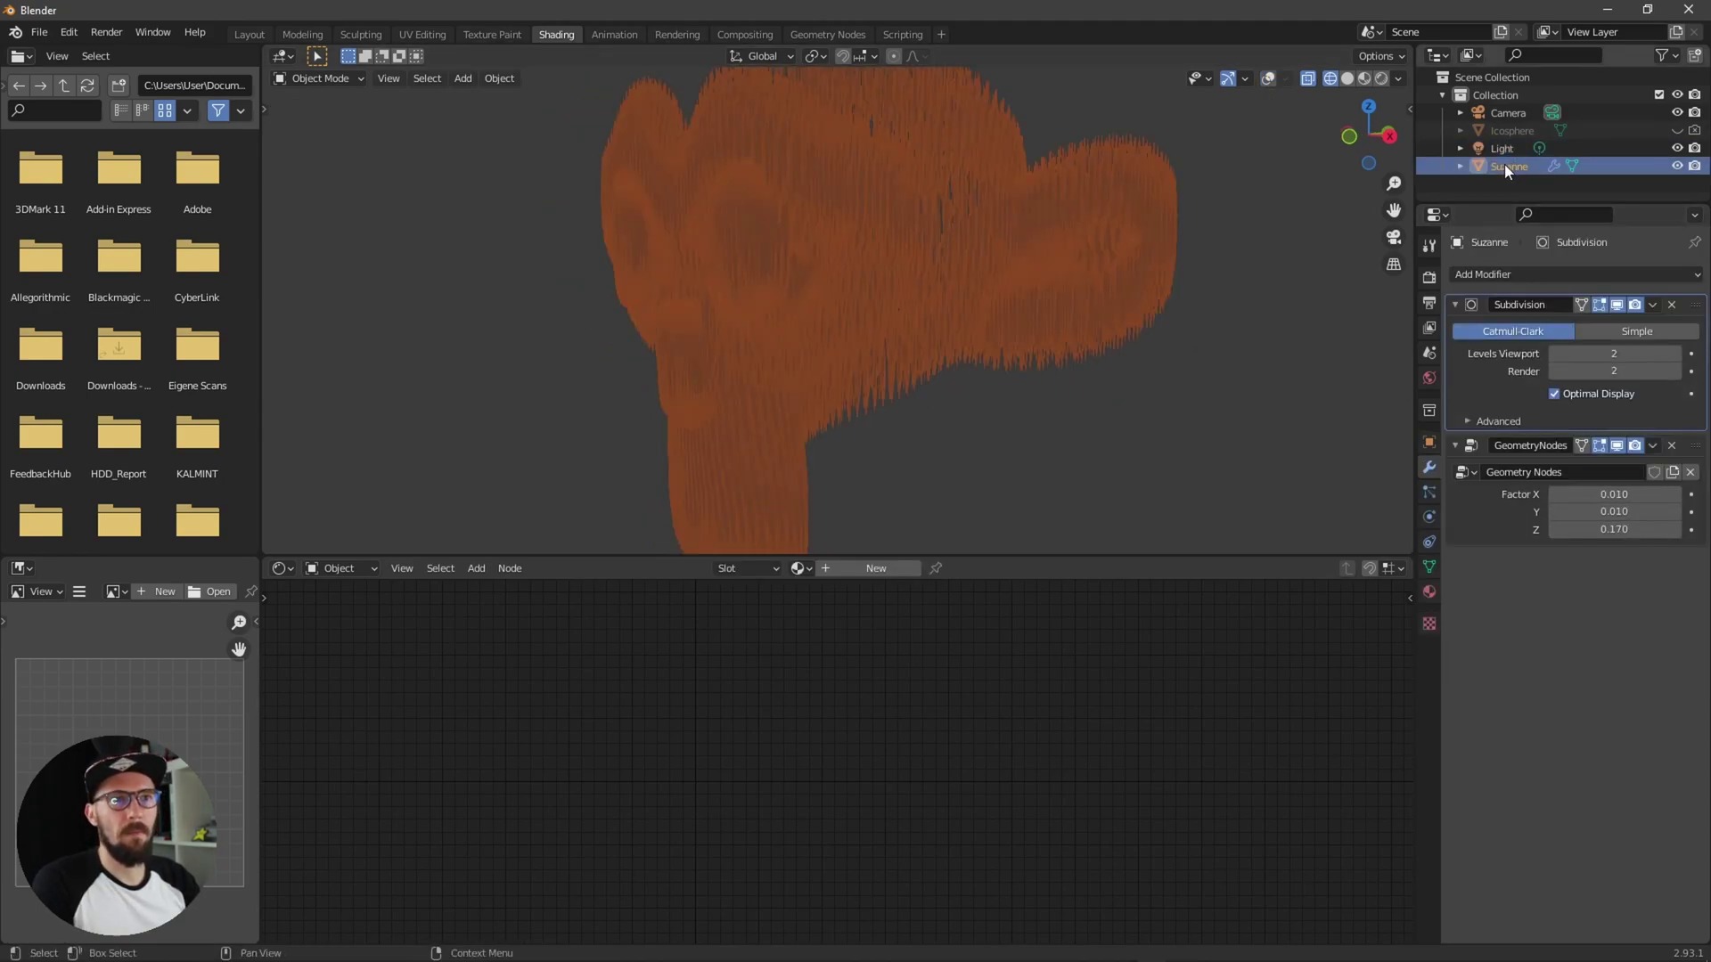
Step: Set the GeometryNodes modifier's Factor X and Y to 0.001 to thin the strands, and deselect Suzanne
left_click(1608, 495)
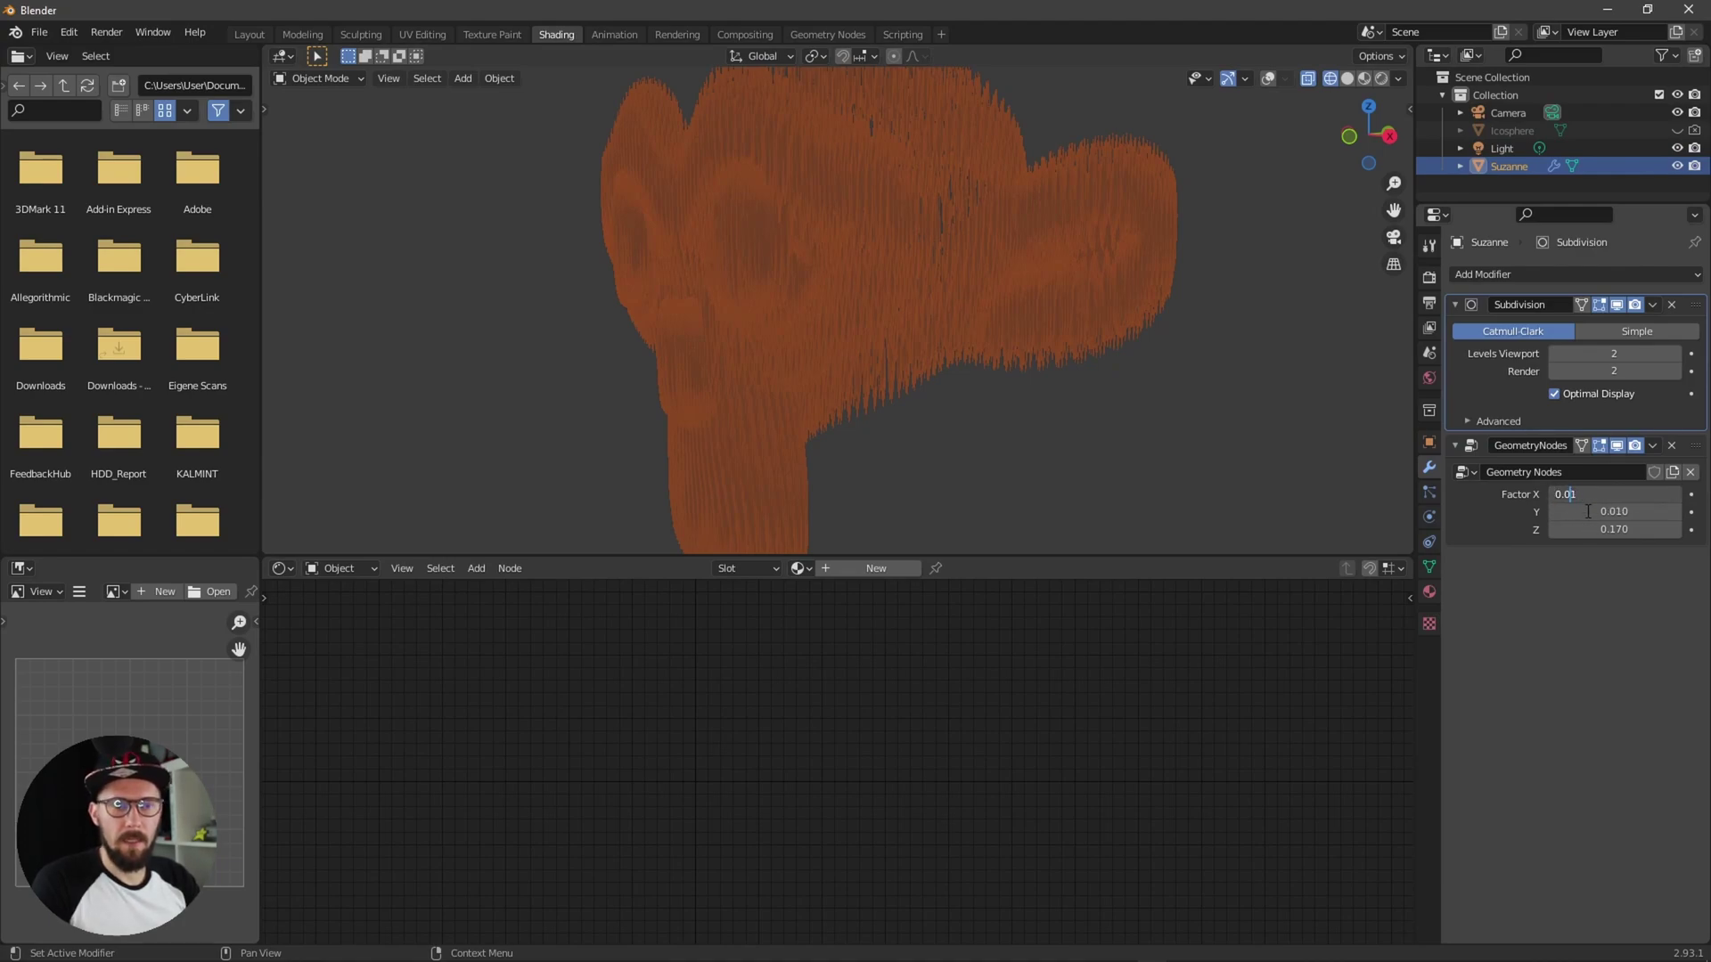
key("Return")
left_click(1588, 496)
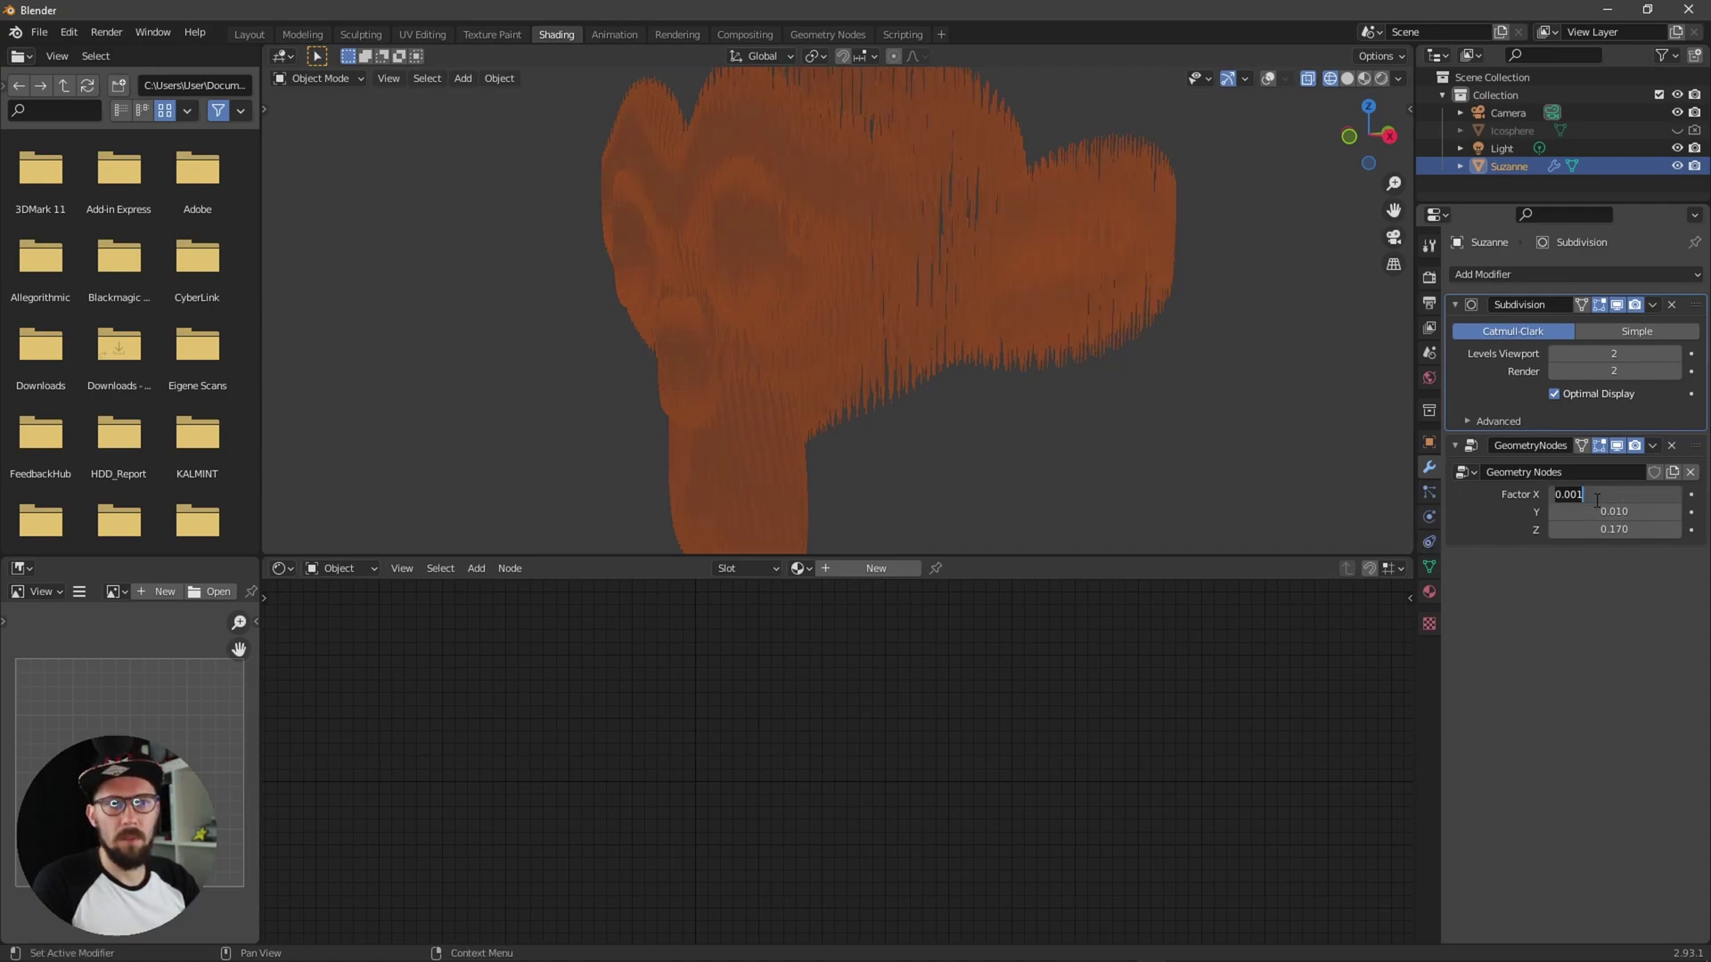
left_click(1632, 519)
left_click(1591, 514)
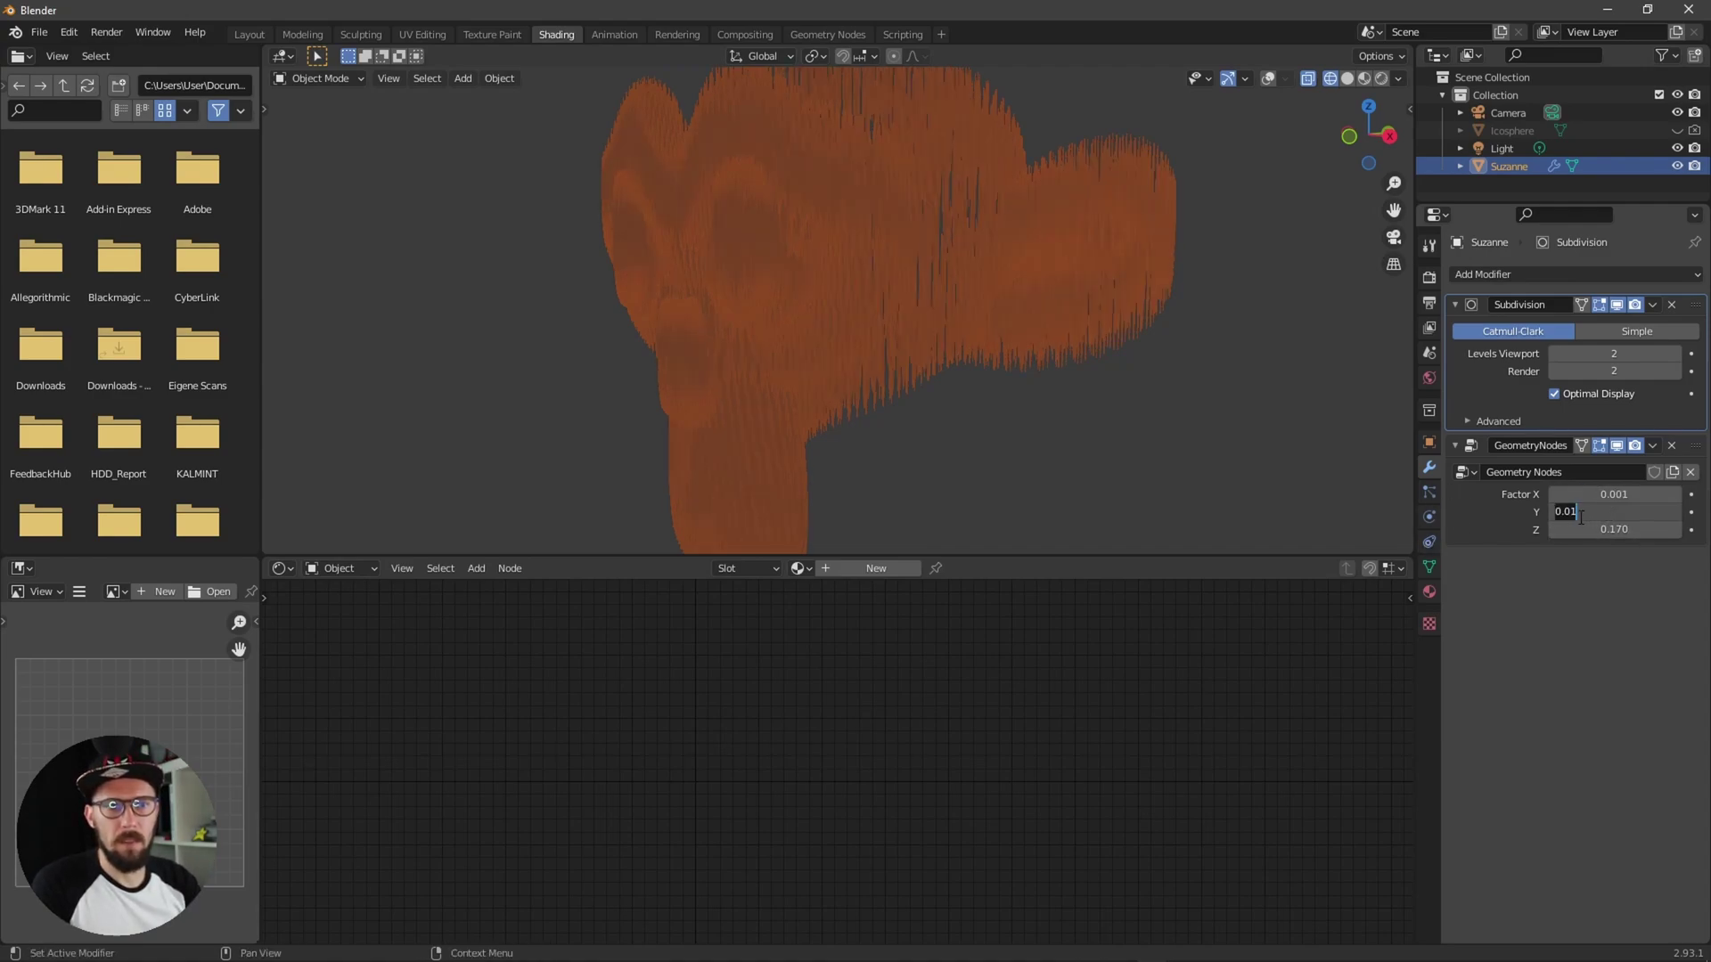
left_click_drag(1571, 515, 1587, 517)
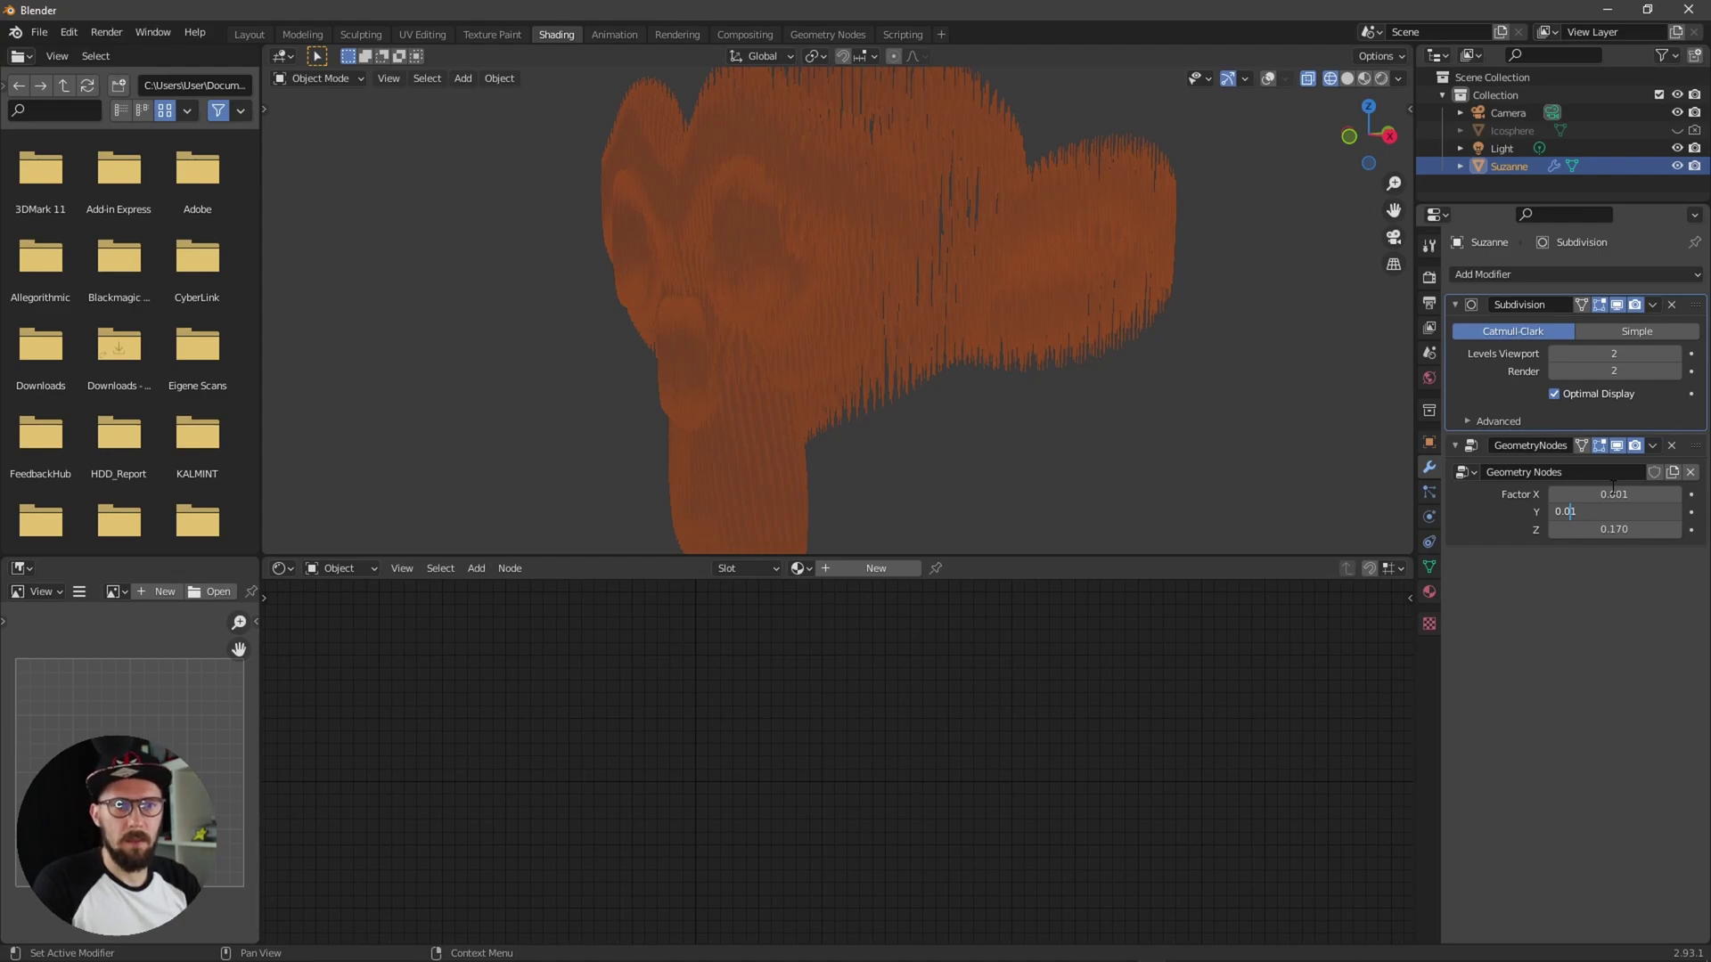
key("Return")
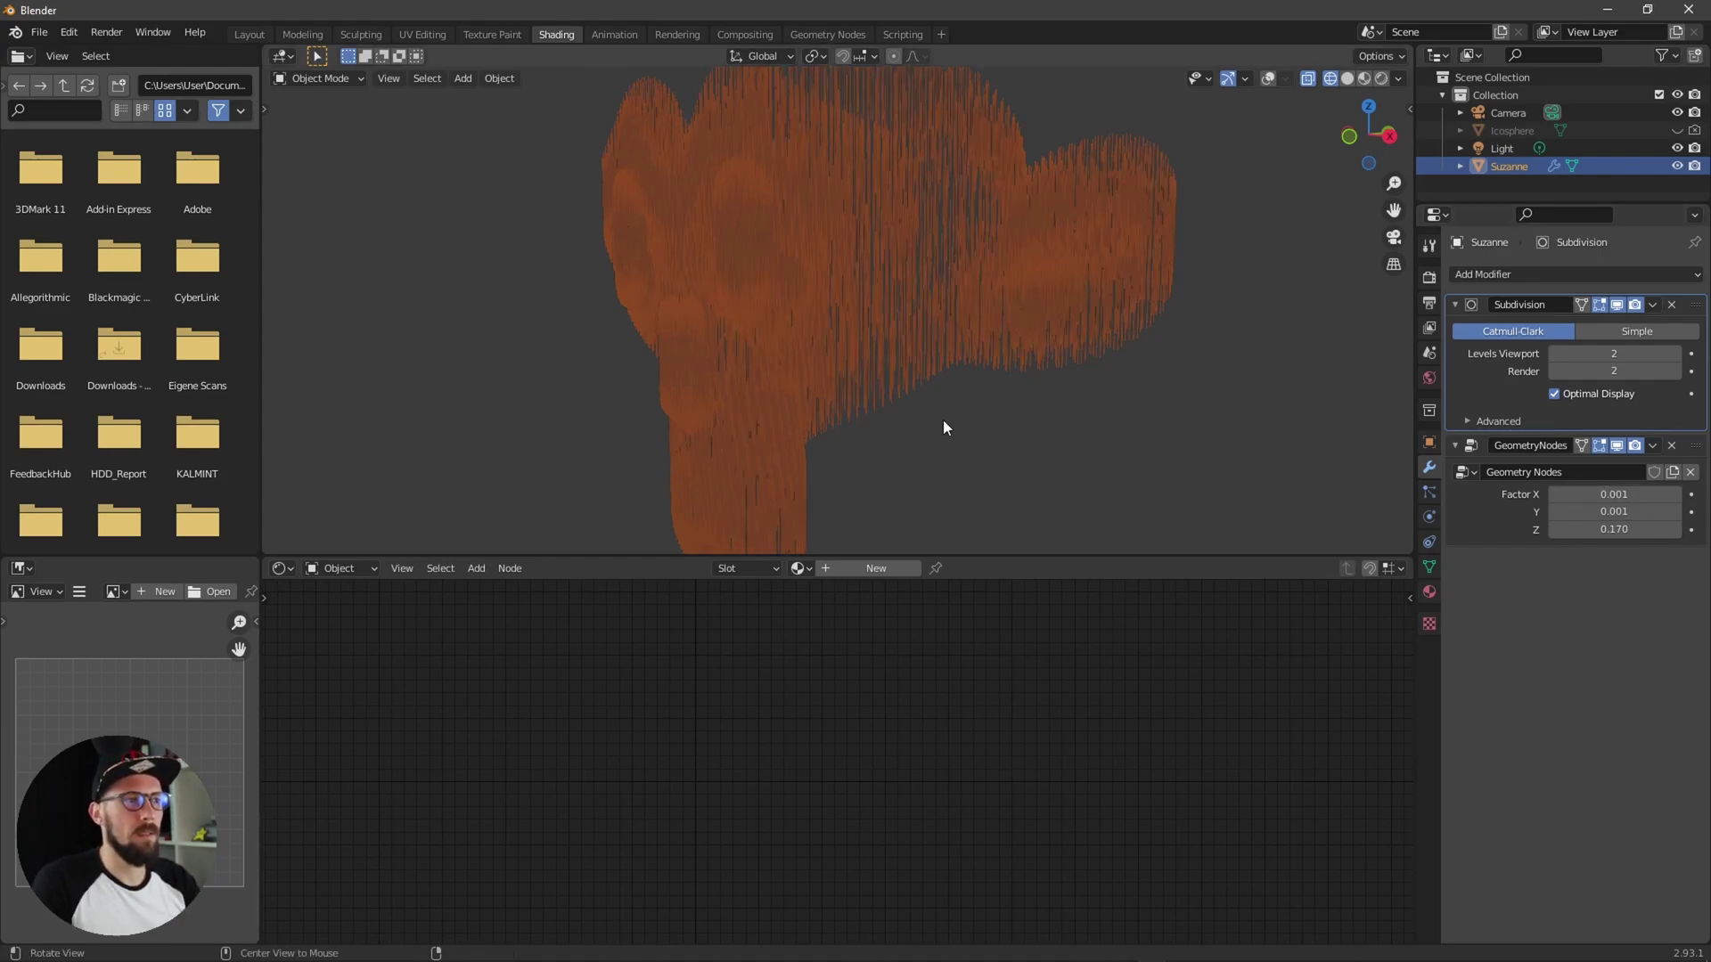
middle_click_drag(943, 420, 1052, 424)
left_click(1112, 419)
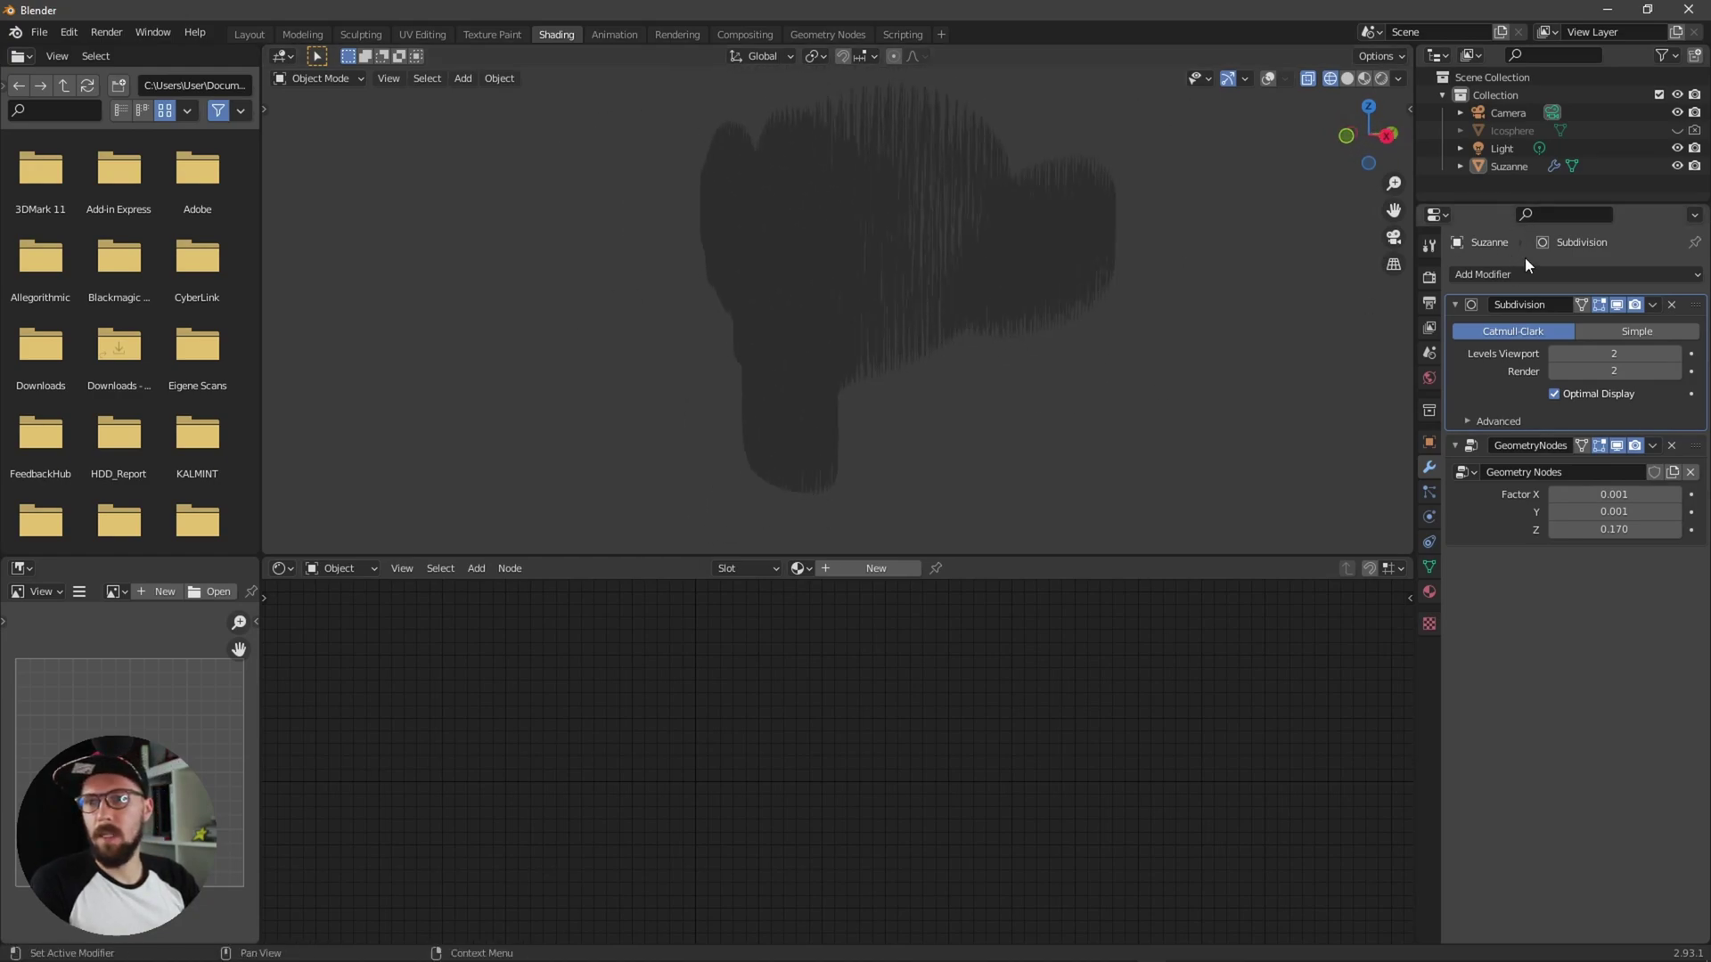
middle_click_drag(1126, 368, 1014, 410)
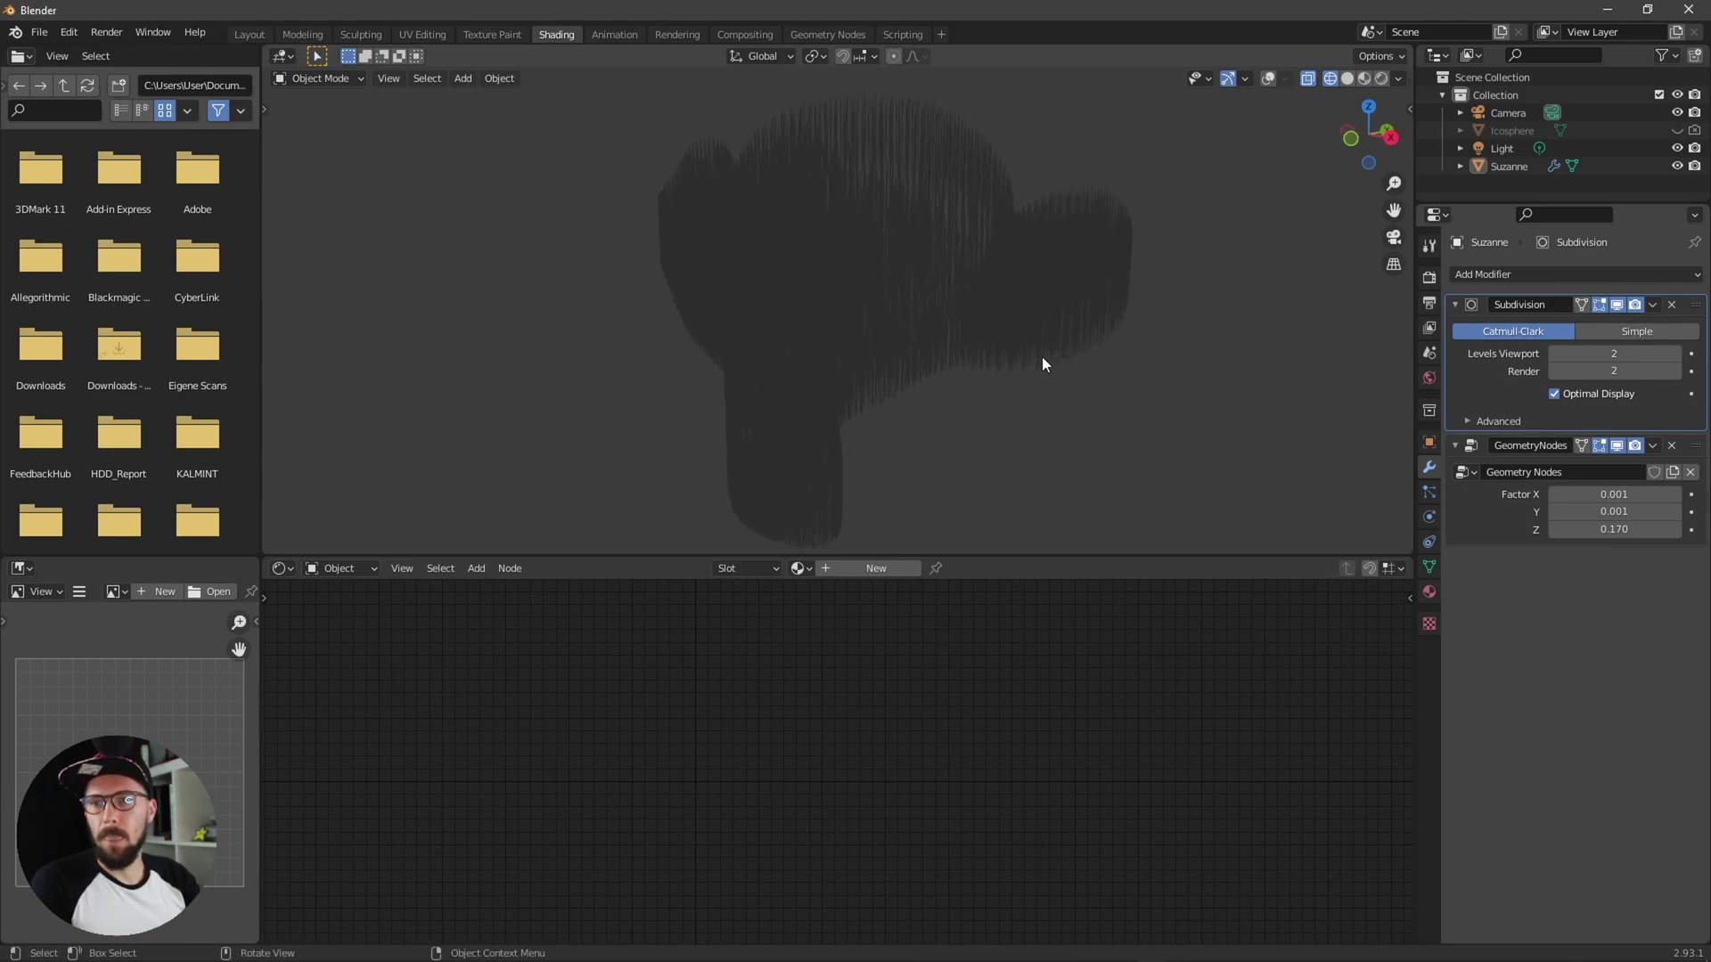
Step: Give the Icosphere a new material with a saturated blue Base Color, and show the viewport in Rendered shading
left_click(1510, 131)
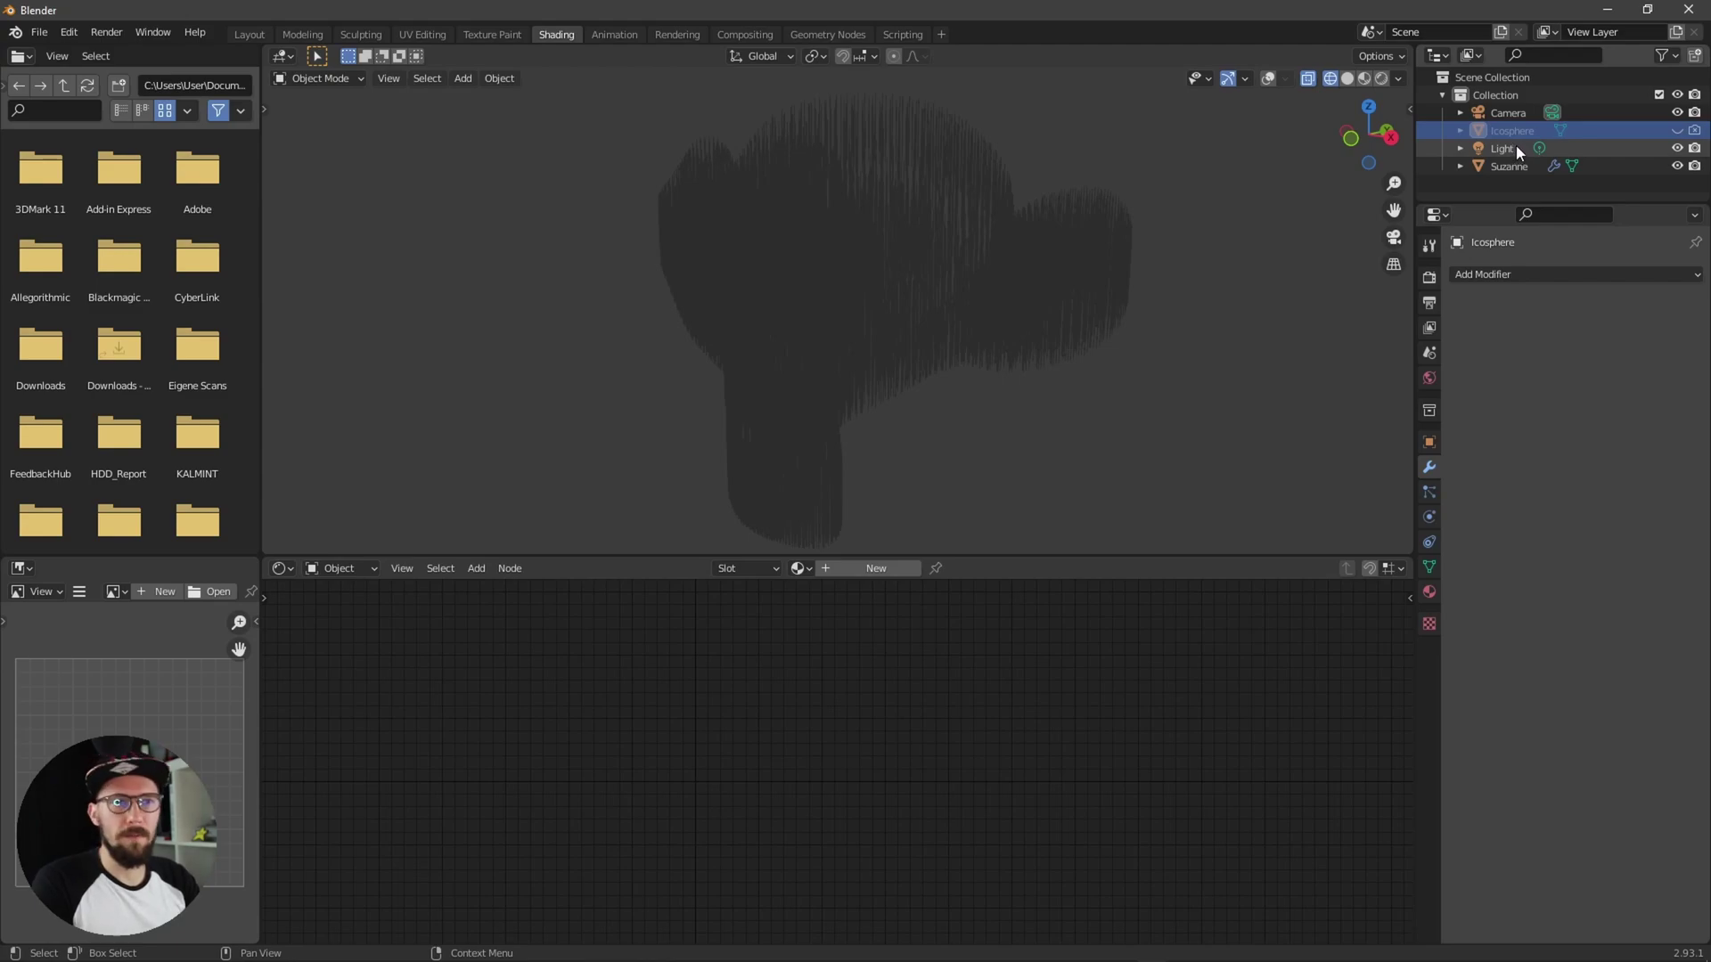
left_click(1429, 592)
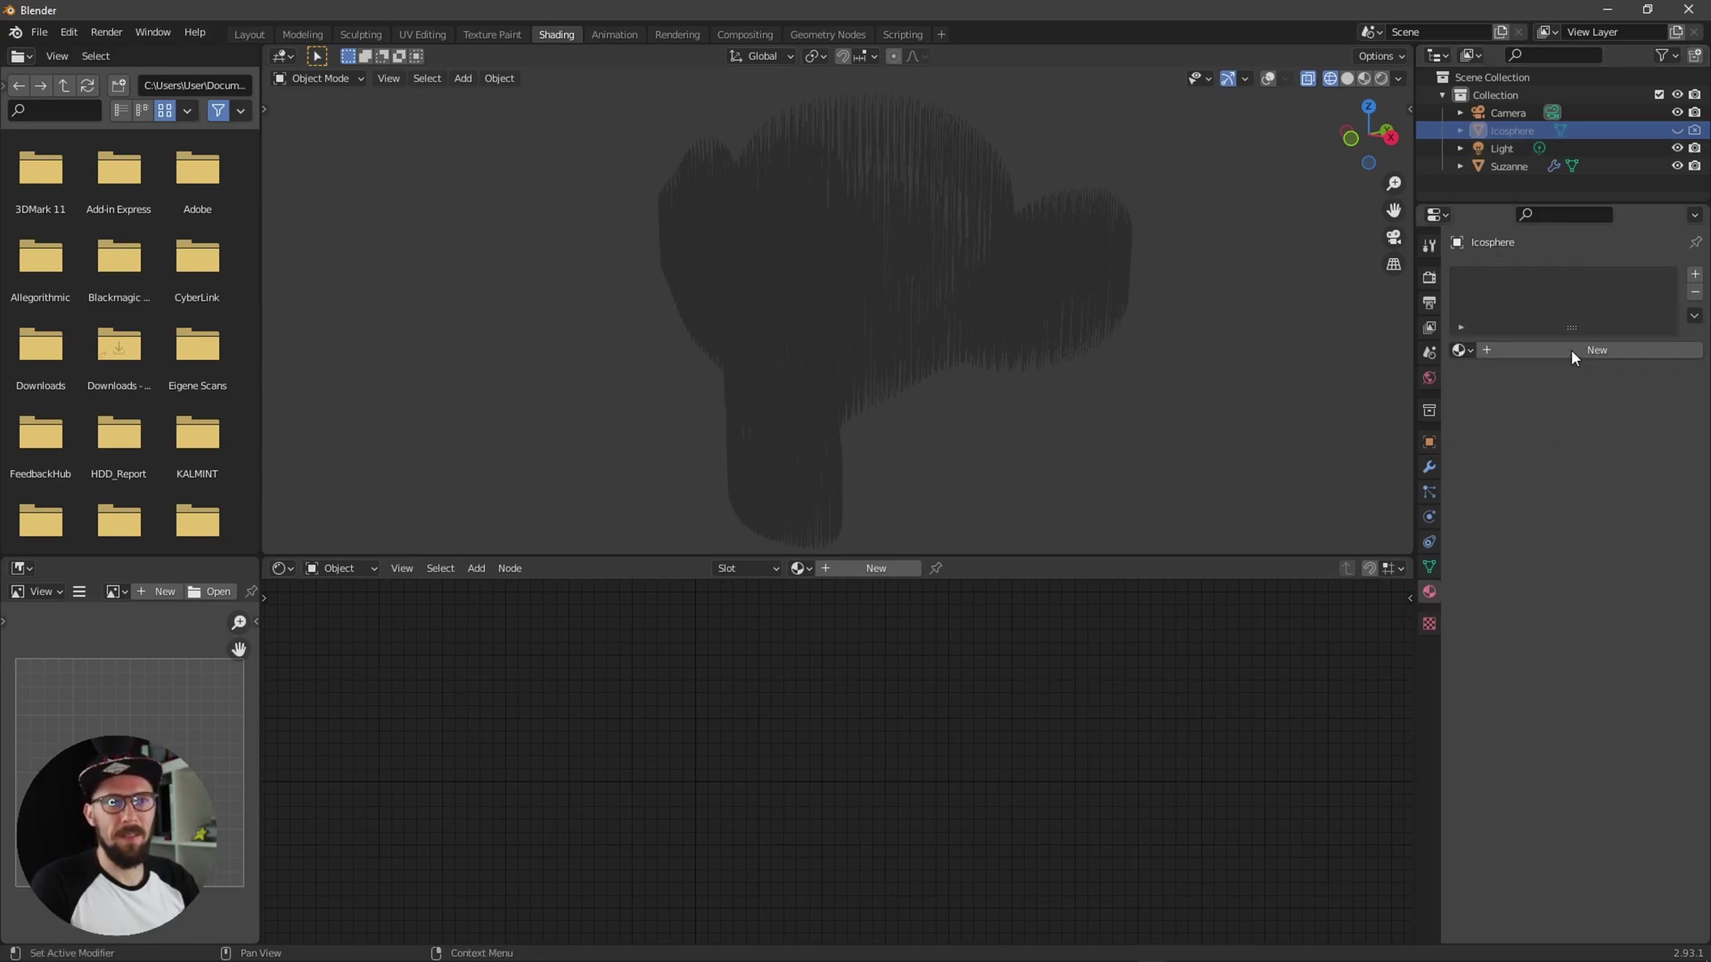
left_click(1611, 352)
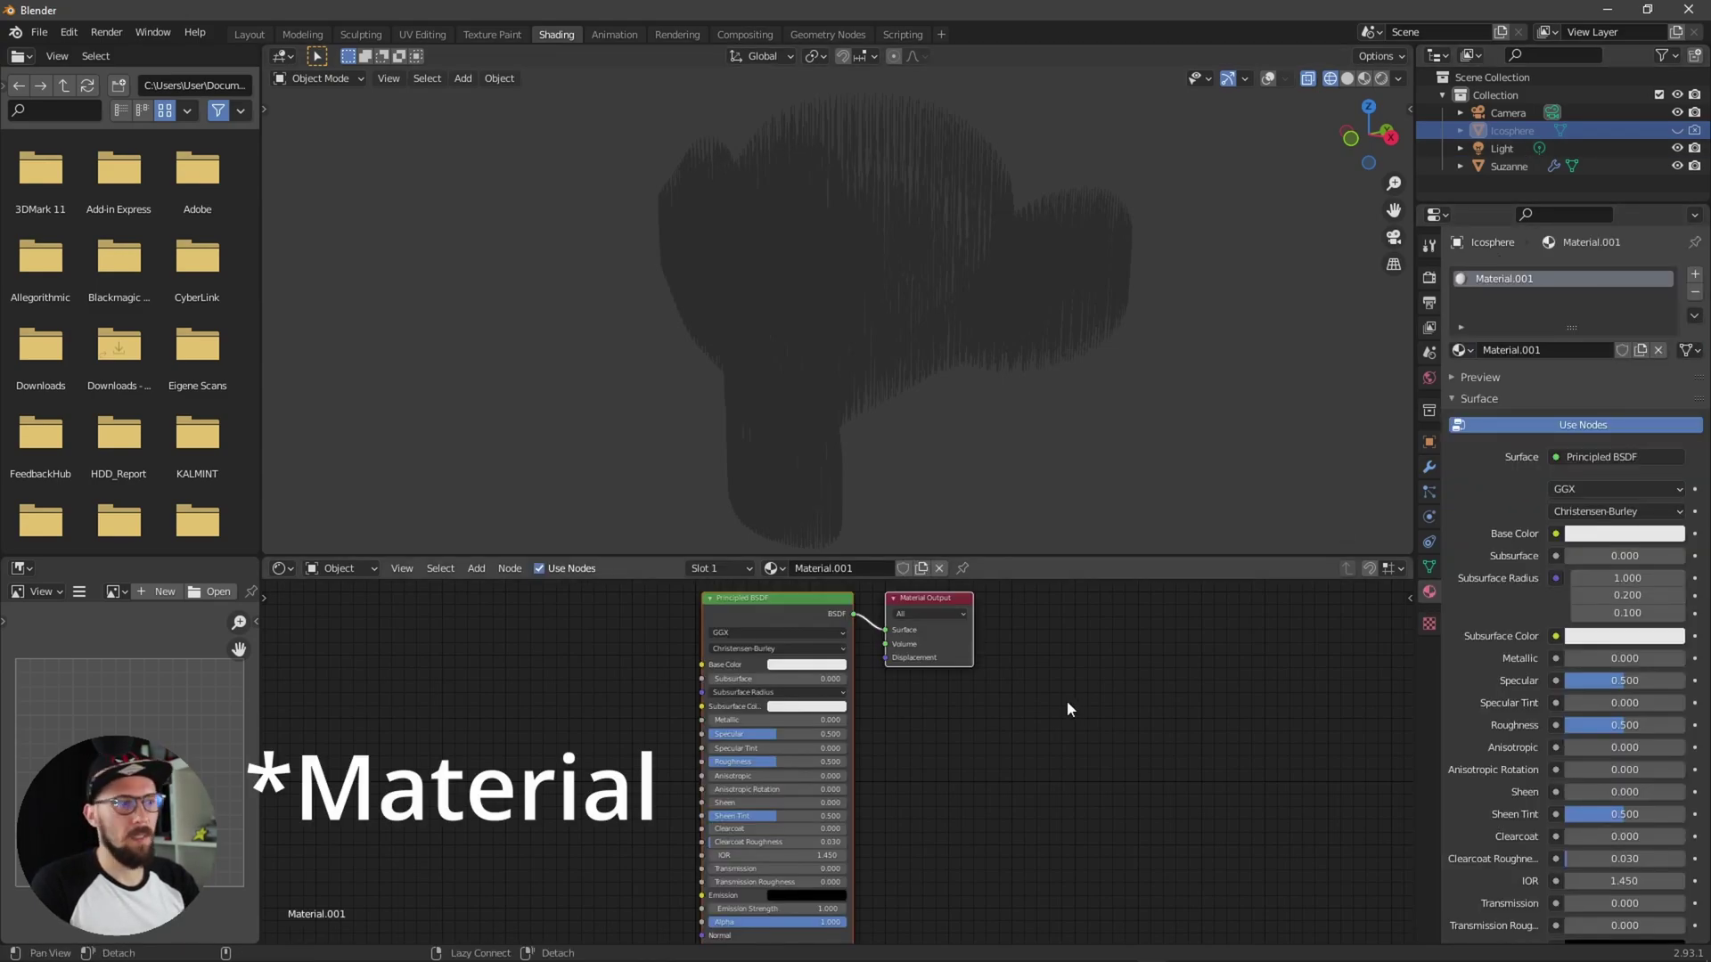
left_click(879, 634)
left_click_drag(928, 472, 932, 454)
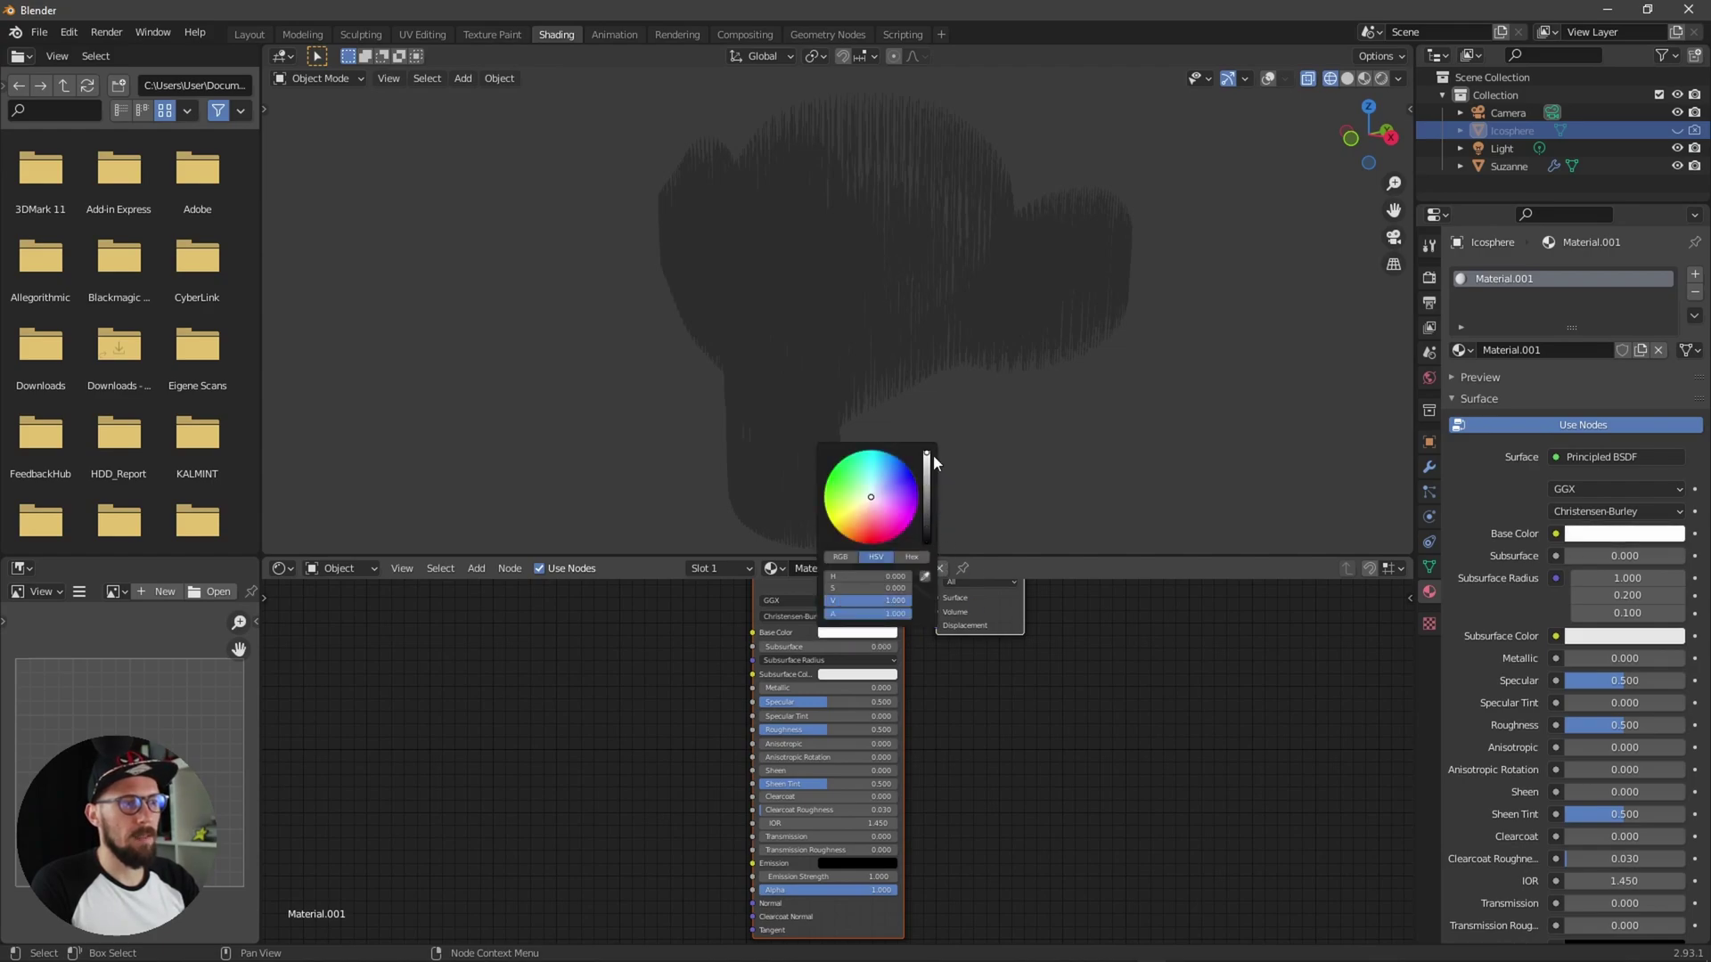
left_click(910, 474)
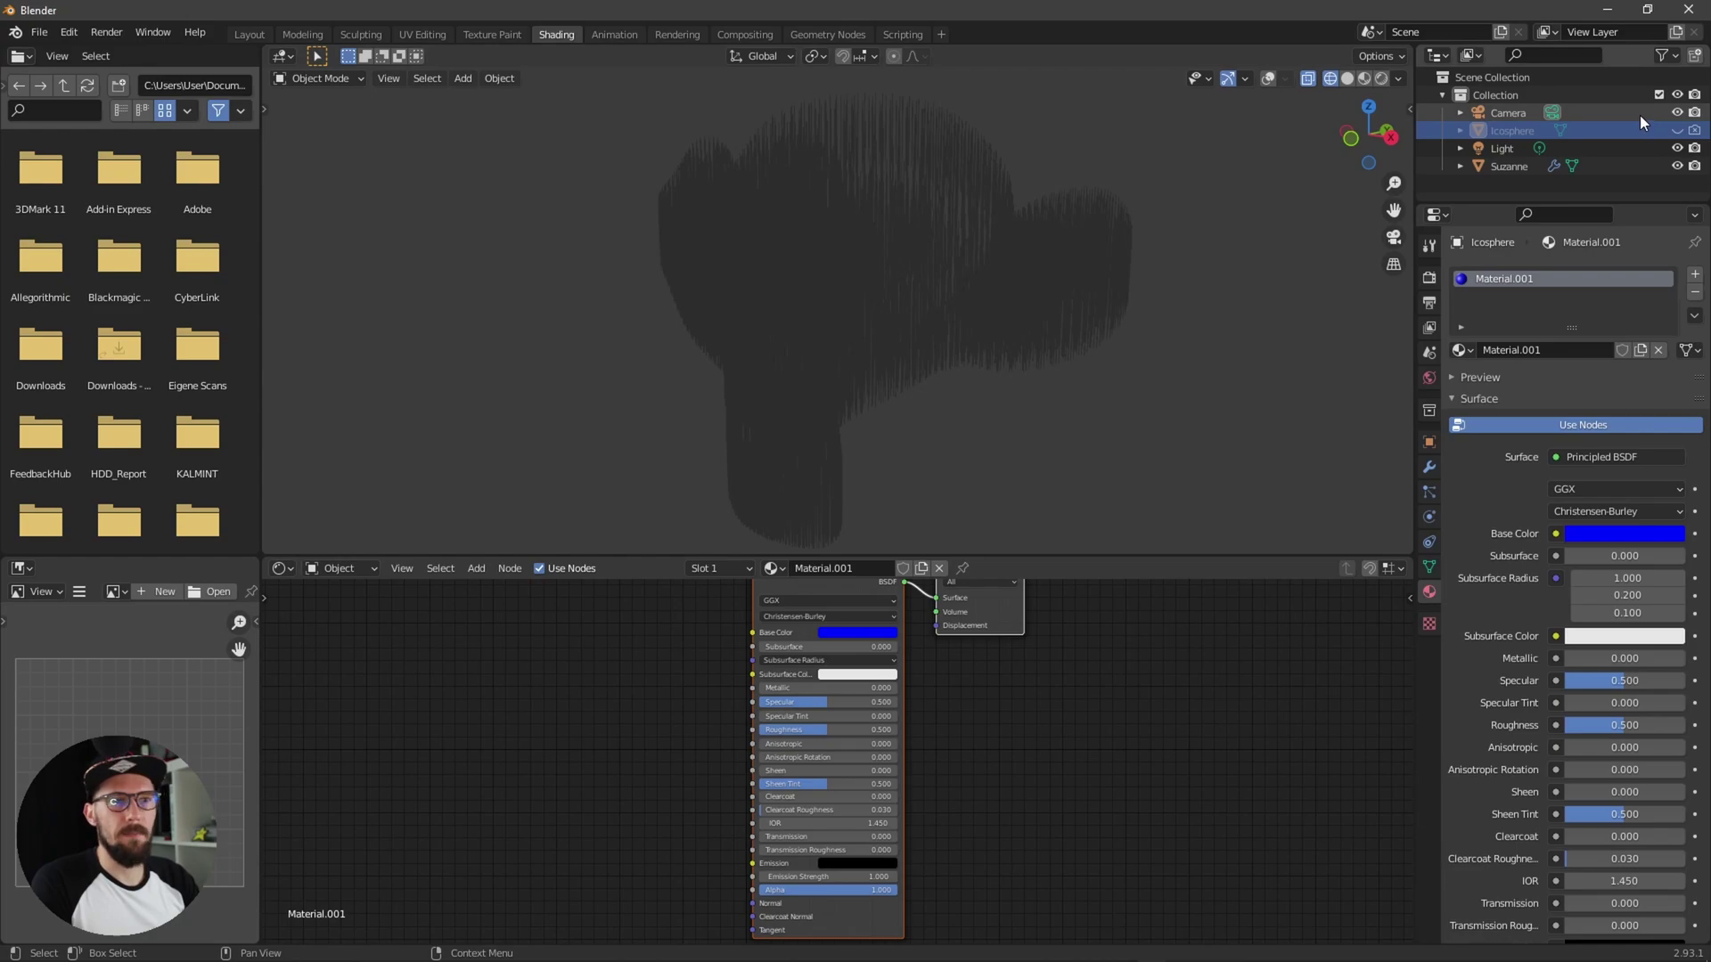
key("z")
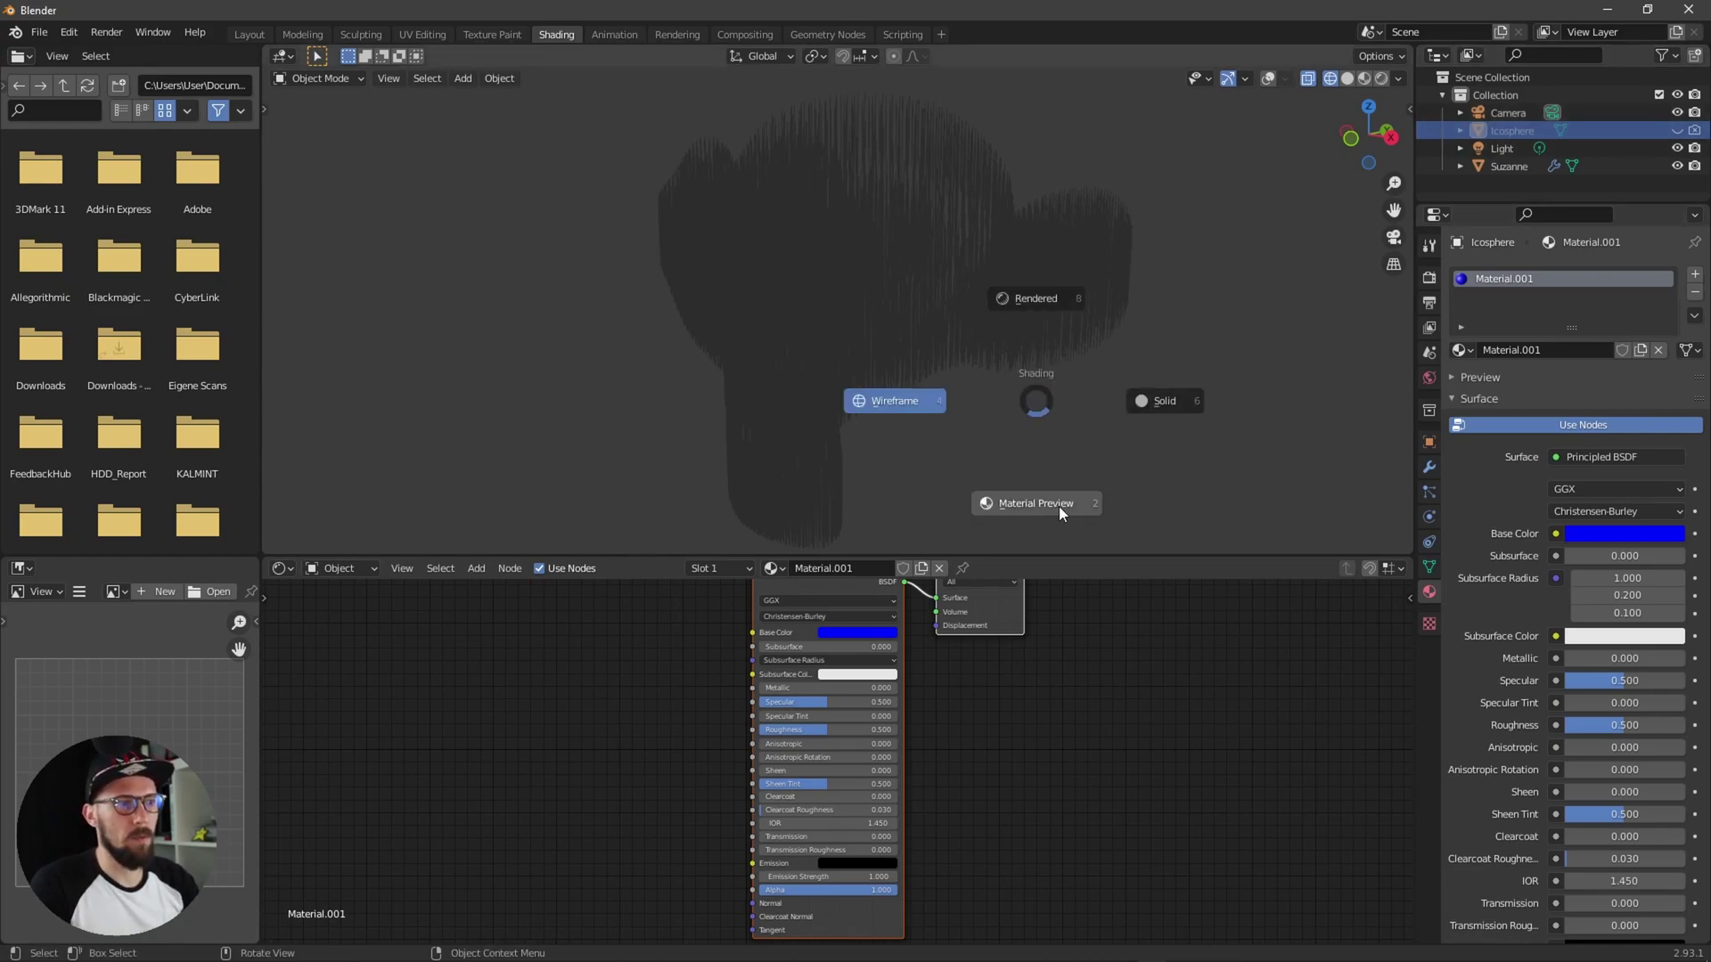
left_click(1049, 302)
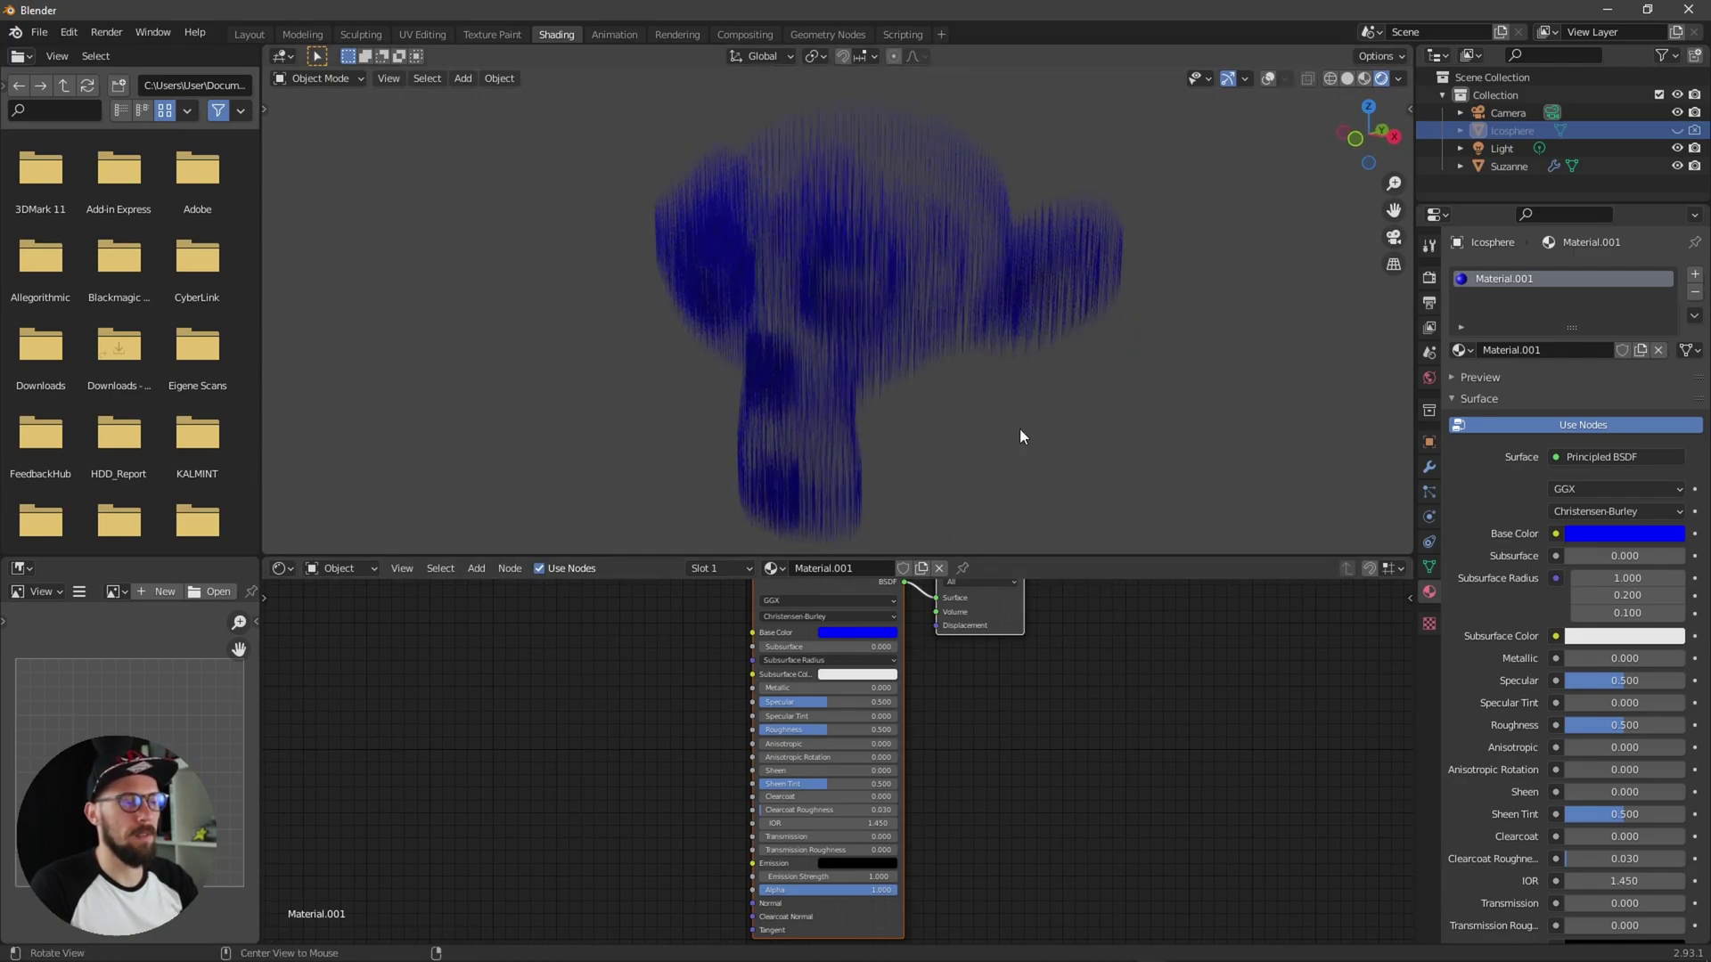
Step: Set the Icosphere material's Emission color to a bright blue and its Emission Strength to about 2.7
middle_click_drag(981, 659, 987, 689)
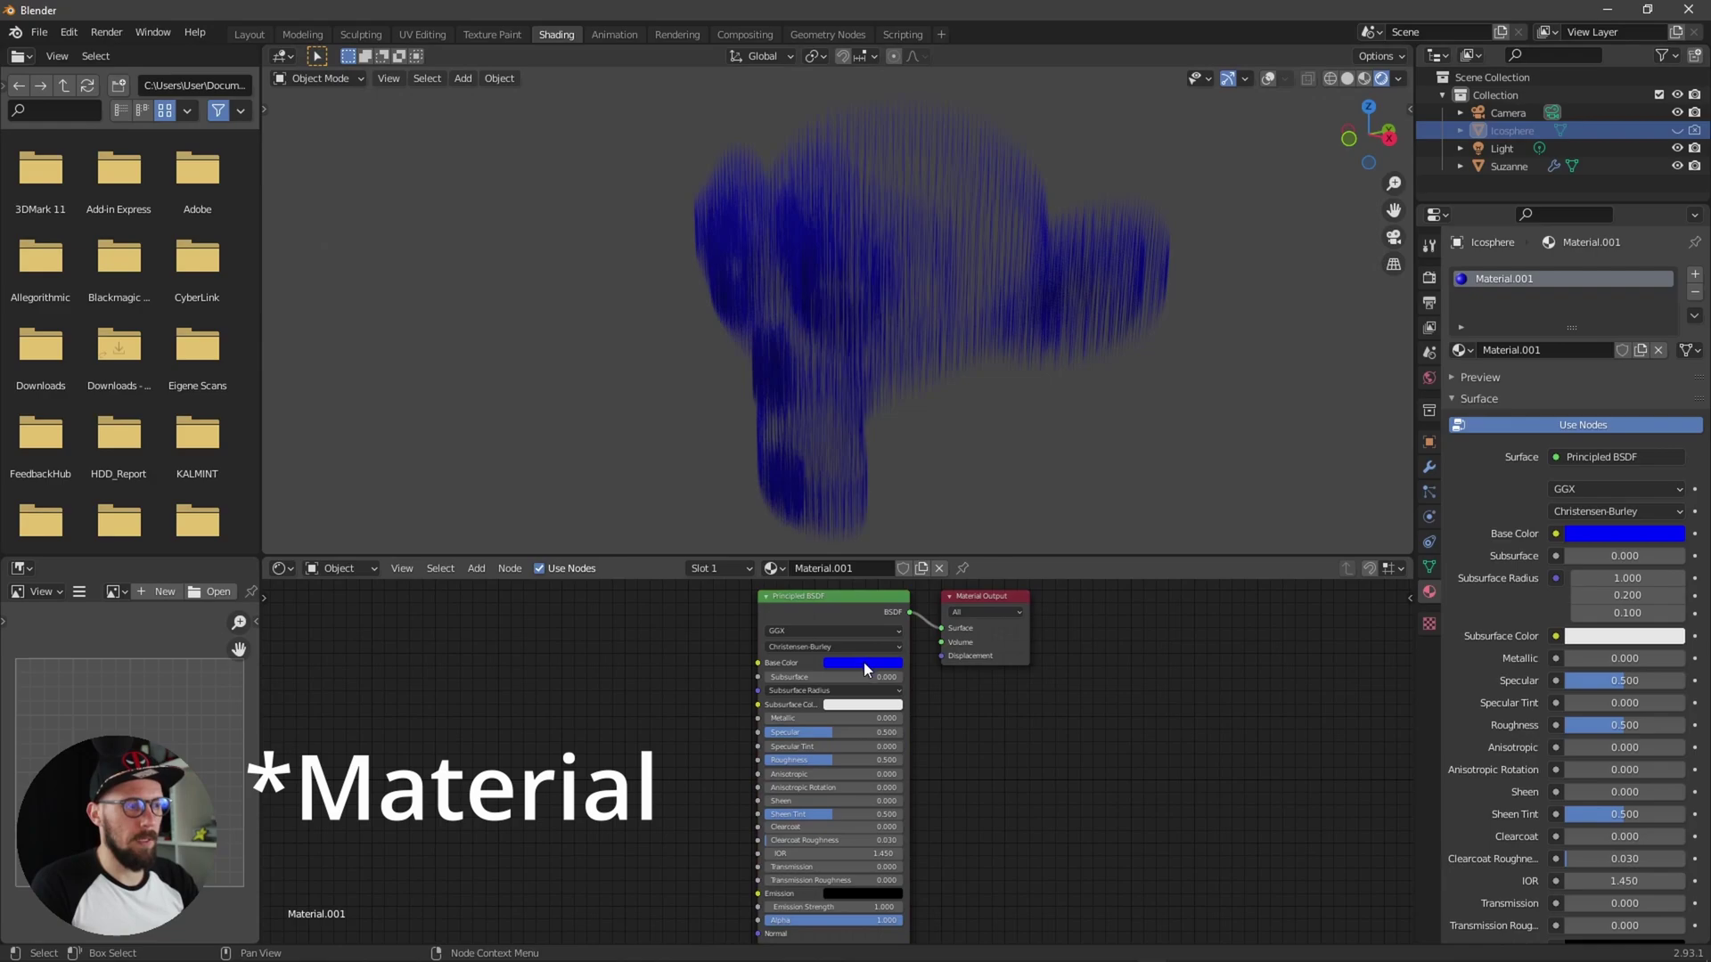
left_click(761, 921)
middle_click_drag(997, 823, 997, 755)
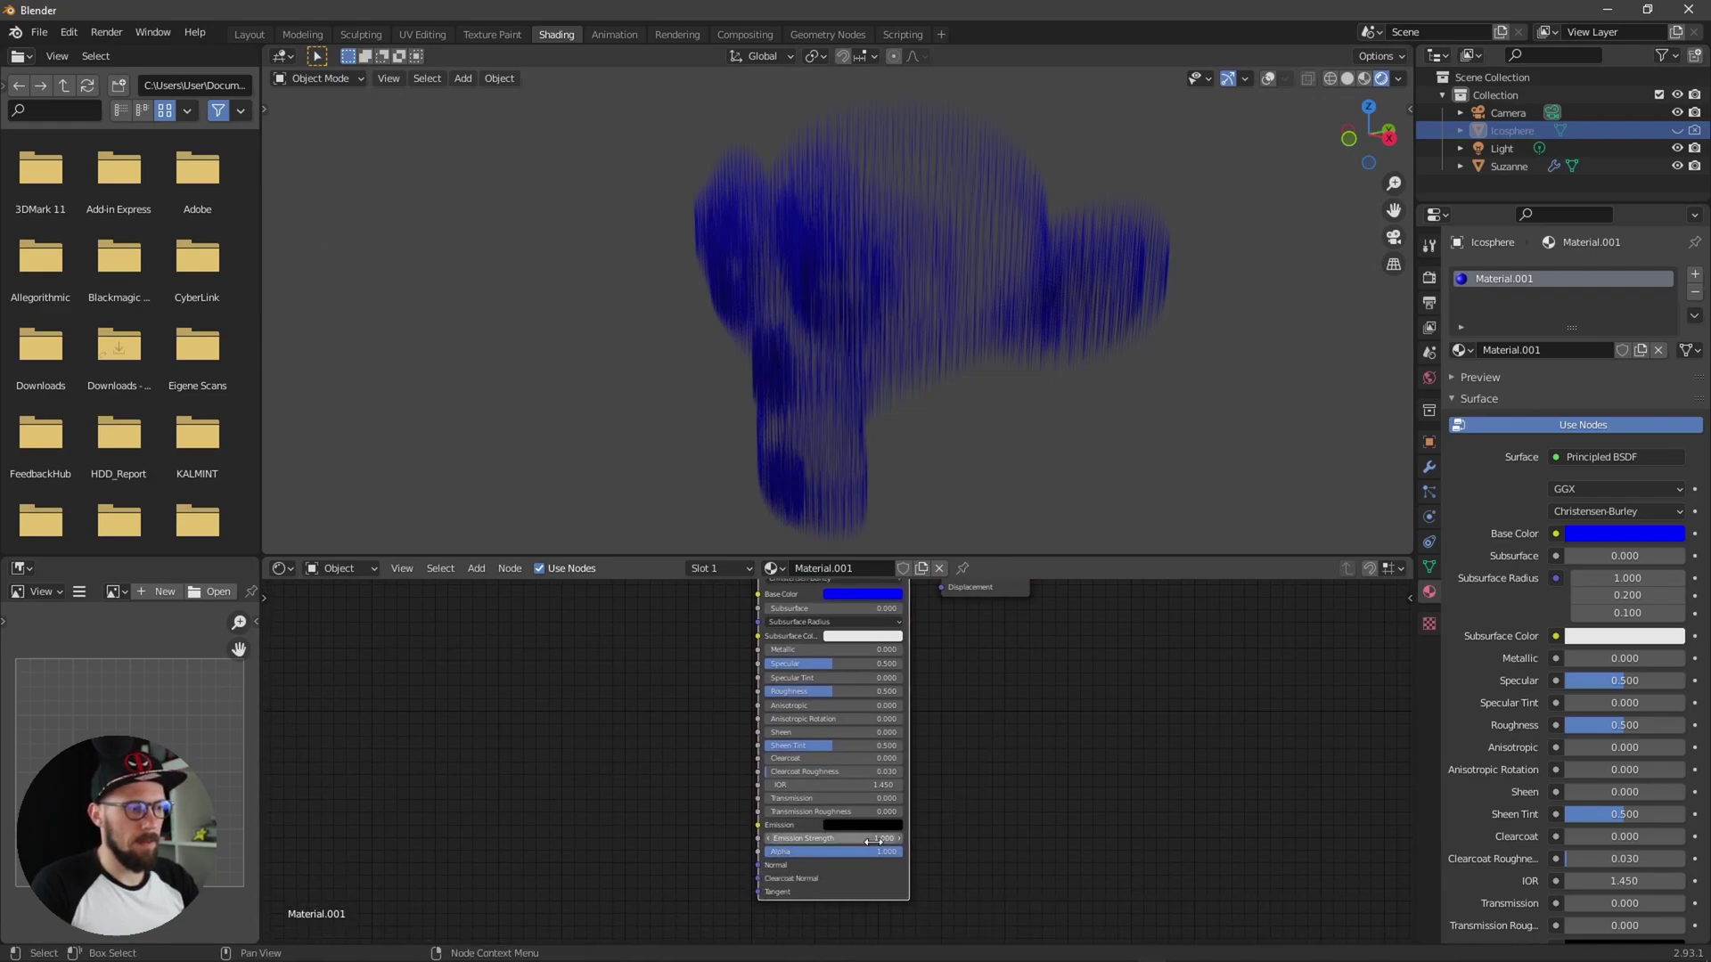
left_click(875, 825)
left_click_drag(933, 692, 929, 638)
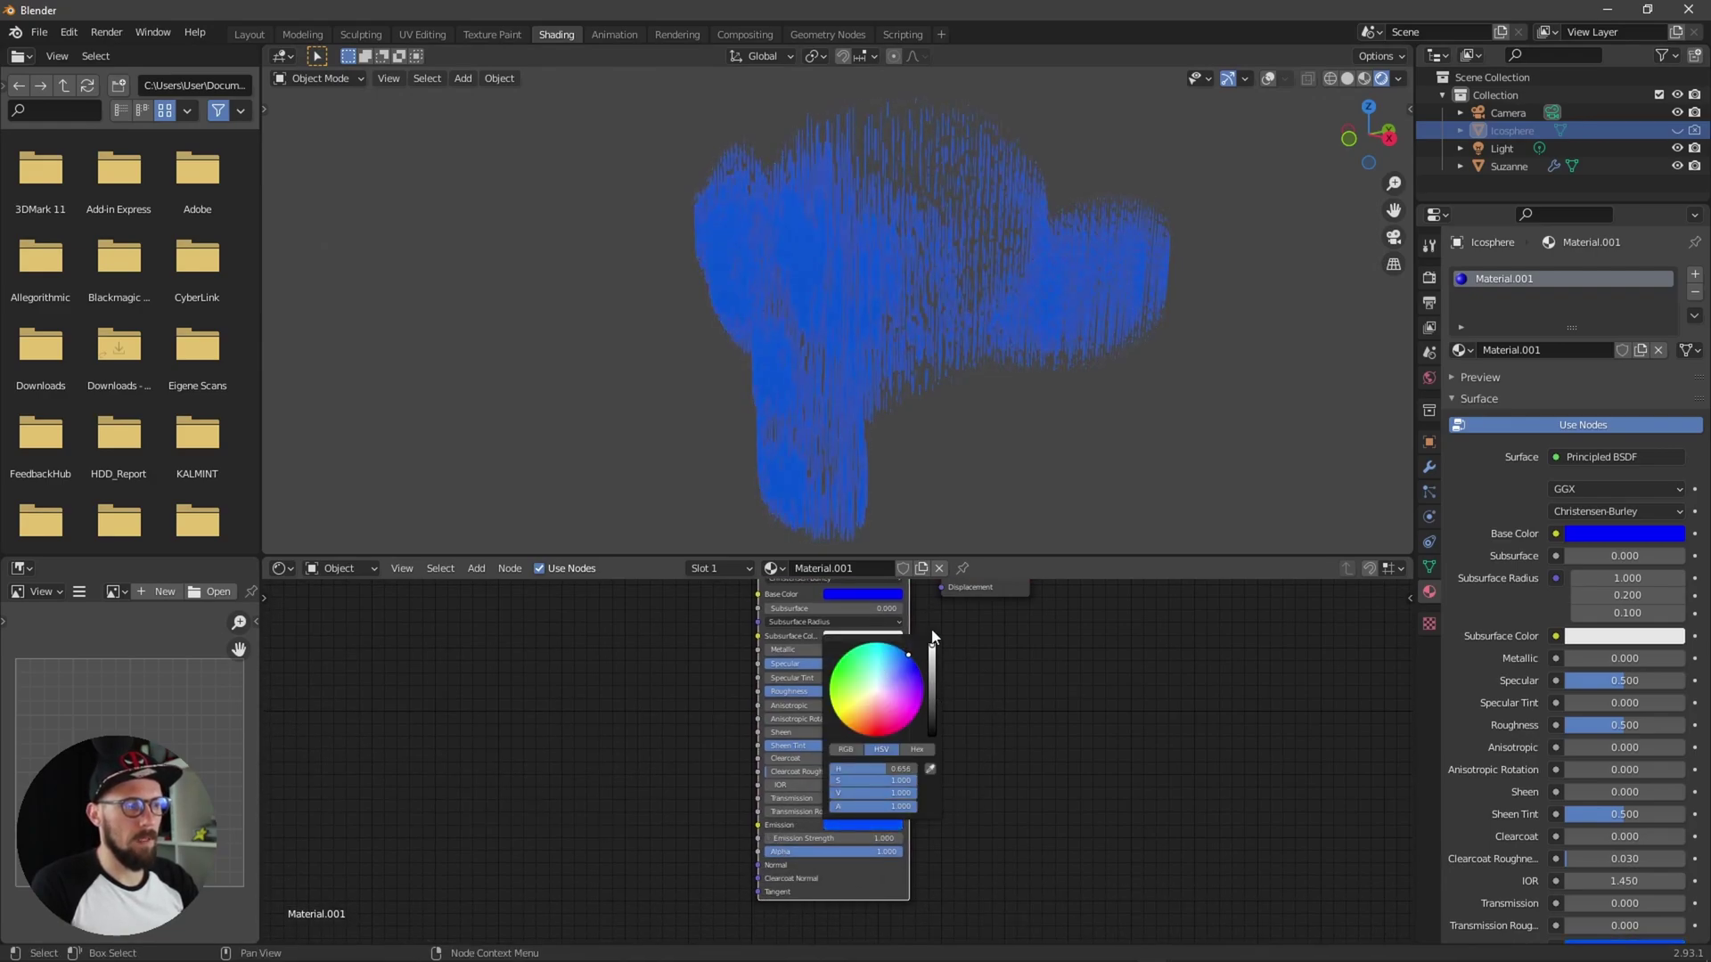
left_click_drag(874, 836, 917, 834)
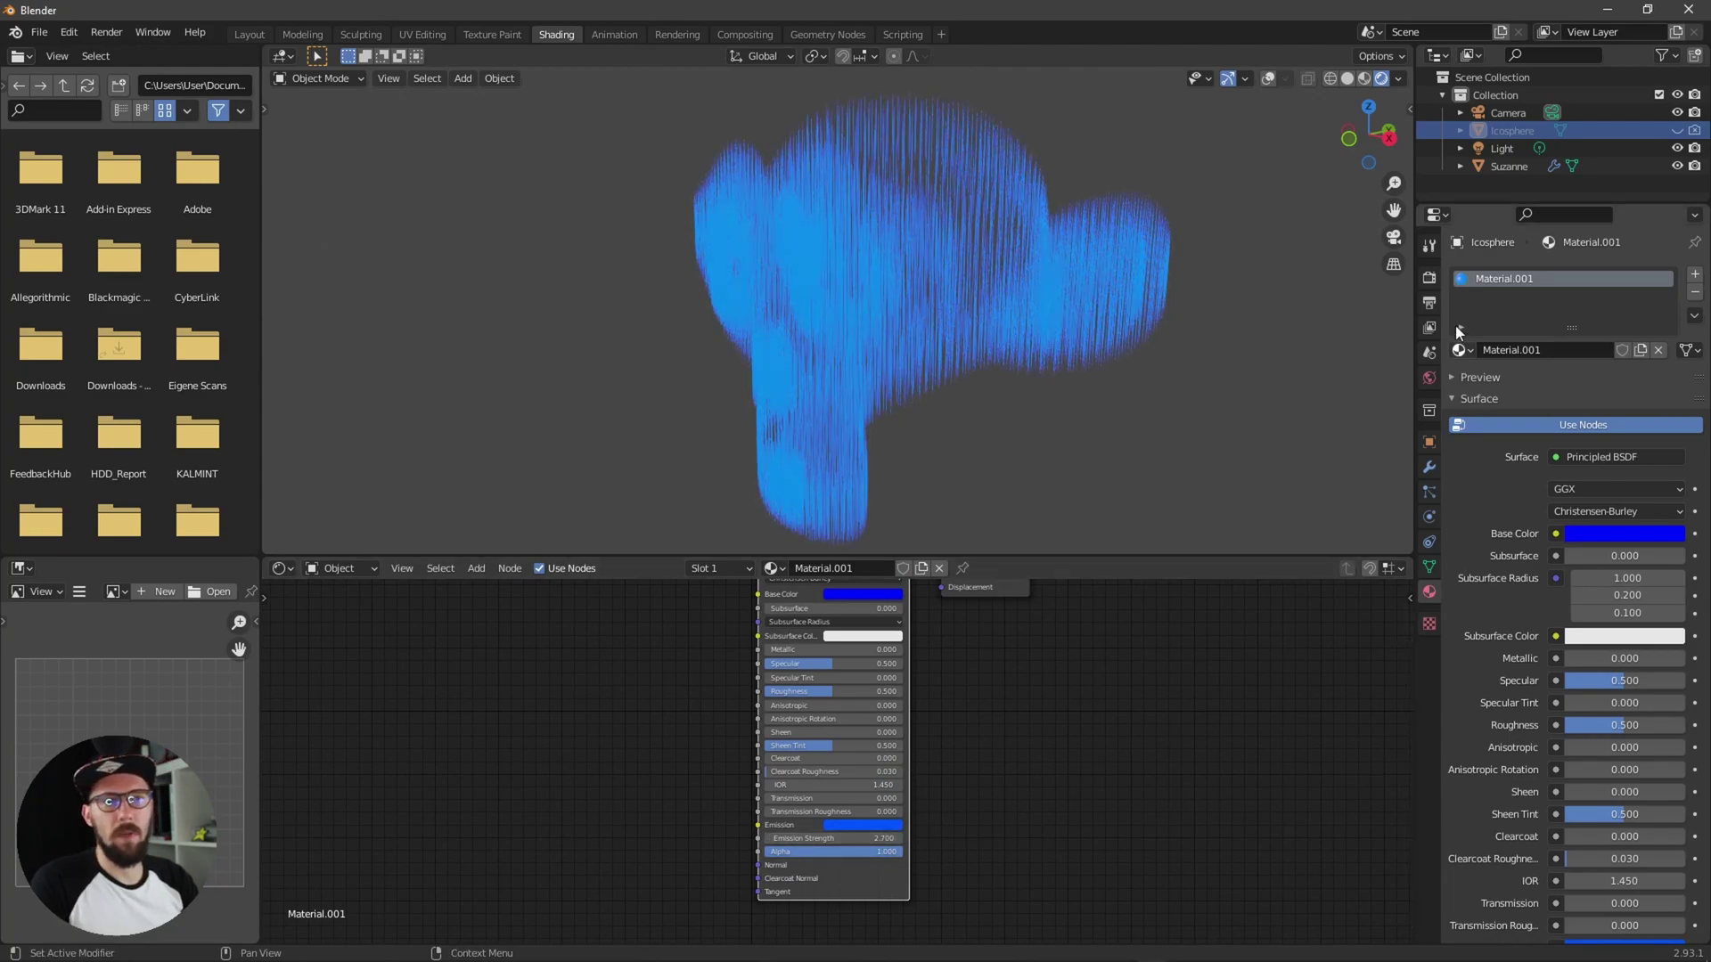
Step: Enable Bloom in the Eevee render settings so the emissive strands glow
left_click(1428, 278)
left_click(1465, 416)
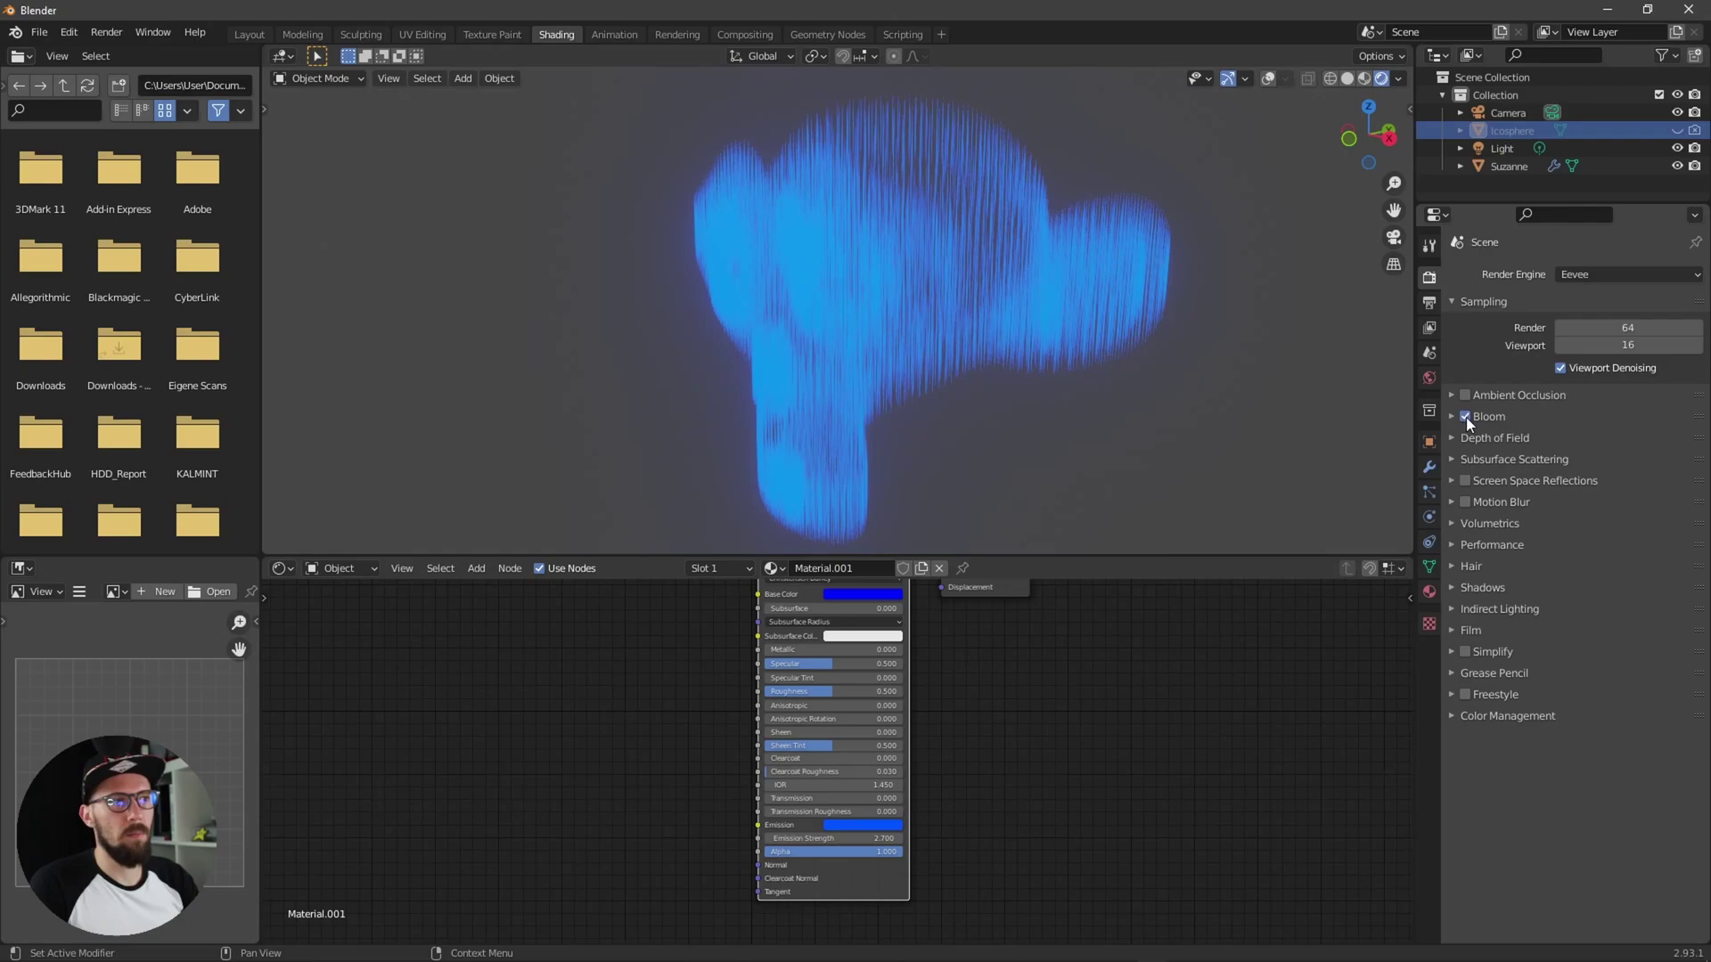
middle_click_drag(1163, 434, 1082, 440)
mouse_move(1052, 438)
left_mouse_down("alt")
mouse_move(1082, 436)
mouse_move(1036, 437)
left_mouse_up("alt")
left_click(1510, 166)
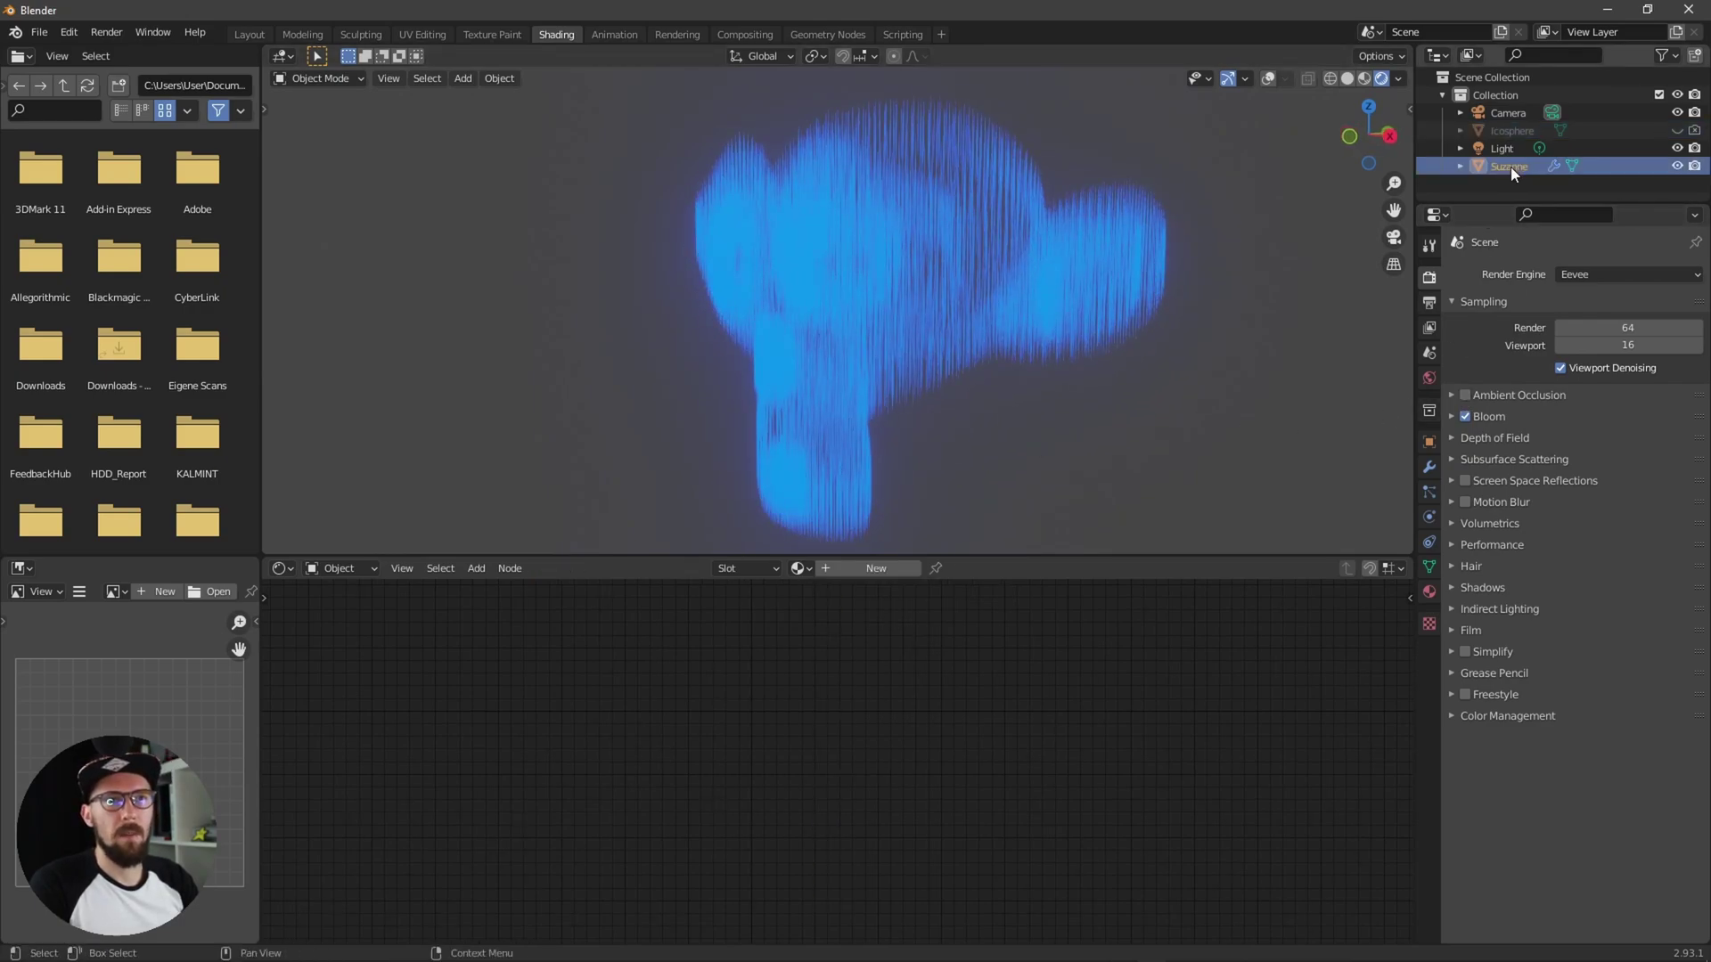
scroll(962, 383, "up", 2)
left_click(1509, 131)
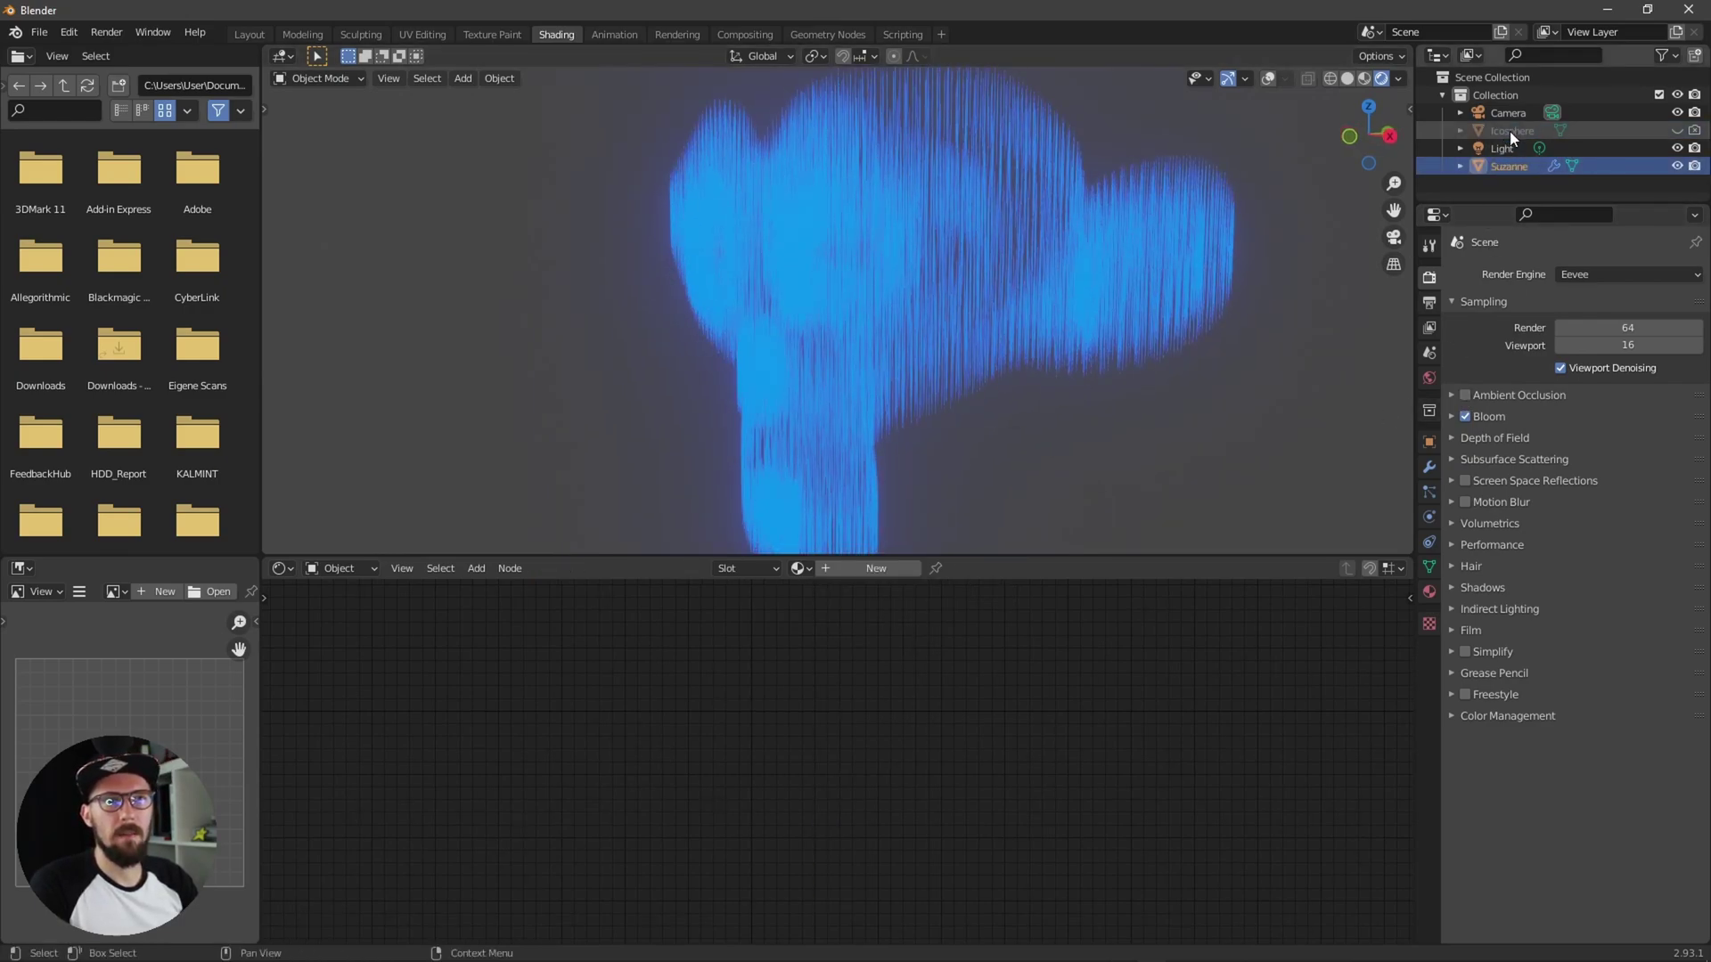
left_click(1429, 591)
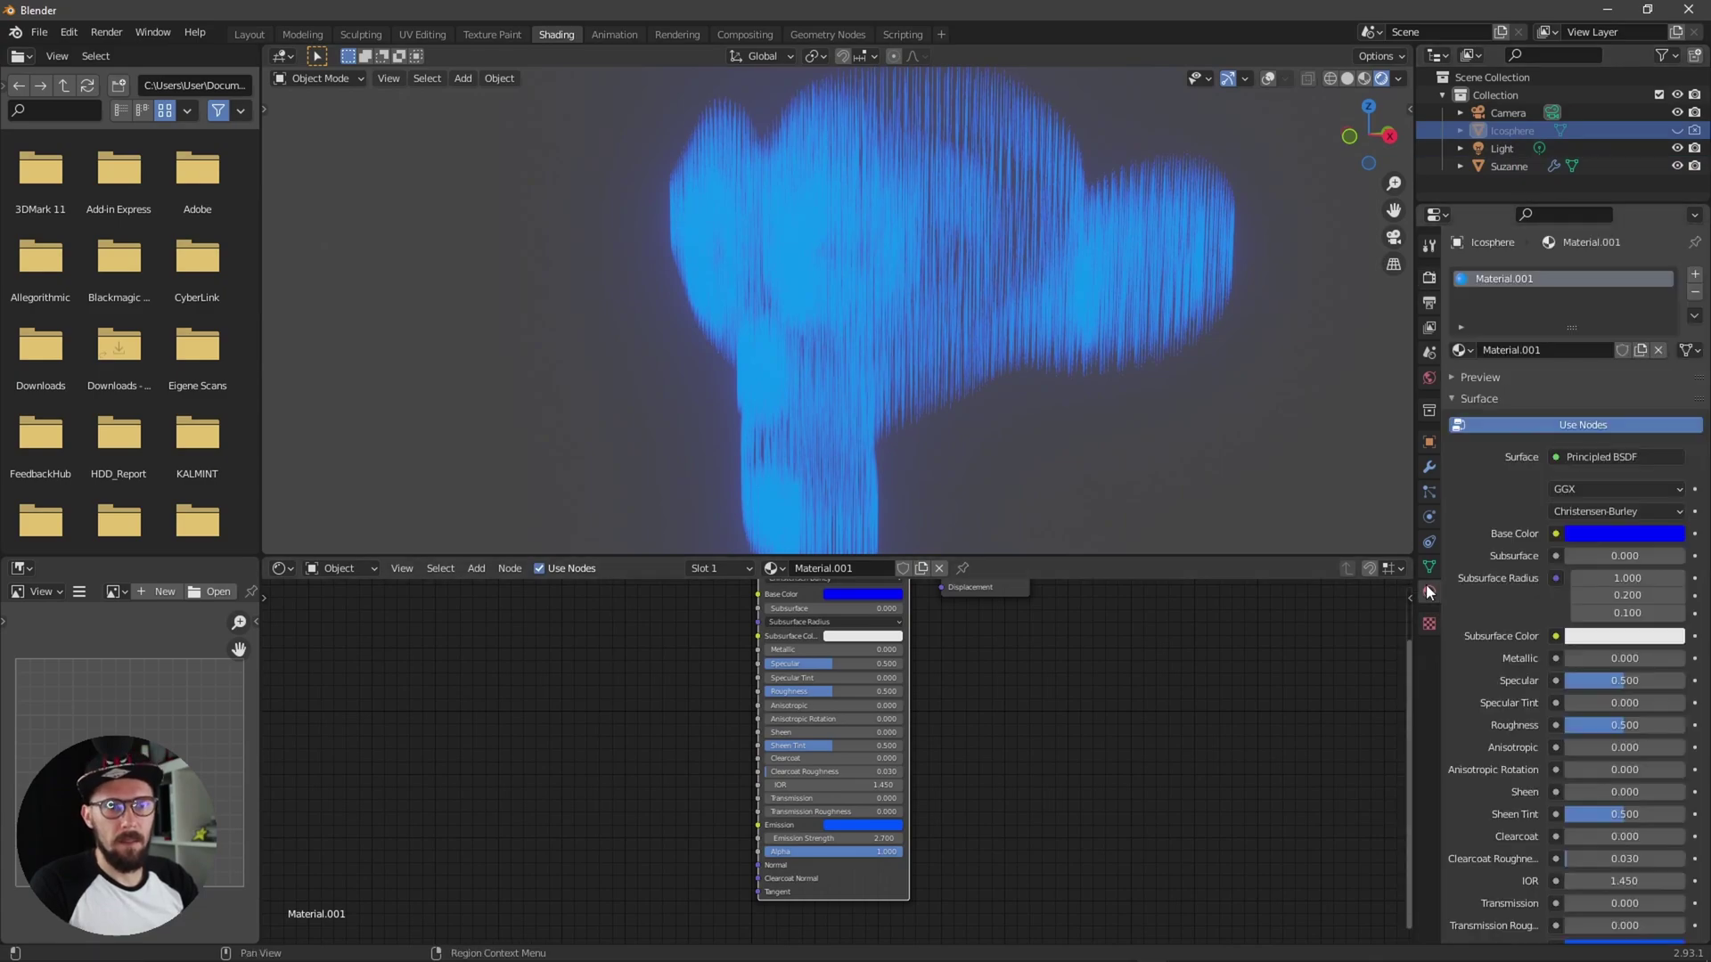
Step: Set Factor X and Y of Suzanne's GeometryNodes modifier to 0.0001
left_click(1501, 166)
left_click(1430, 470)
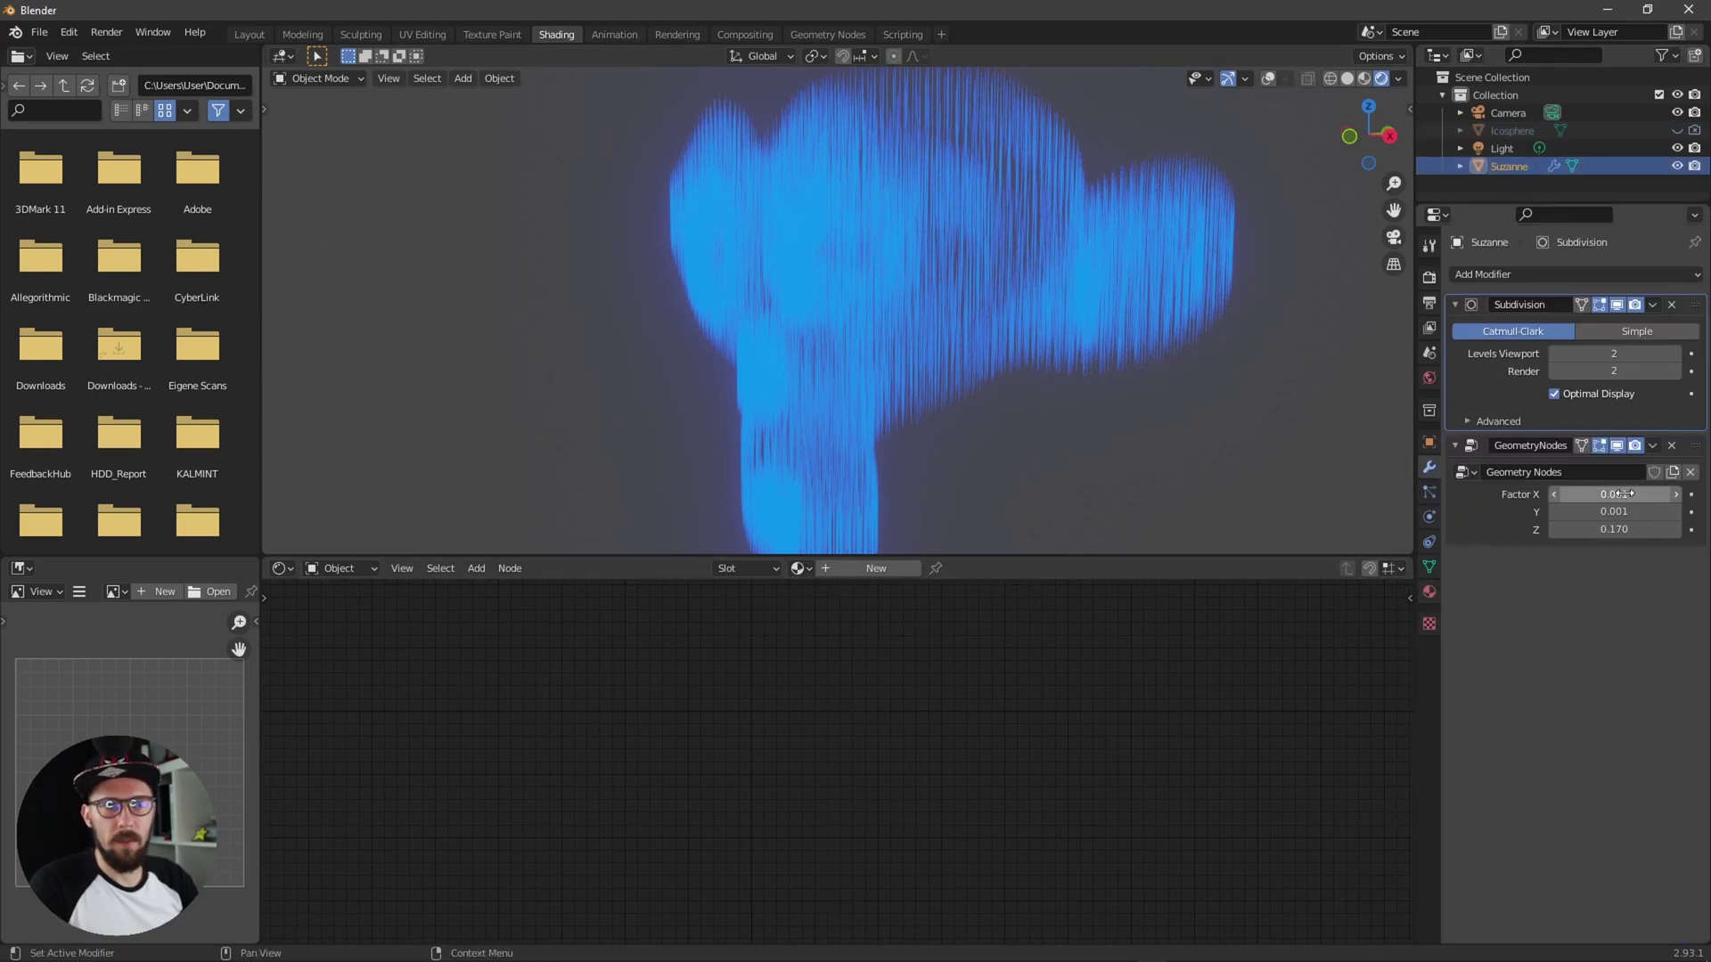
left_click(1579, 495)
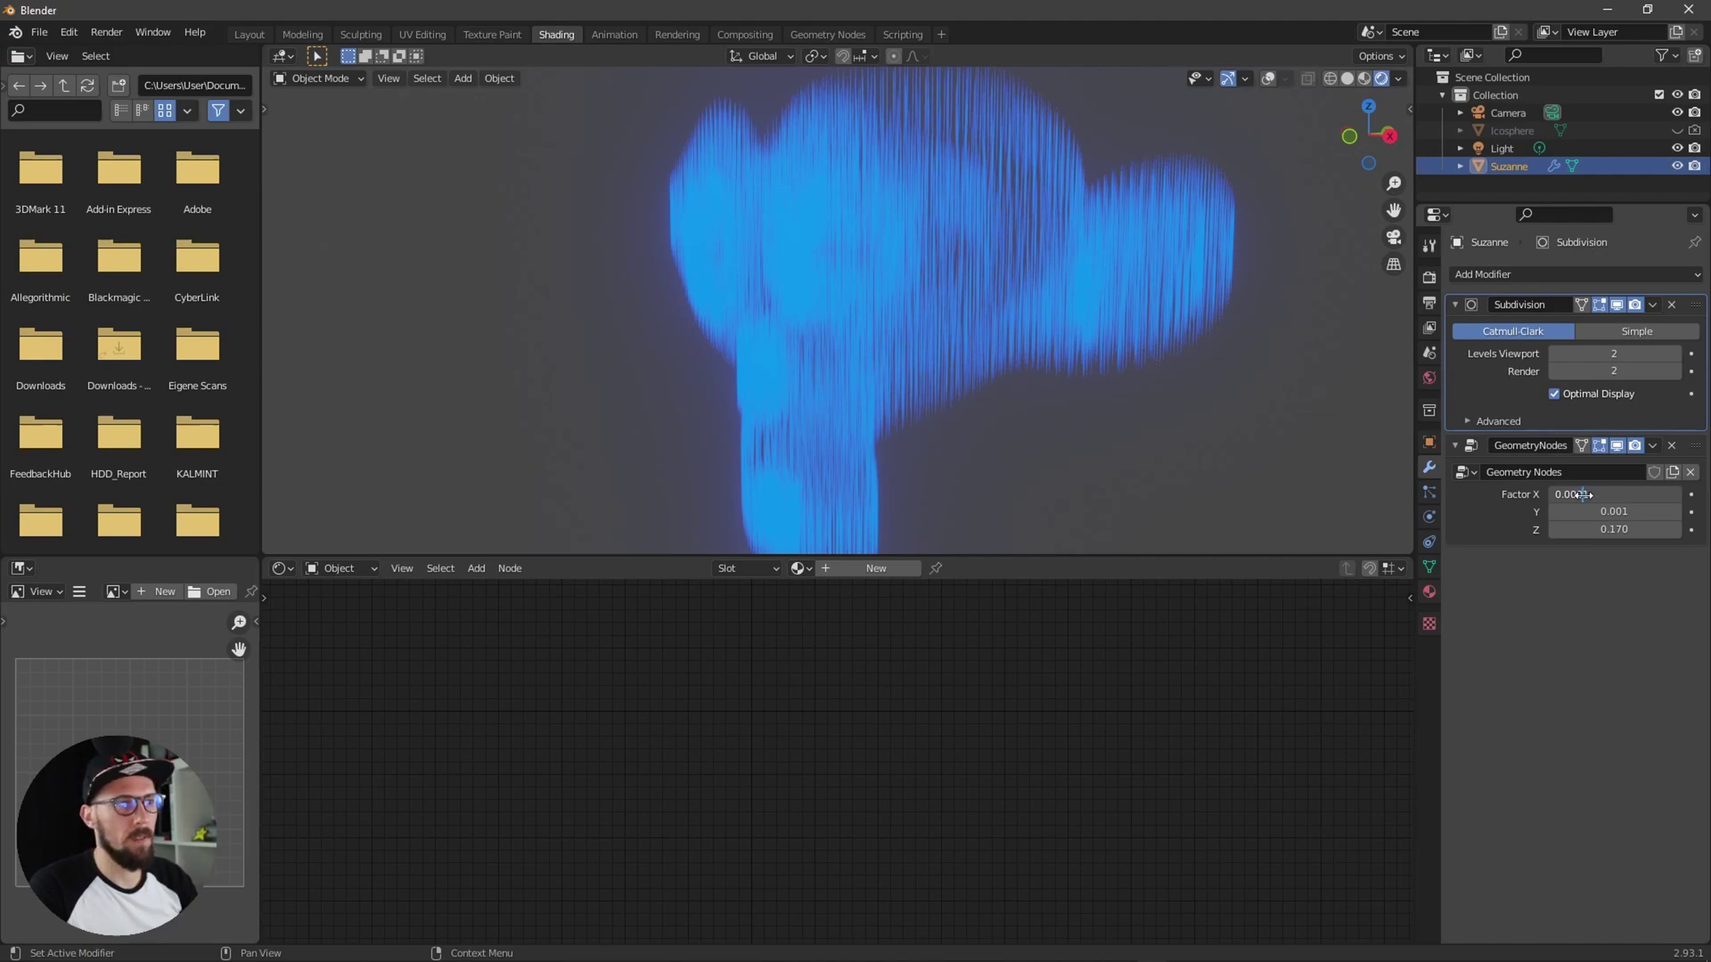
type("0.00")
key("Return")
left_click(1631, 494)
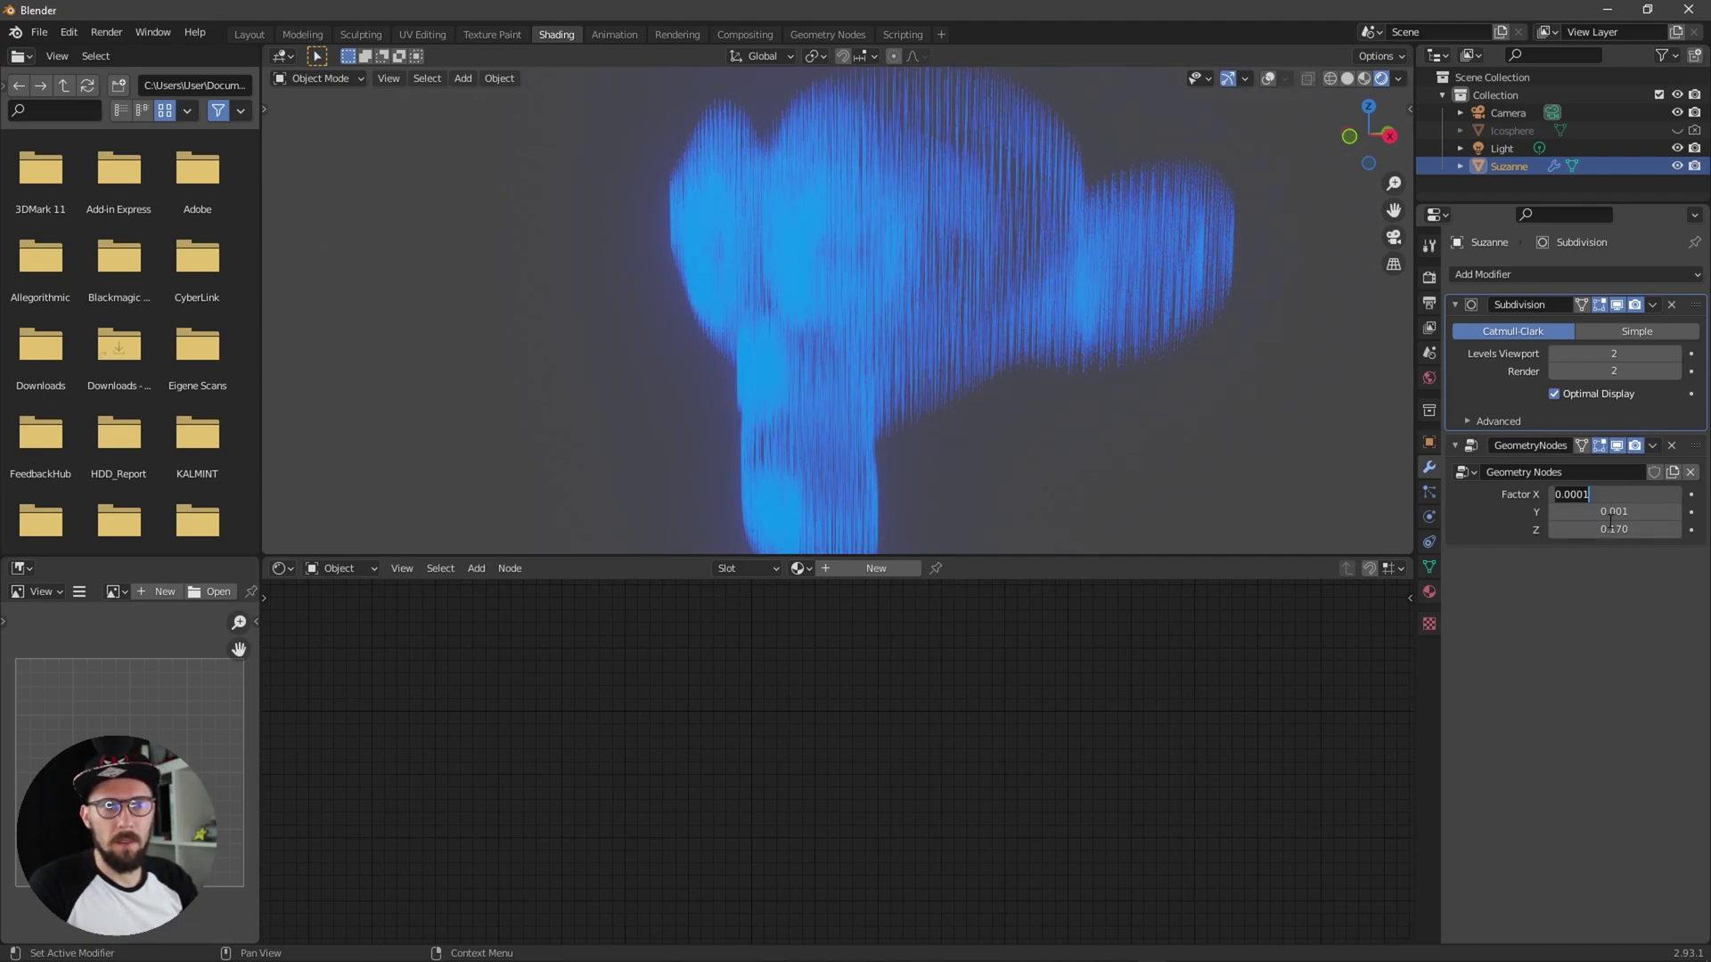
key("ctrl+c")
key("Return")
left_click(1614, 509)
key("ctrl+v")
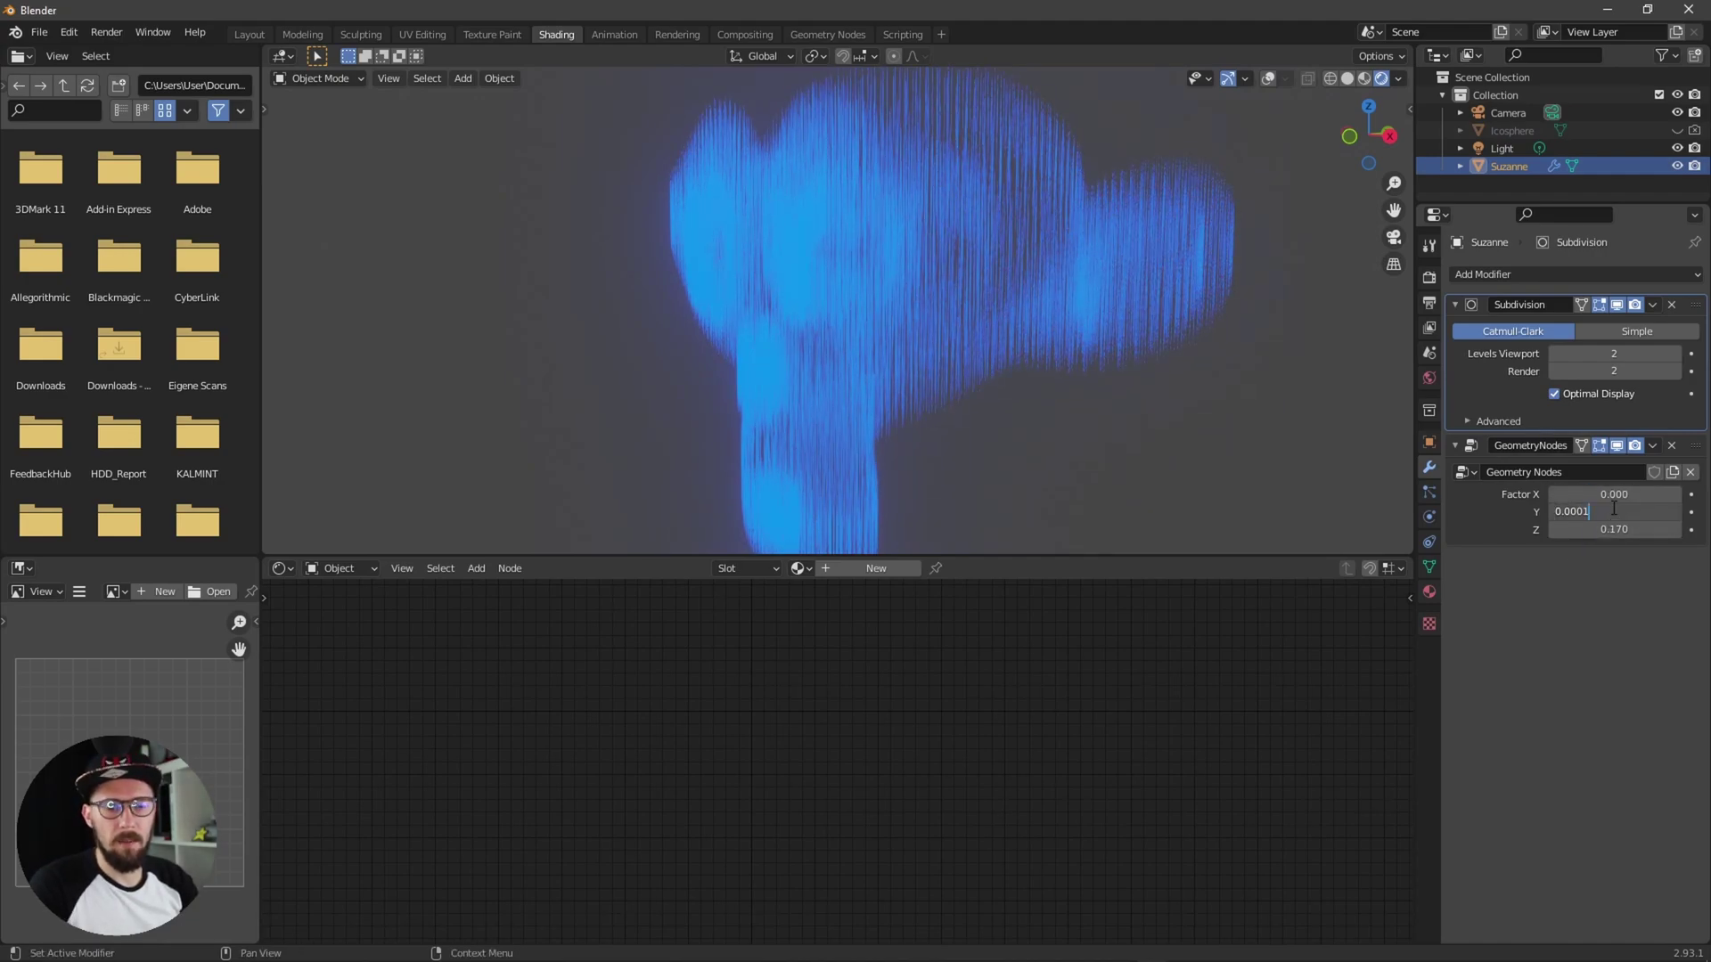
key("Return")
Step: Raise the viewport level of Suzanne's Subdivision modifier to 3 for denser strands
mouse_move(1192, 394)
left_mouse_down("alt")
mouse_move(1072, 355)
mouse_move(1182, 392)
left_mouse_up("alt")
left_click(1675, 353)
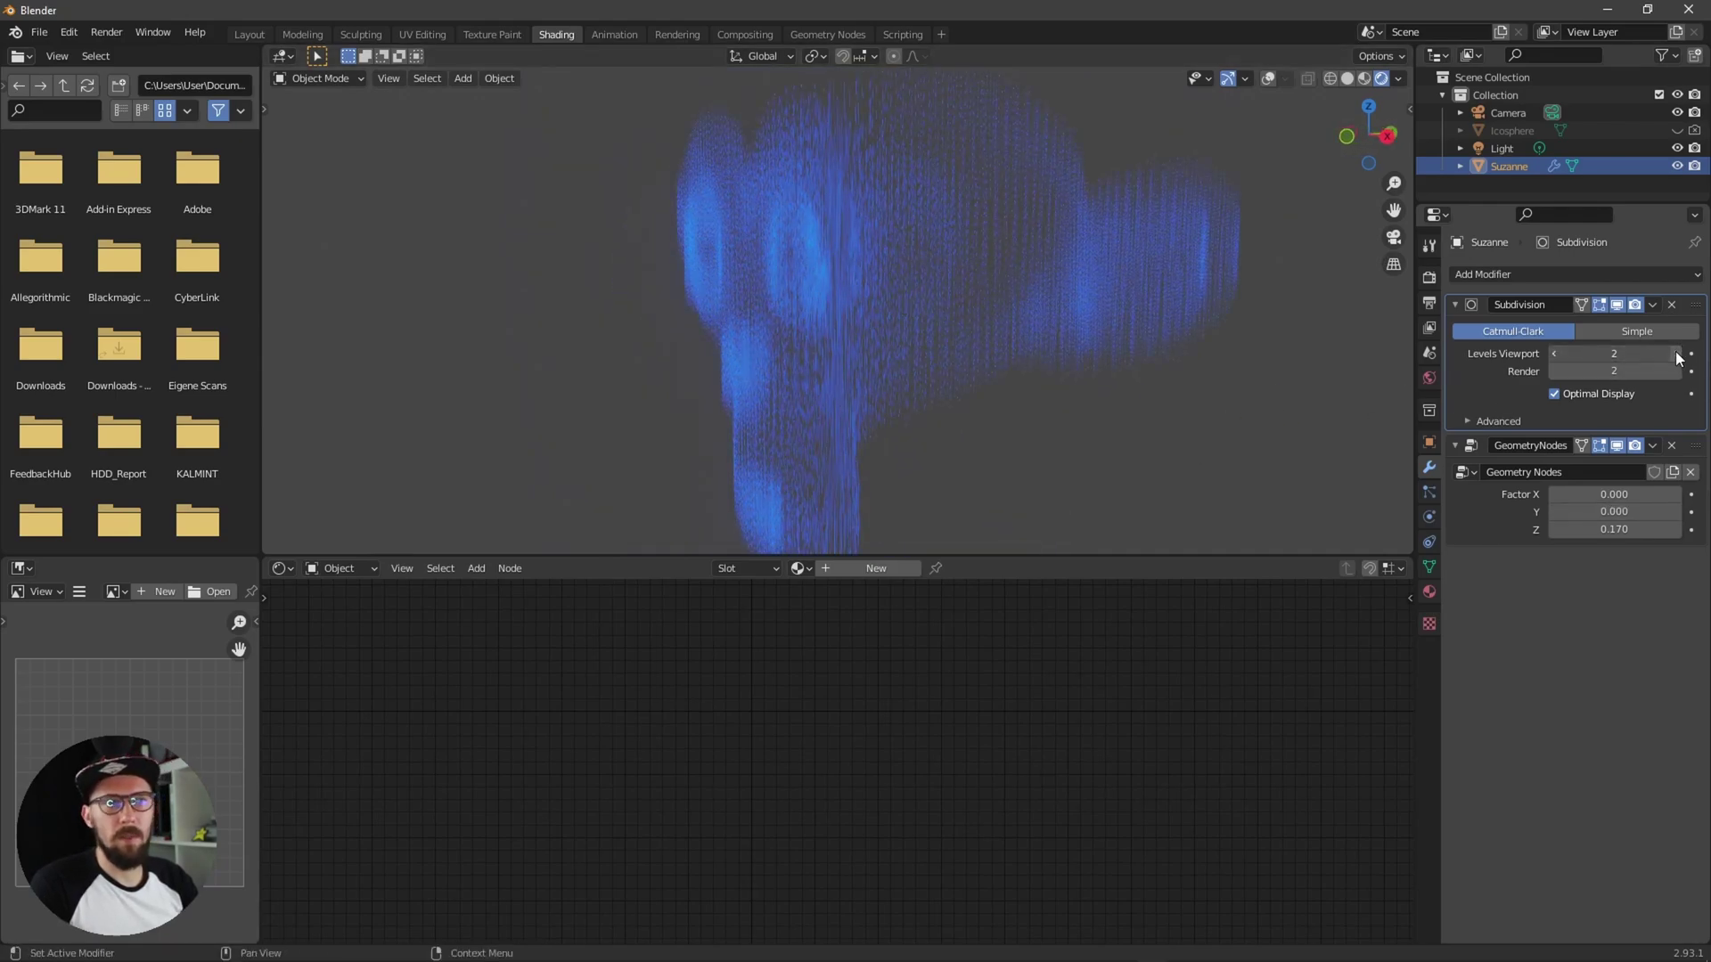
middle_click_drag(1084, 408, 1096, 440)
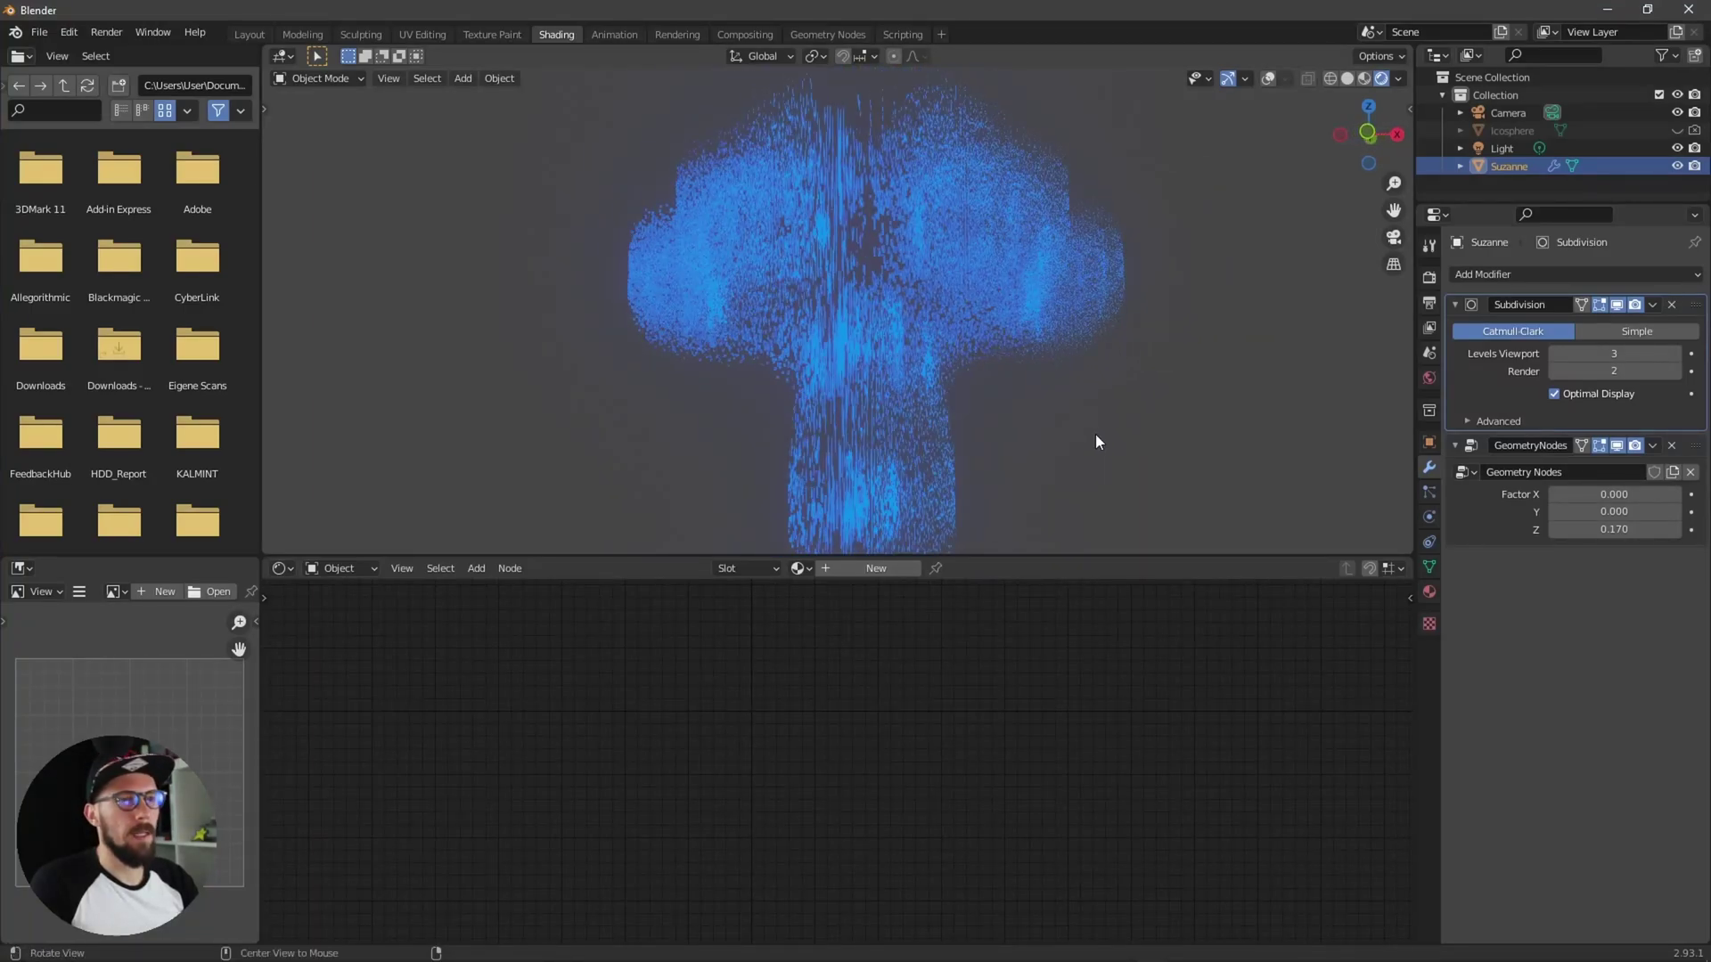
left_click(1429, 277)
left_click(1612, 272)
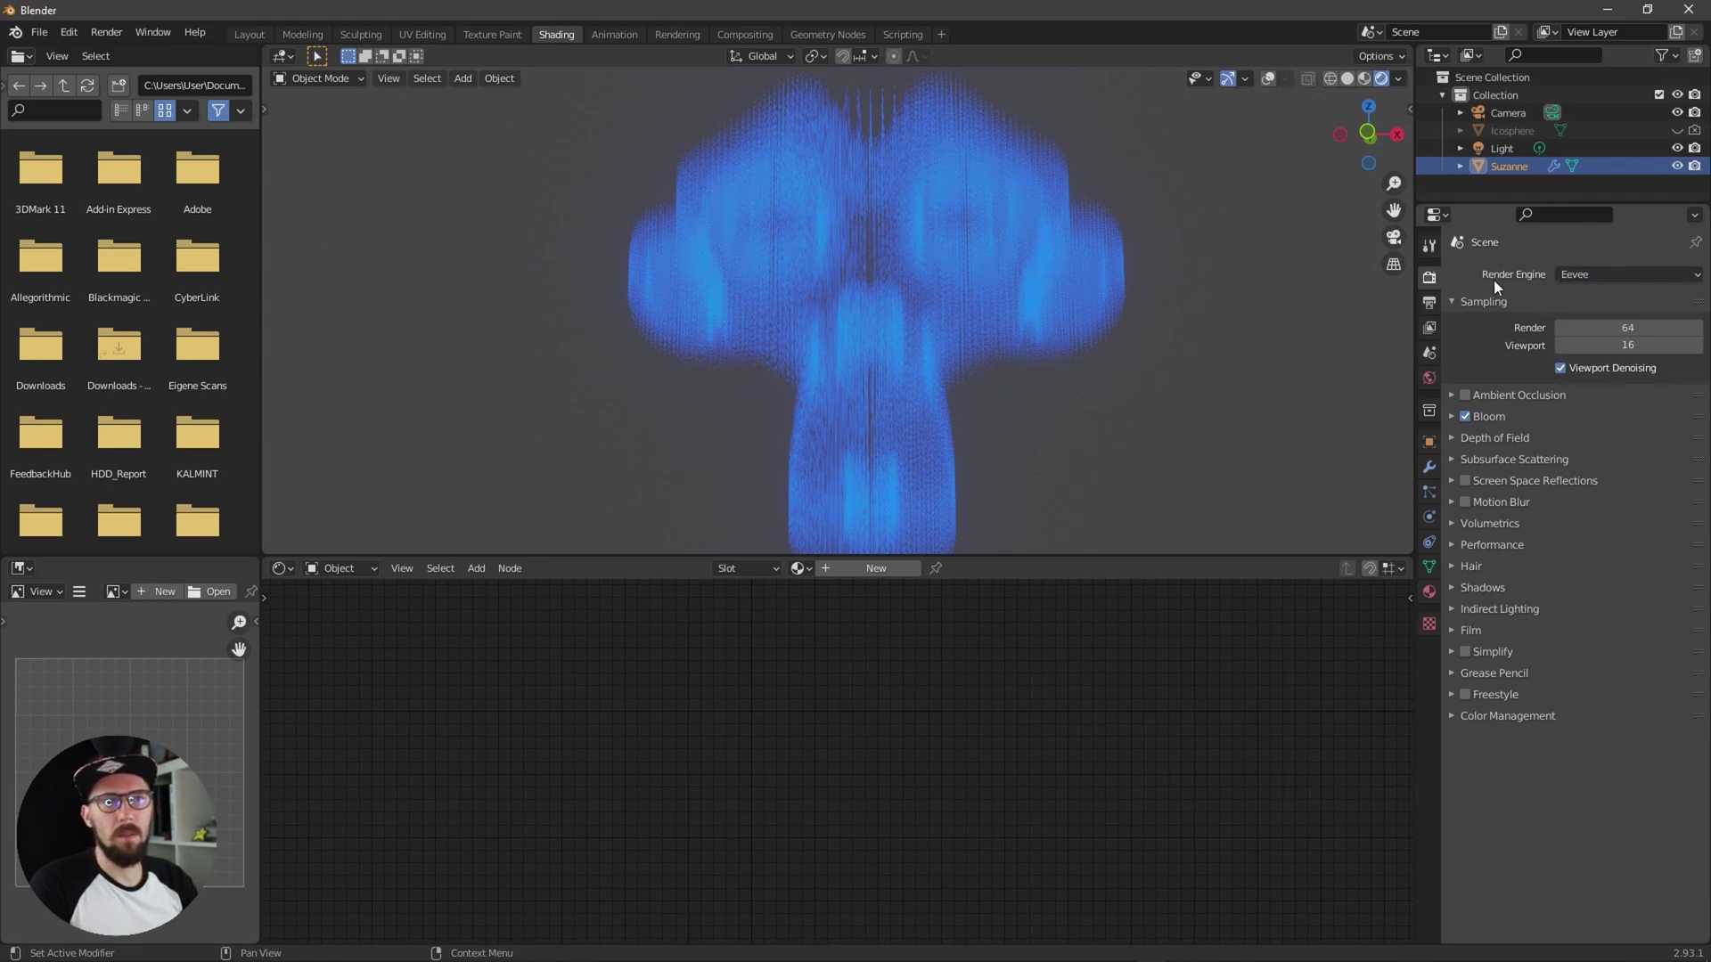
left_click_drag(1034, 367, 1037, 462, "alt")
Step: Select the Icosphere and remove its blue emissive material slot
left_click(1046, 381)
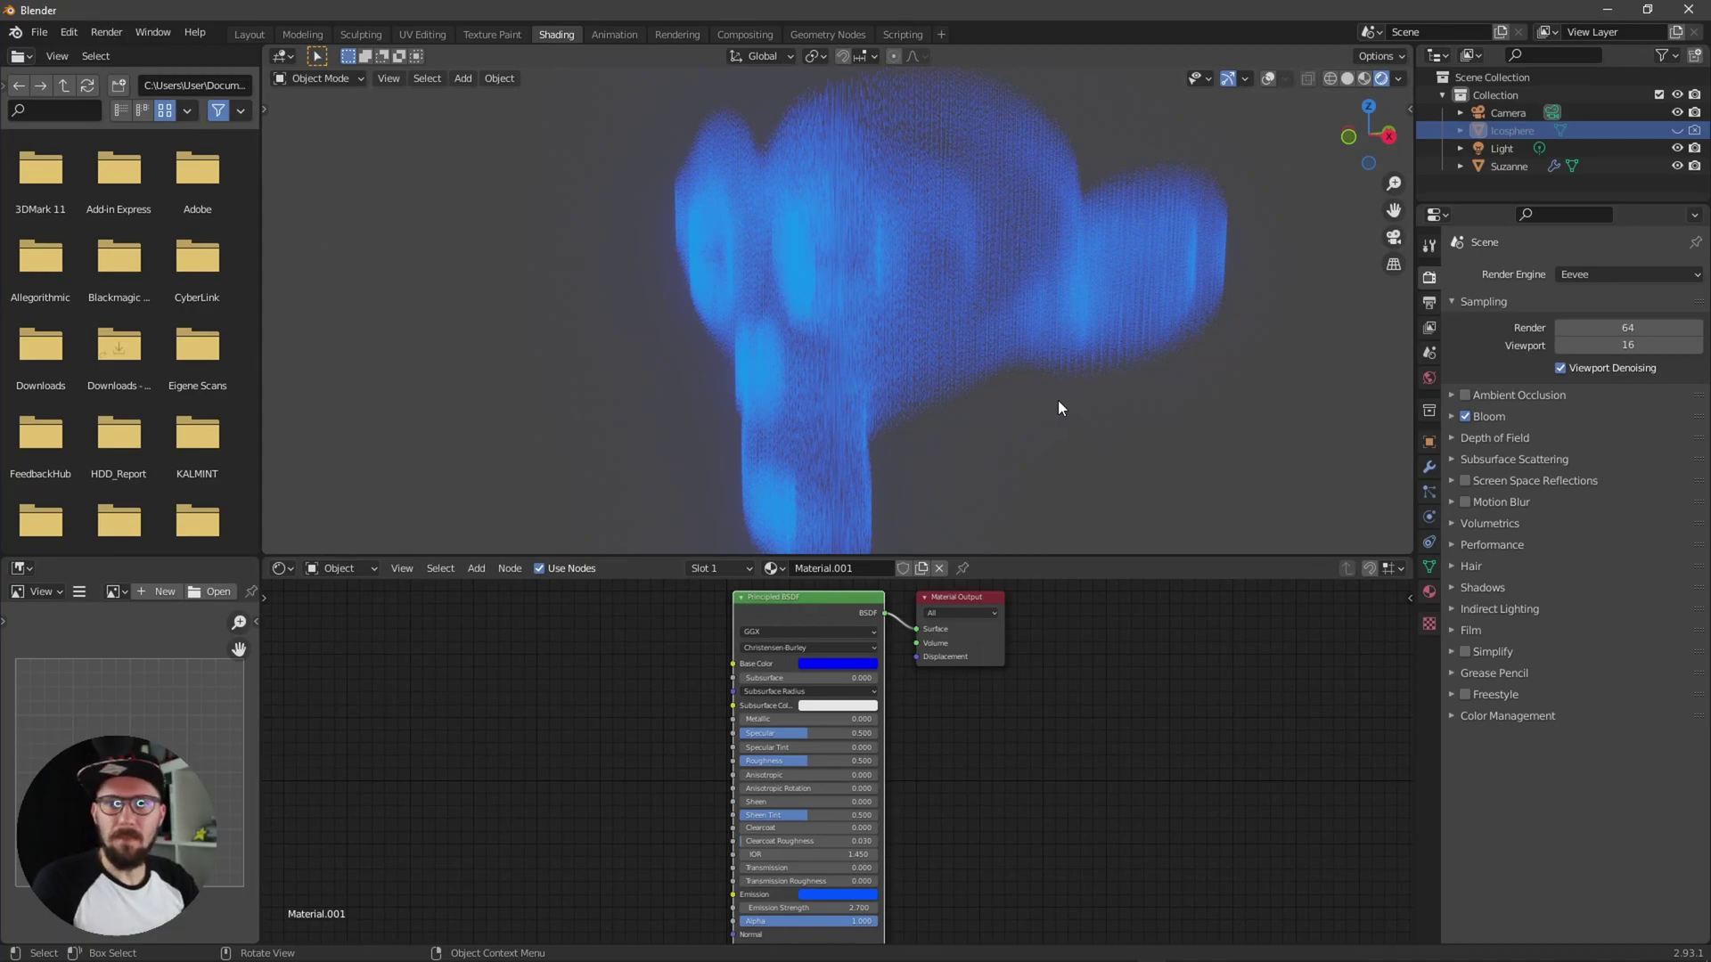
middle_click_drag(1061, 409, 1040, 448)
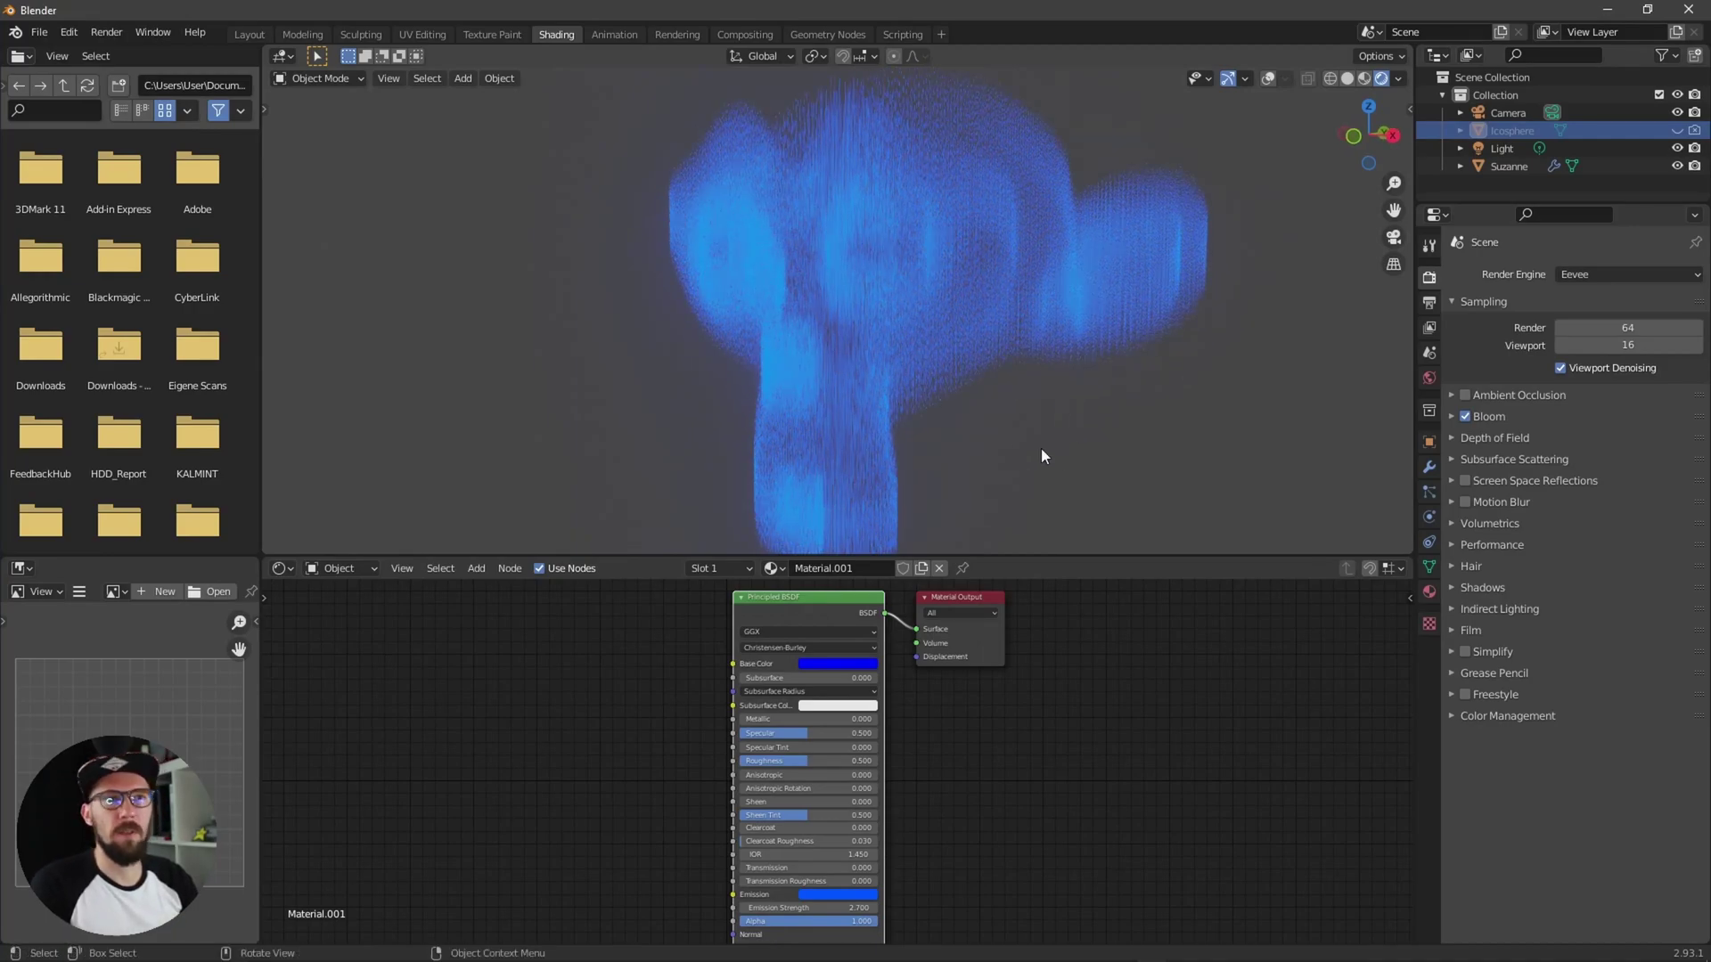
left_click(1427, 467)
left_click(1429, 592)
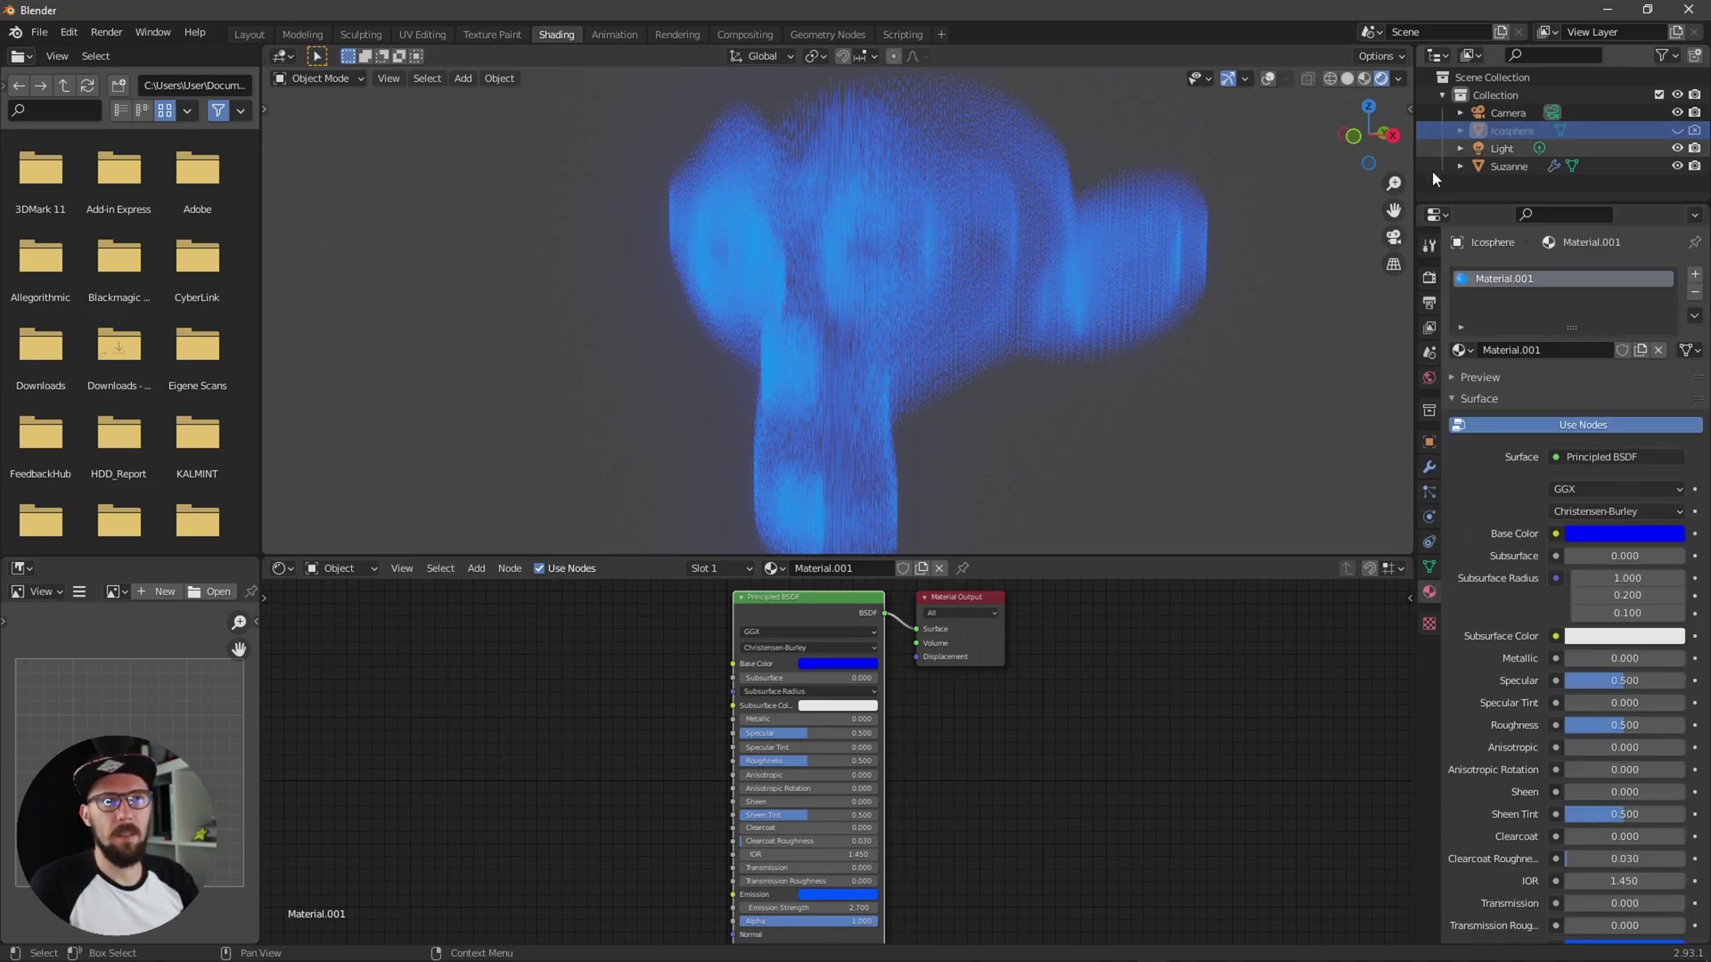
left_click(1694, 294)
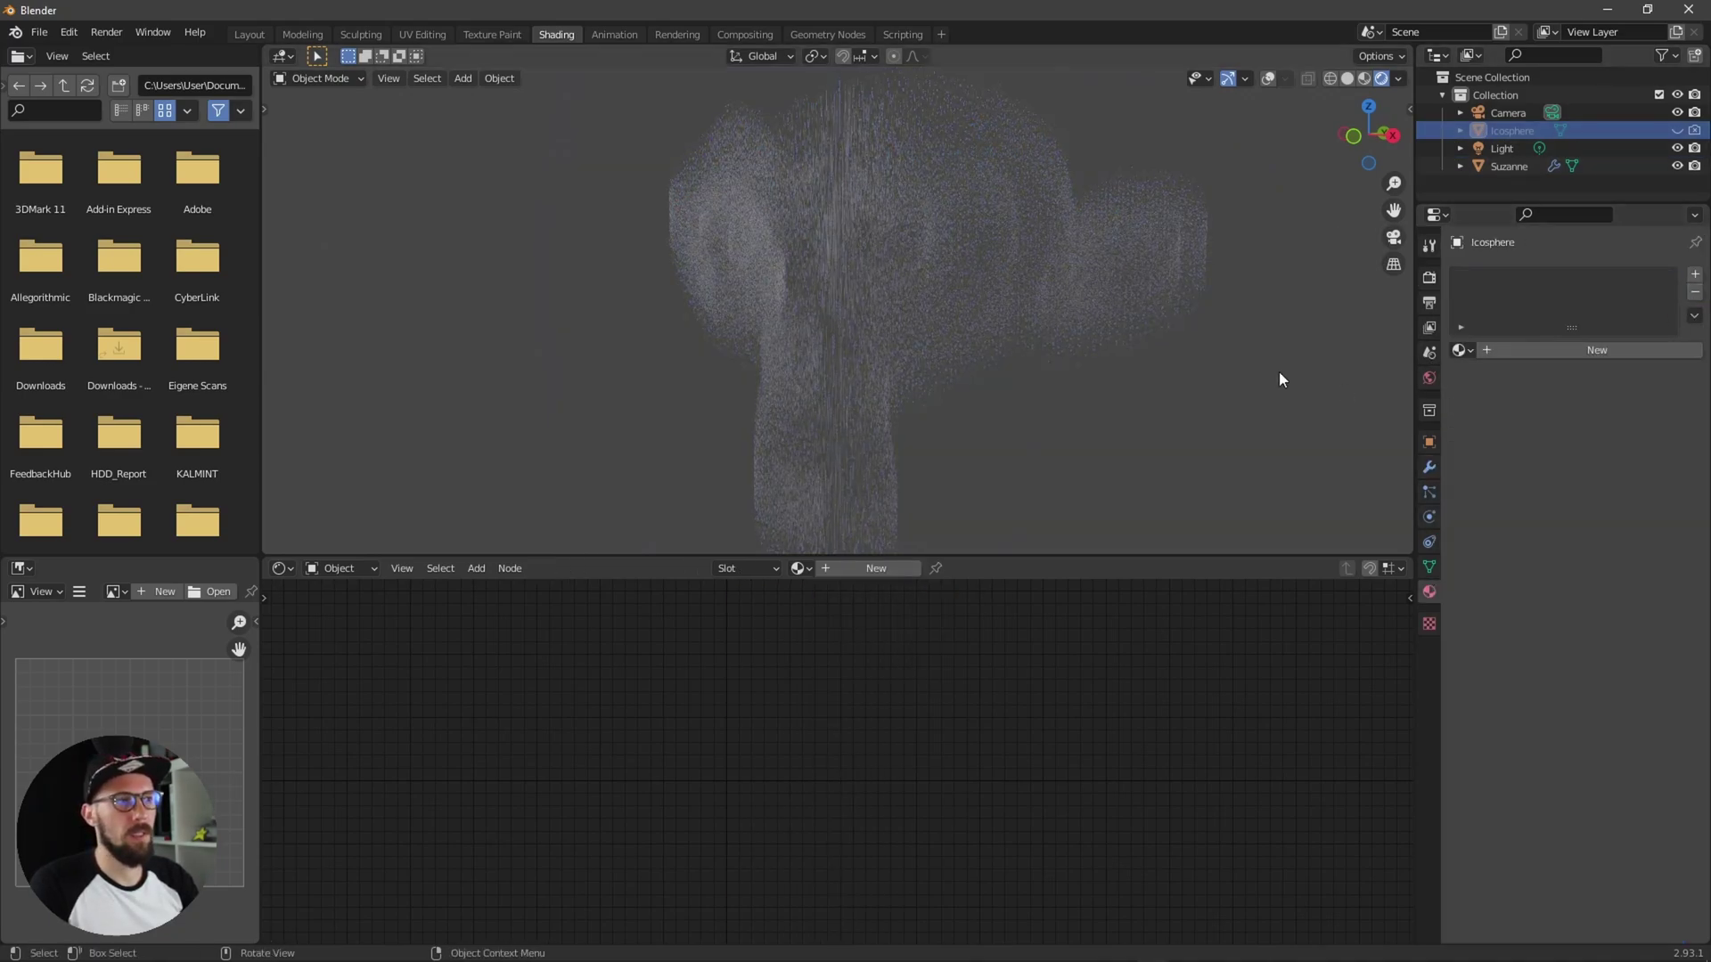
Step: Select Suzanne and add a Skin modifier below the GeometryNodes modifier
left_click(1511, 168)
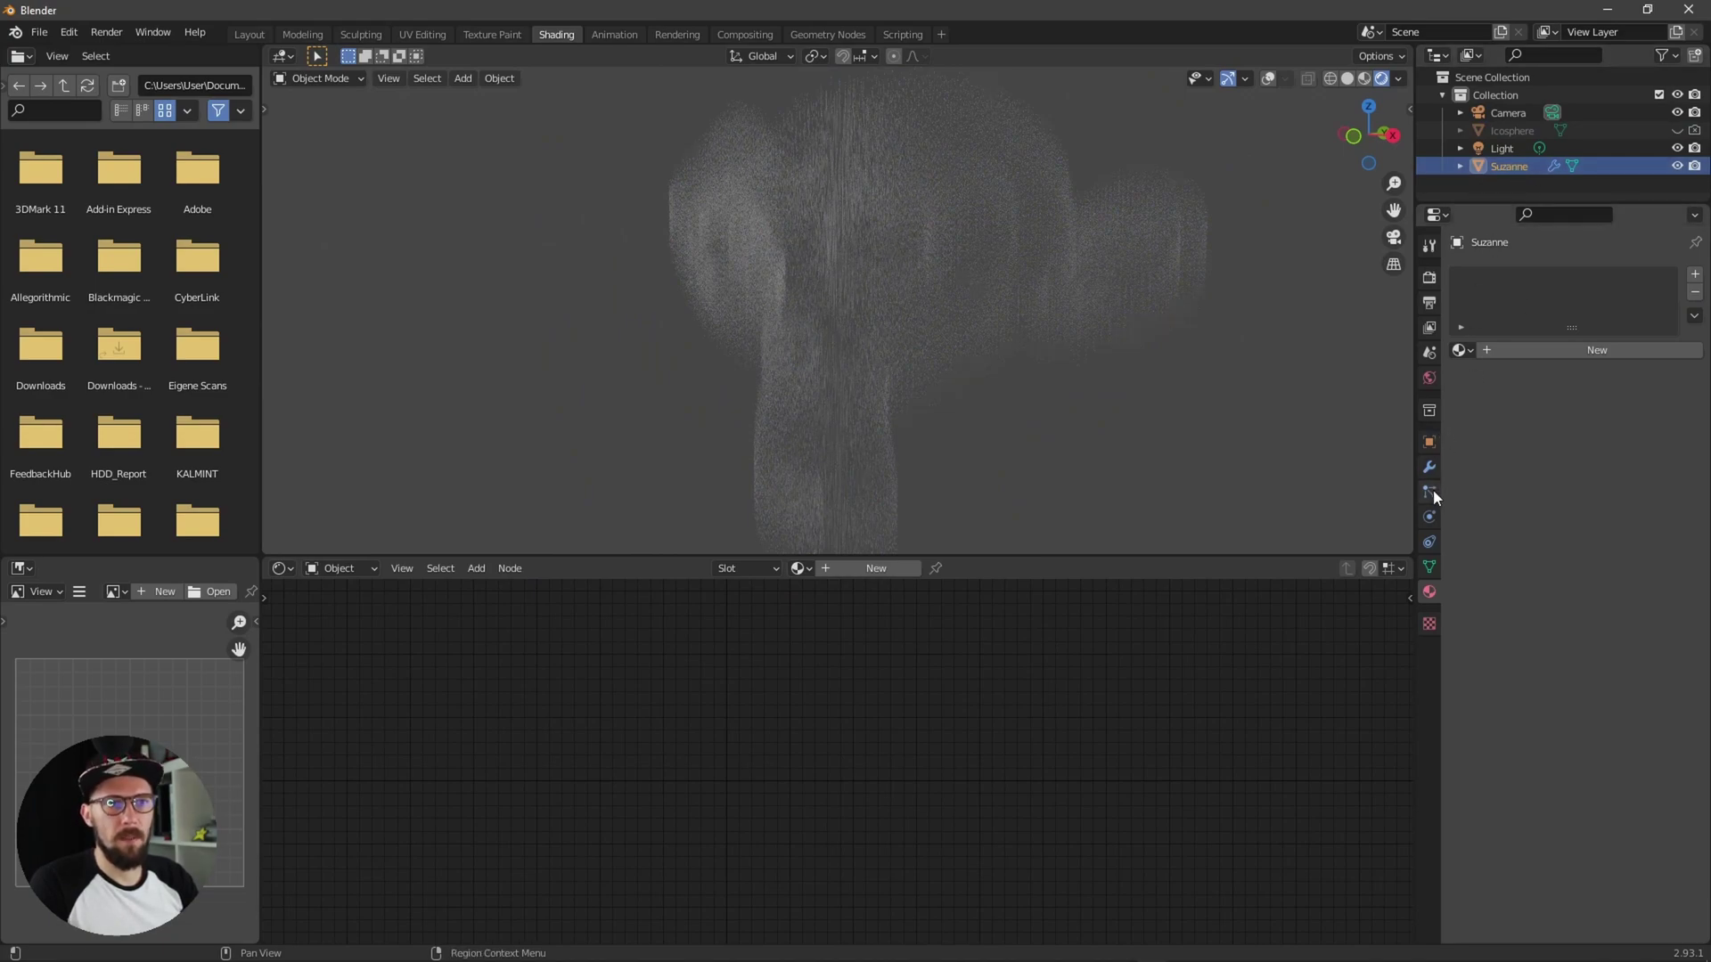
left_click(1429, 468)
left_click(1533, 273)
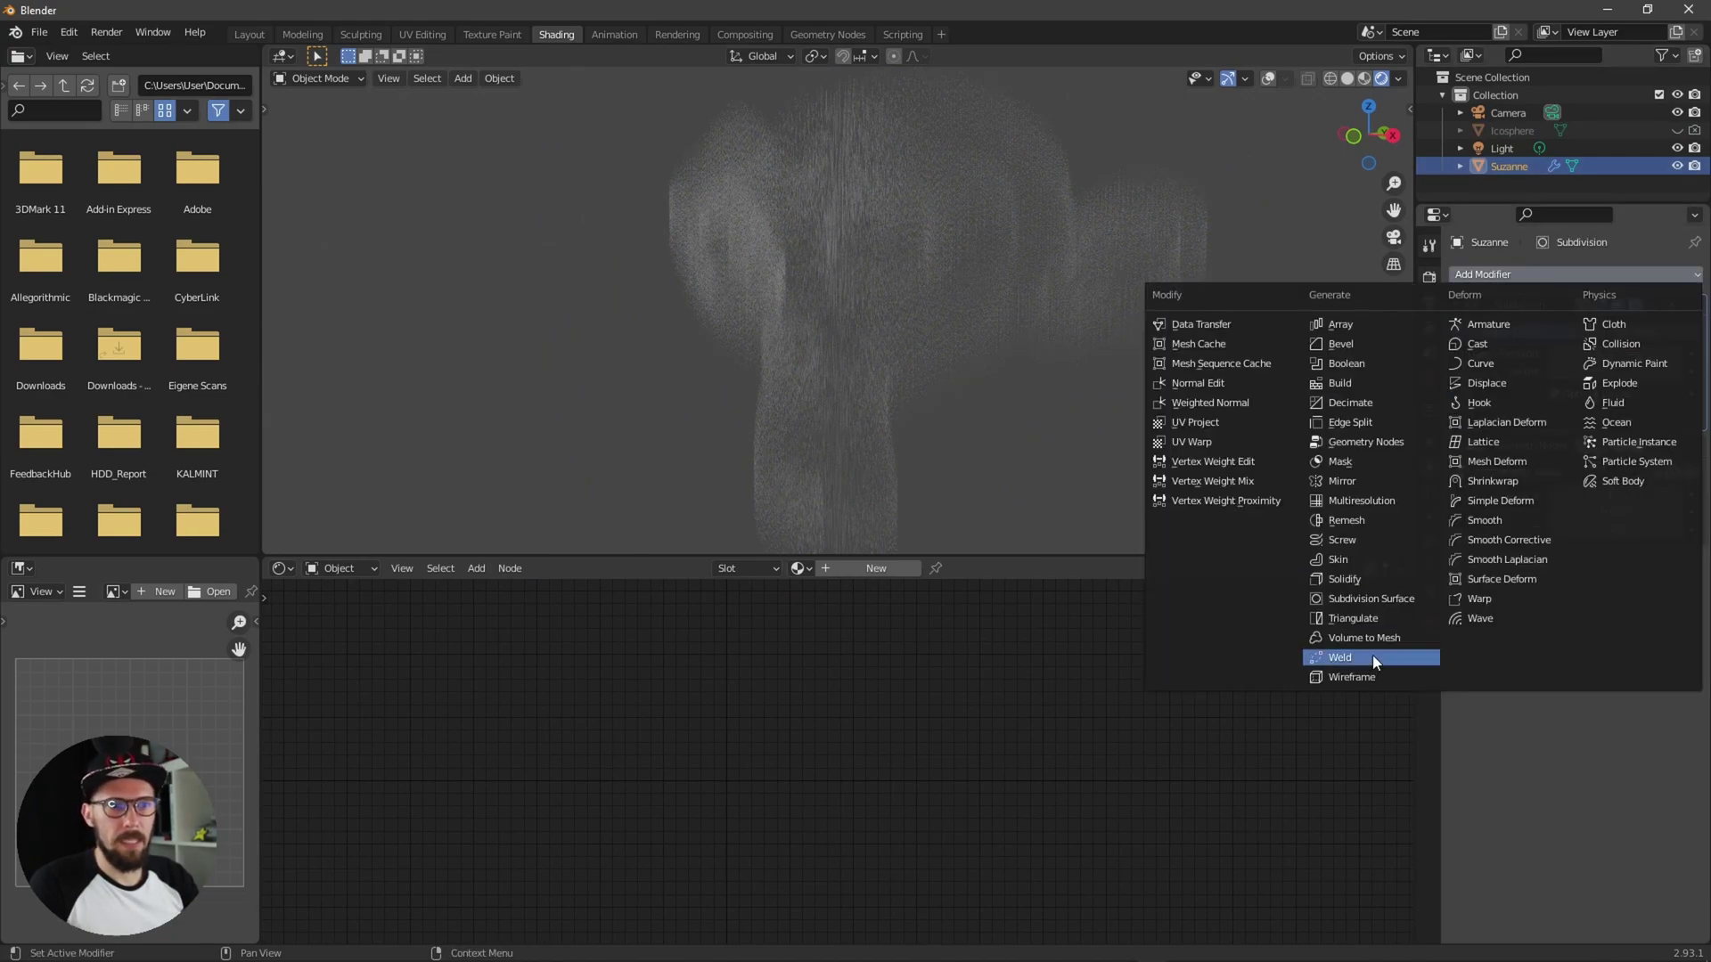
left_click(1359, 561)
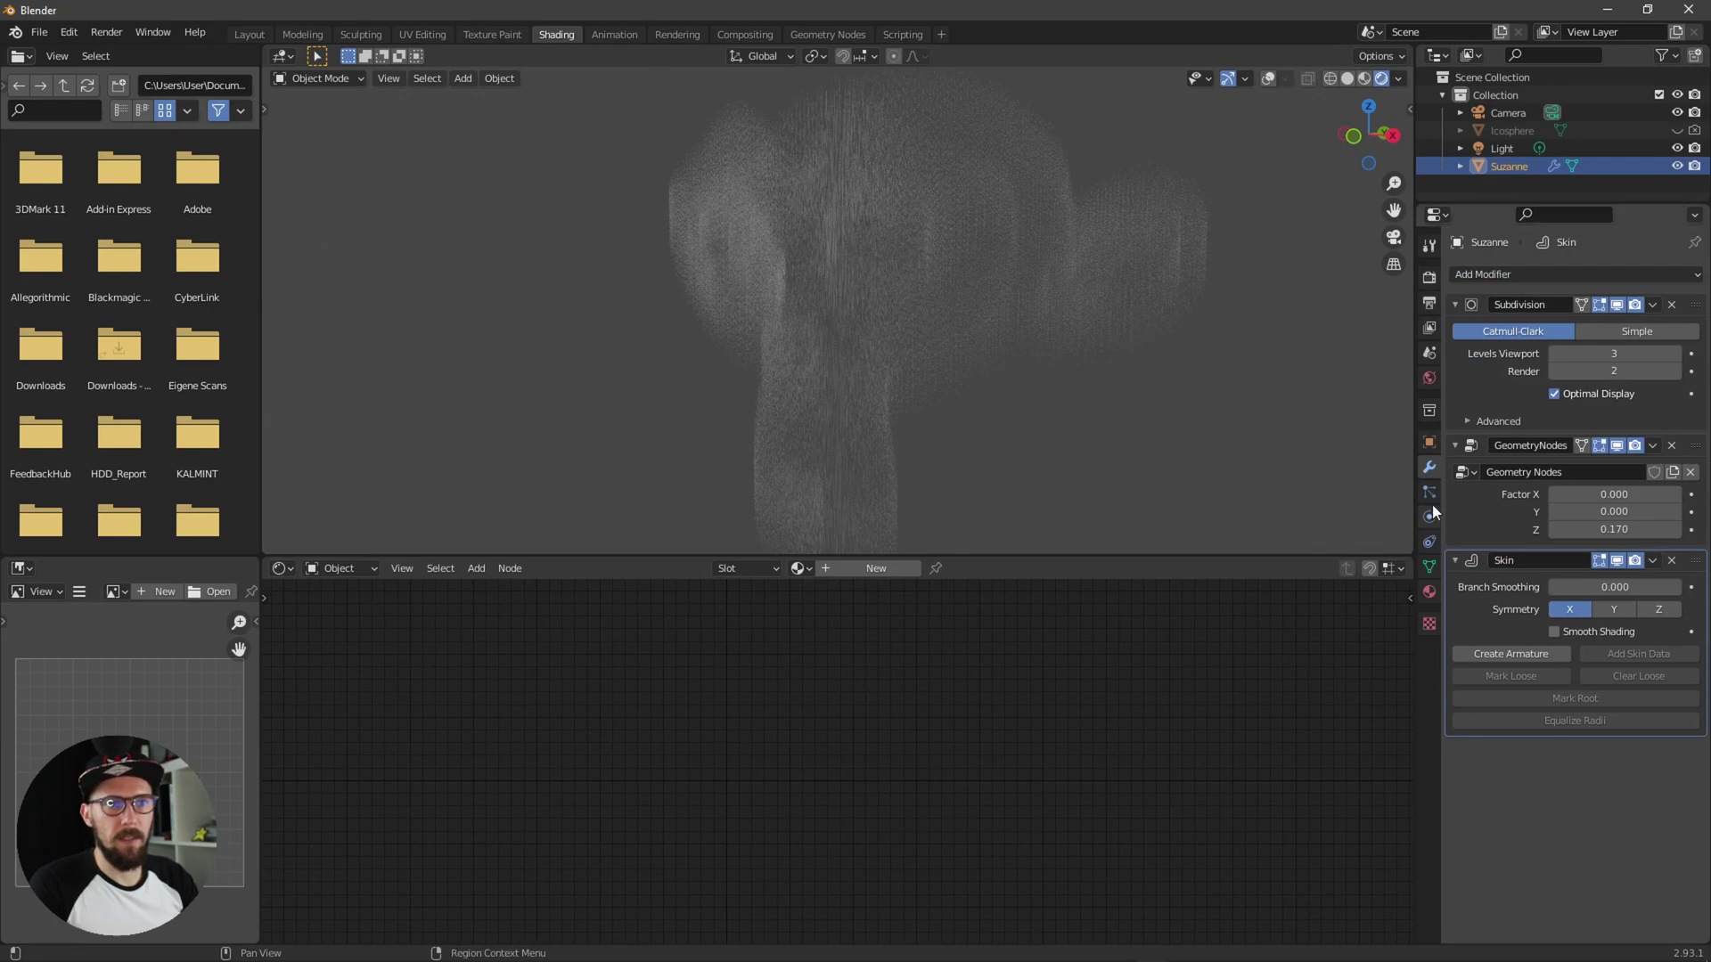
Step: Give Suzanne a new material with a bright blue Base Color
left_click(875, 570)
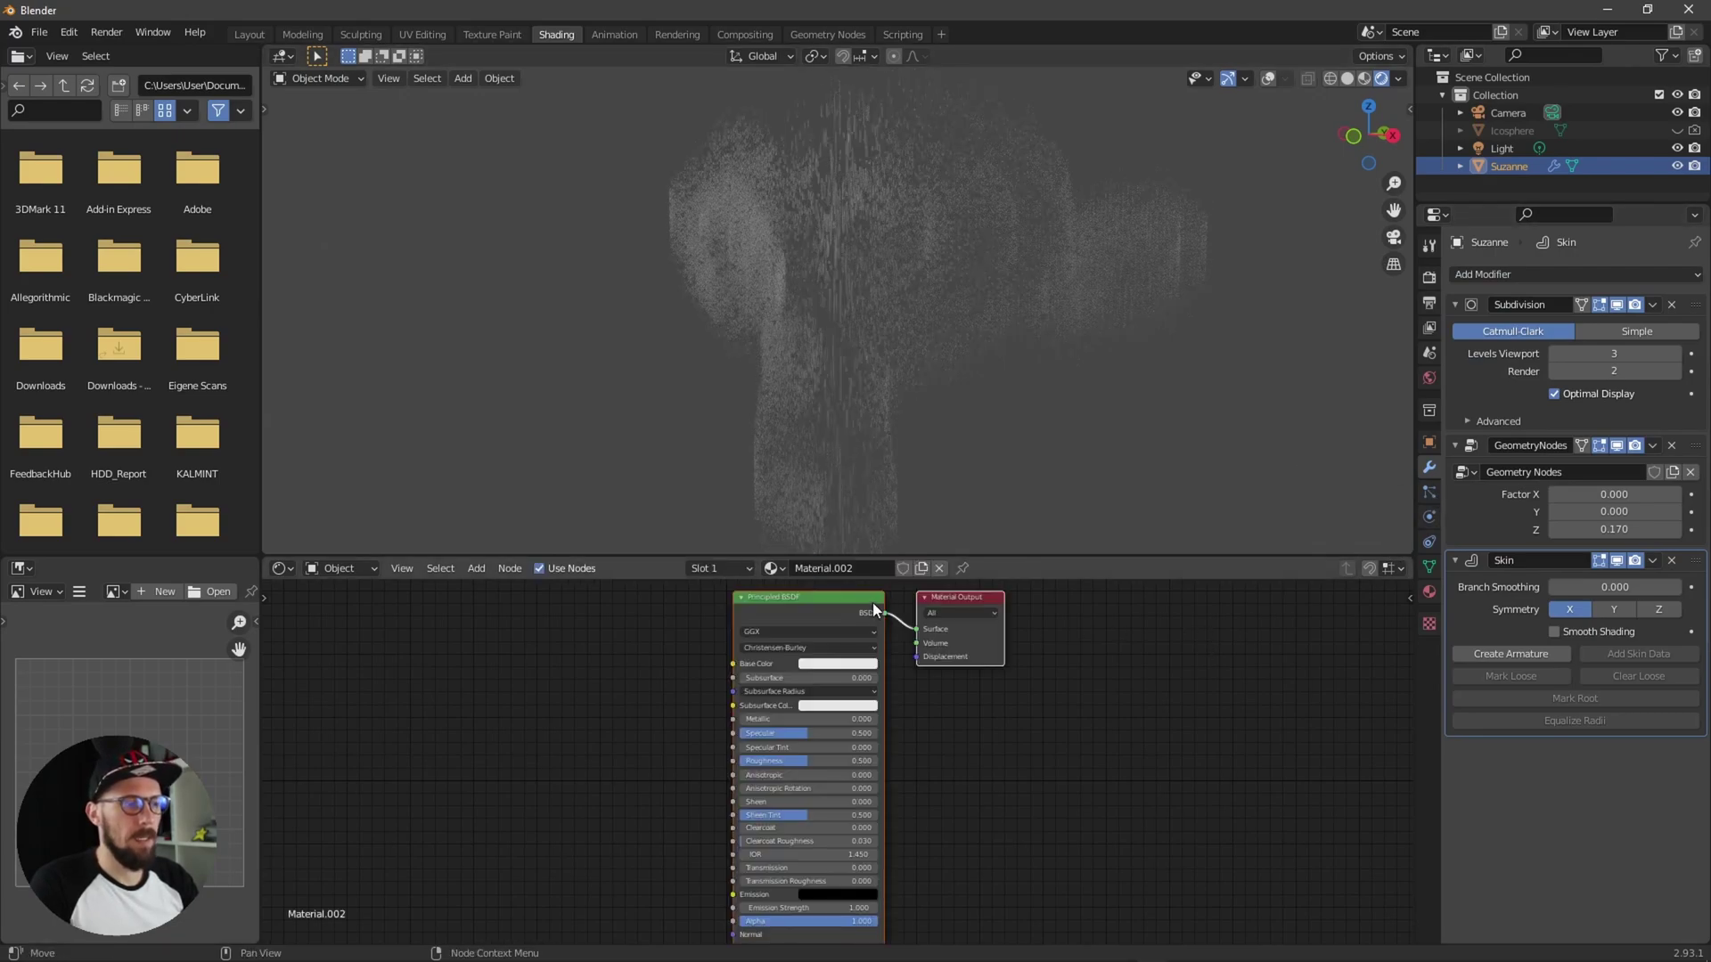
left_click(836, 665)
left_click(905, 514)
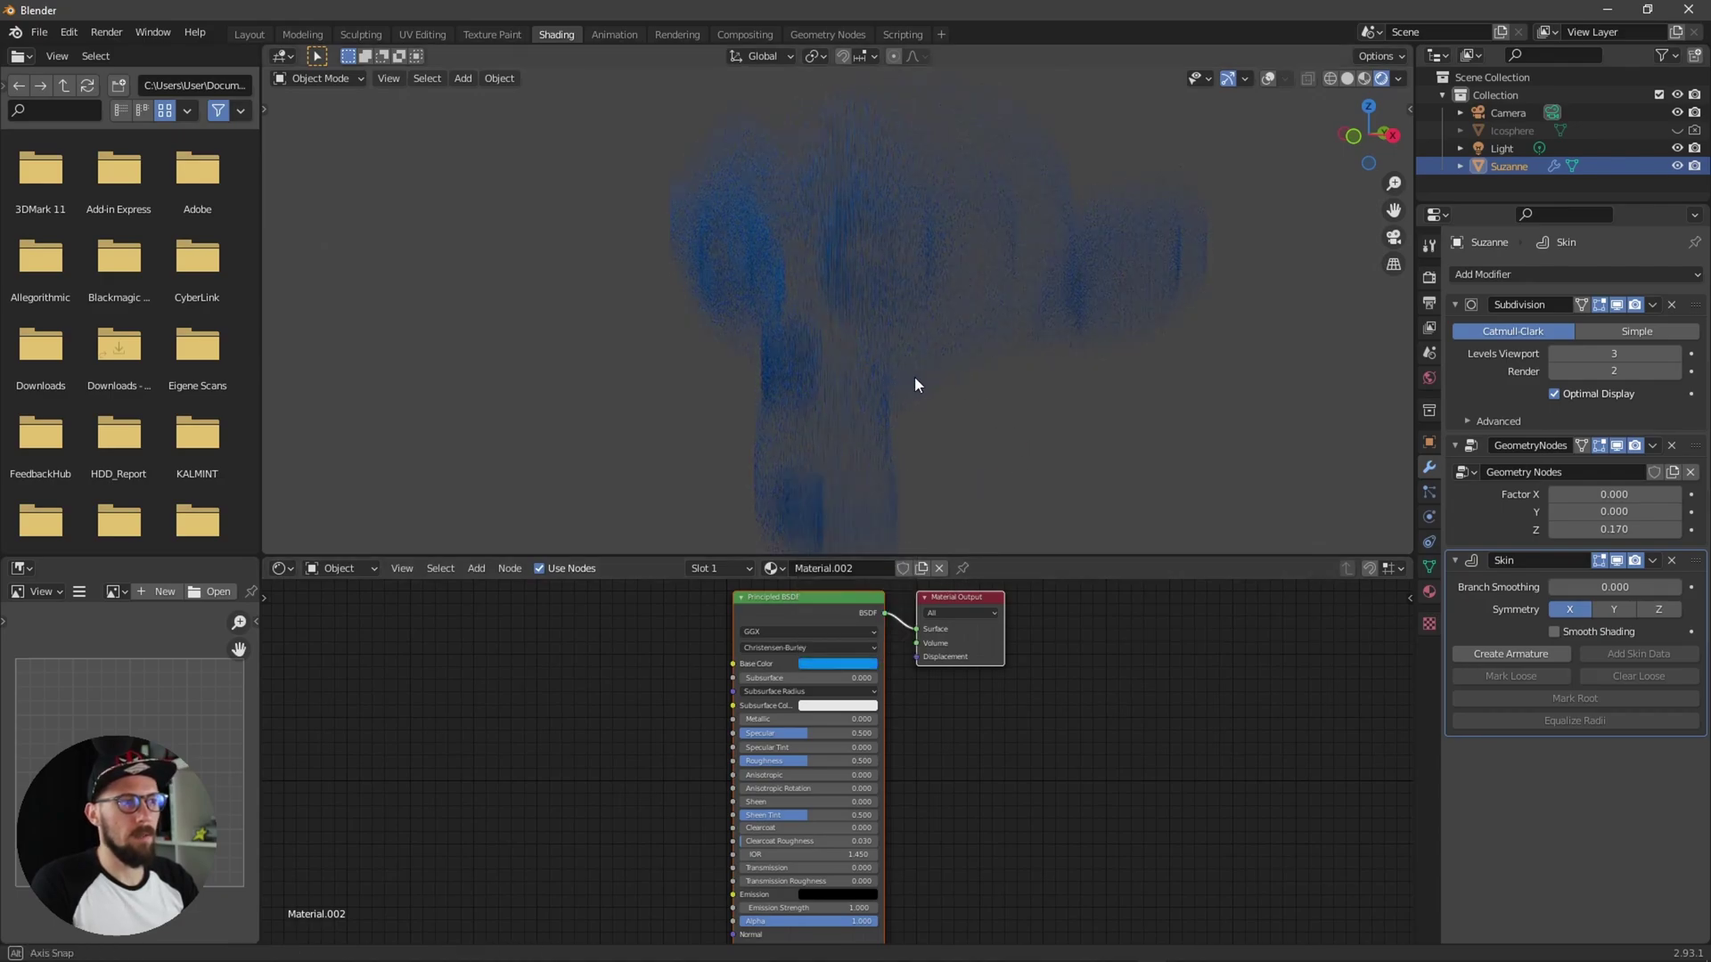
middle_click_drag(916, 384, 879, 439)
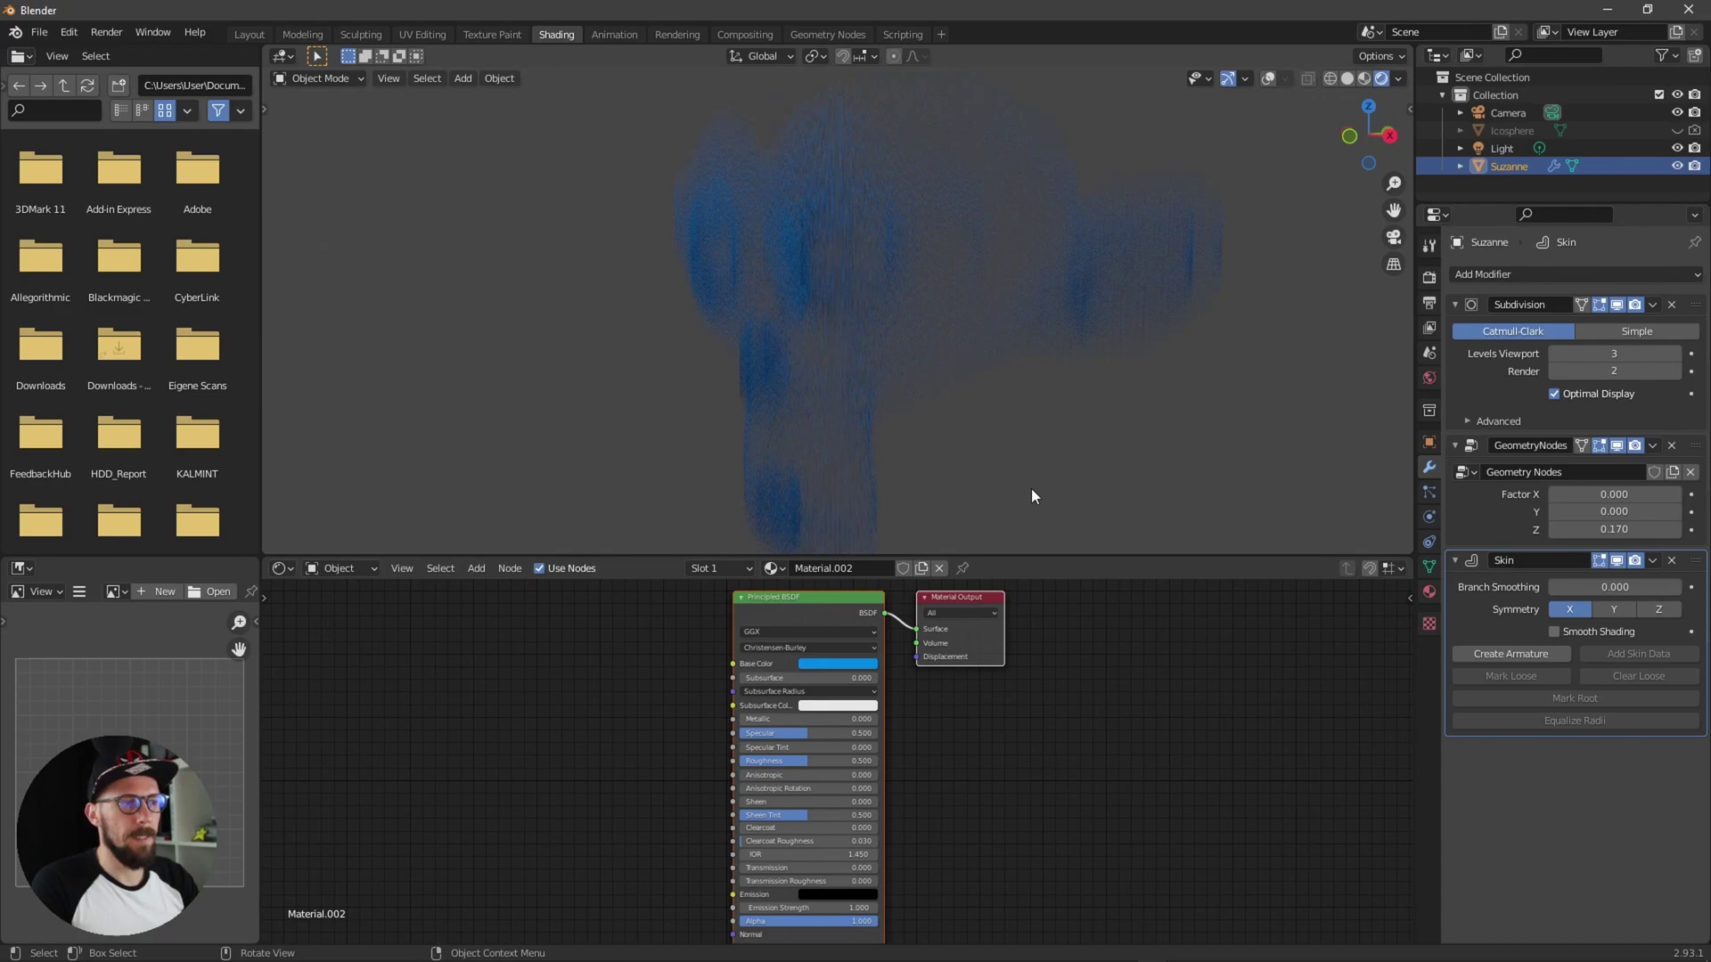
middle_click_drag(1008, 458, 973, 463, "ctrl")
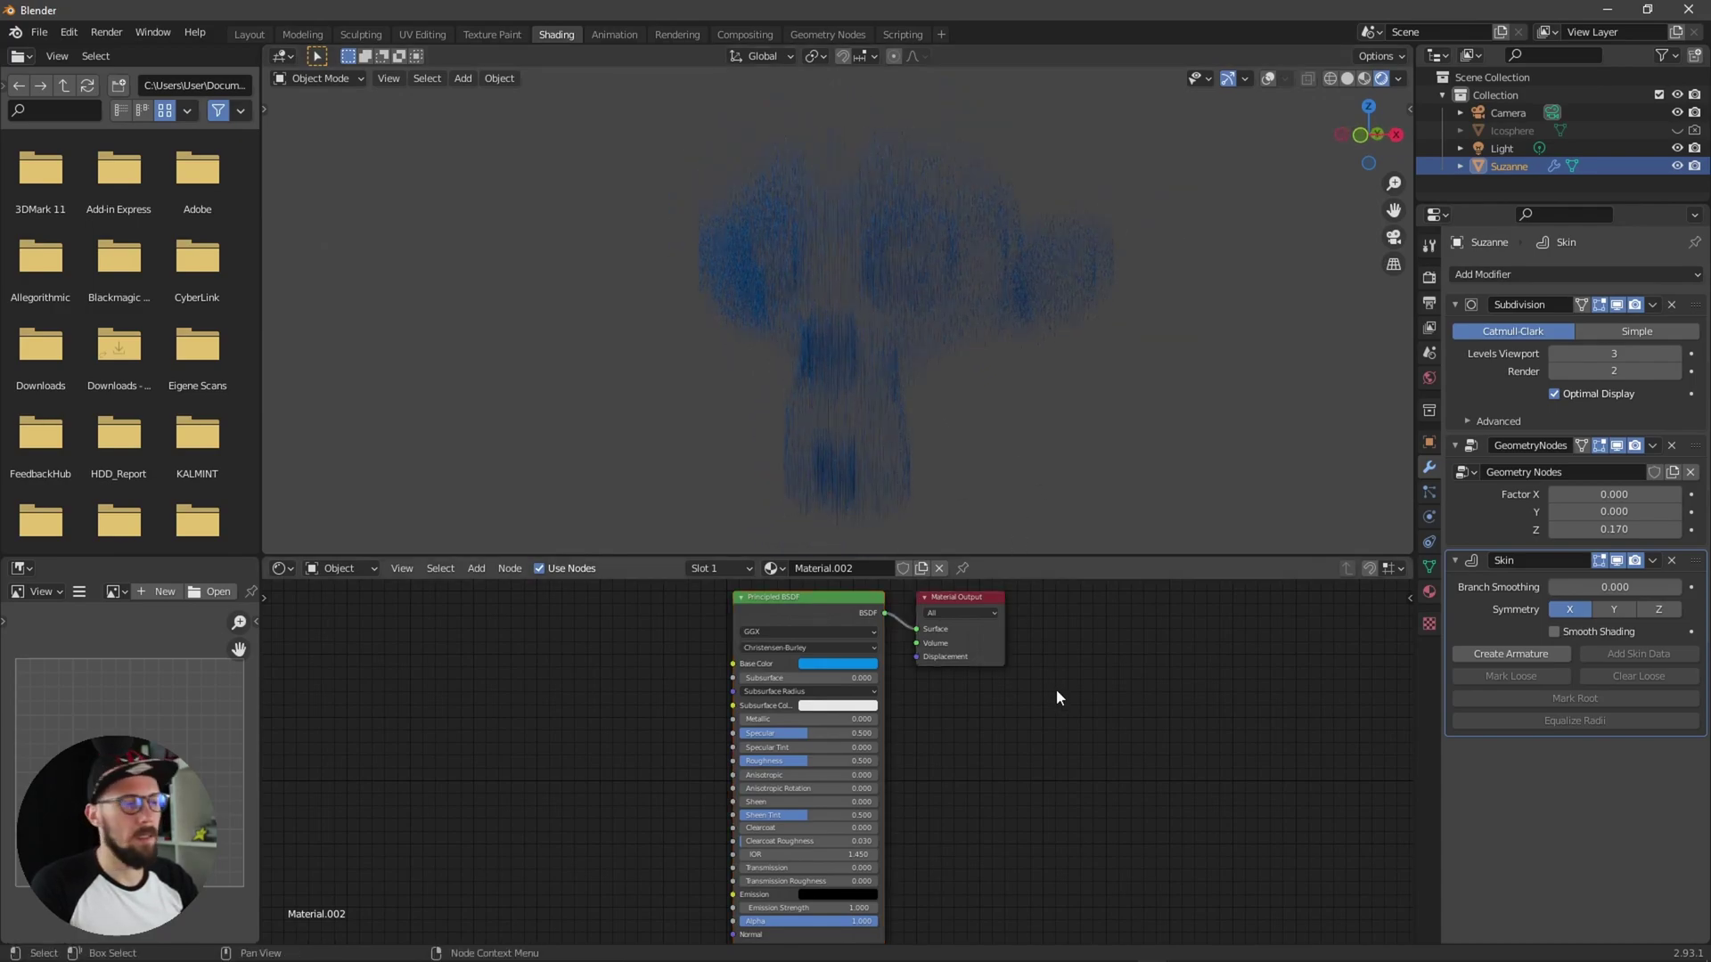
middle_click_drag(854, 601, 1133, 762)
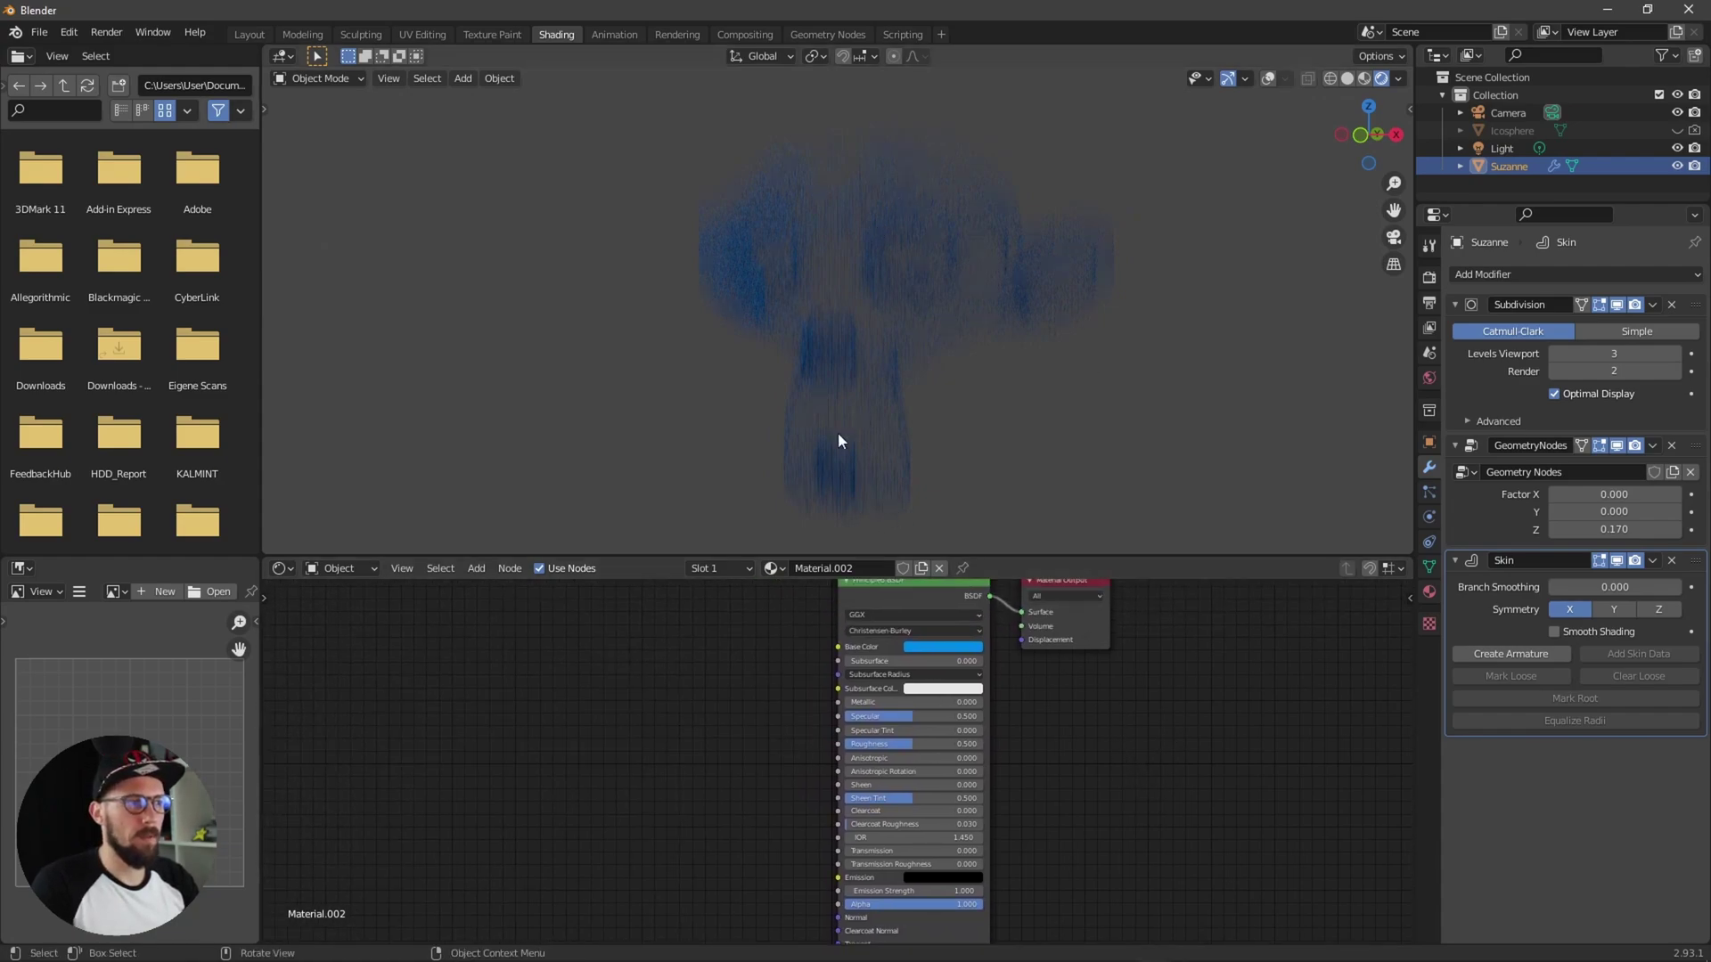
middle_click_drag(953, 308, 905, 297)
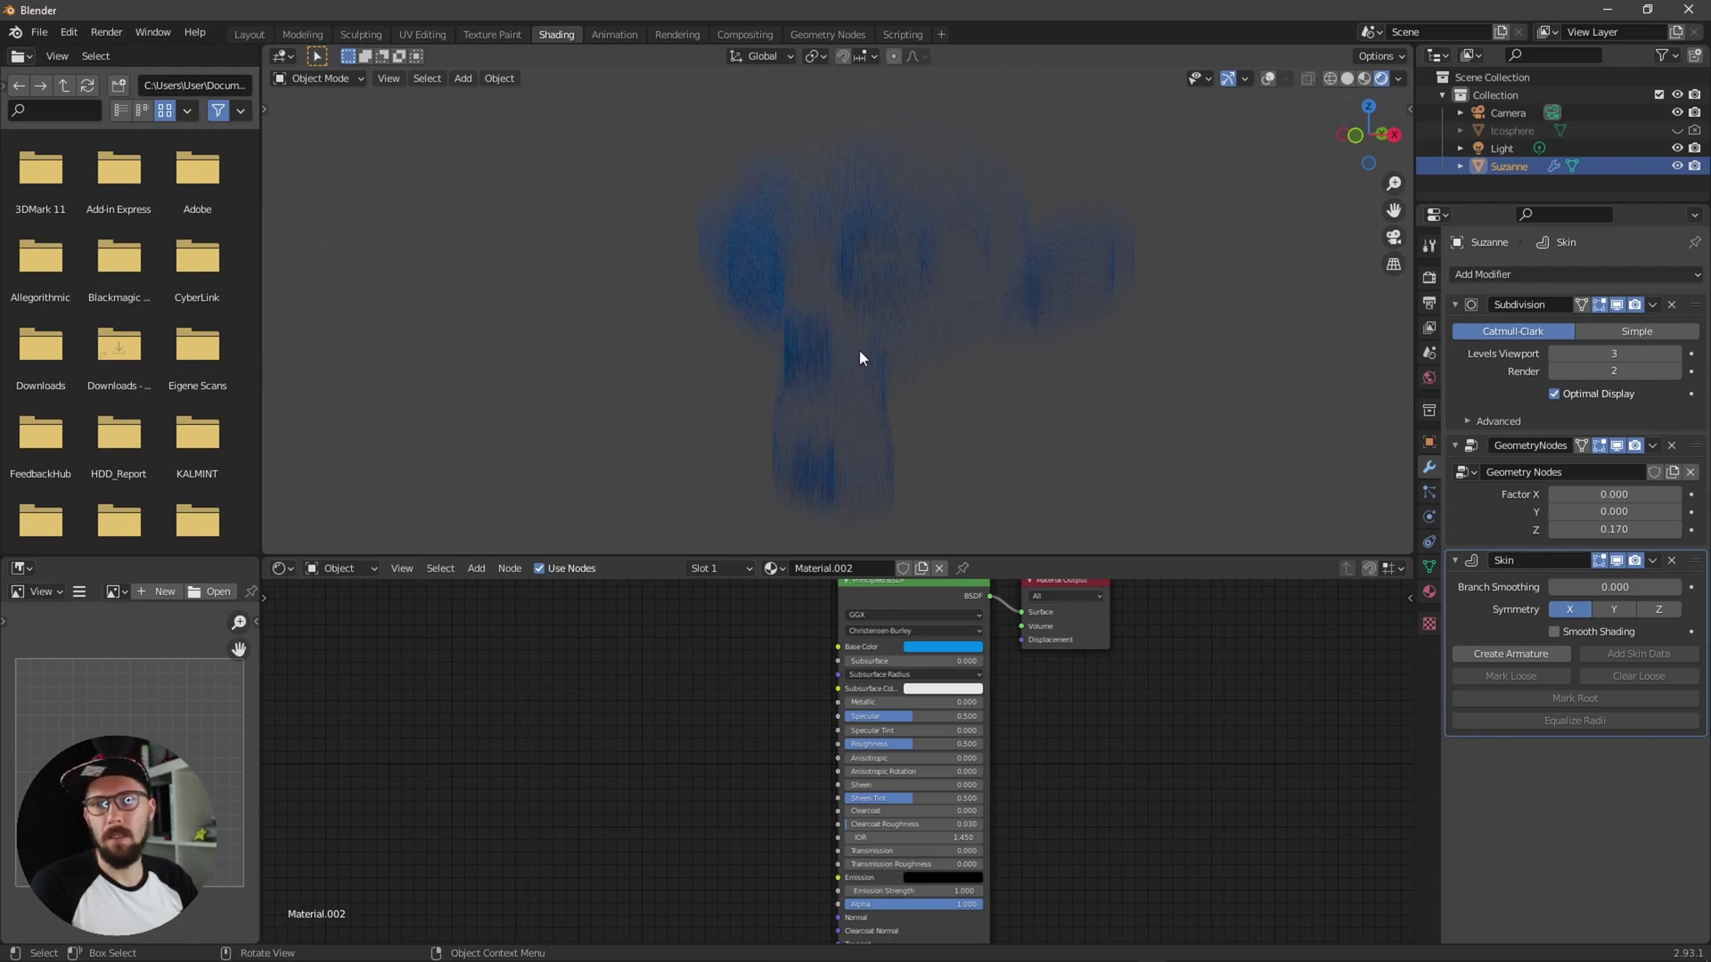
left_click_drag(884, 456, 895, 459, "alt")
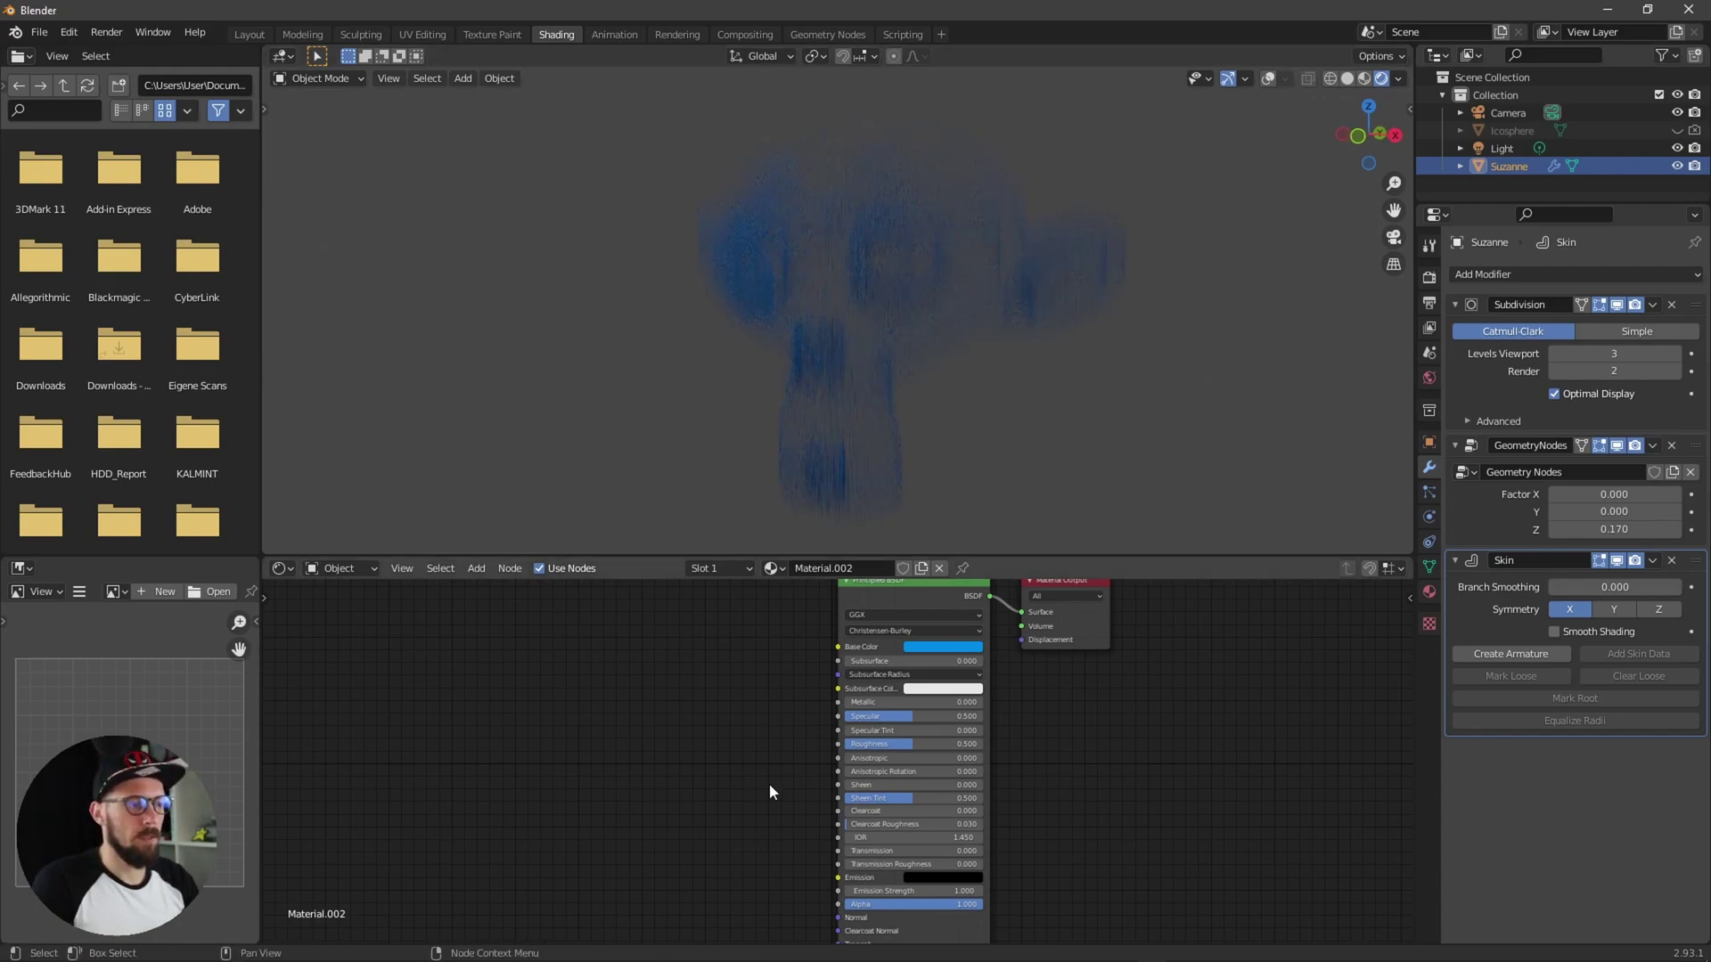
Step: Add a ColorRamp node to Suzanne's material and connect its Color output to the Principled BSDF's Emission input
left_click_drag(741, 779, 761, 745, "alt")
scroll(761, 747, "up", 1)
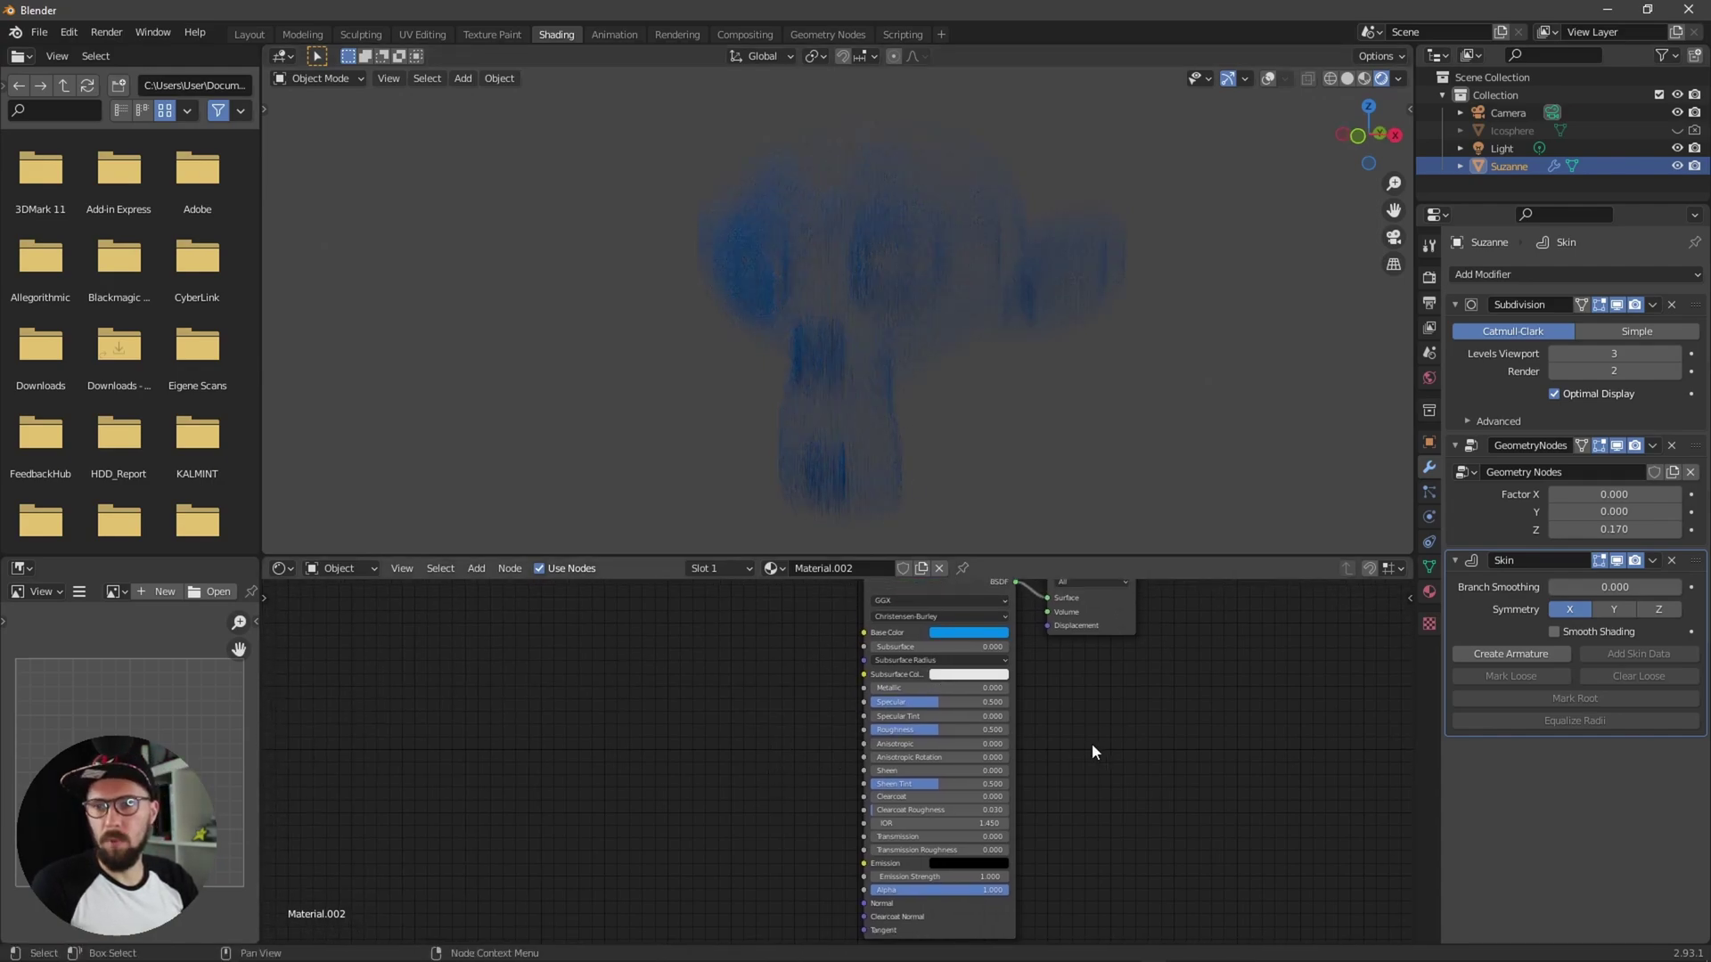
scroll(745, 792, "up", 1)
key("shift+a")
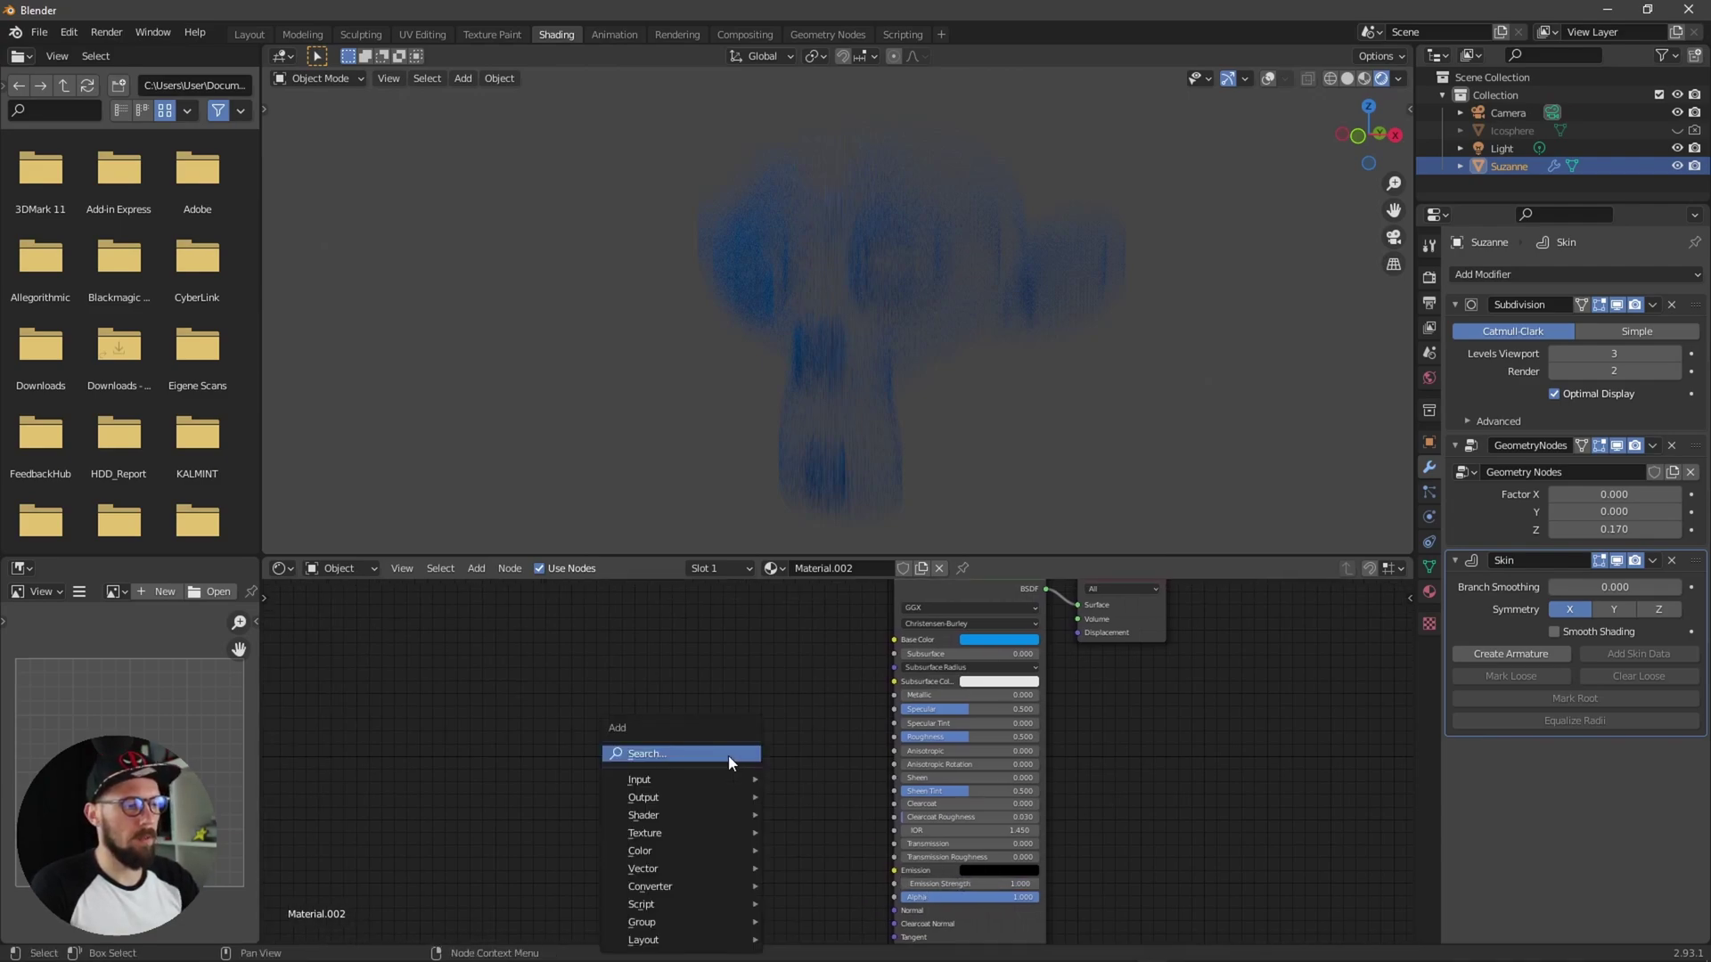
left_click(729, 756)
type("ramp")
key("Return")
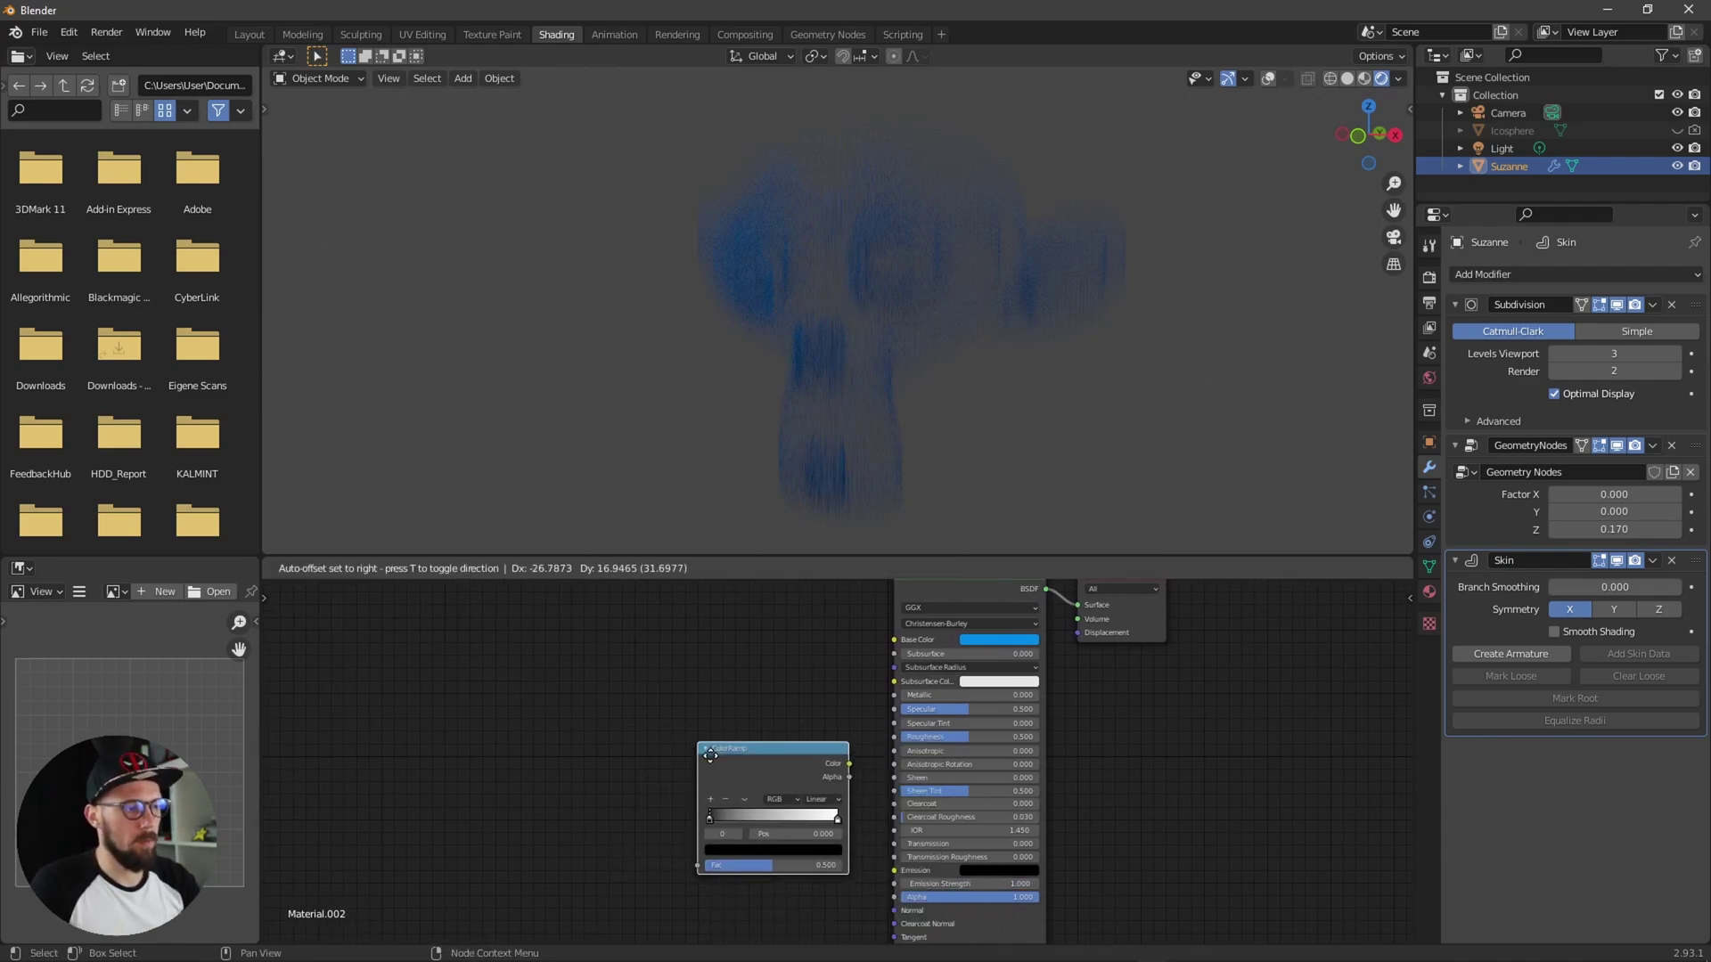
left_click(773, 751)
left_click_drag(770, 752, 890, 872)
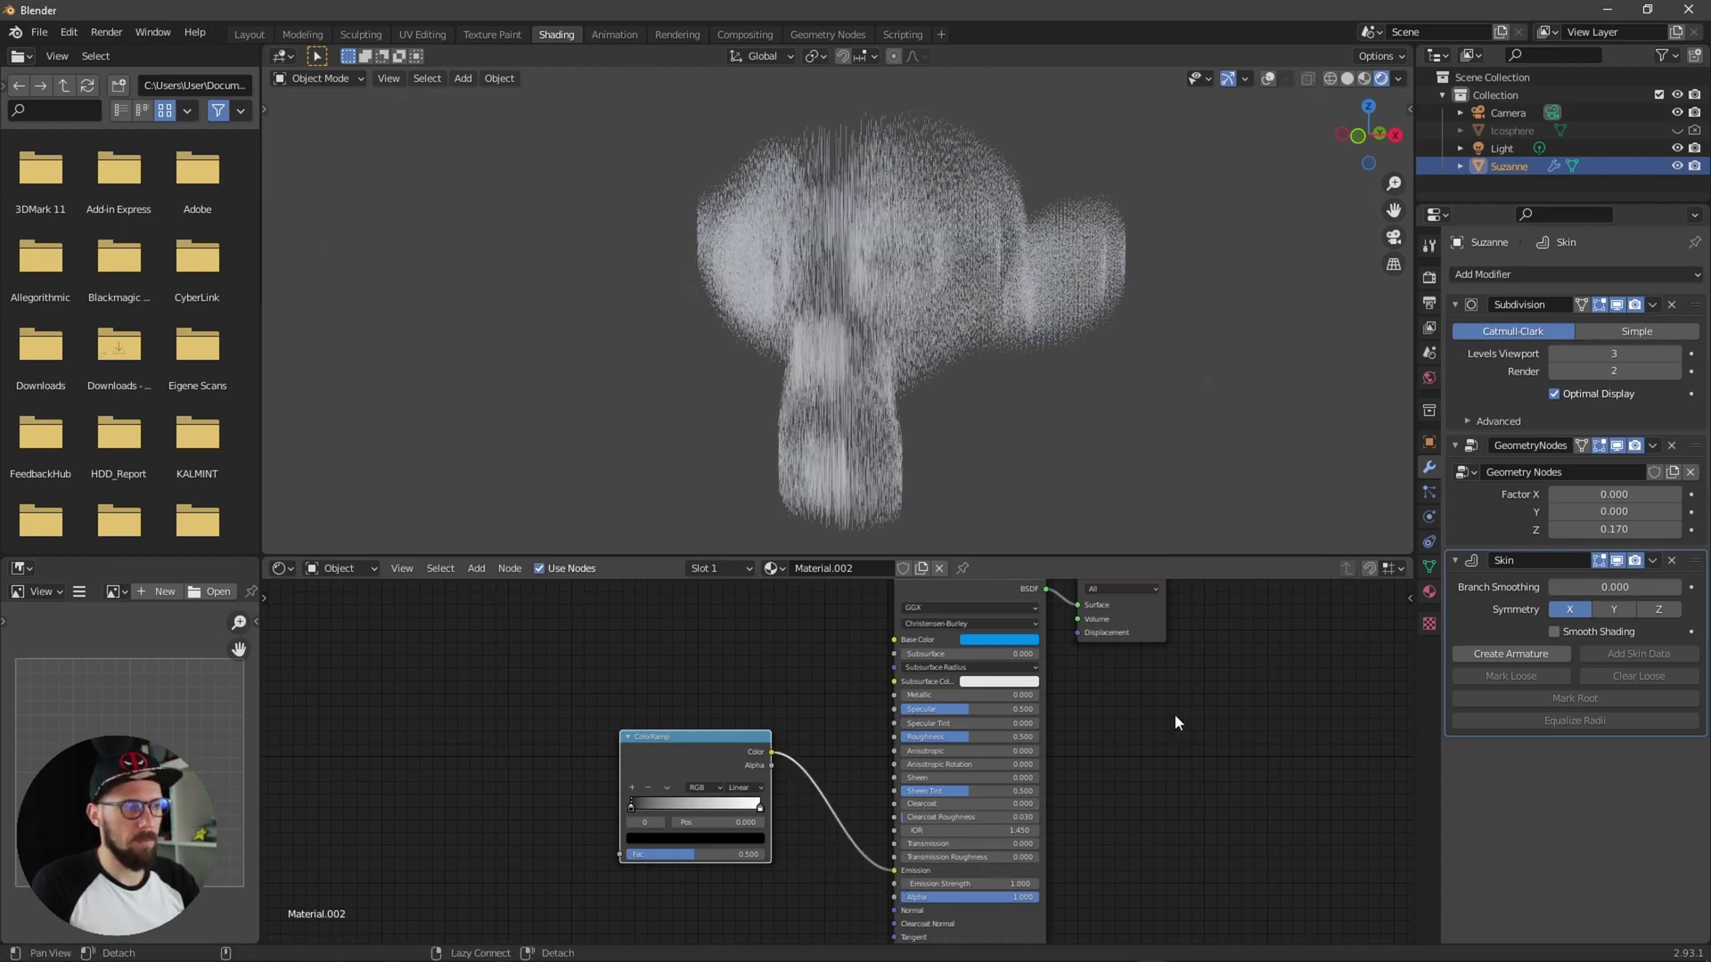
Step: Add a linked Texture Coordinate, Mapping and Image Texture setup for the ColorRamp and place it higher beside the ramp
middle_click_drag(1175, 713, 1241, 713)
middle_click_drag(686, 709, 964, 750)
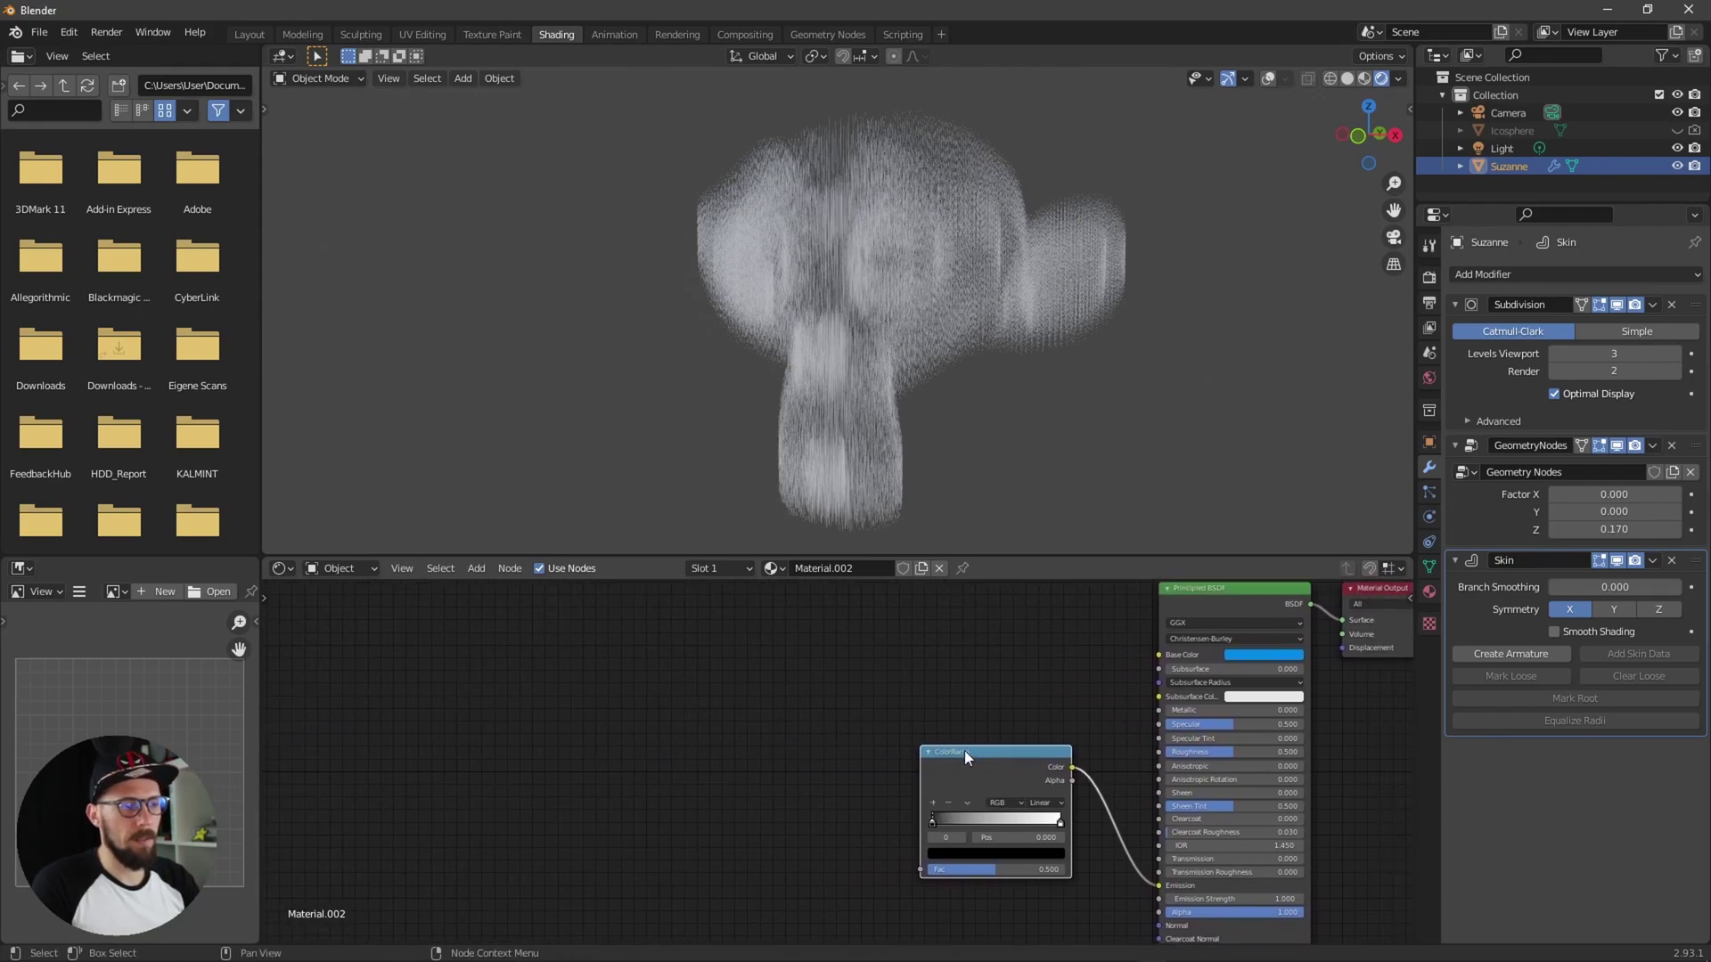
key("ctrl+t")
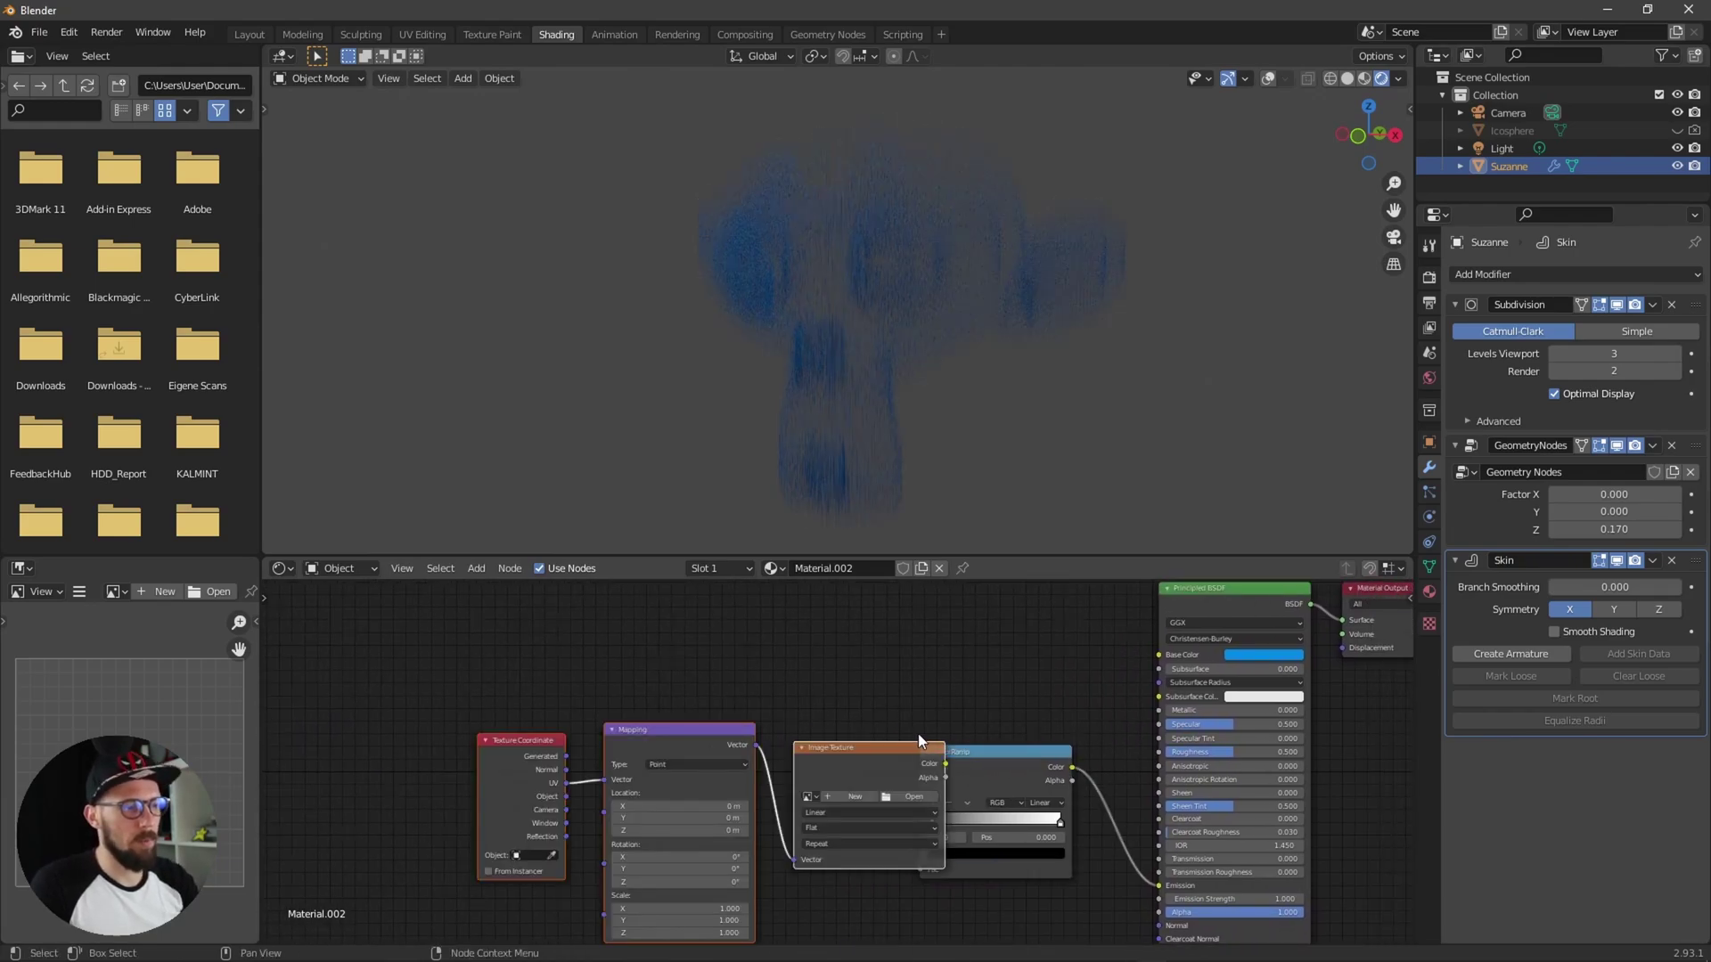
left_click_drag(864, 736, 848, 675)
Step: Delete the Image Texture node and connect the Mapping node's Vector output to the ColorRamp's Fac input
left_click(896, 682)
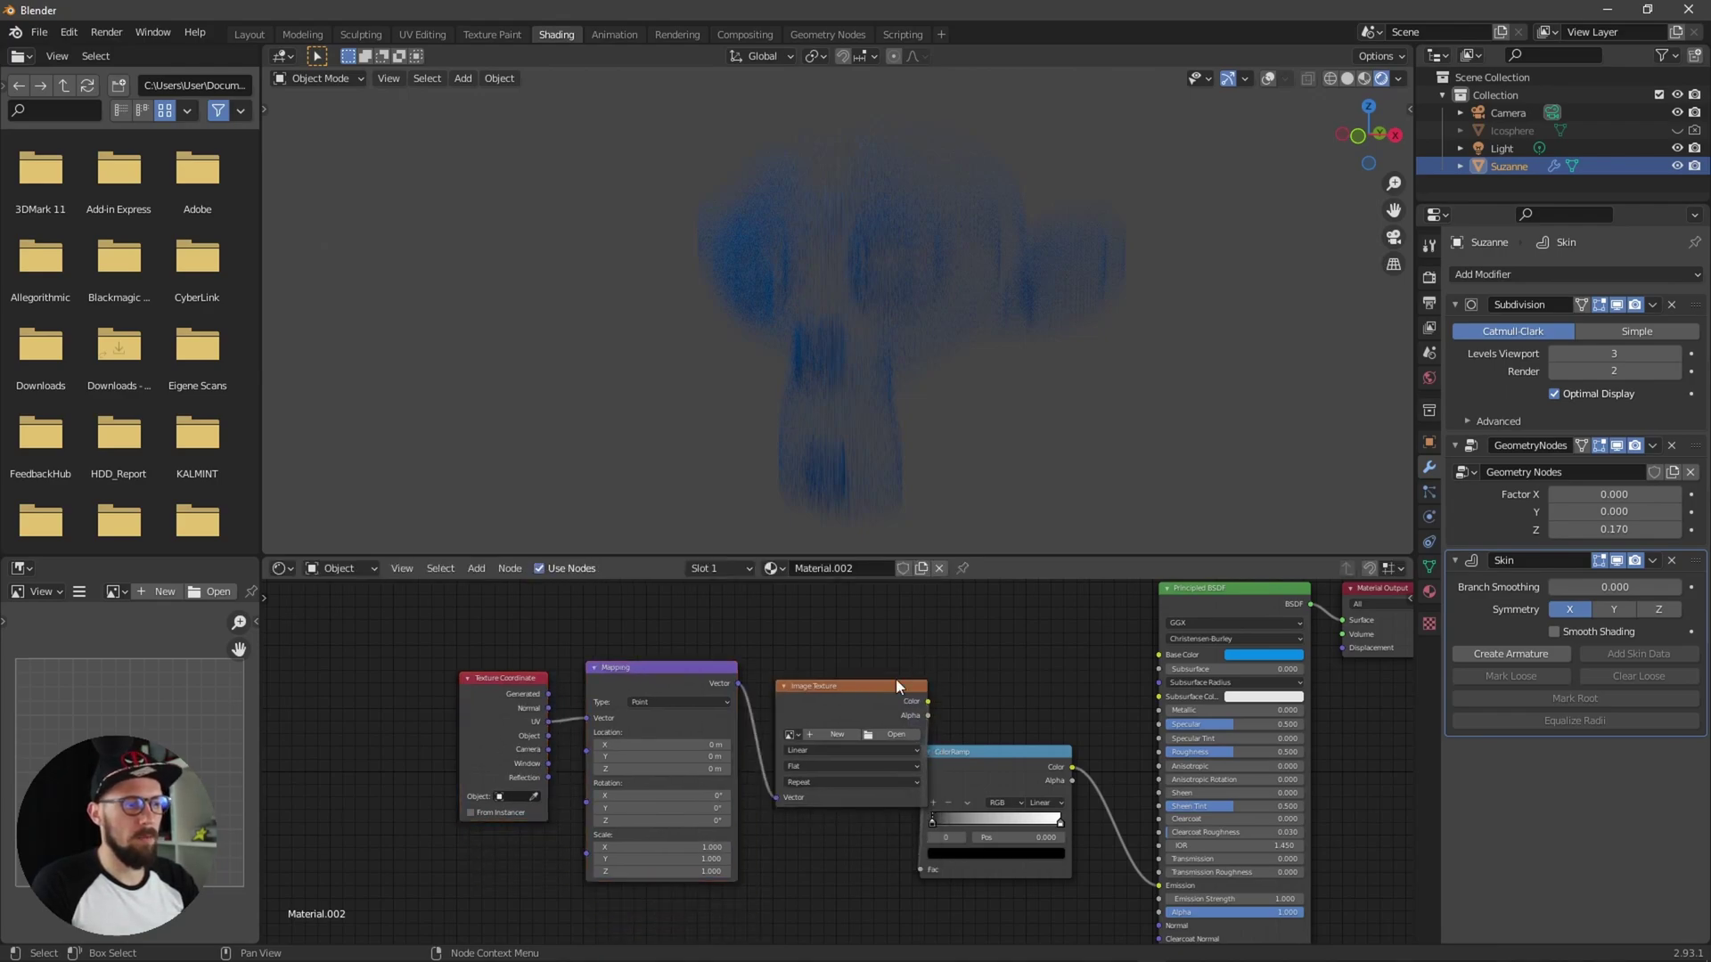
left_click(906, 686)
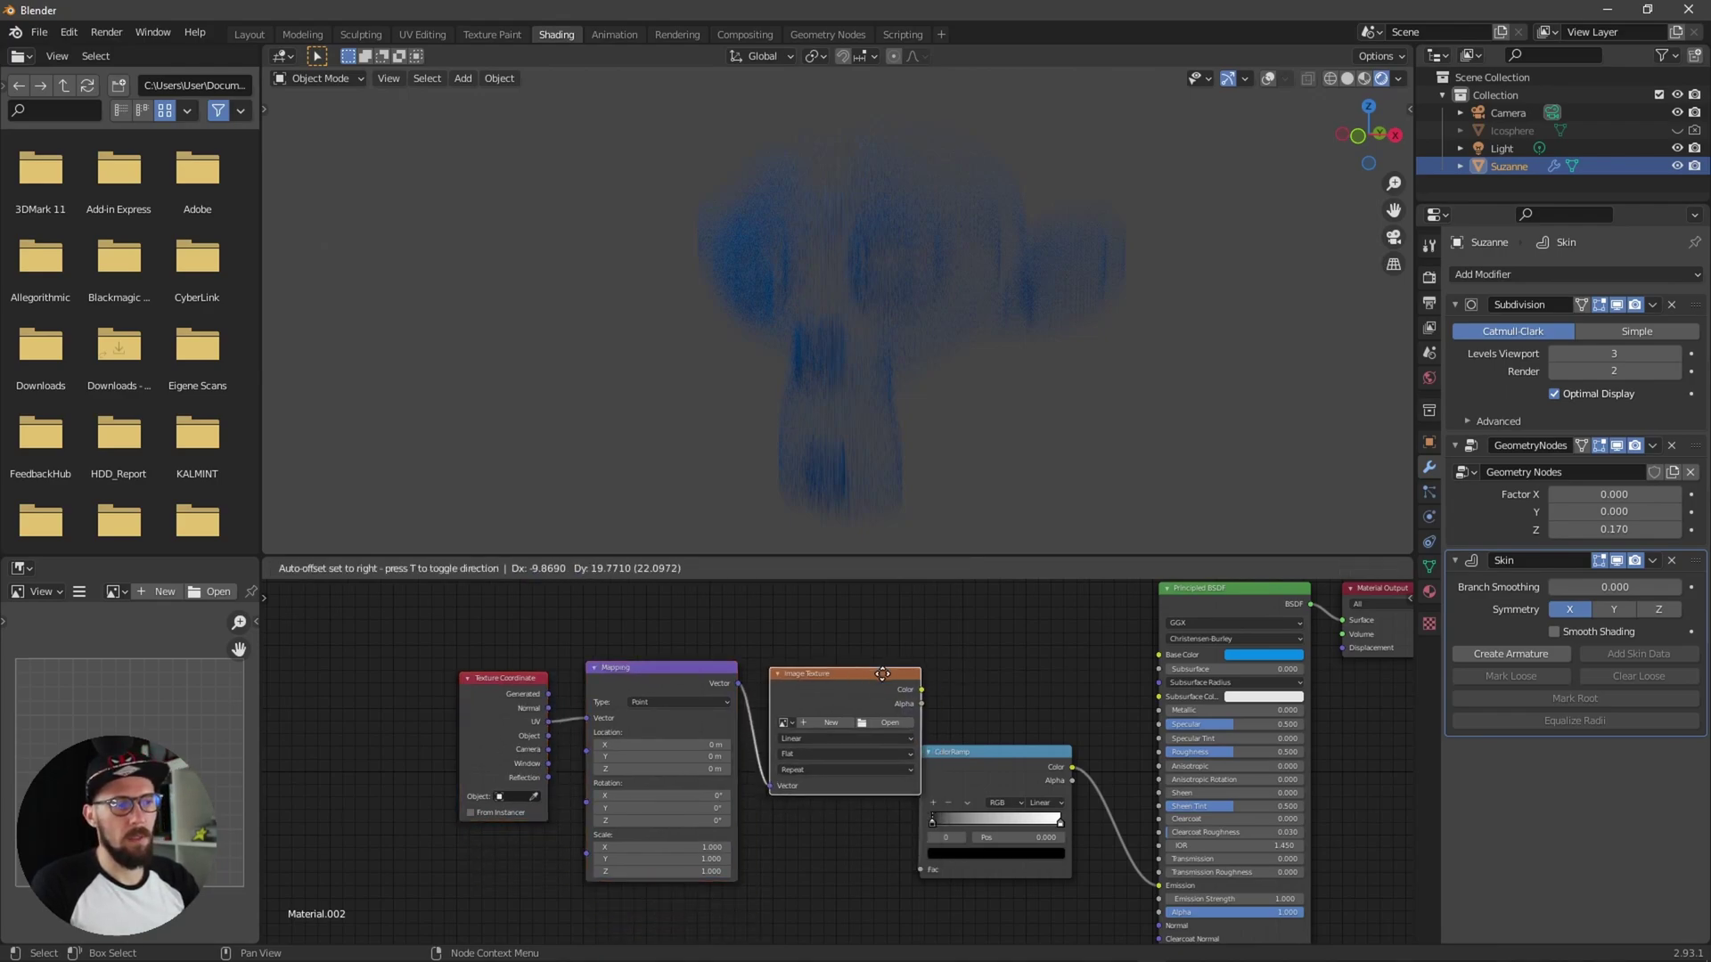
key("x")
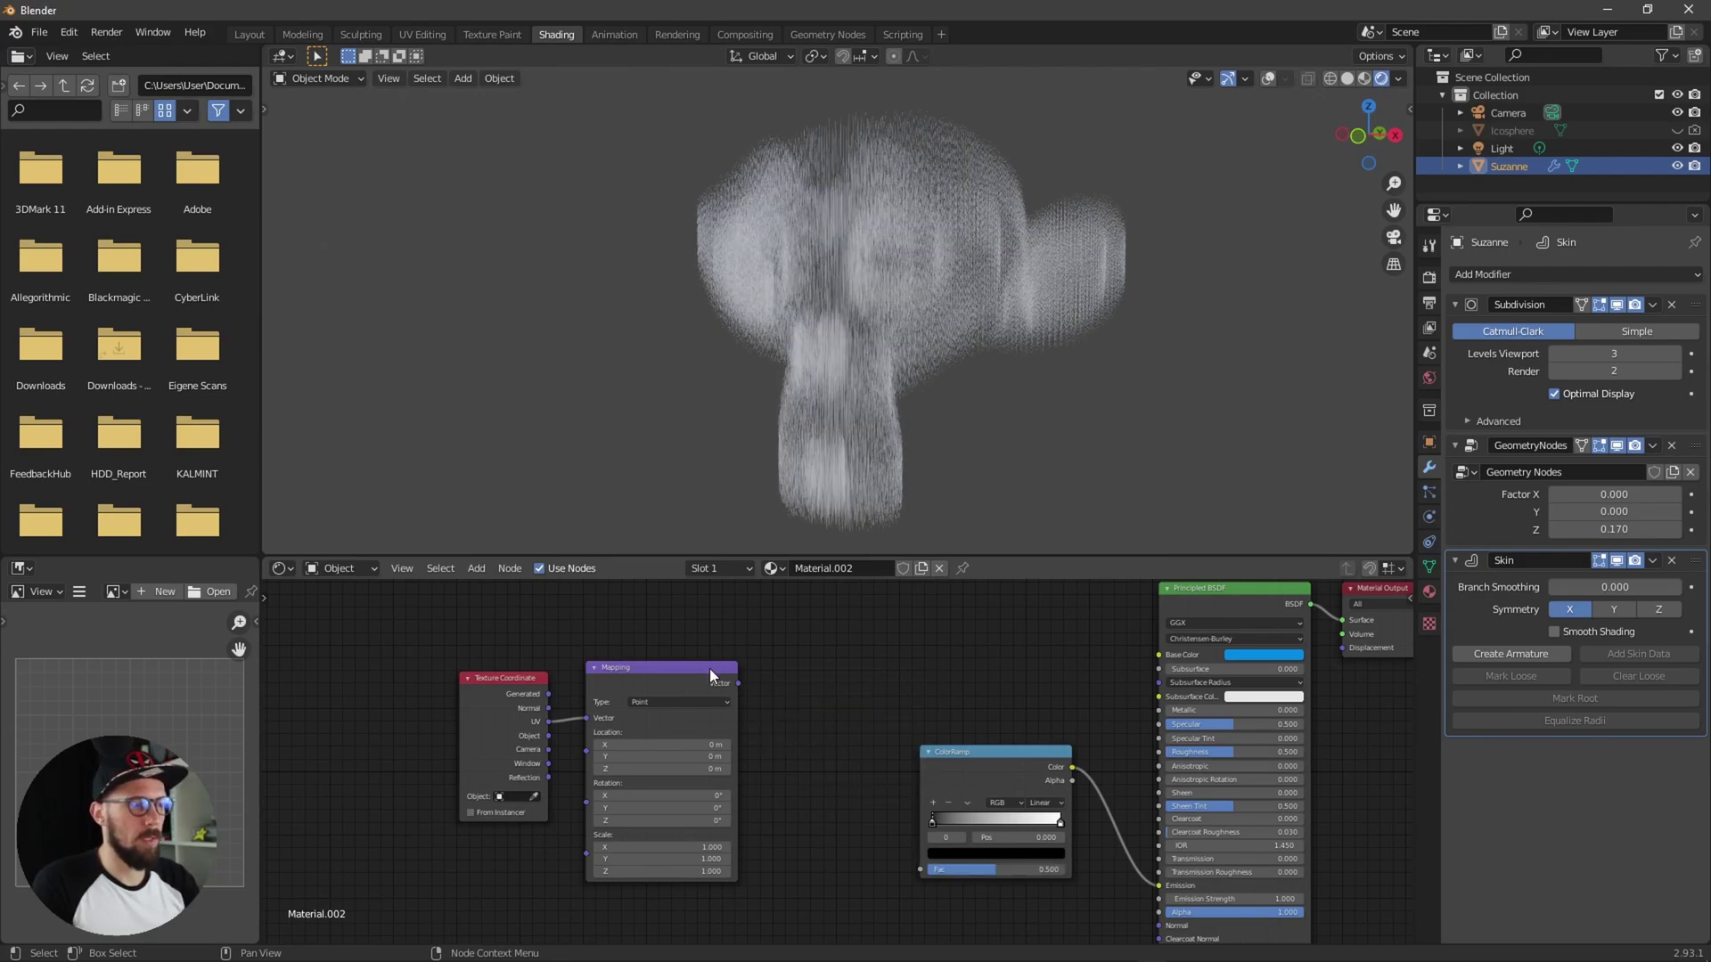
left_click_drag(709, 668, 922, 868)
Step: Connect the Texture Coordinate node's Generated output to the Mapping node's Vector input in place of UV
middle_click_drag(817, 662, 897, 667)
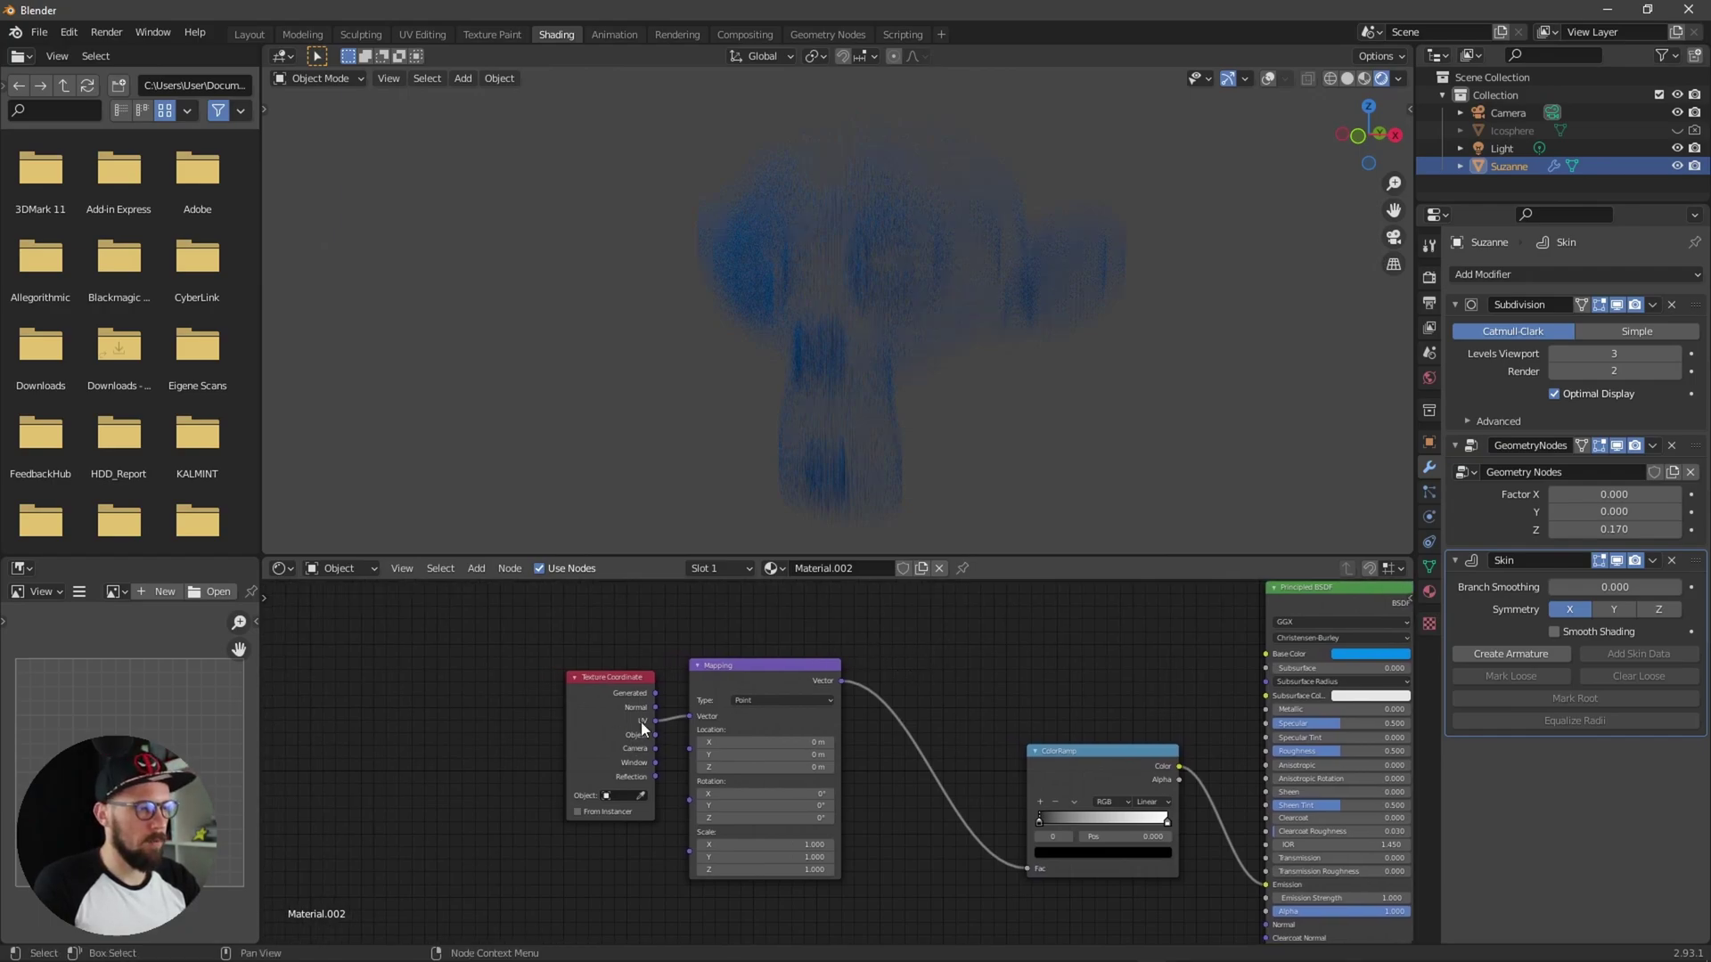
left_click_drag(628, 691, 693, 716)
scroll(908, 708, "down", 6, "ctrl")
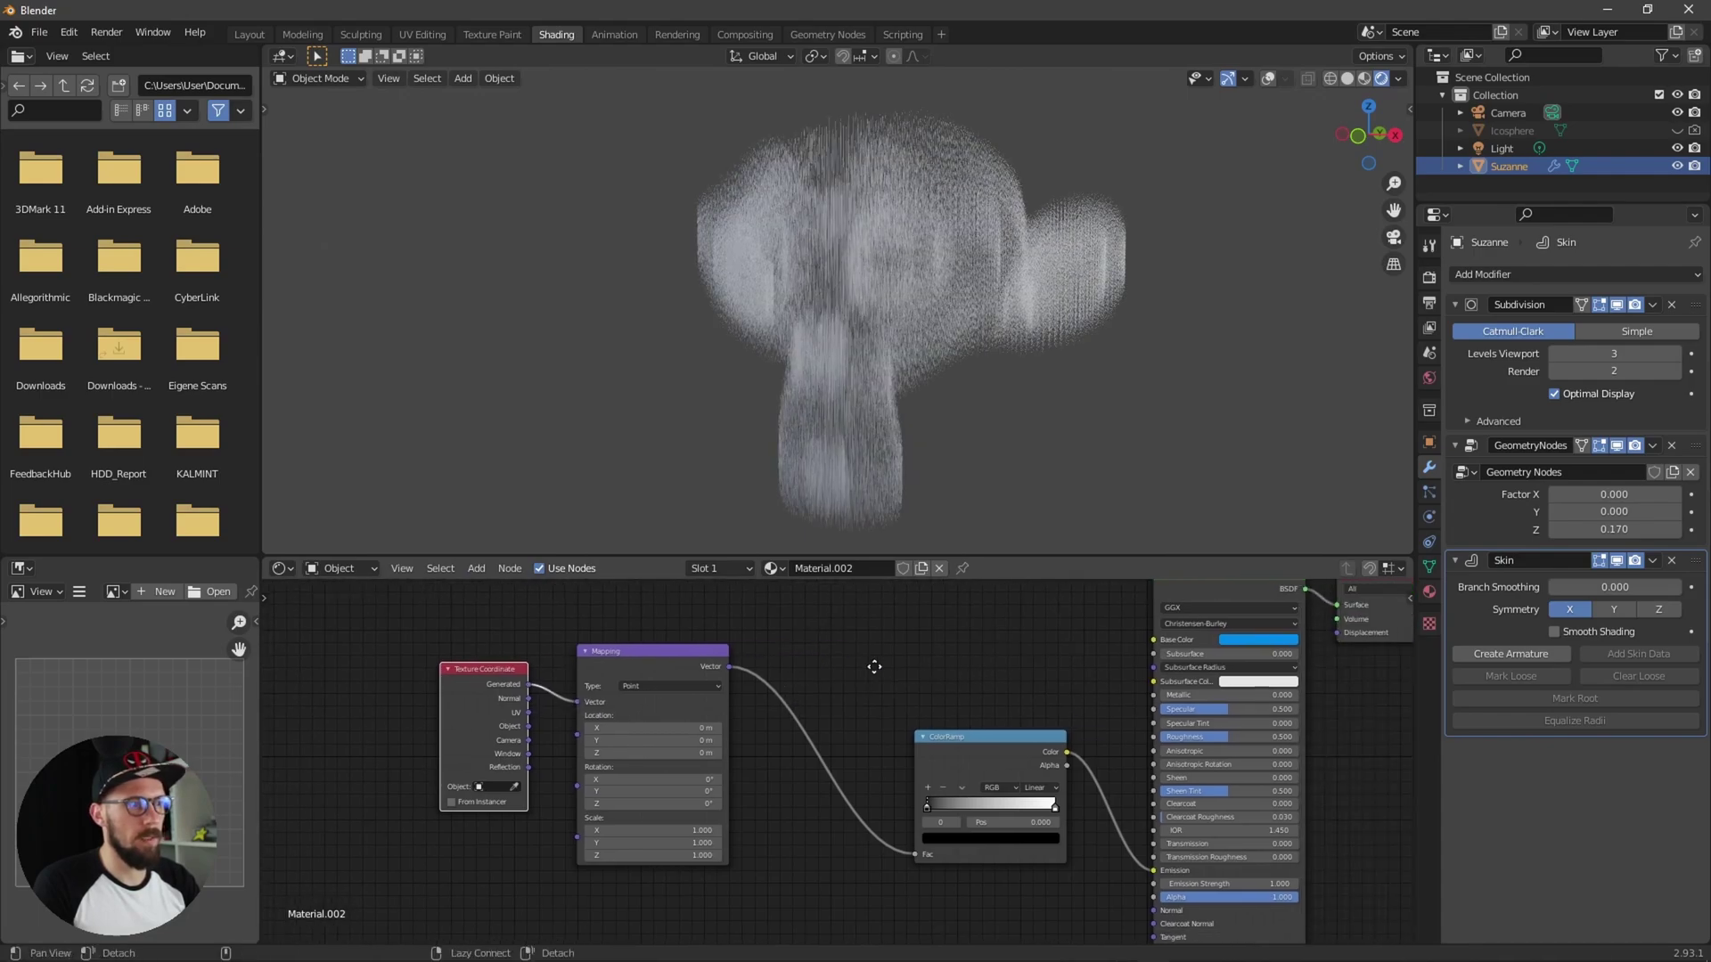
Step: Try shifting the ColorRamp's black stop inward, then return it towards the start of the gradient
left_click(871, 738)
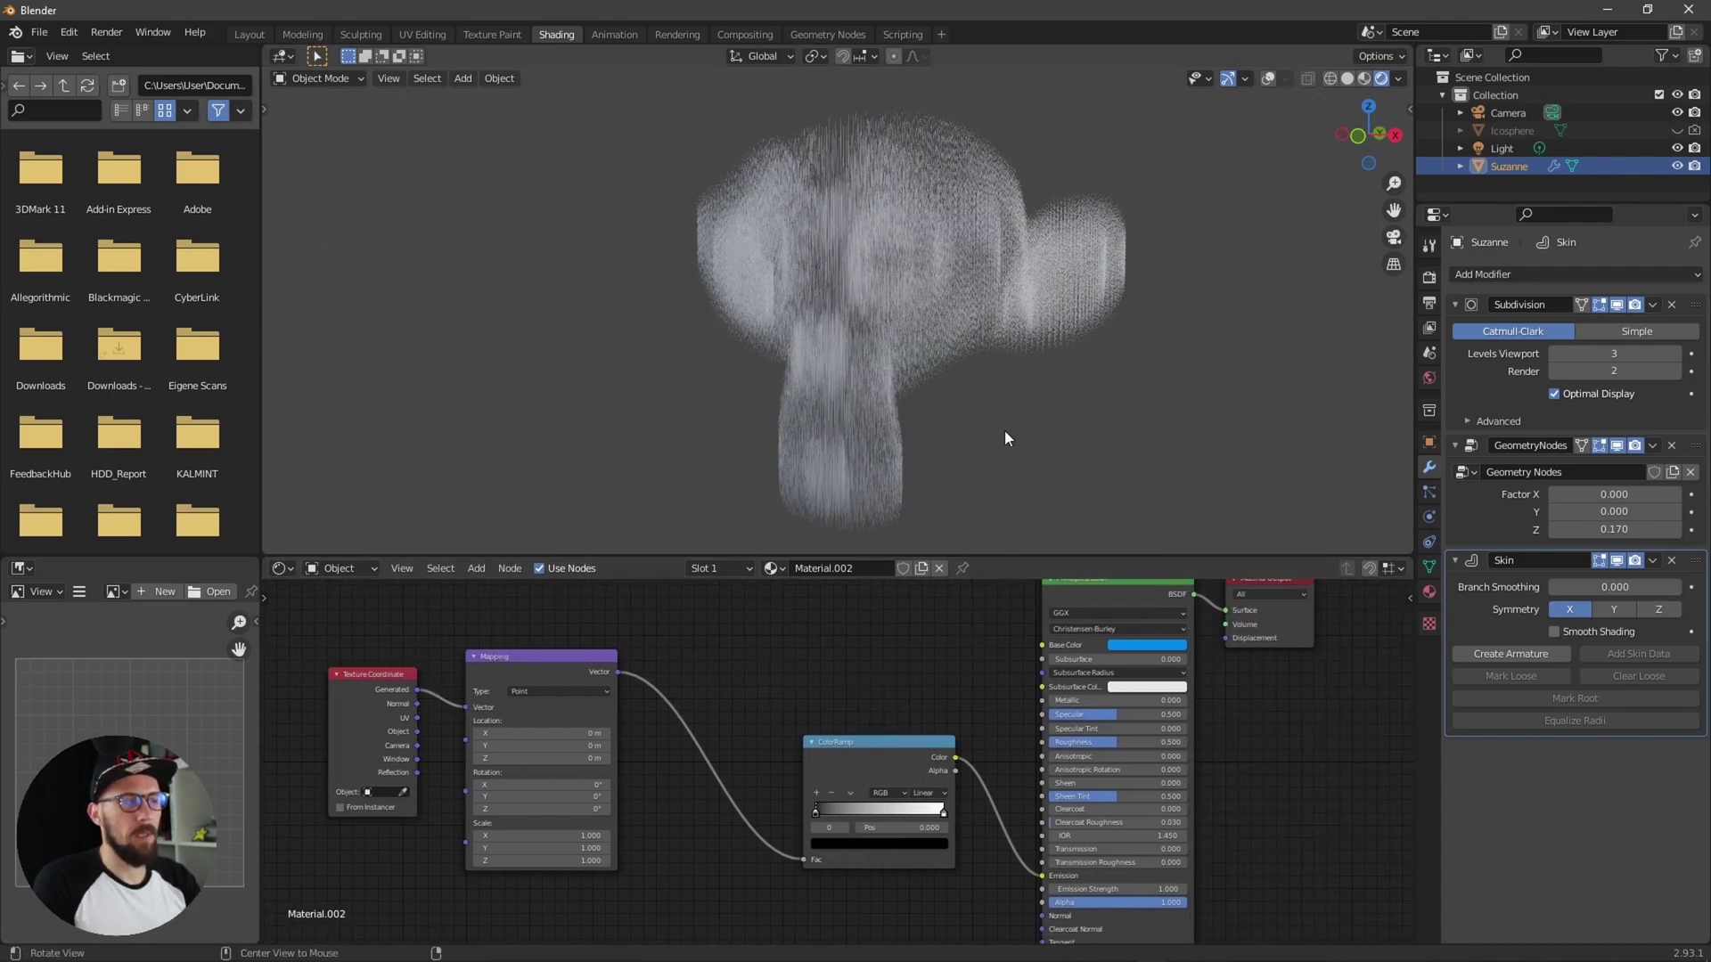
left_click_drag(815, 810, 854, 809)
key("KP_1")
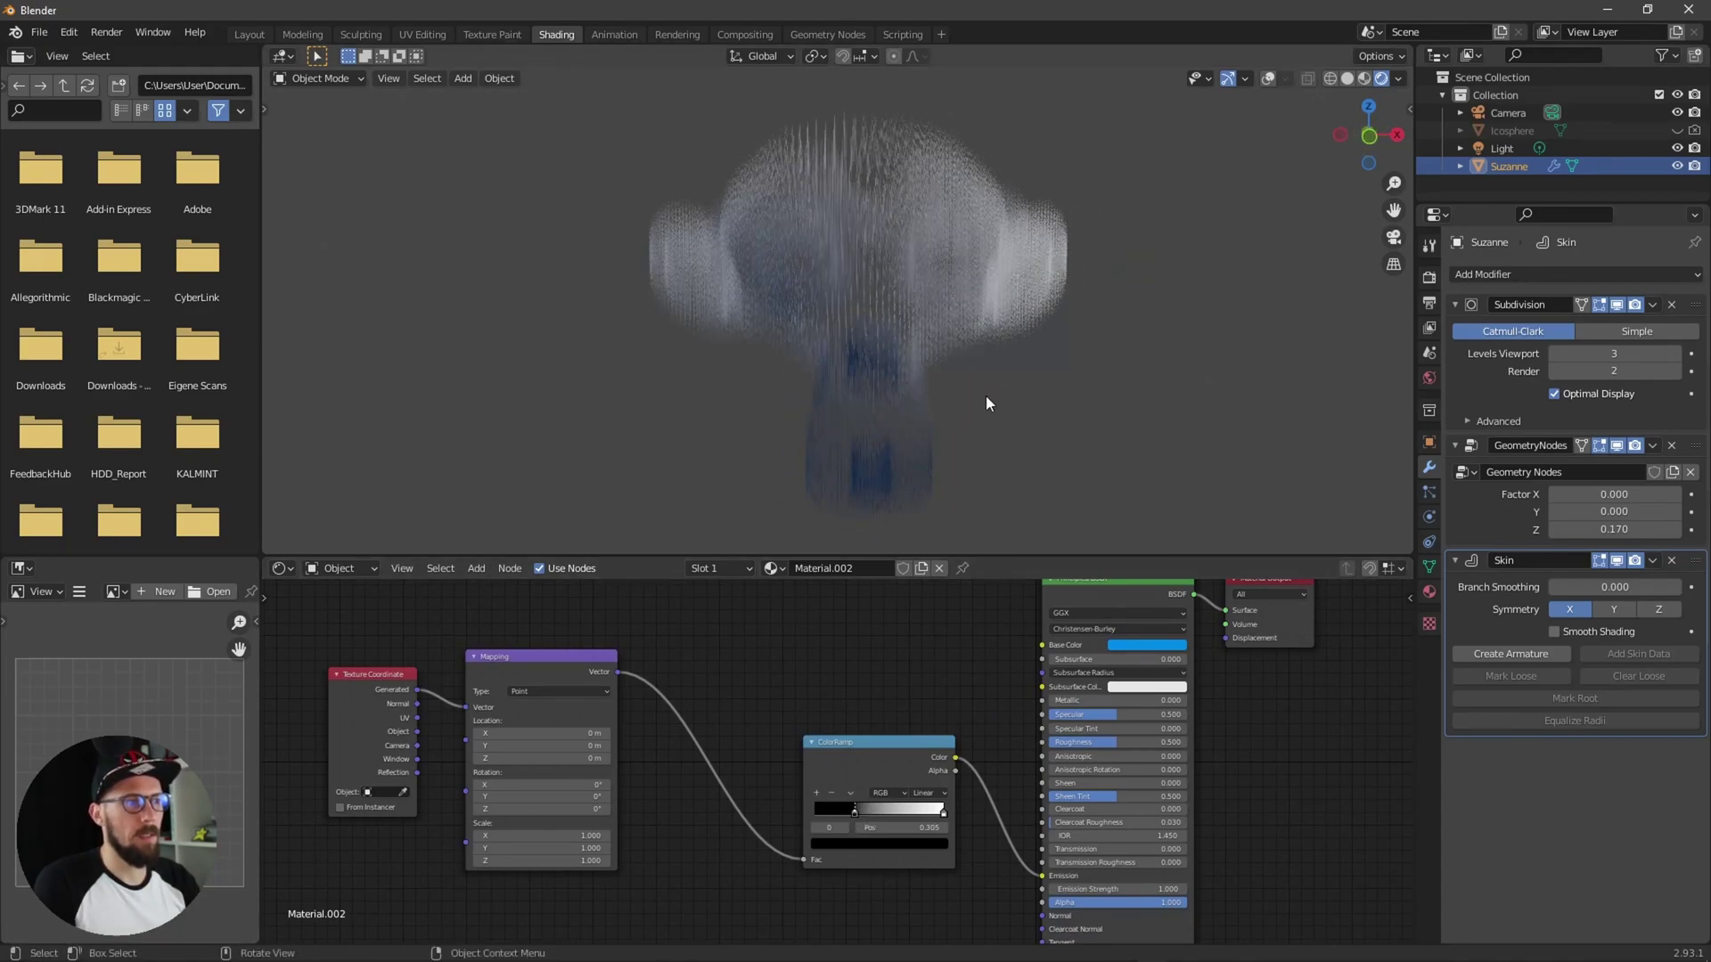
middle_click_drag(1026, 464, 983, 356)
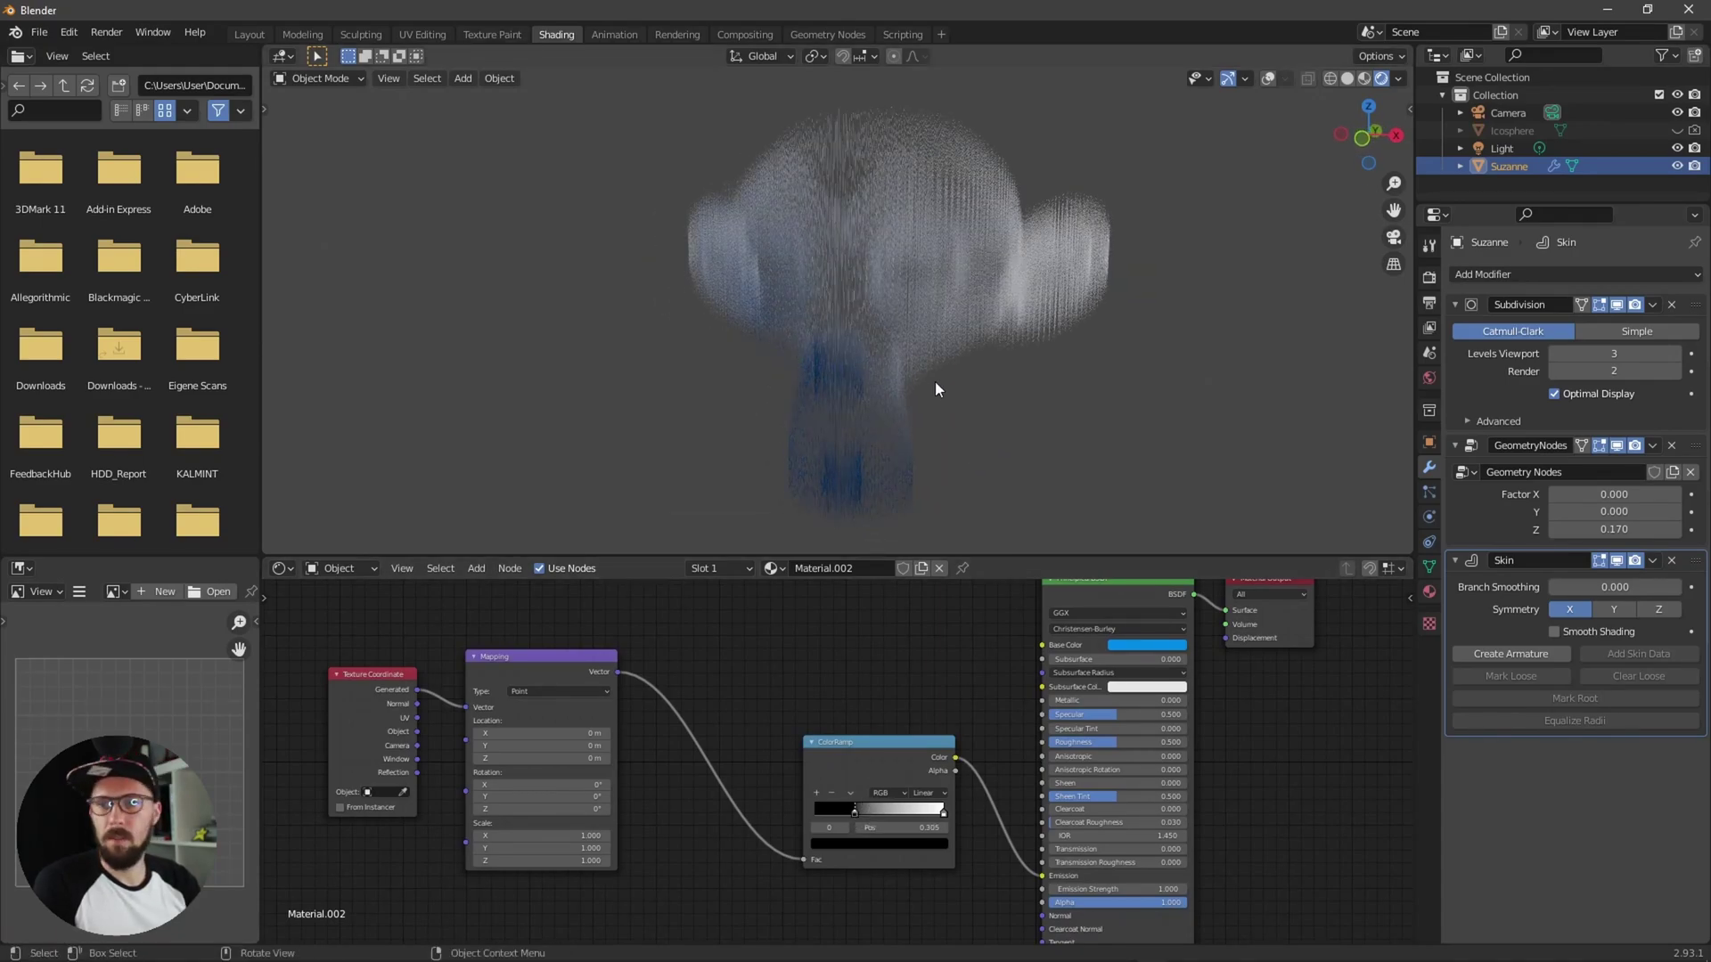
left_click_drag(853, 812, 795, 811)
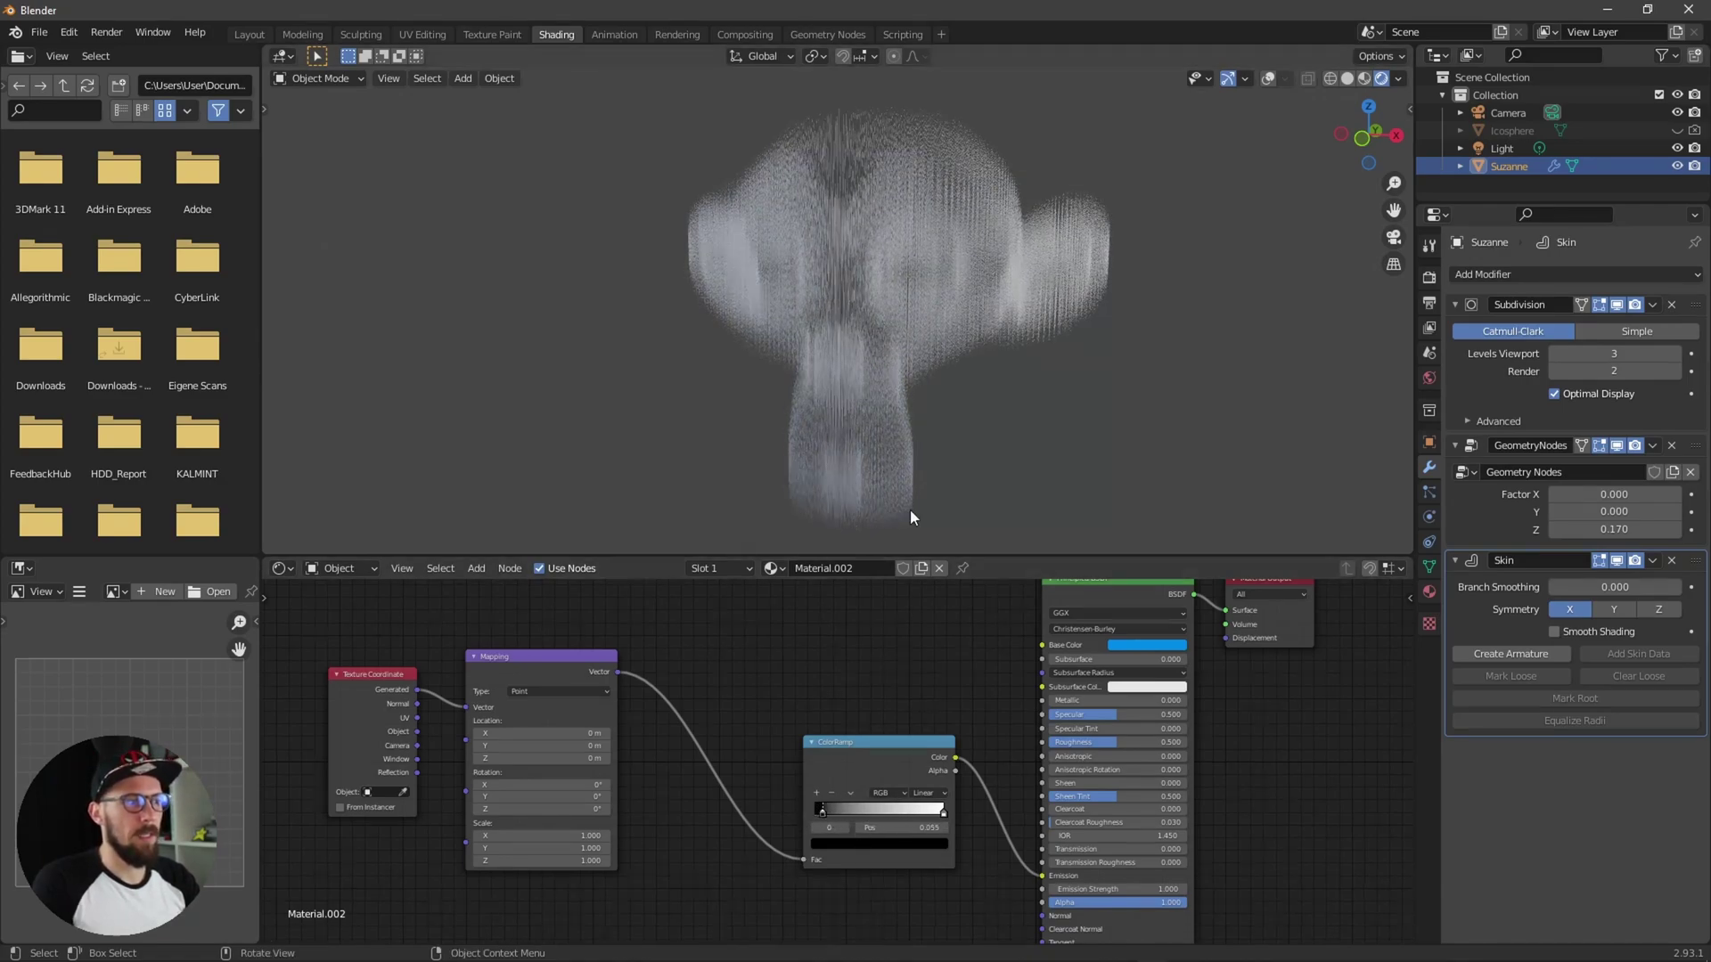
Step: Insert a Separate XYZ node between the Mapping and ColorRamp nodes and connect its Z output to the ramp's Fac input
middle_click_drag(802, 689, 836, 671)
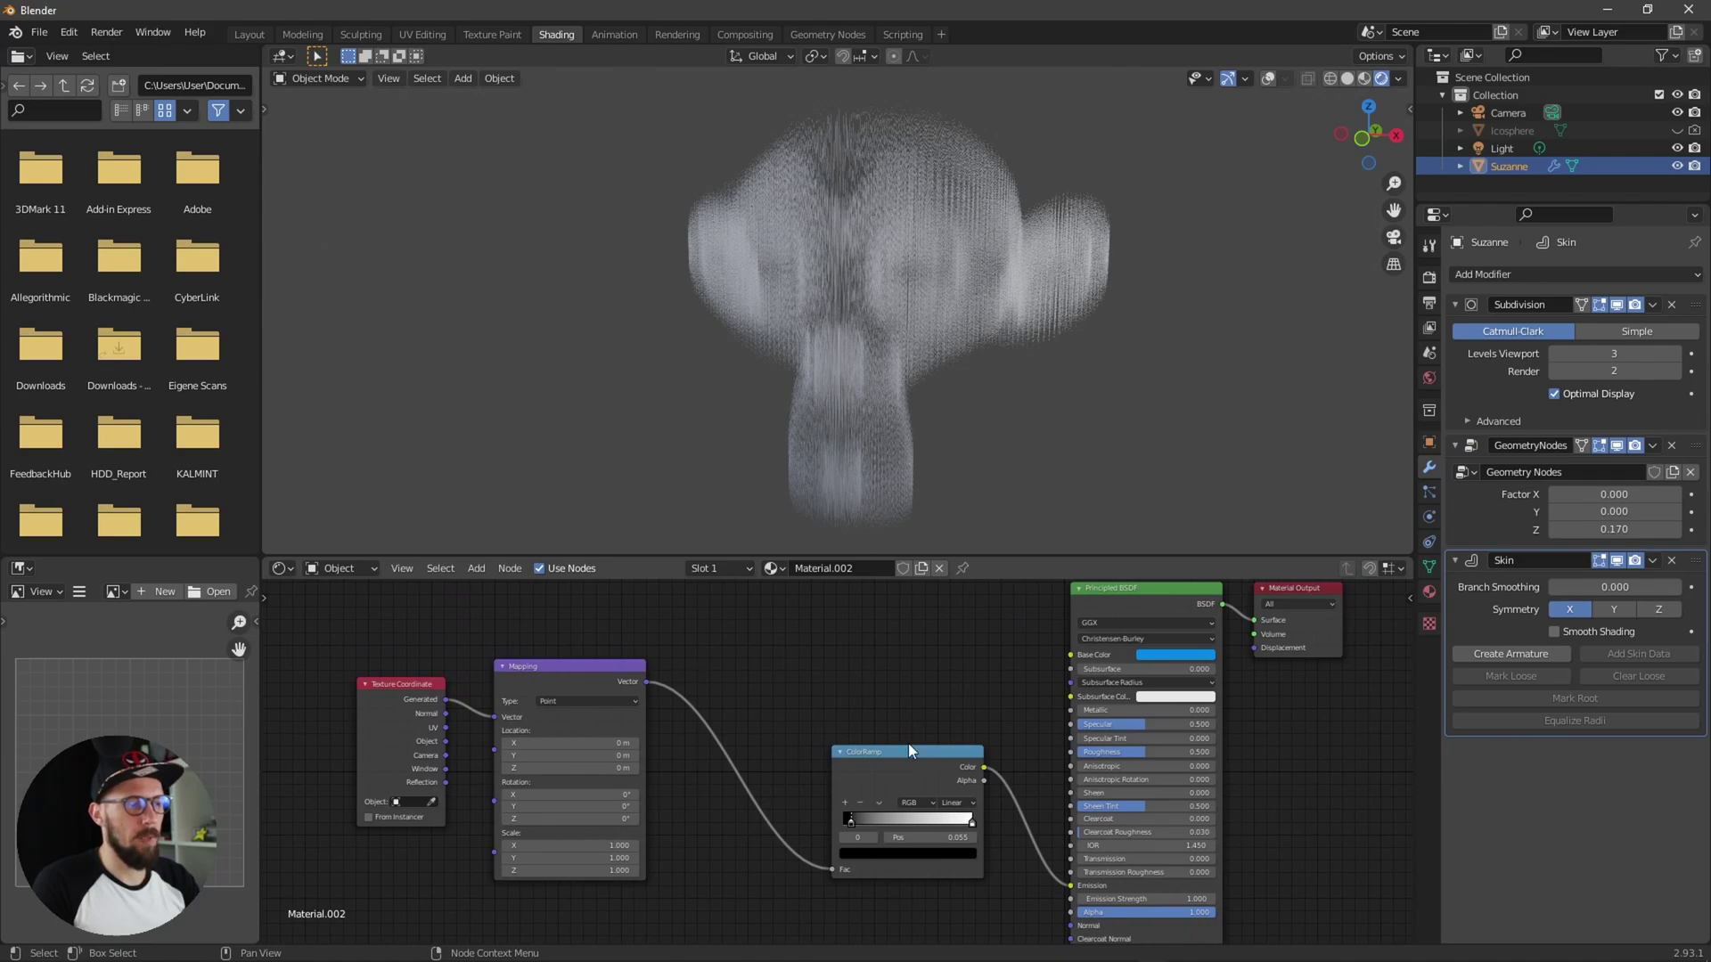
key("shift+a")
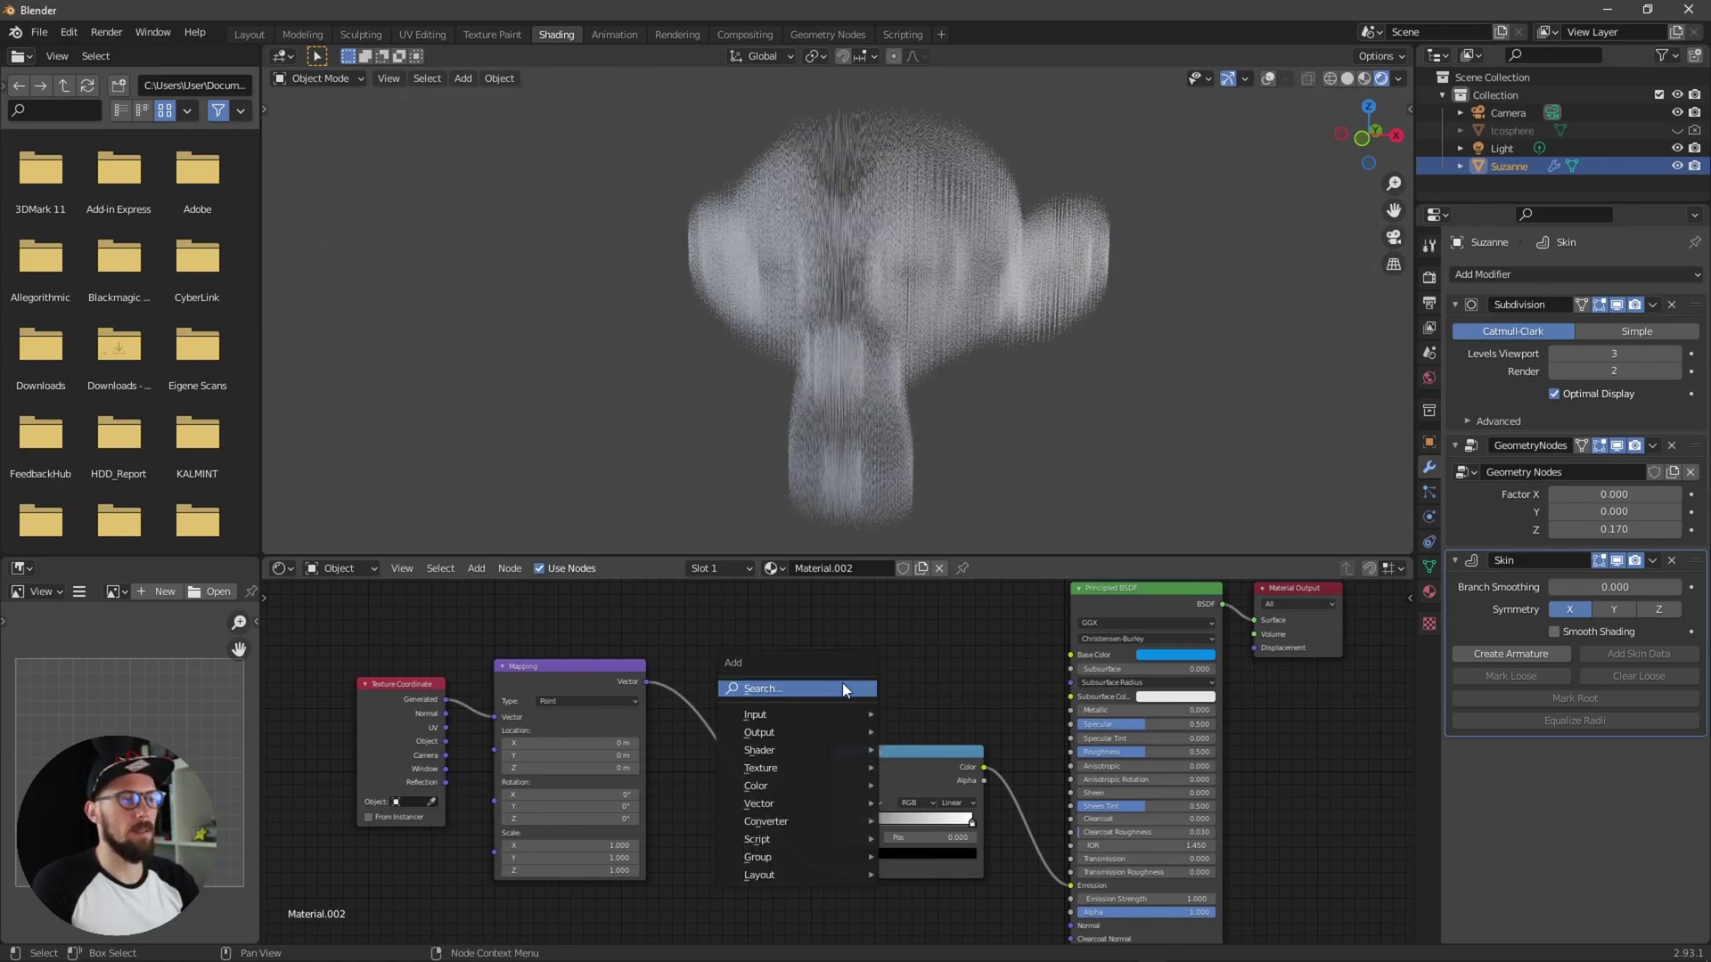
type("sep")
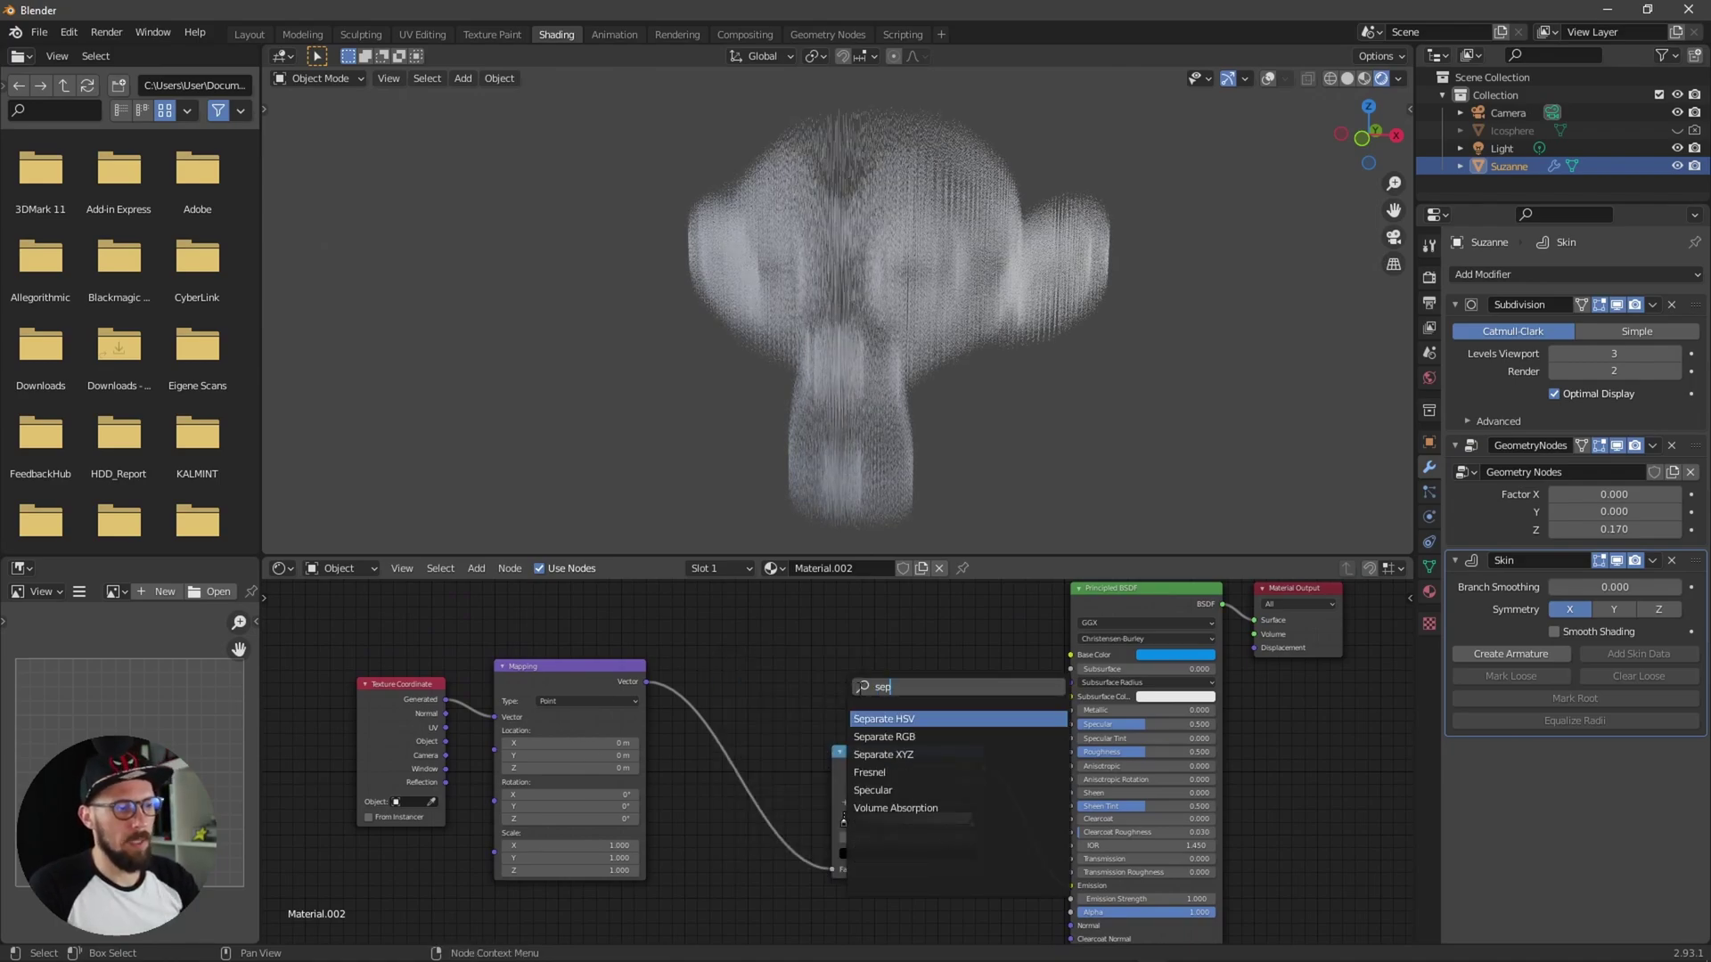
left_click(901, 753)
left_click(758, 703)
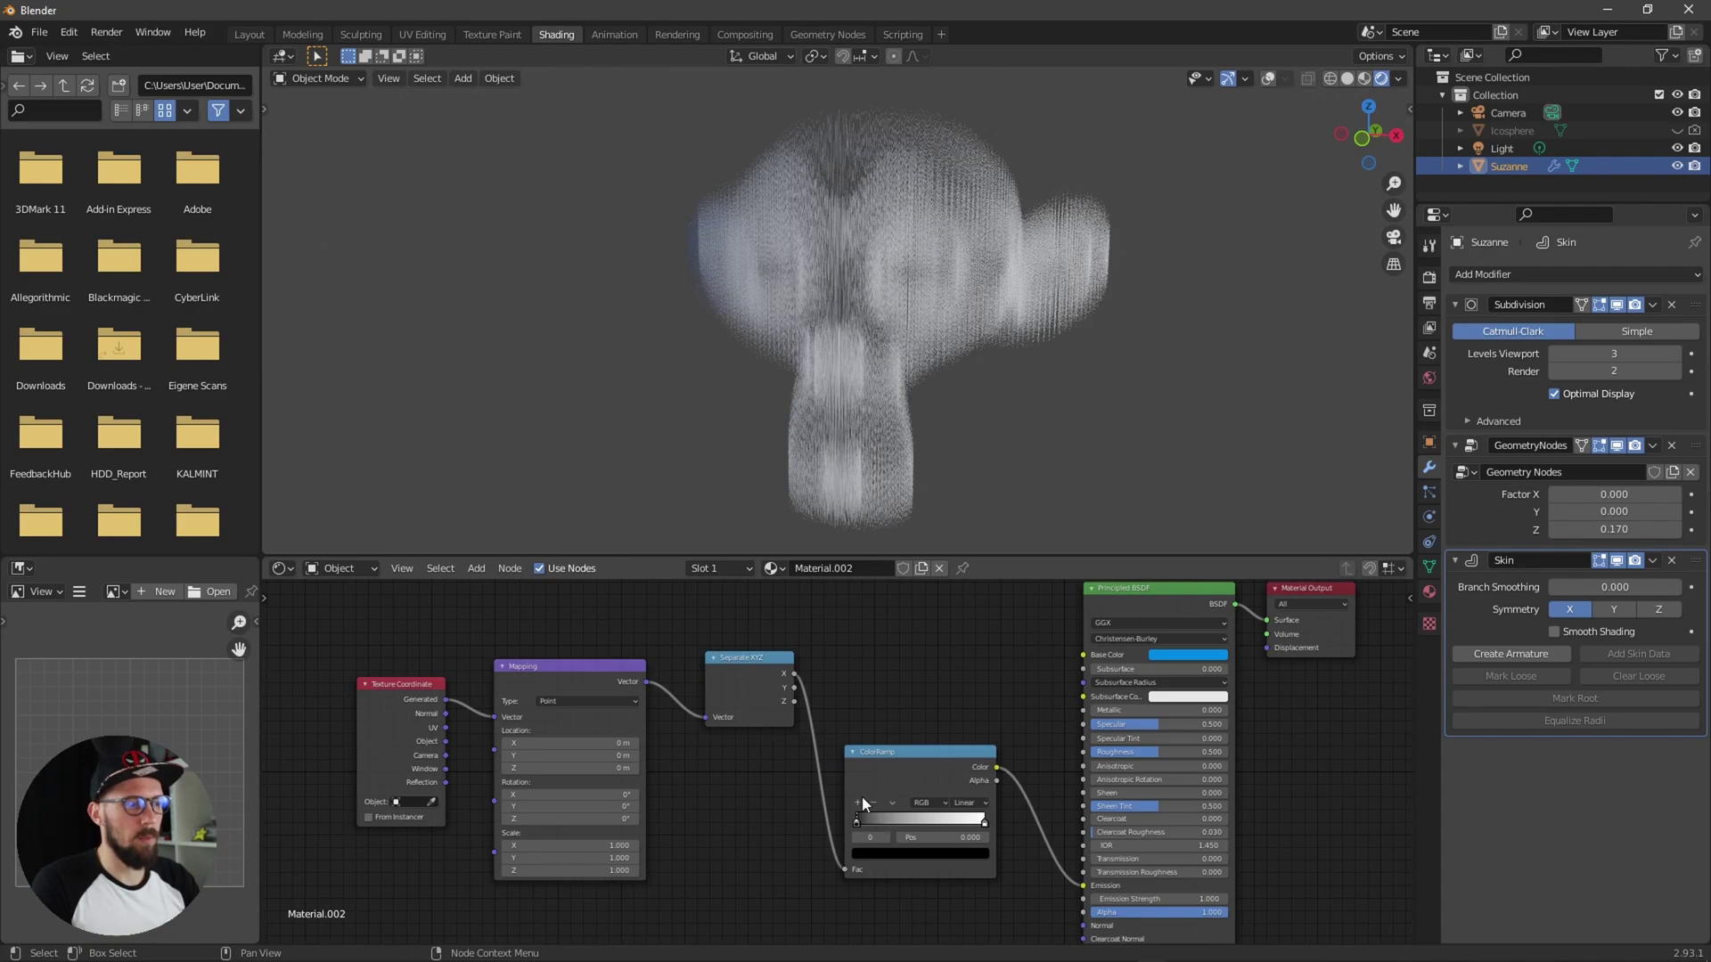
mouse_move(790, 698)
left_mouse_down()
mouse_move(846, 869)
mouse_move(878, 820)
mouse_move(921, 819)
mouse_move(832, 819)
left_mouse_up()
middle_click_drag(1027, 780, 994, 750)
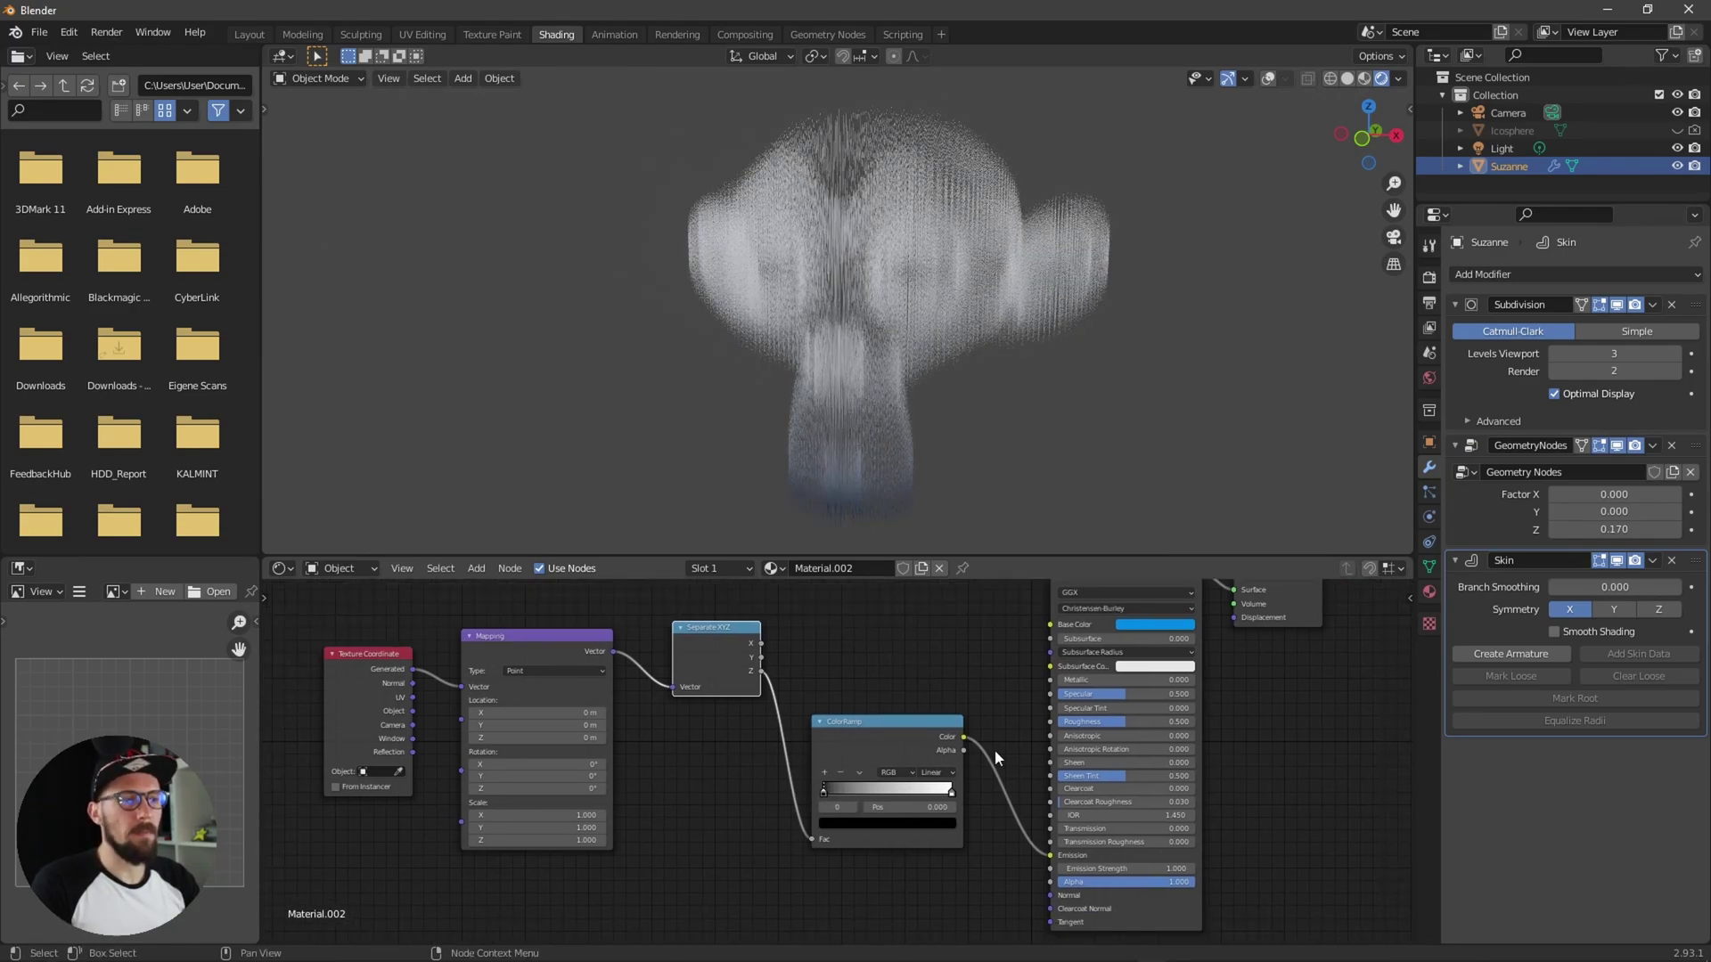
Step: Set the ColorRamp's first stop to a bright azure blue and its last stop to a saturated deep blue
left_click(835, 807)
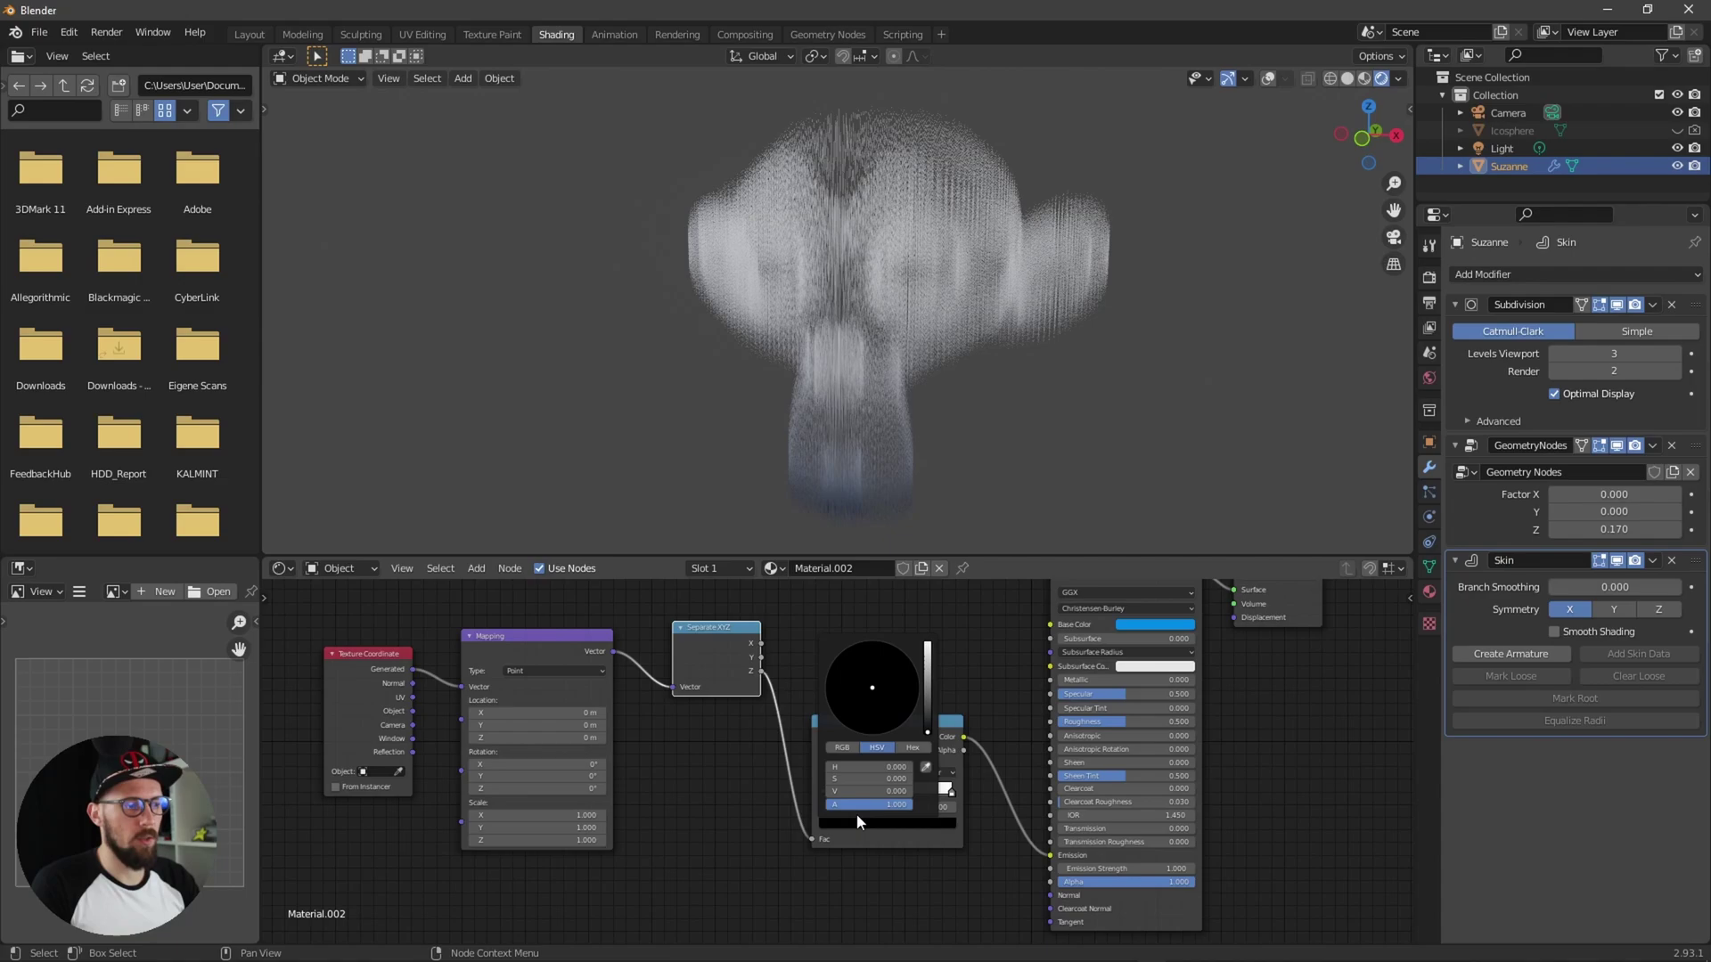
mouse_move(929, 710)
left_mouse_down()
mouse_move(927, 638)
mouse_move(914, 651)
mouse_move(907, 625)
left_mouse_up()
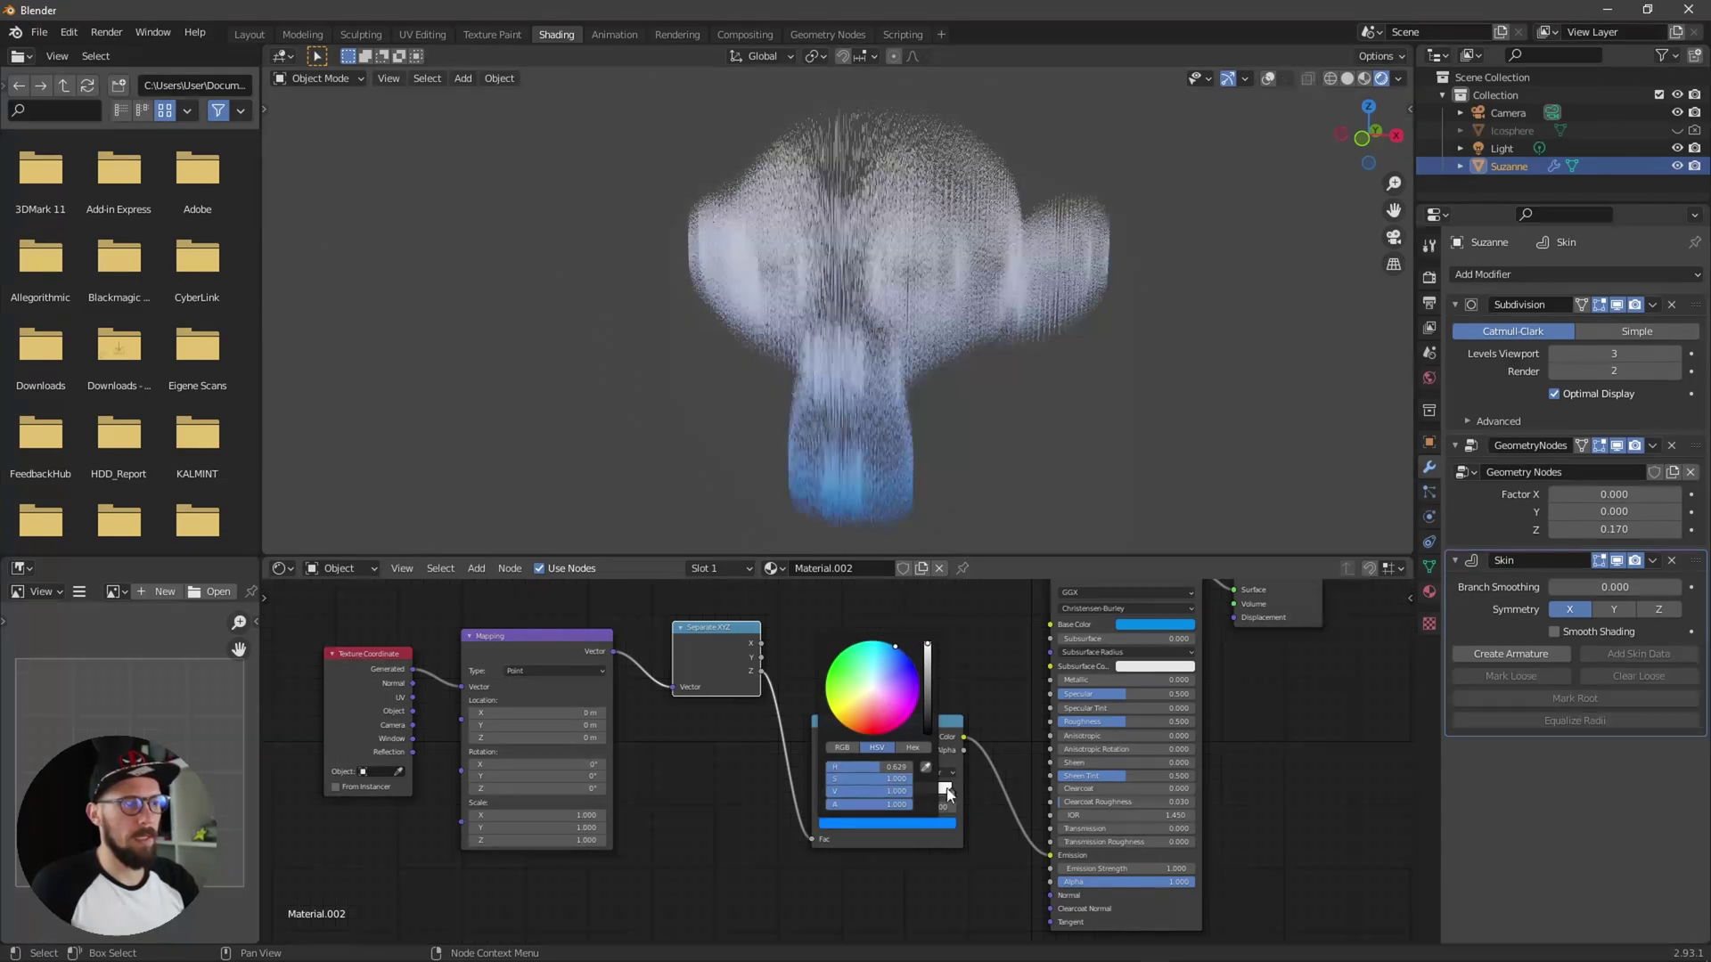
left_click(951, 792)
left_click(900, 823)
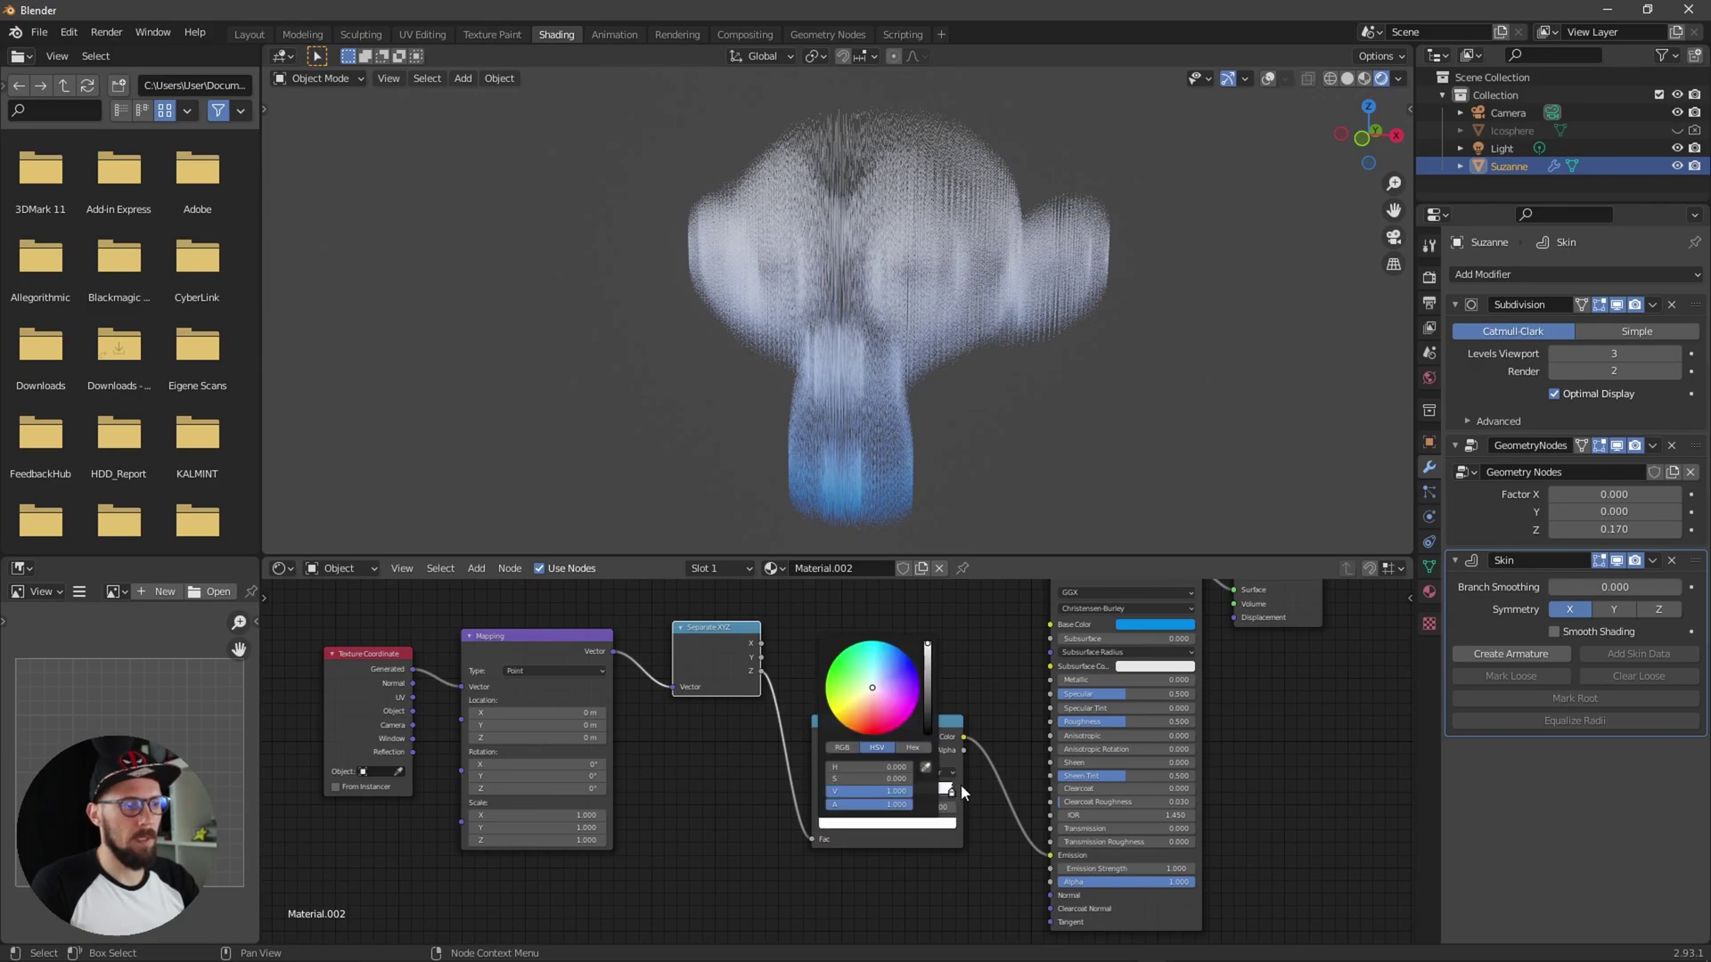
mouse_move(890, 681)
left_mouse_down()
mouse_move(924, 629)
mouse_move(913, 649)
mouse_move(949, 649)
left_mouse_up()
Step: Move the ColorRamp's azure stop to position 0.150
left_click_drag(984, 423, 944, 409, "alt")
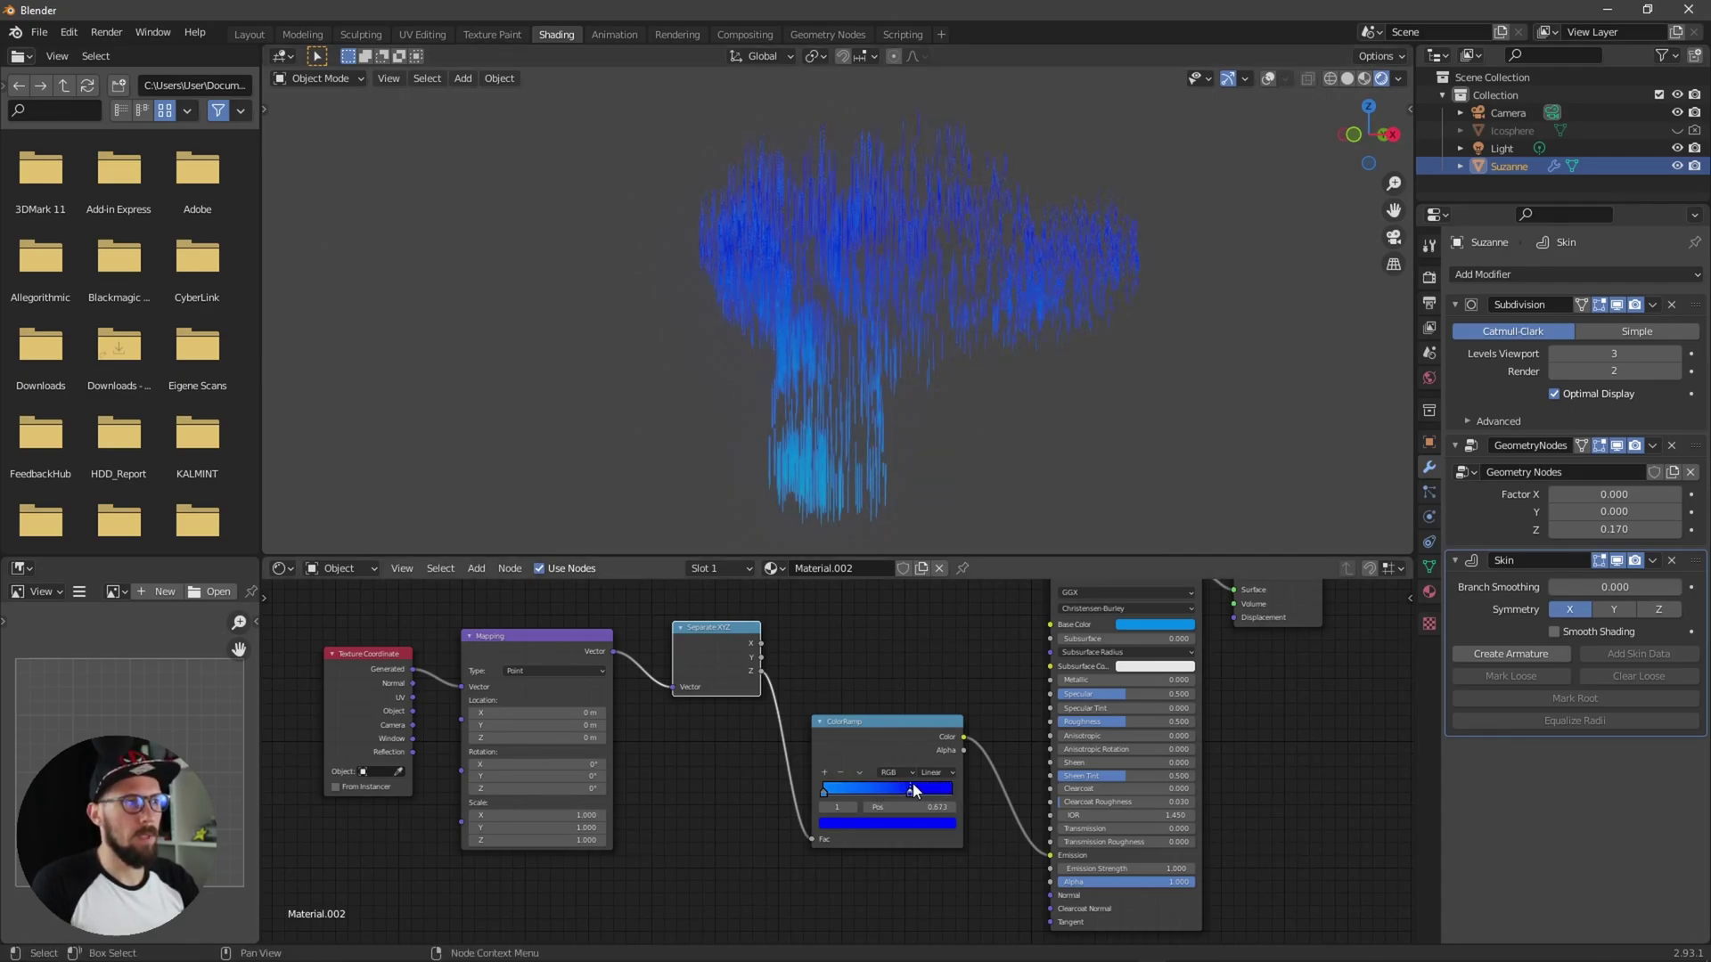
left_click_drag(822, 789, 858, 788)
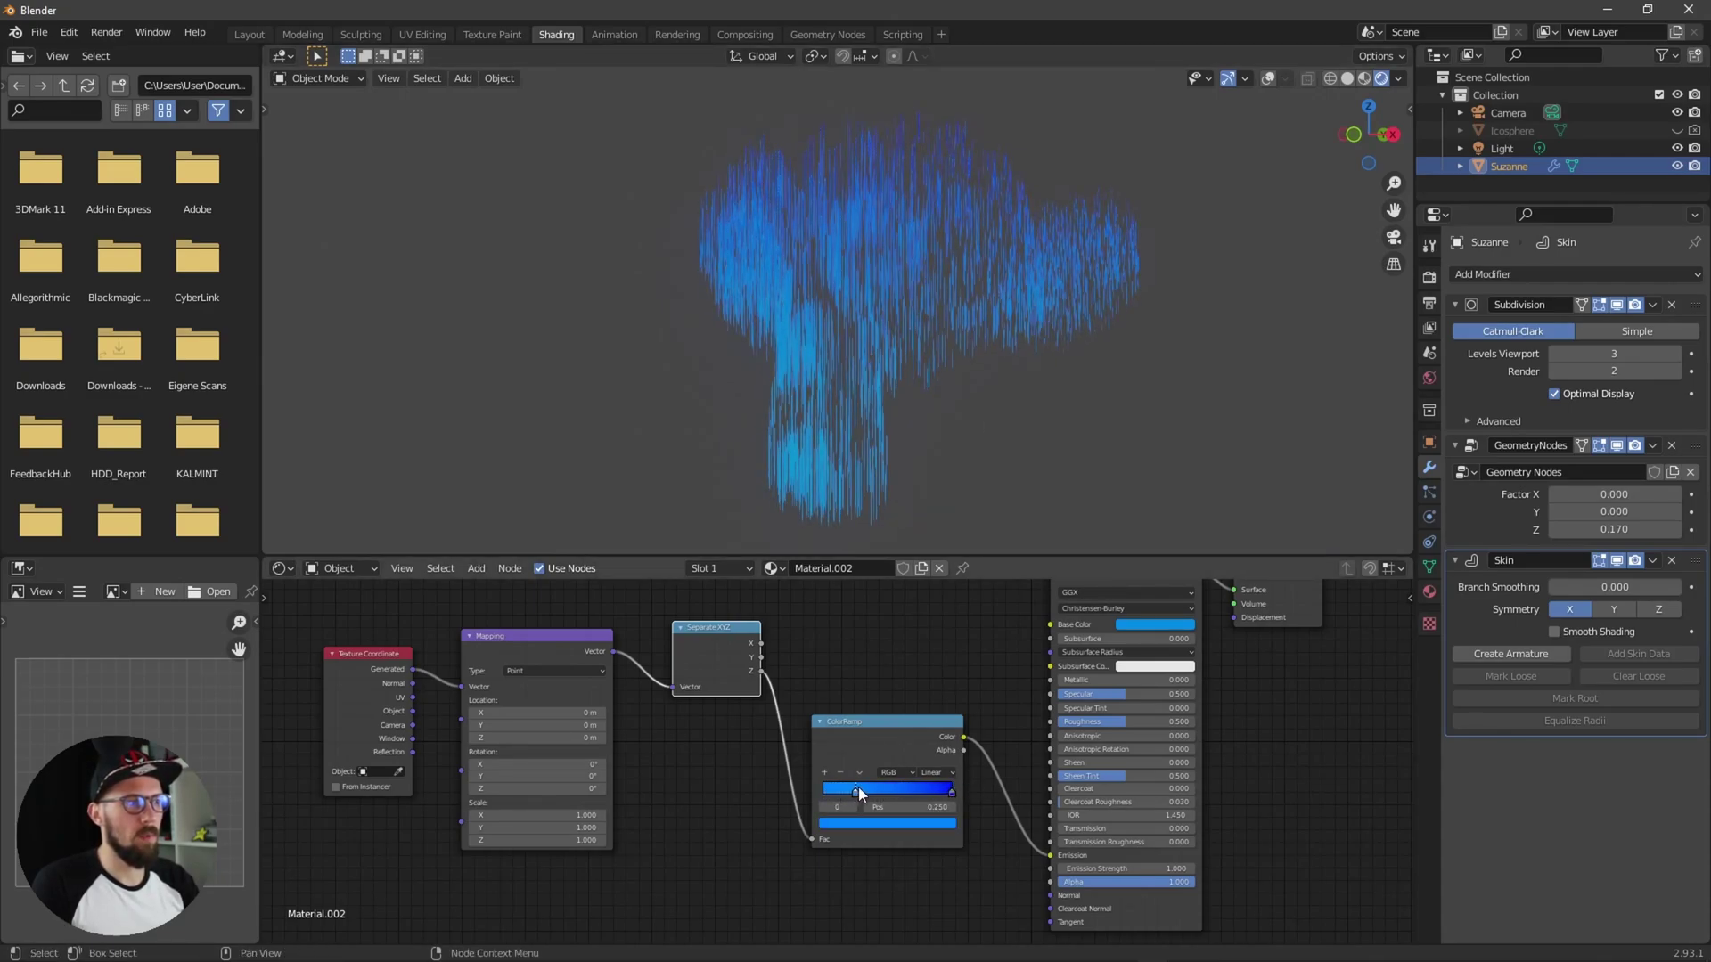
middle_click_drag(997, 410, 1021, 409)
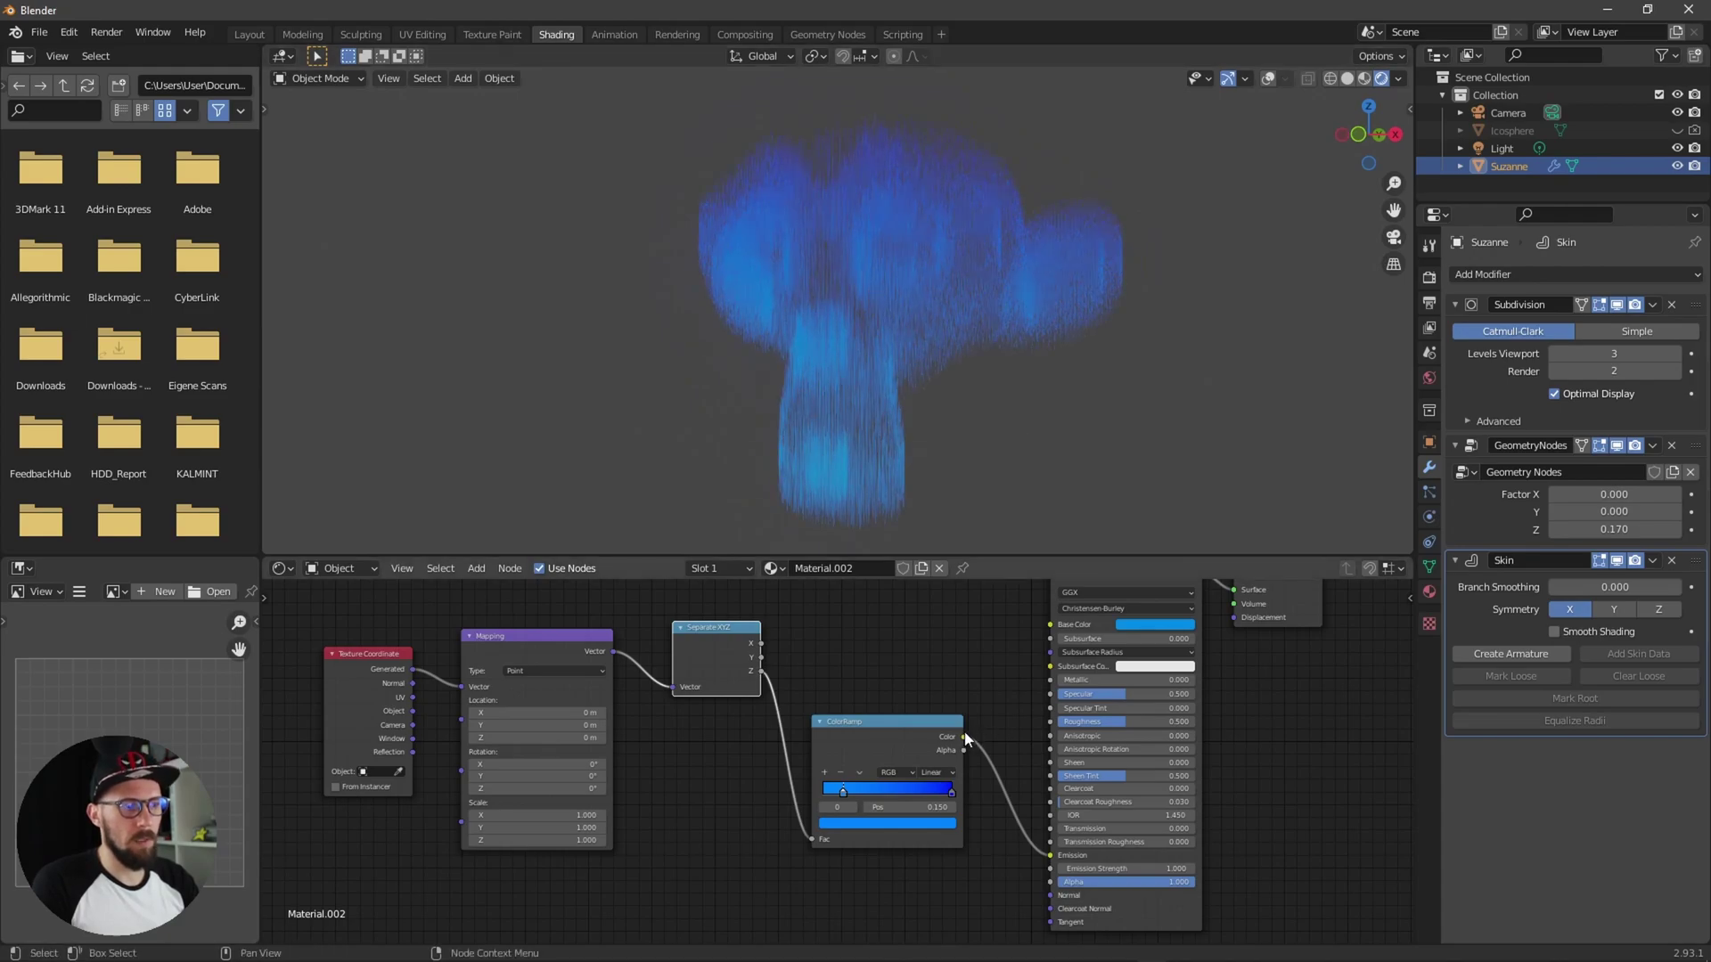
Step: Connect the ColorRamp's Color output to the Principled BSDF's Base Color input as well
left_click_drag(964, 737, 1051, 625)
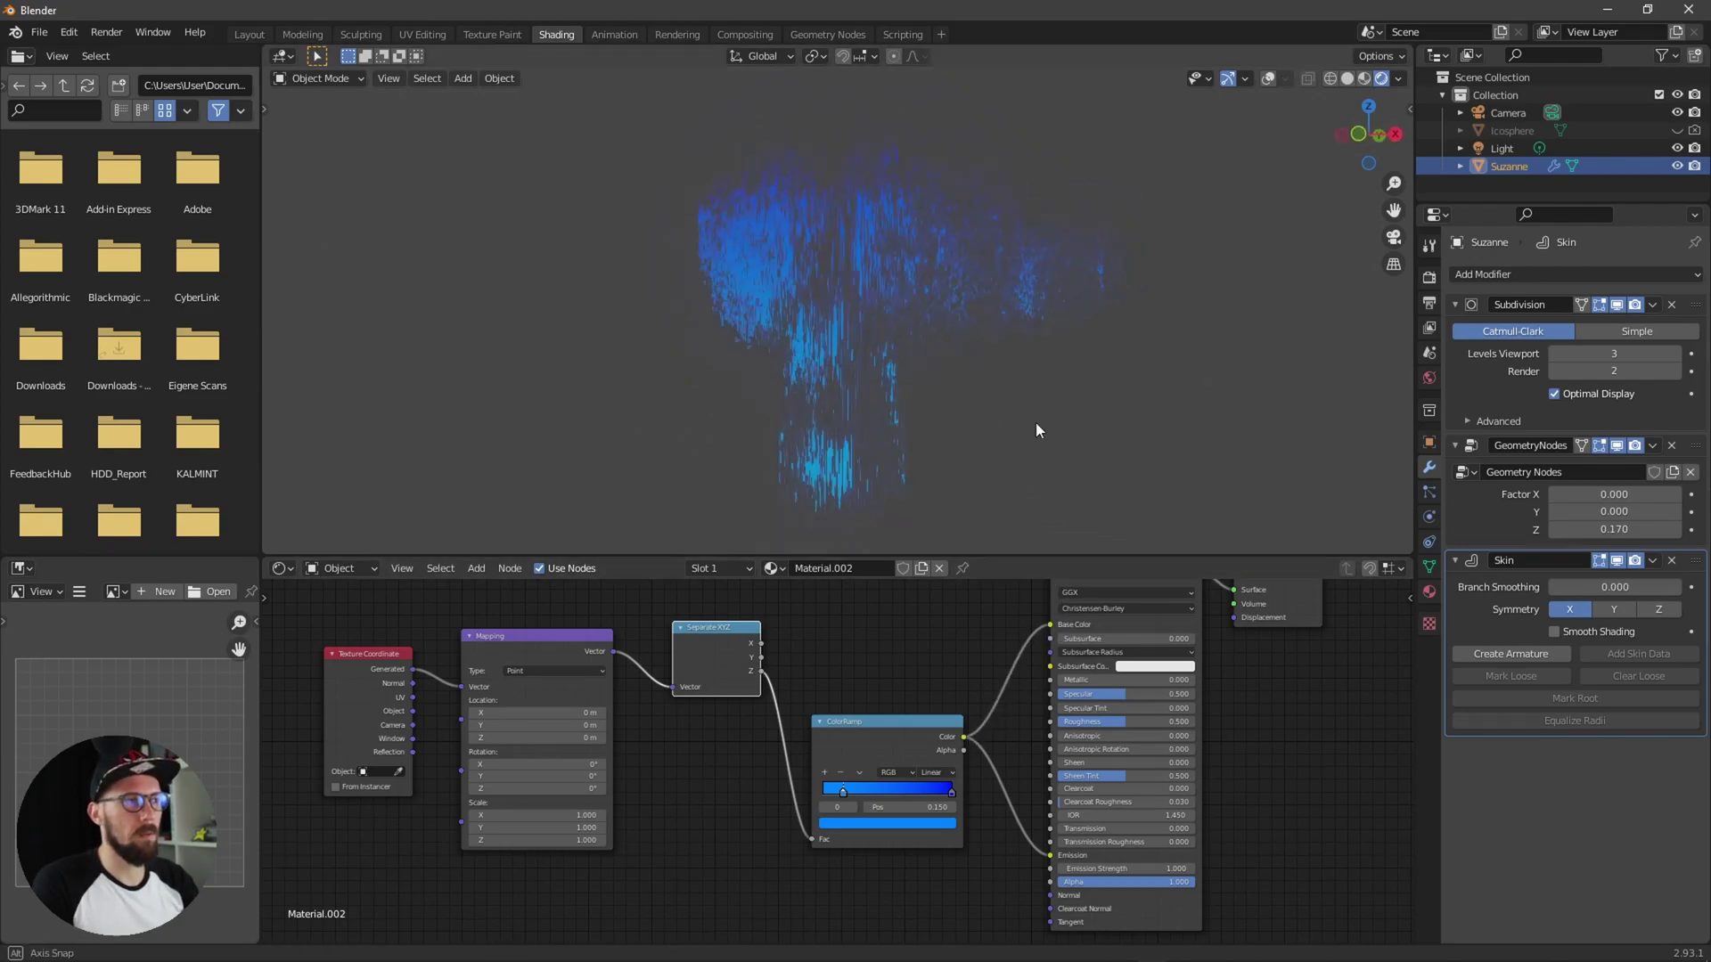
middle_click_drag(1036, 424, 957, 438)
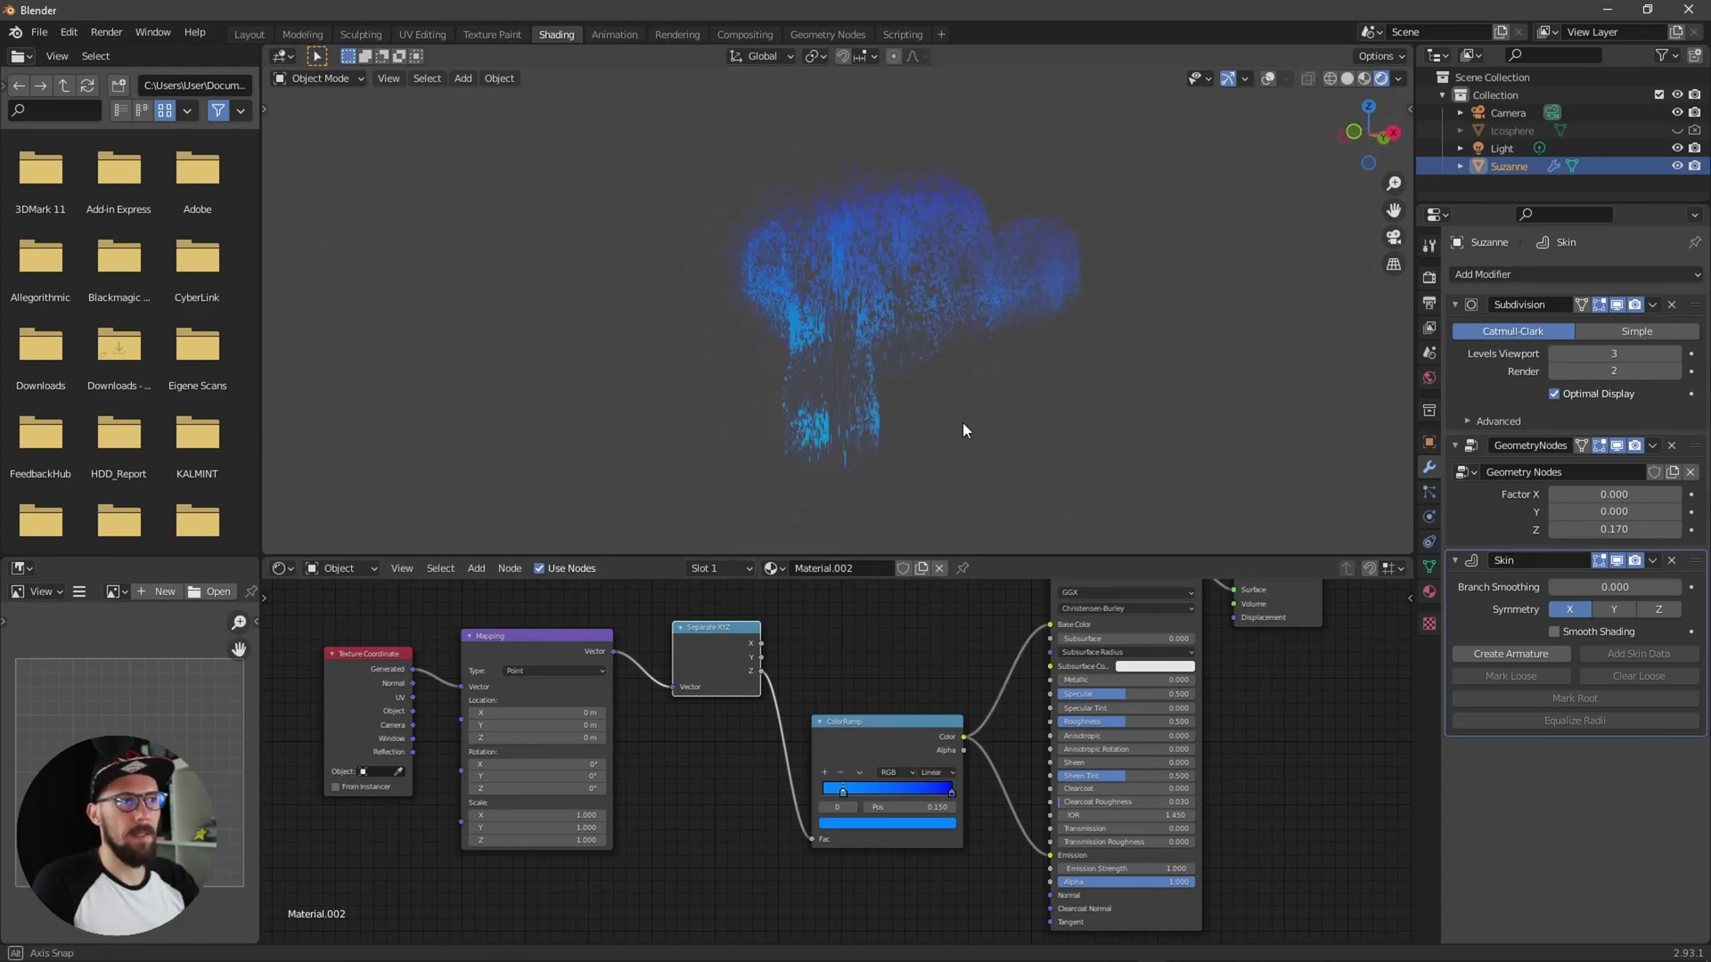
middle_click_drag(964, 430, 1087, 405)
mouse_move(1041, 409)
left_mouse_down("alt")
mouse_move(1023, 415)
mouse_move(1060, 408)
mouse_move(1010, 410)
mouse_move(1056, 404)
left_mouse_up("alt")
middle_click_drag(1045, 426, 1001, 401)
key("shift+a")
mouse_move(968, 403)
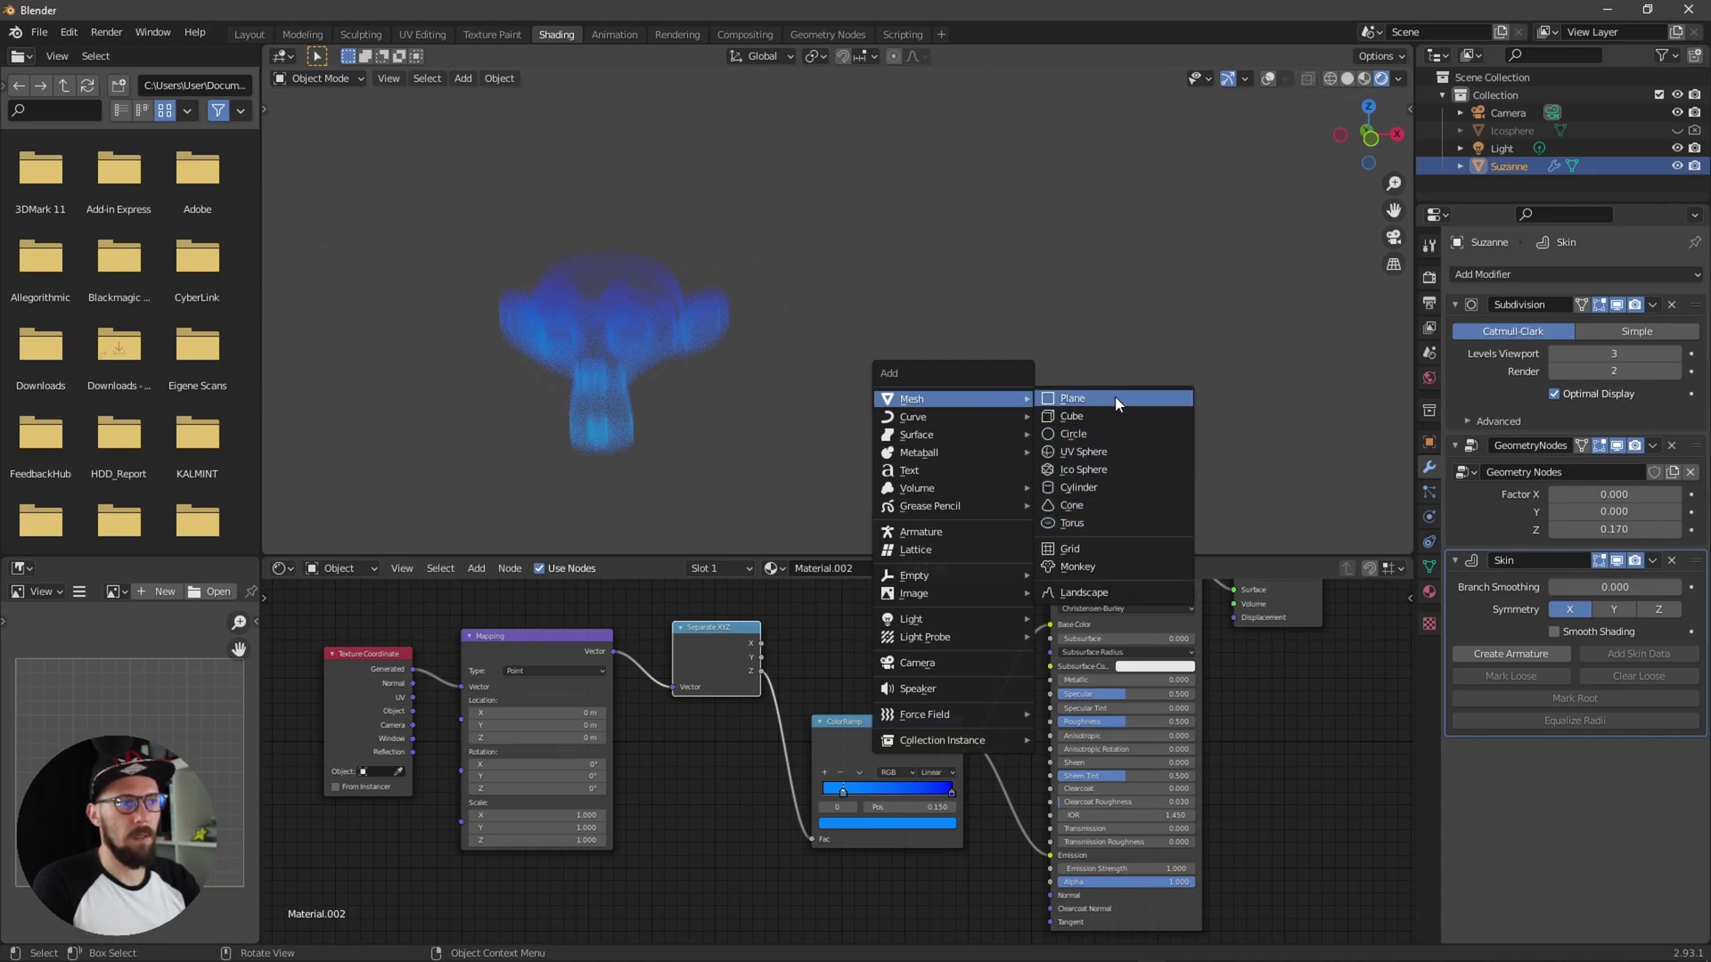
key("Escape")
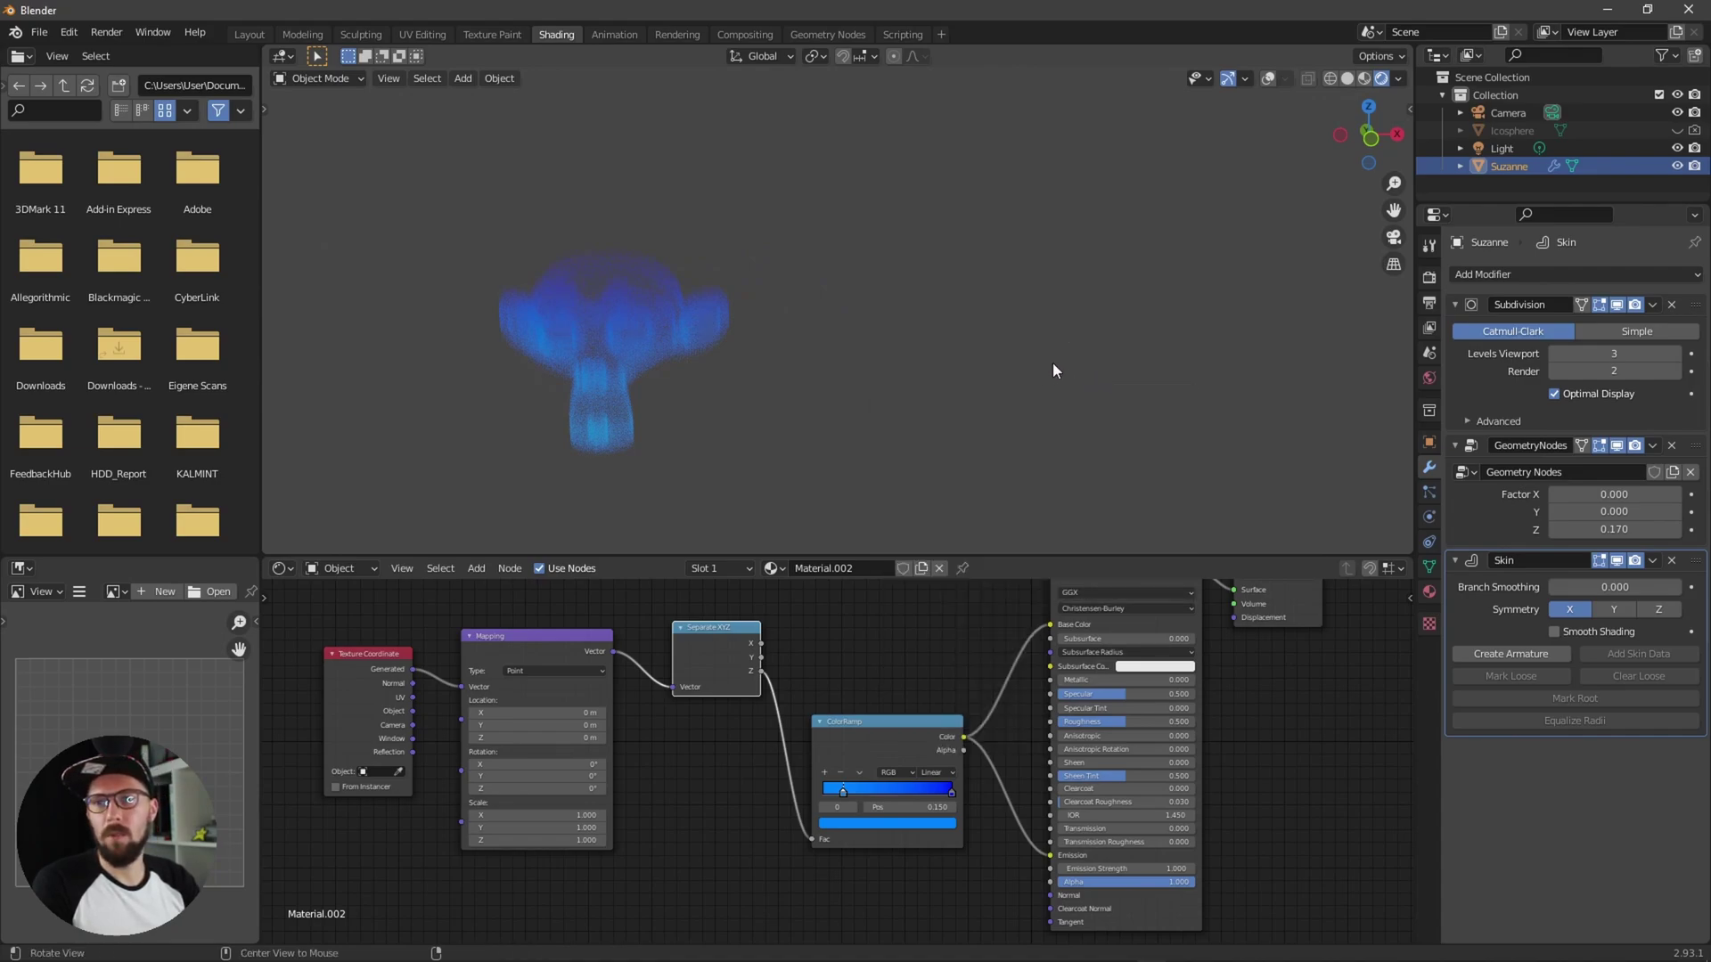
Step: Add a UV sphere and move it along the X axis to stand beside Suzanne
middle_click_drag(1051, 361, 1016, 373)
key("shift+a")
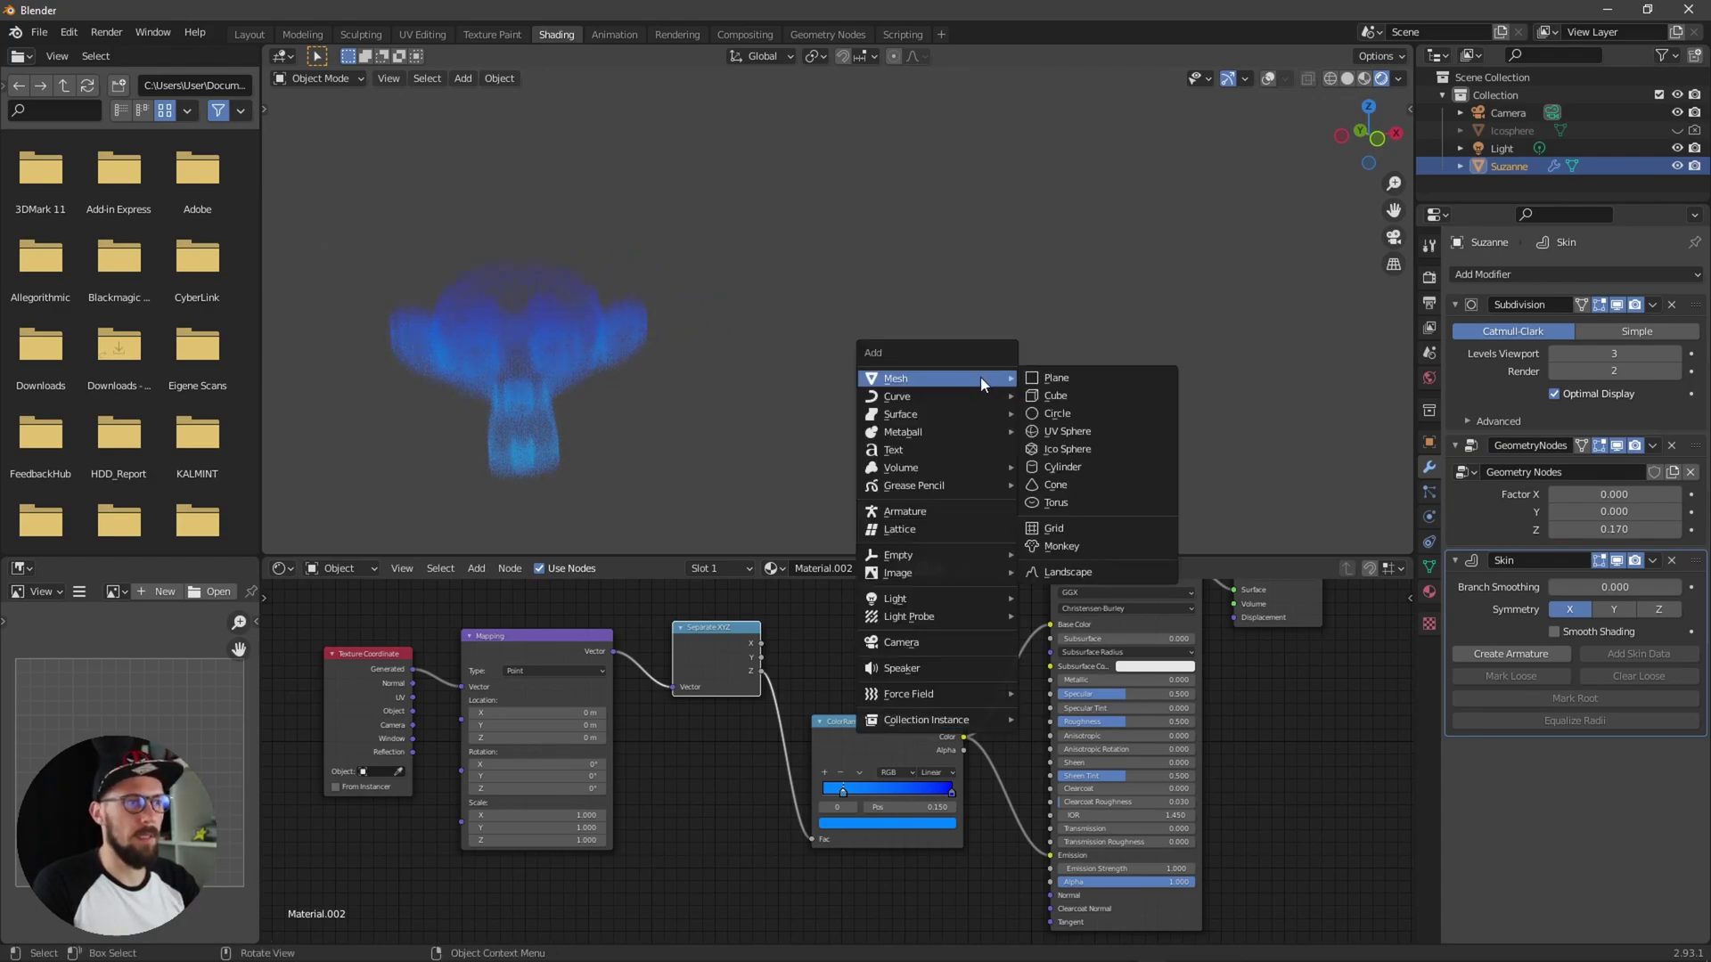
left_click(1118, 431)
key("g")
key("x")
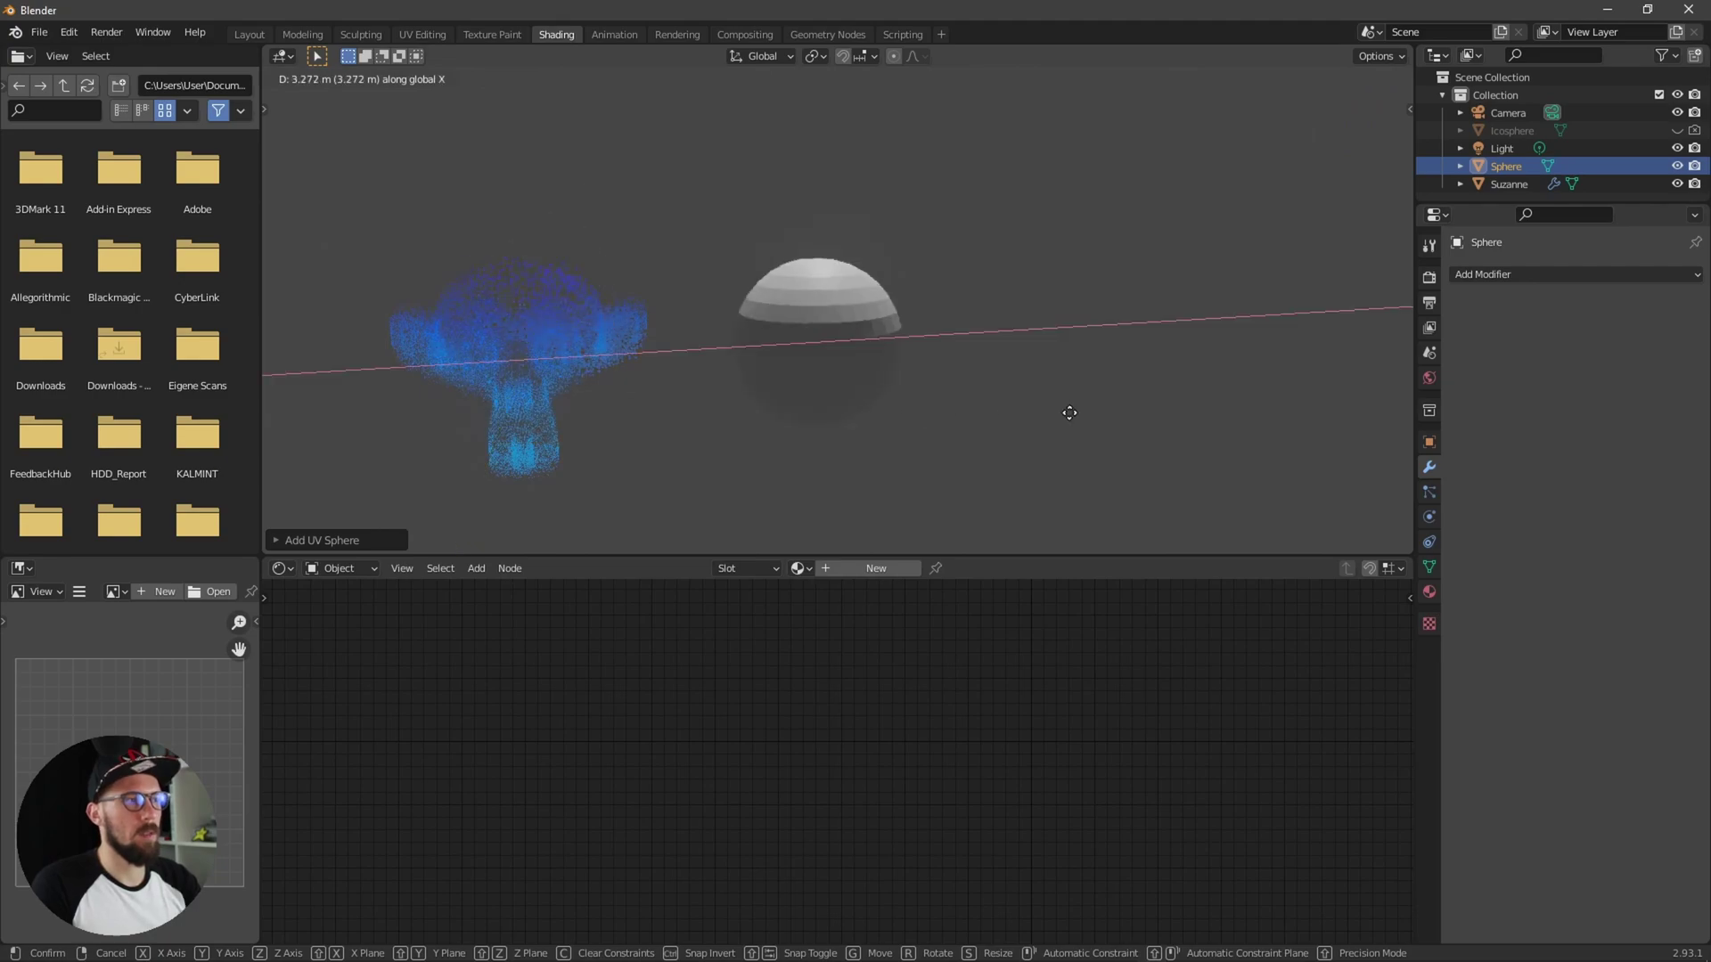
left_click(1013, 428)
left_click(969, 365)
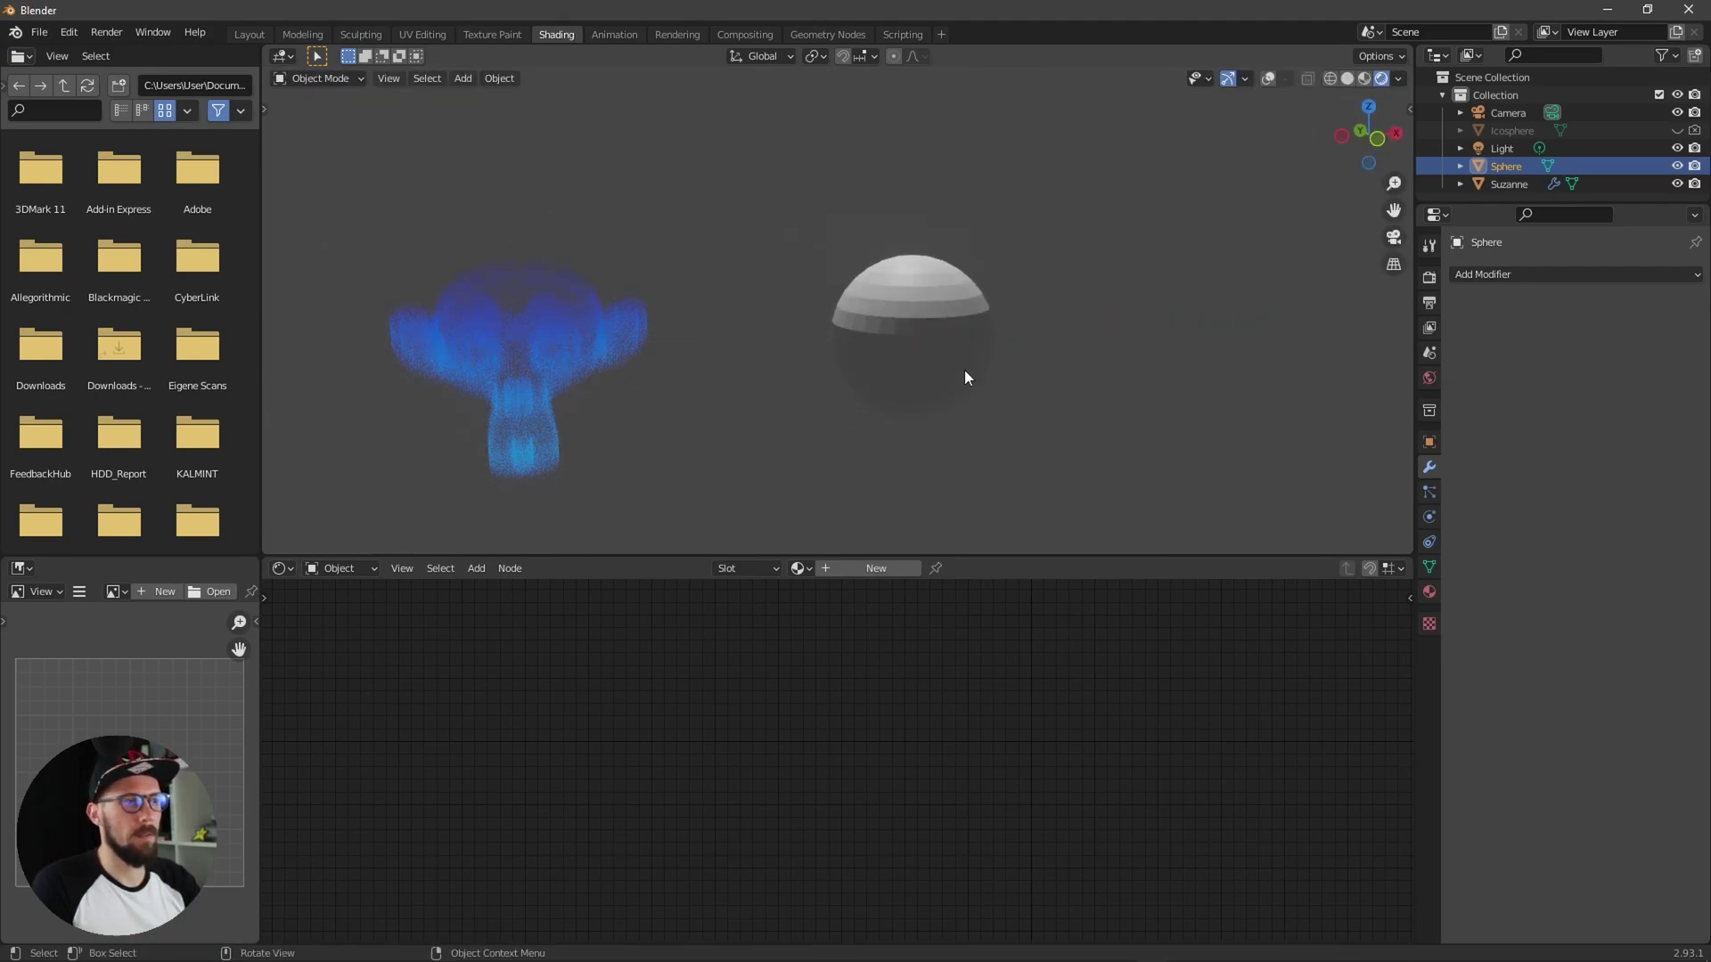
Step: Add a Geometry Nodes modifier to the sphere and assign Suzanne's existing Geometry Nodes group to it
left_click(1500, 274)
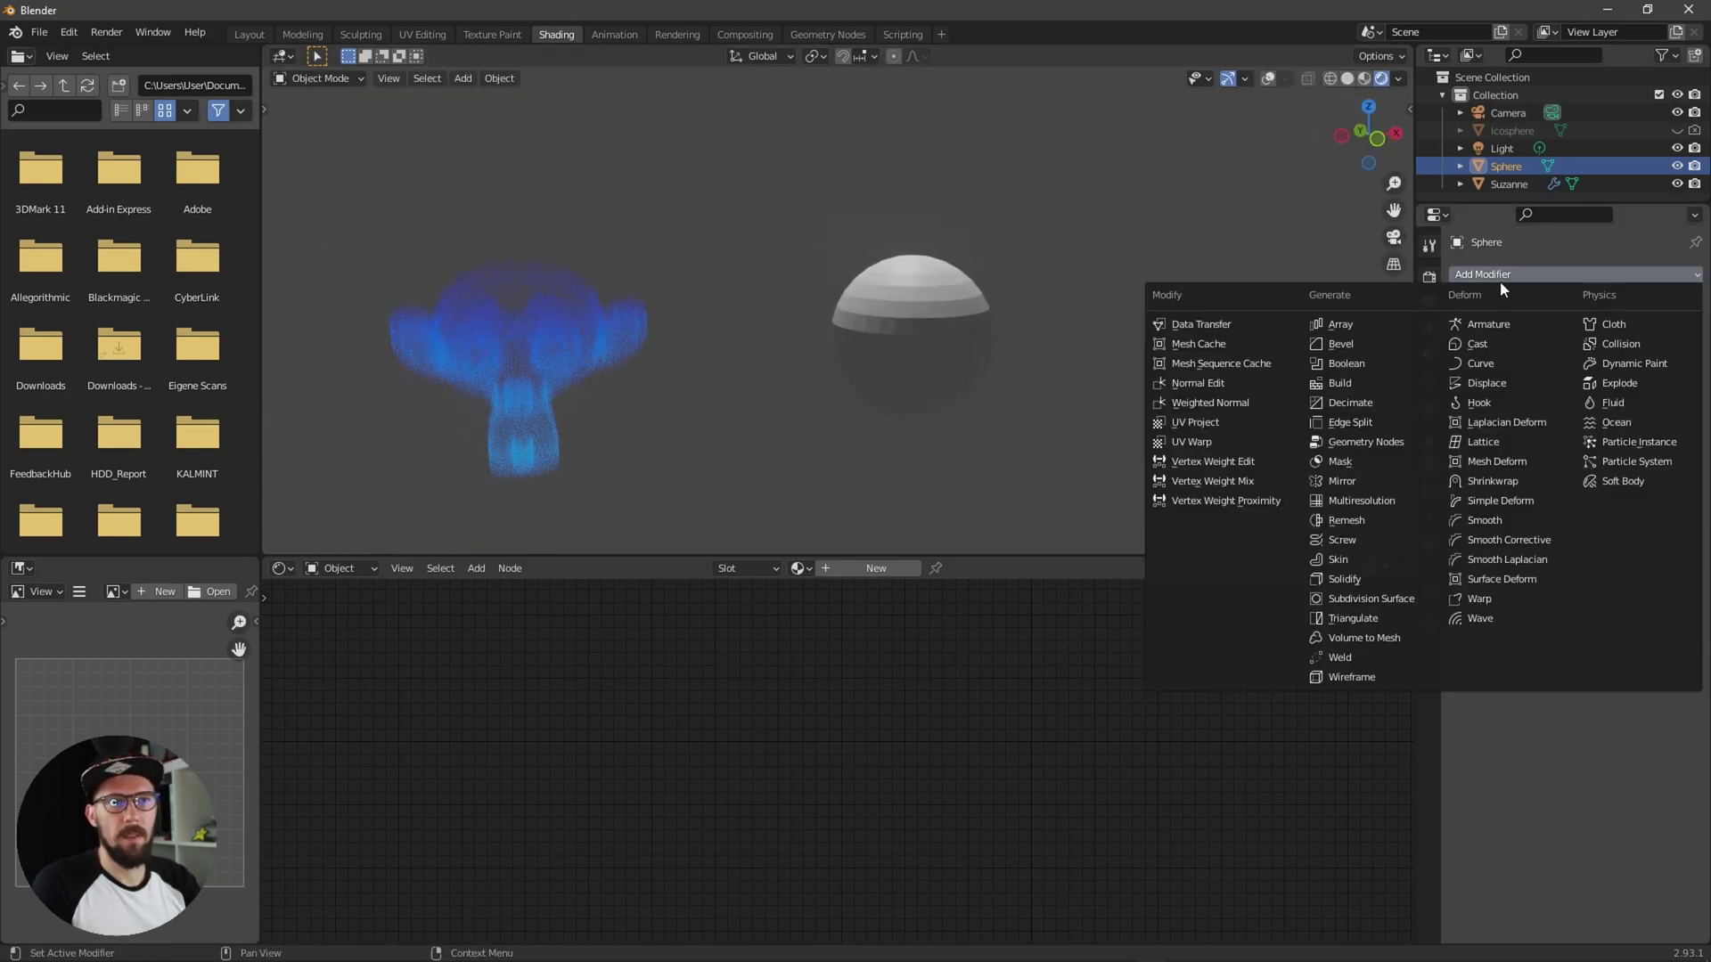
left_click(1397, 441)
left_click(1466, 336)
left_click(1513, 356)
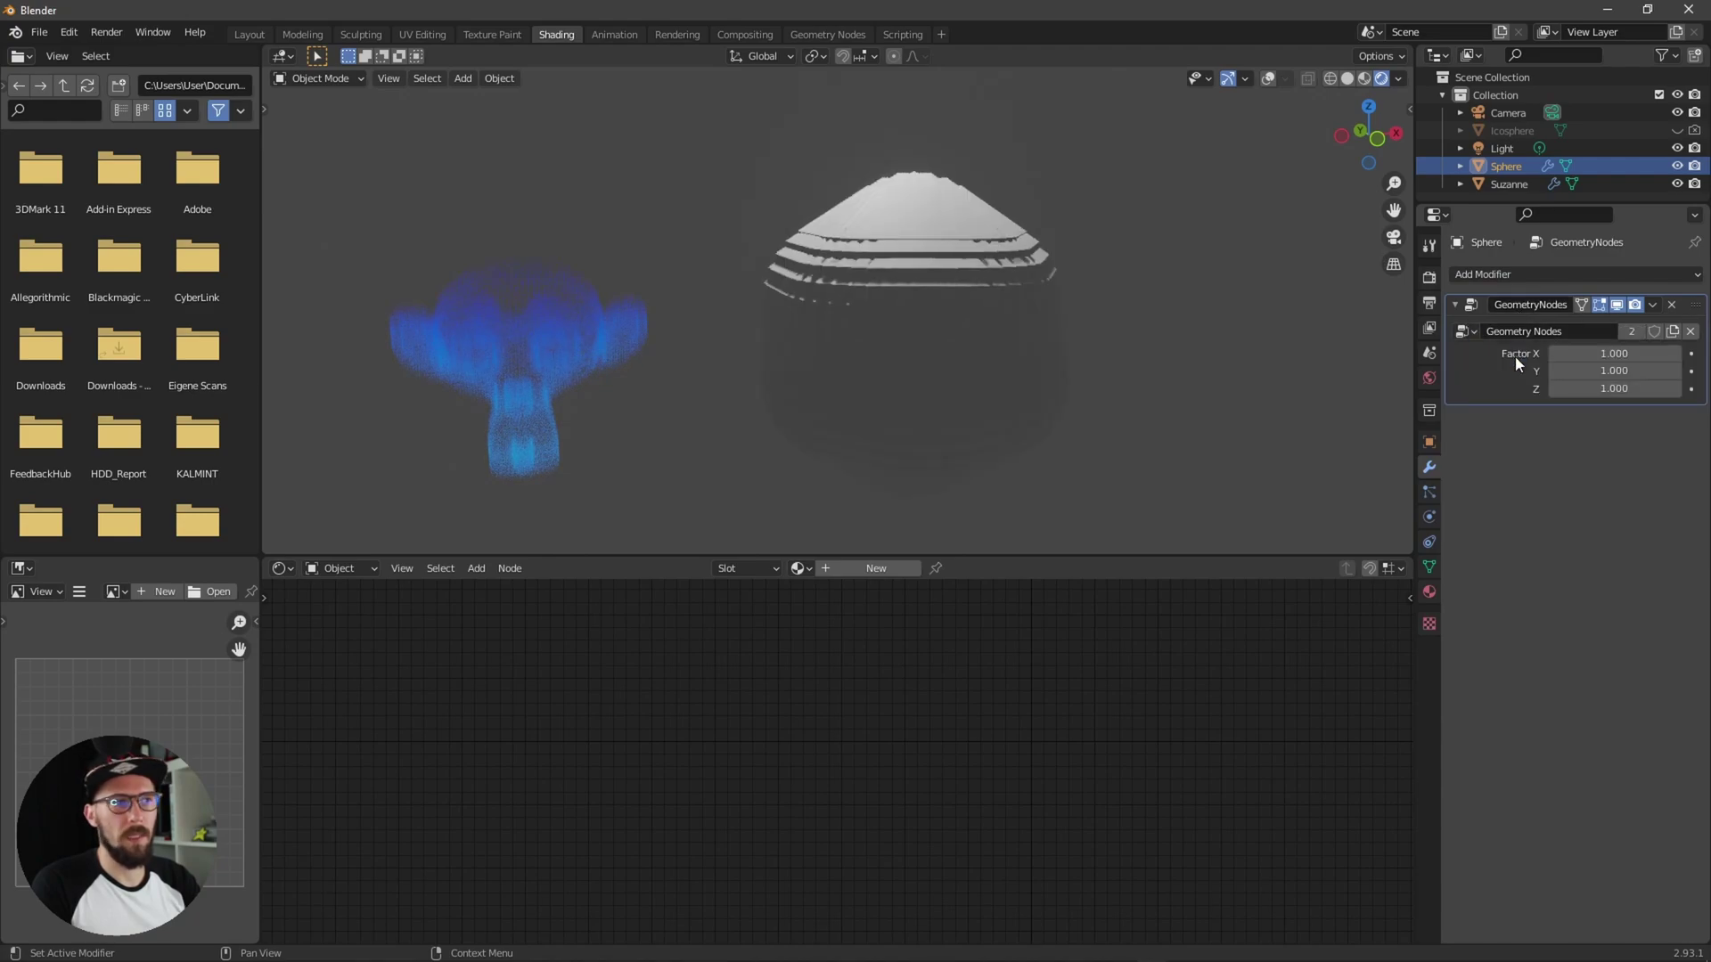
Step: Set the sphere's Geometry Nodes scale factors to 0.001 in X and Y and 0.160 in Z
left_click_drag(1604, 353, 1512, 380)
left_click_drag(1625, 389, 1573, 396)
left_click(1609, 353)
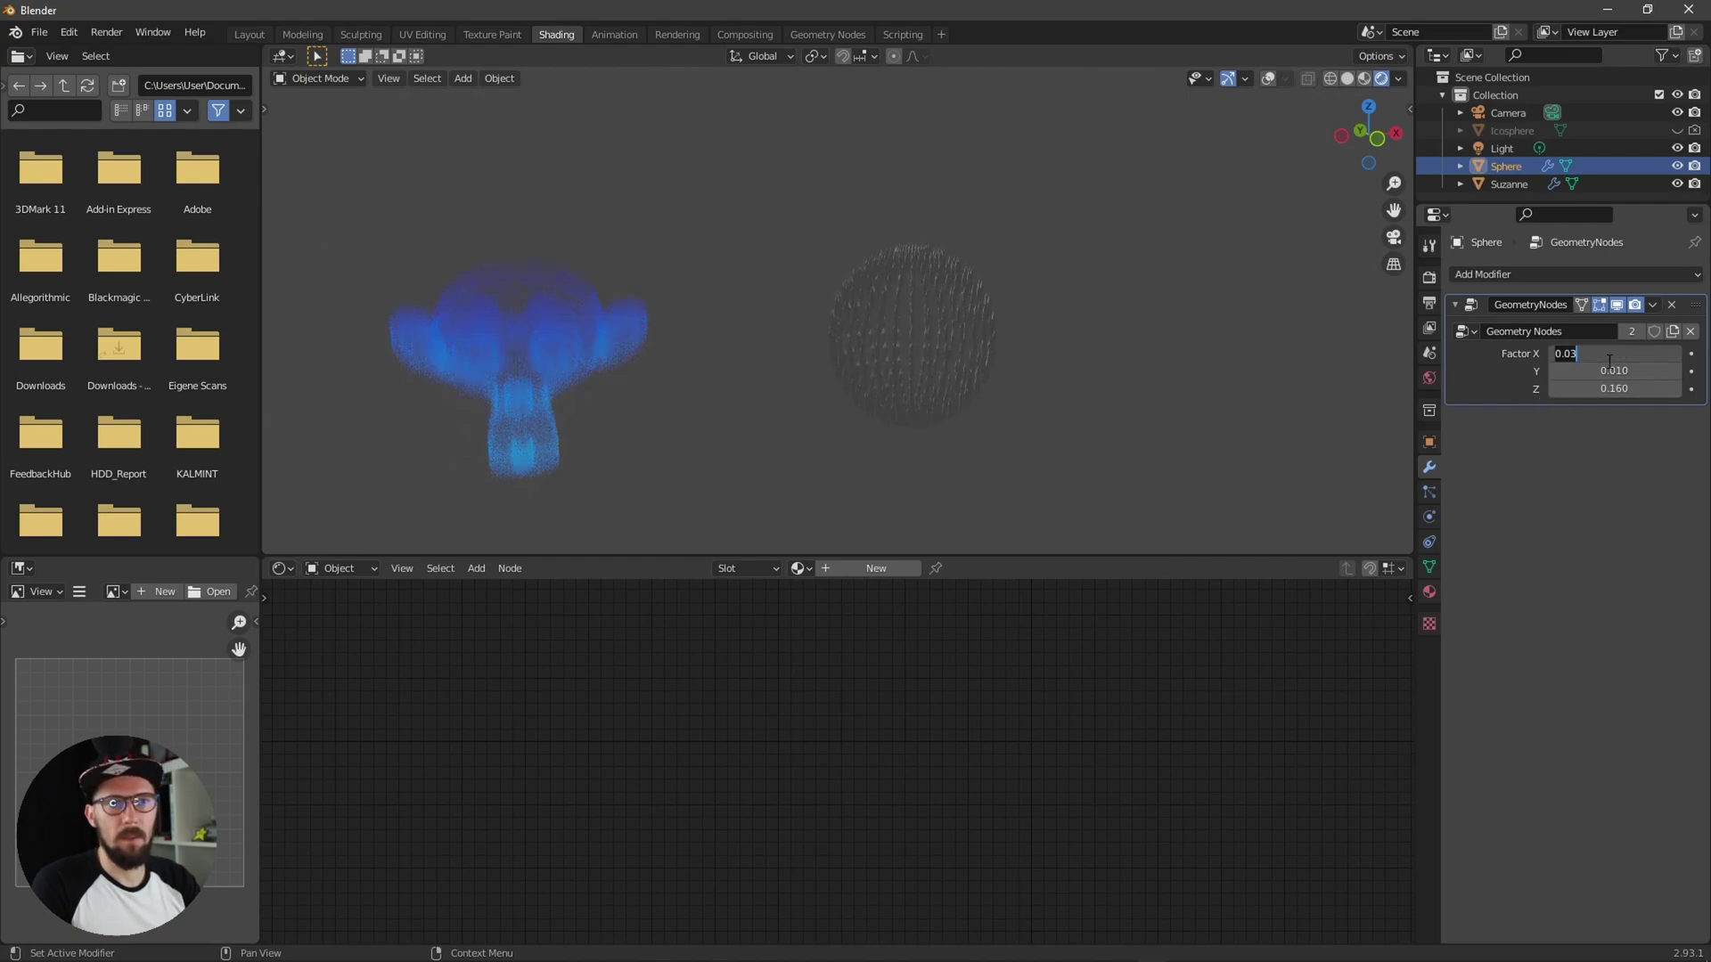
type("0.001")
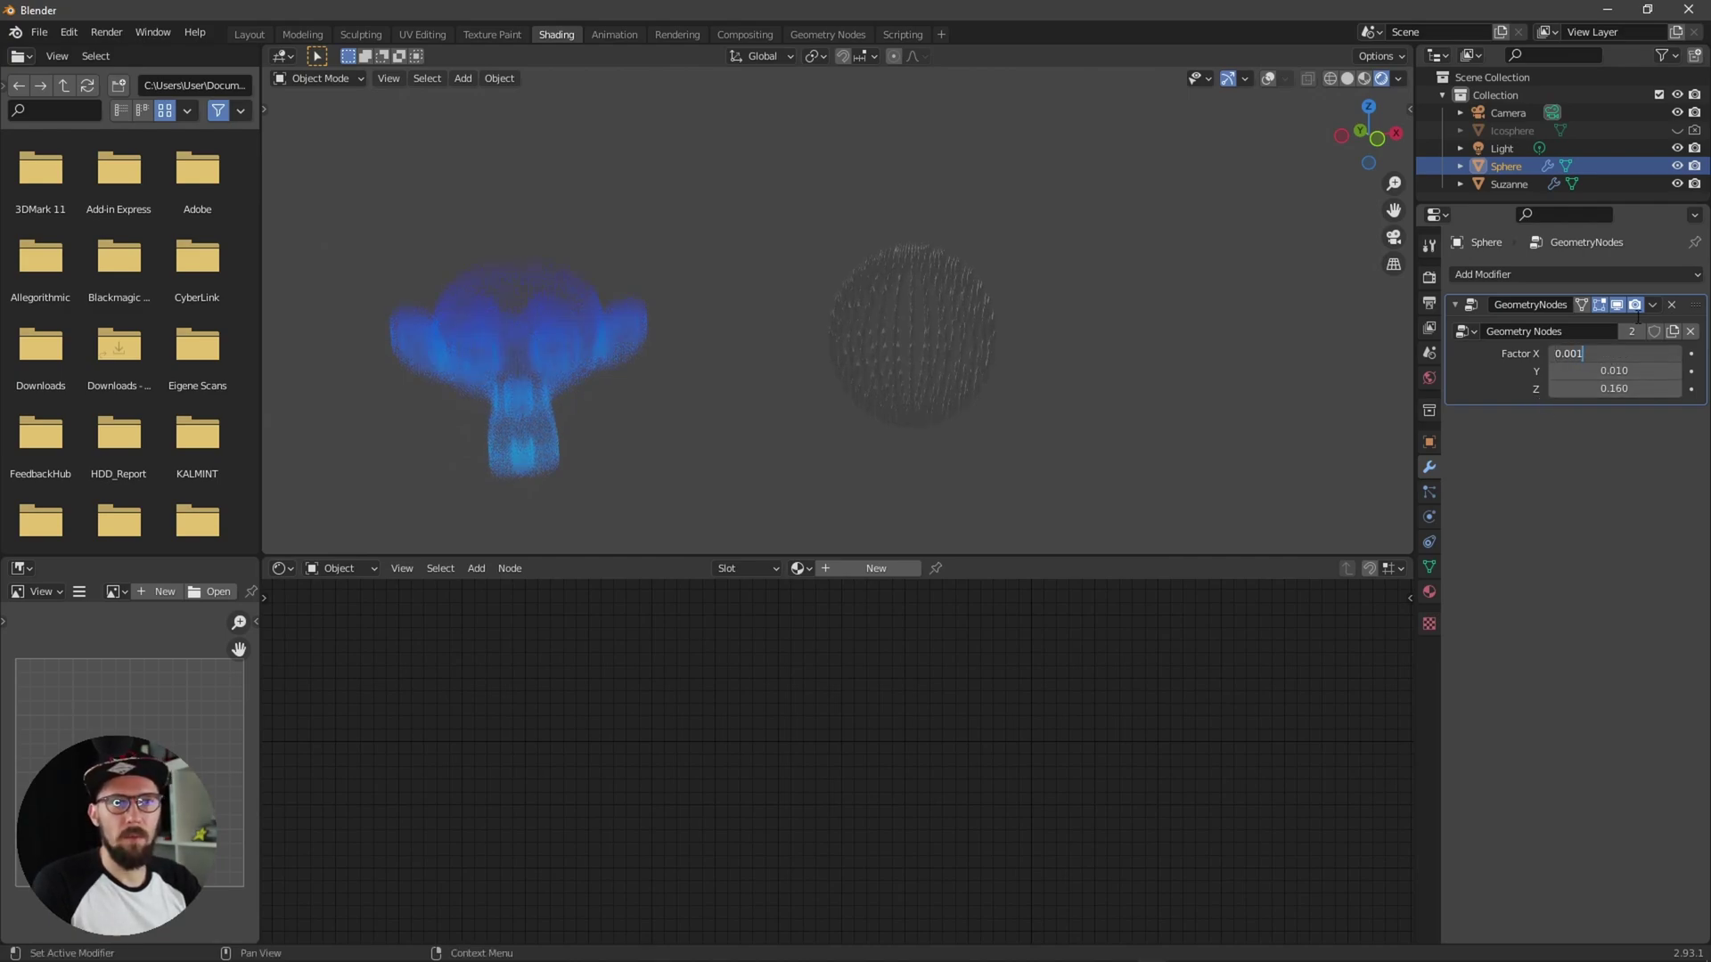
key("Return")
left_click(1611, 352)
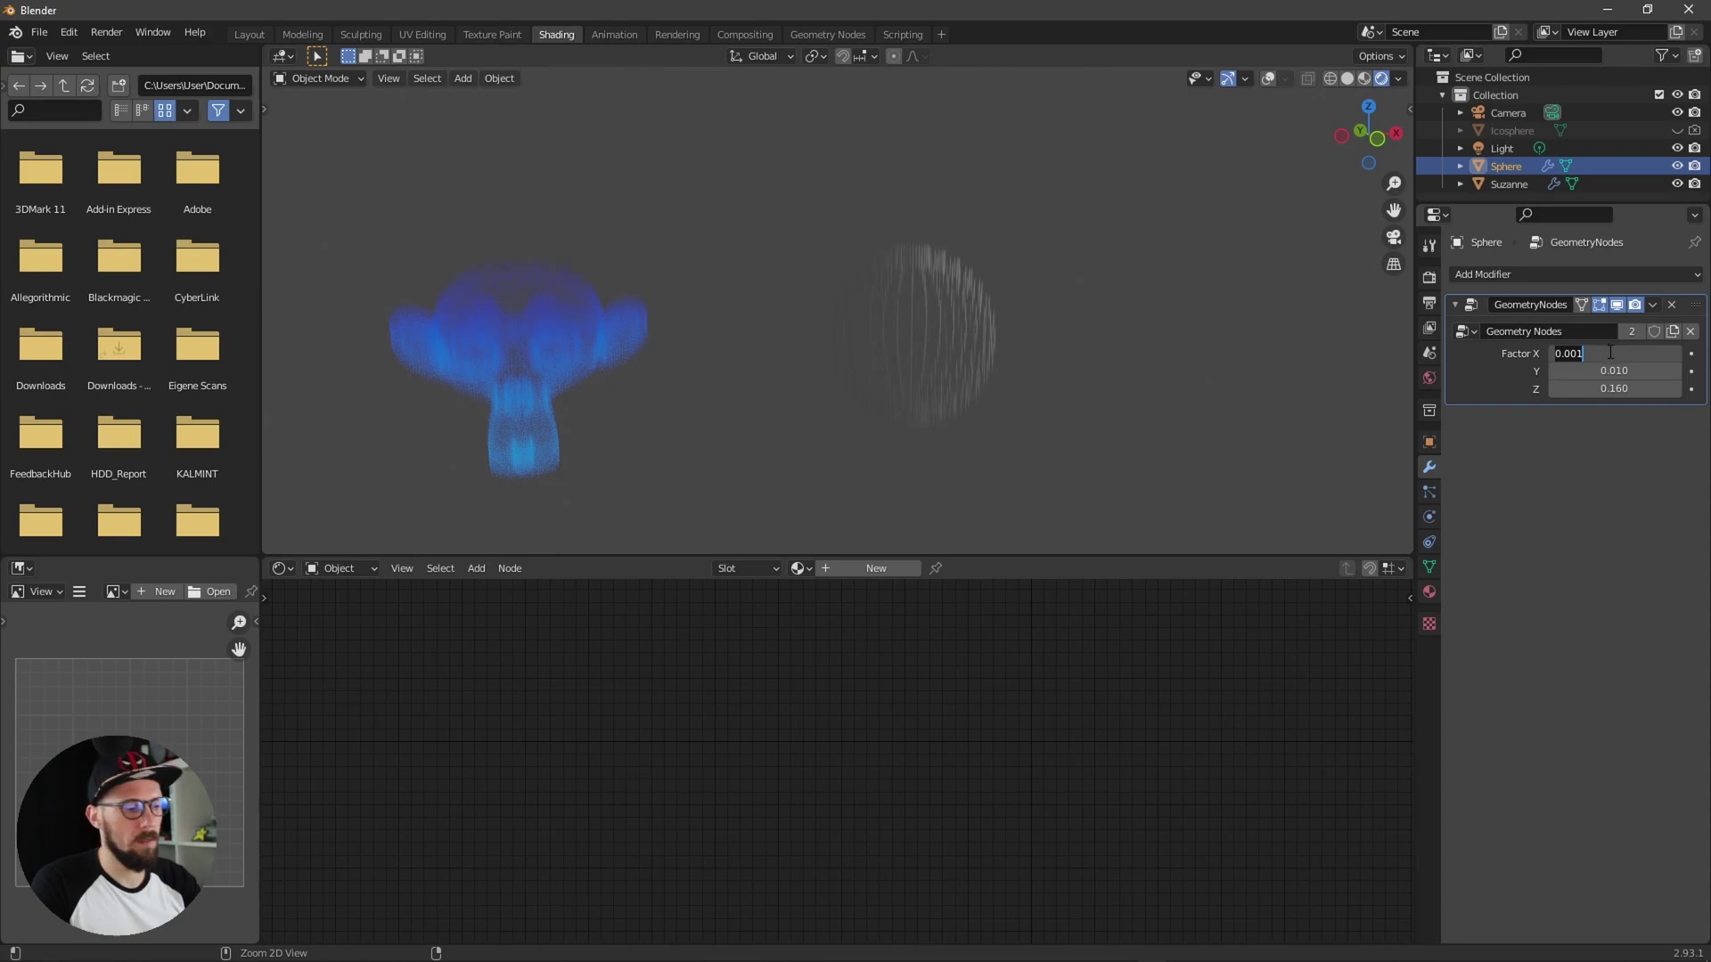
key("ctrl+c")
left_click(1635, 457)
left_click(1616, 371)
key("ctrl+v")
left_click(1611, 458)
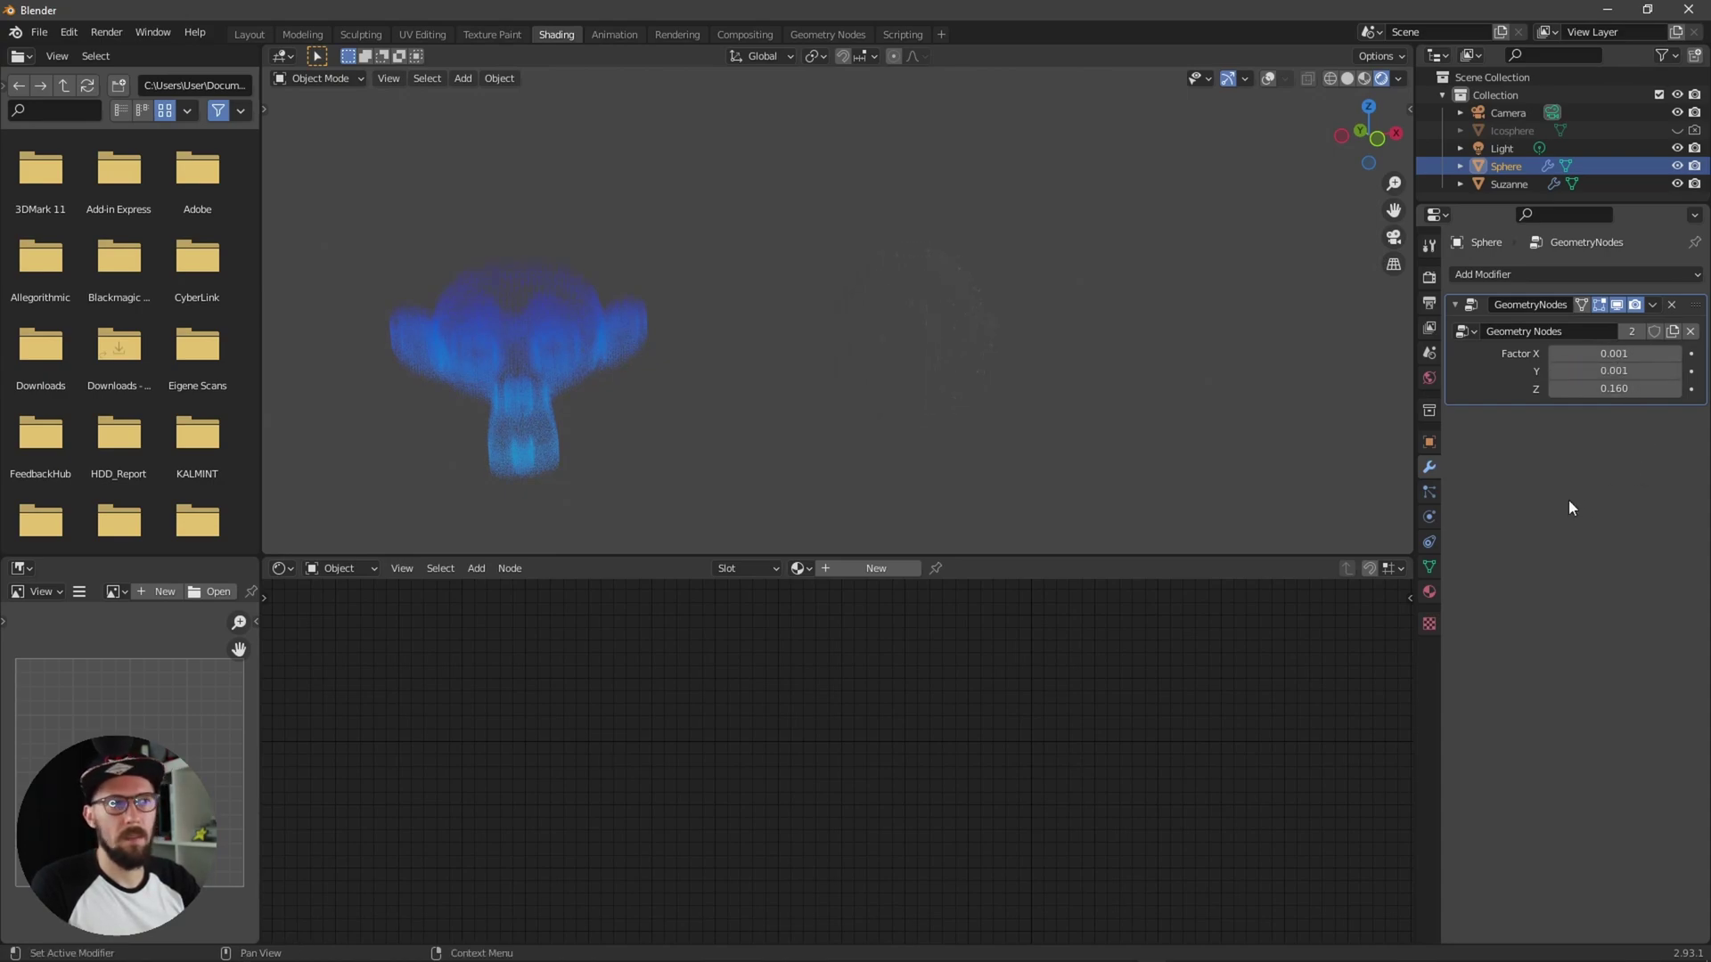
Step: Add a Subdivision Surface modifier with viewport level 2 to the sphere and place it above the Geometry Nodes modifier
middle_click_drag(1233, 431, 1354, 398)
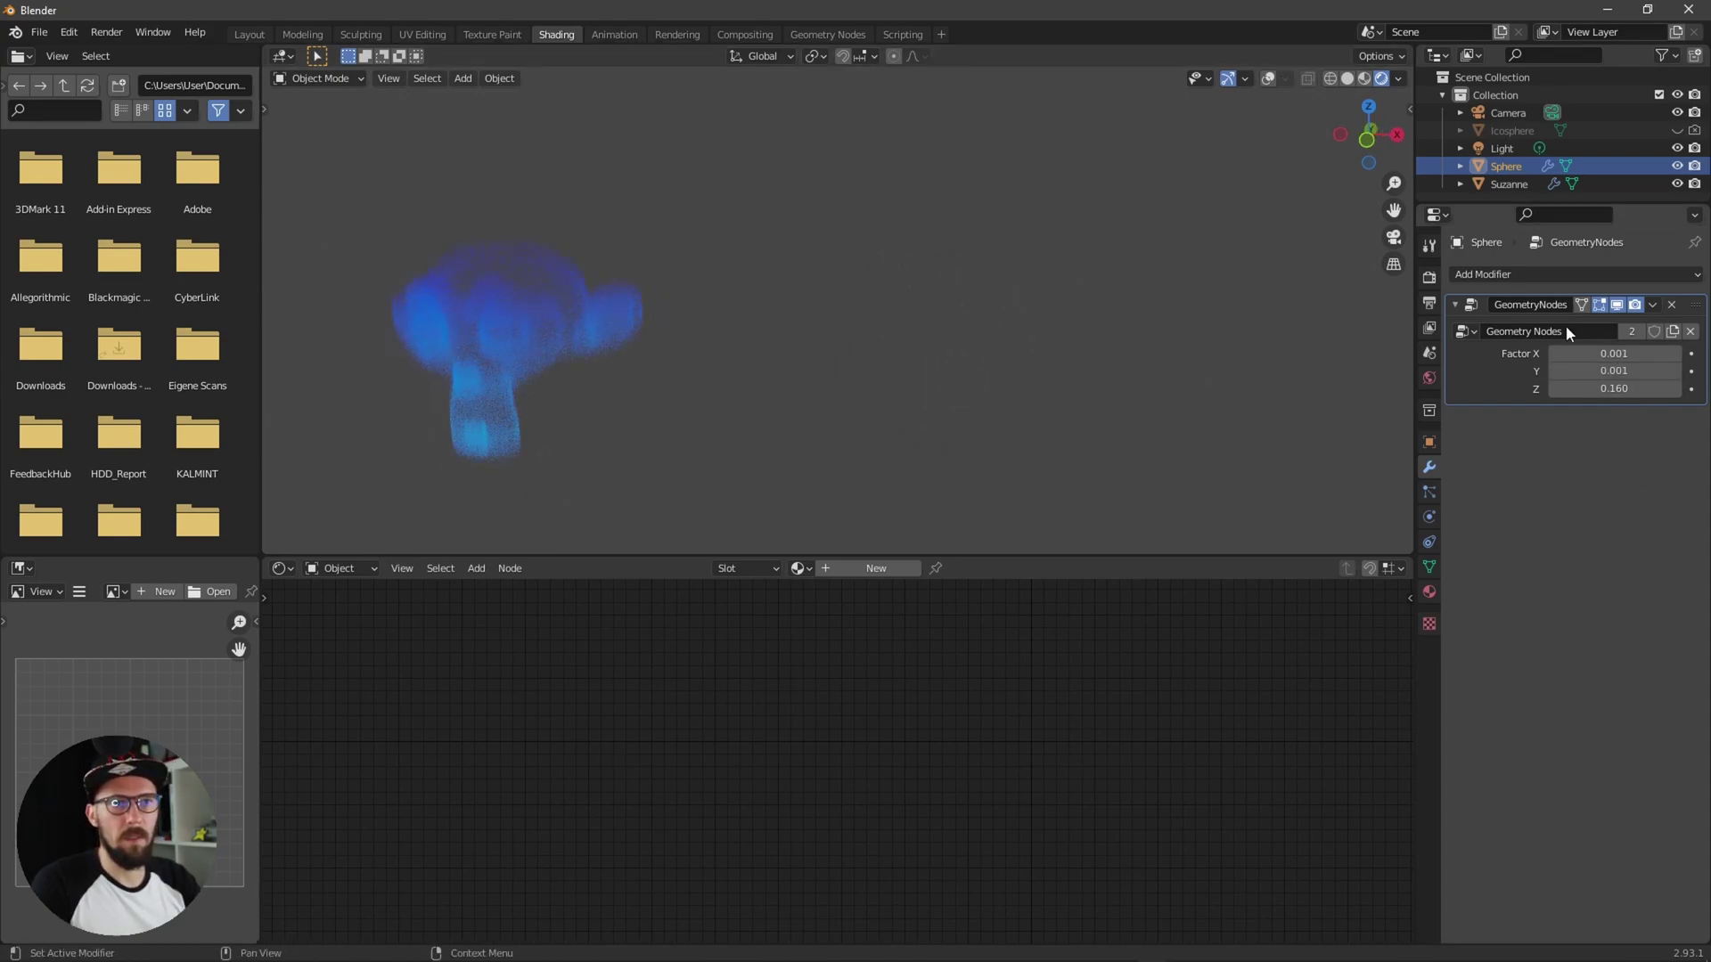
left_click(1542, 276)
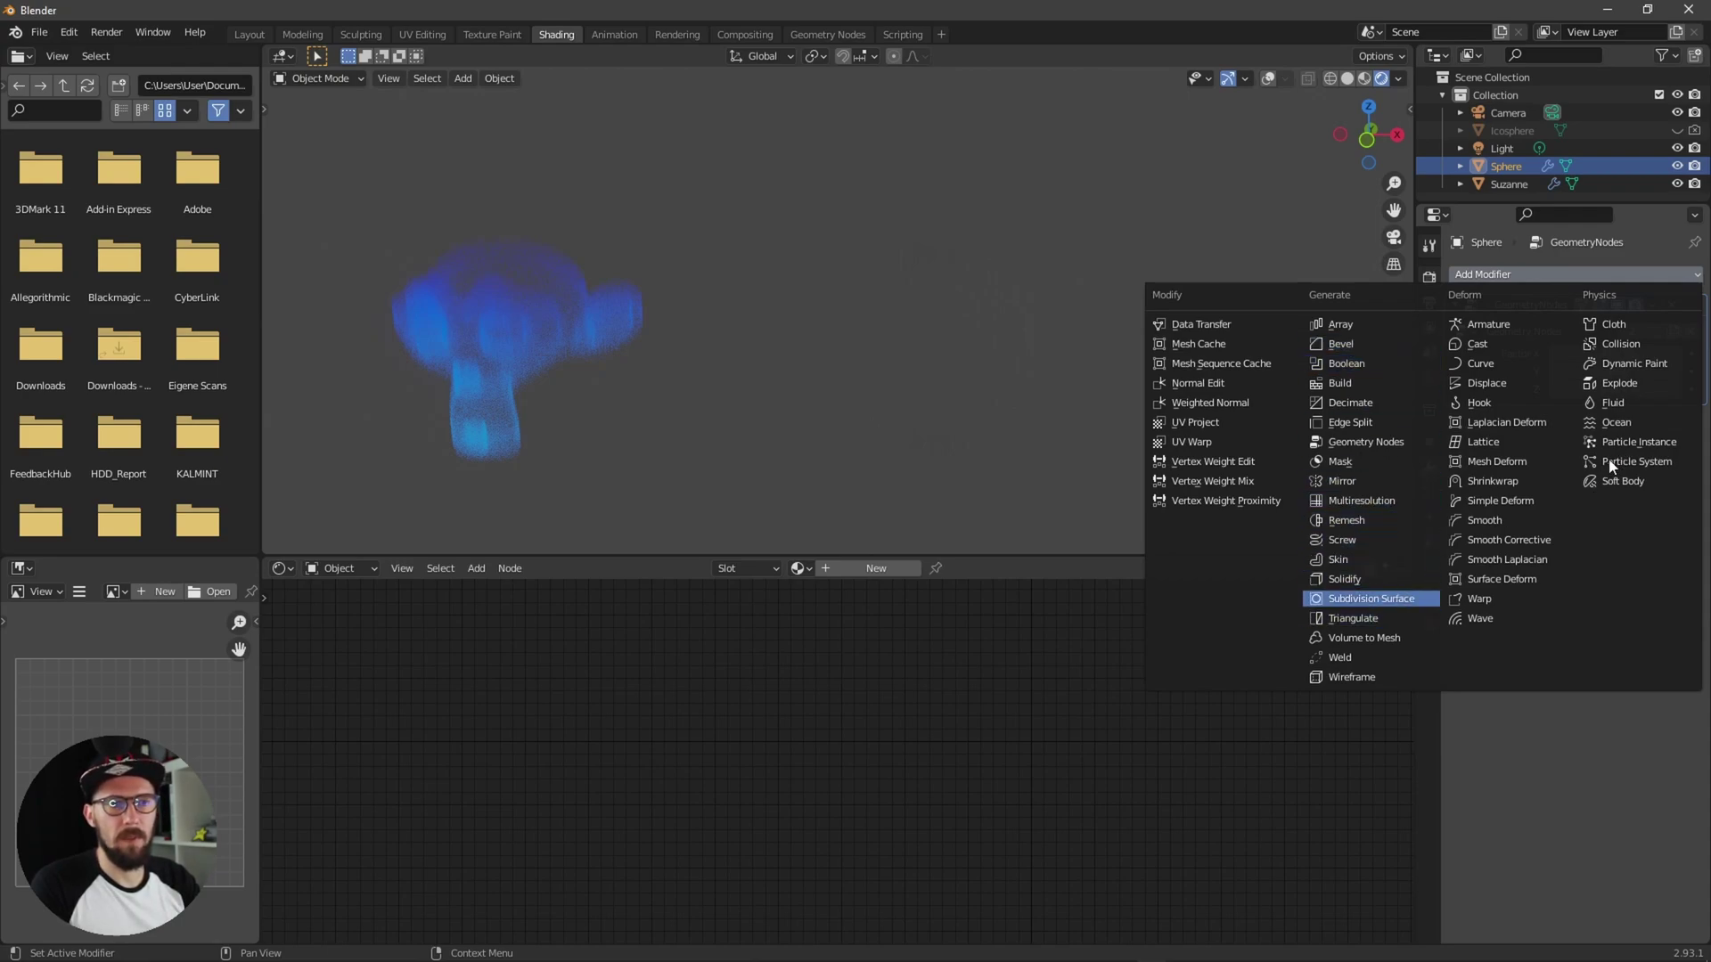
key("Return")
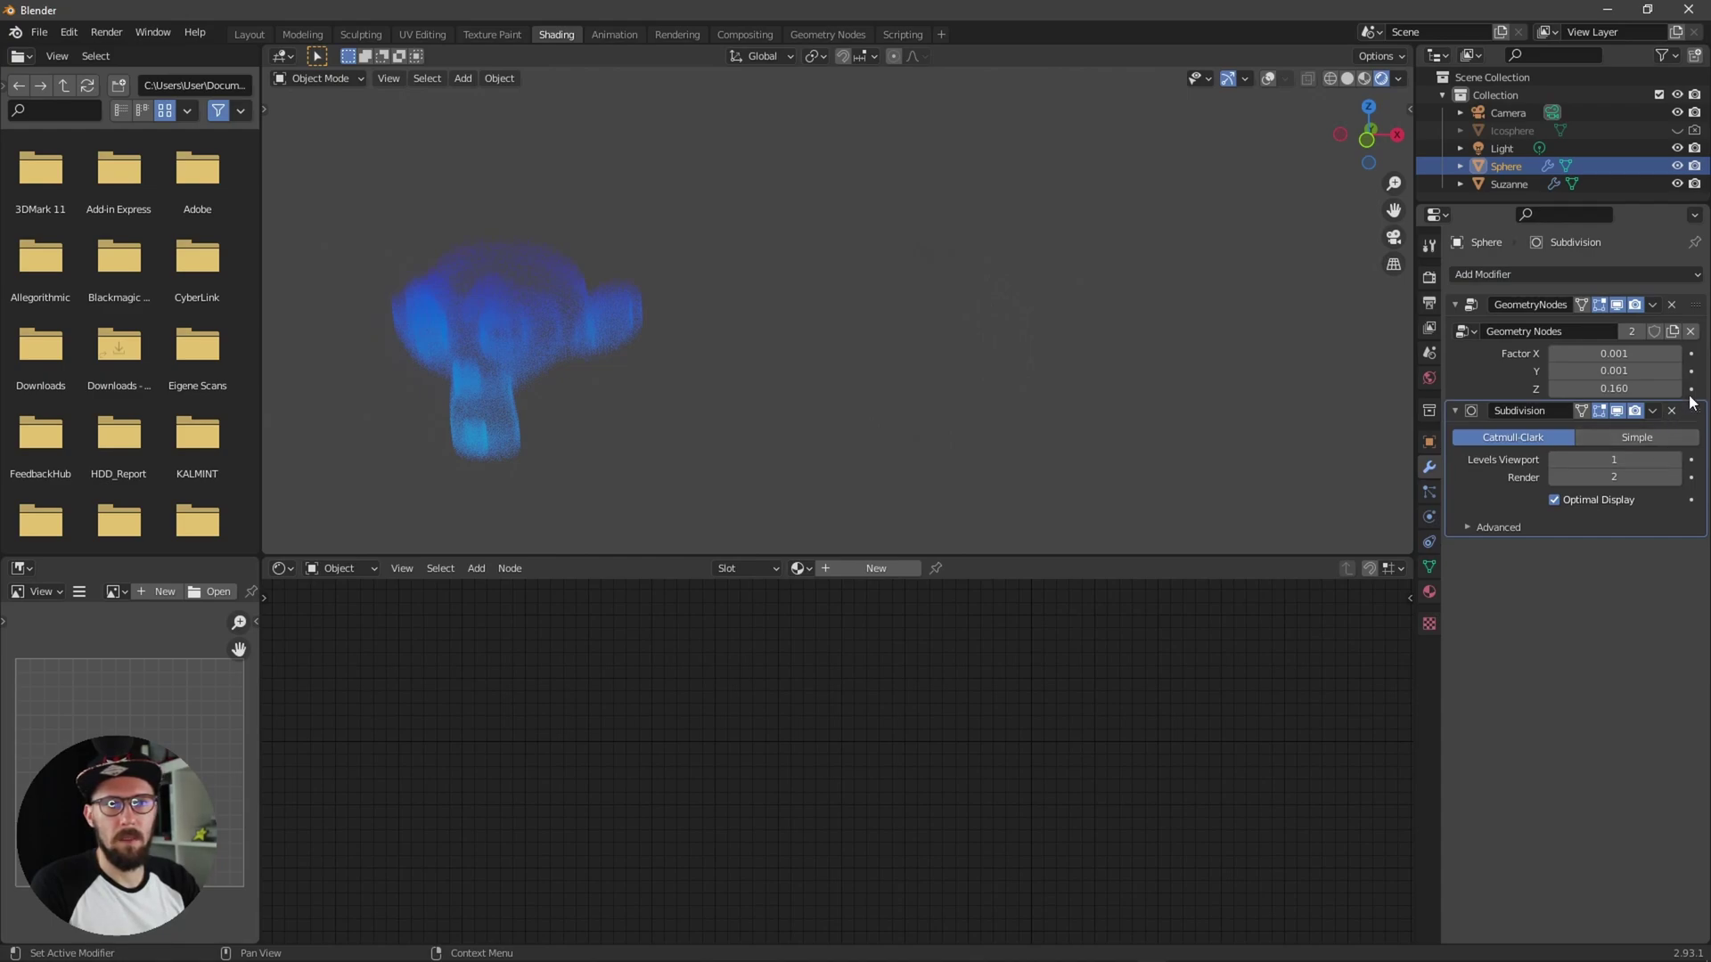
left_click_drag(1696, 420, 1692, 312)
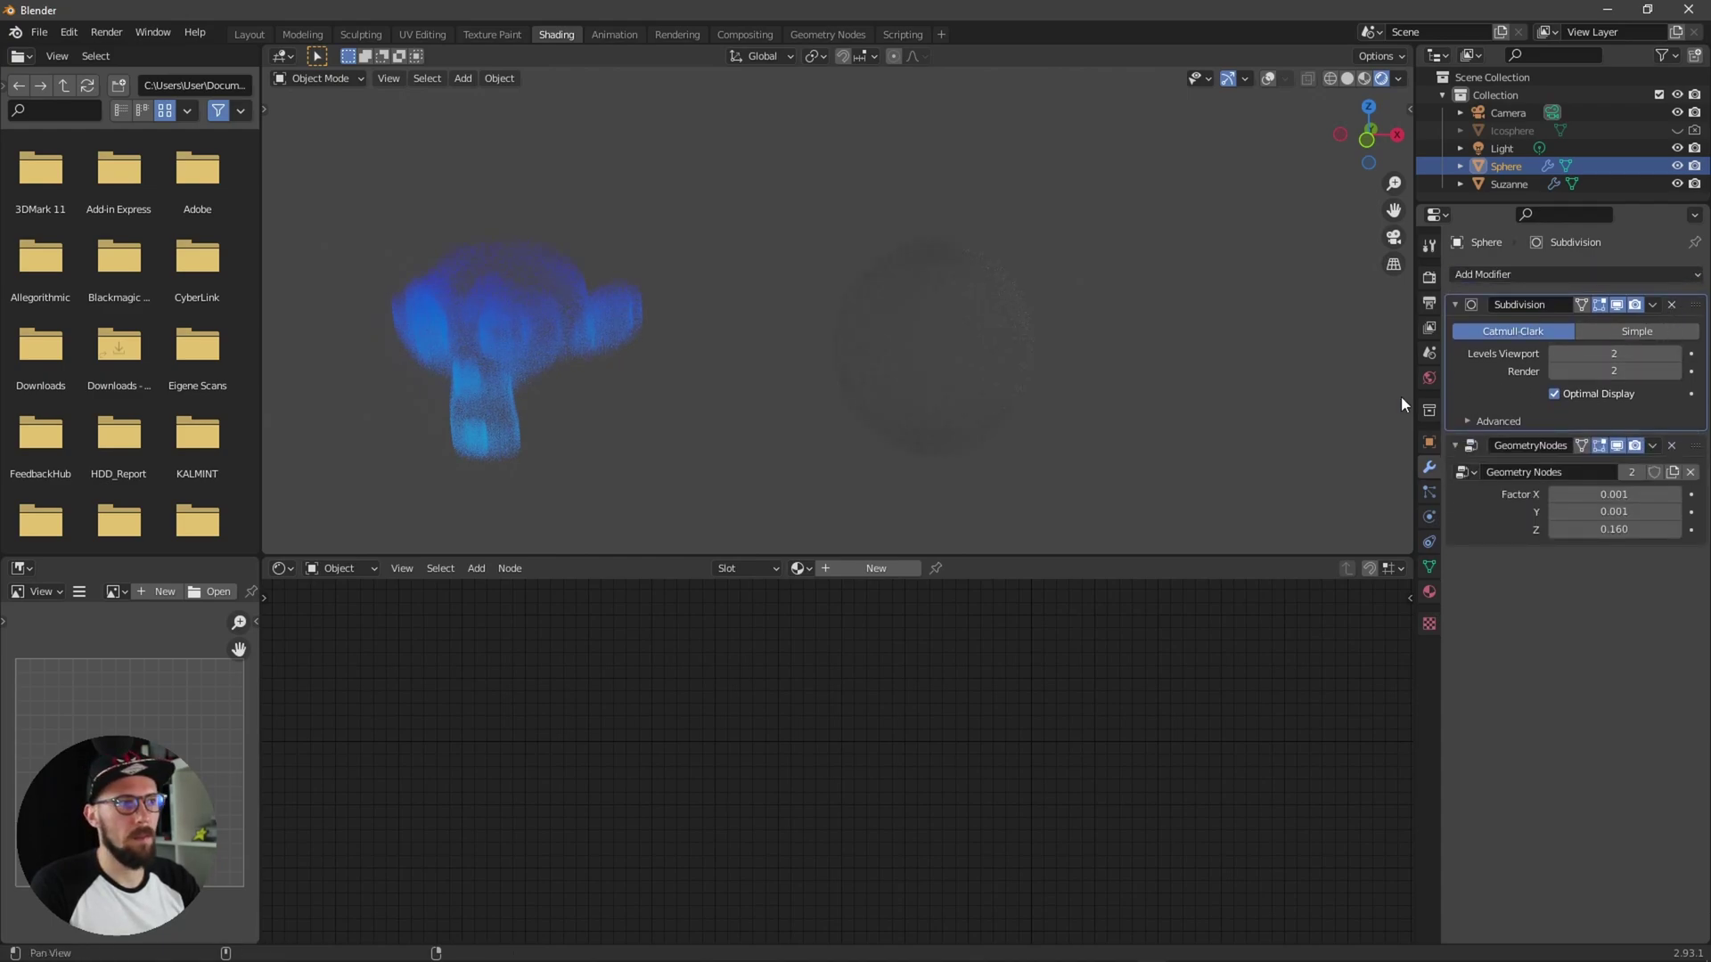
middle_click_drag(1401, 398, 1372, 428)
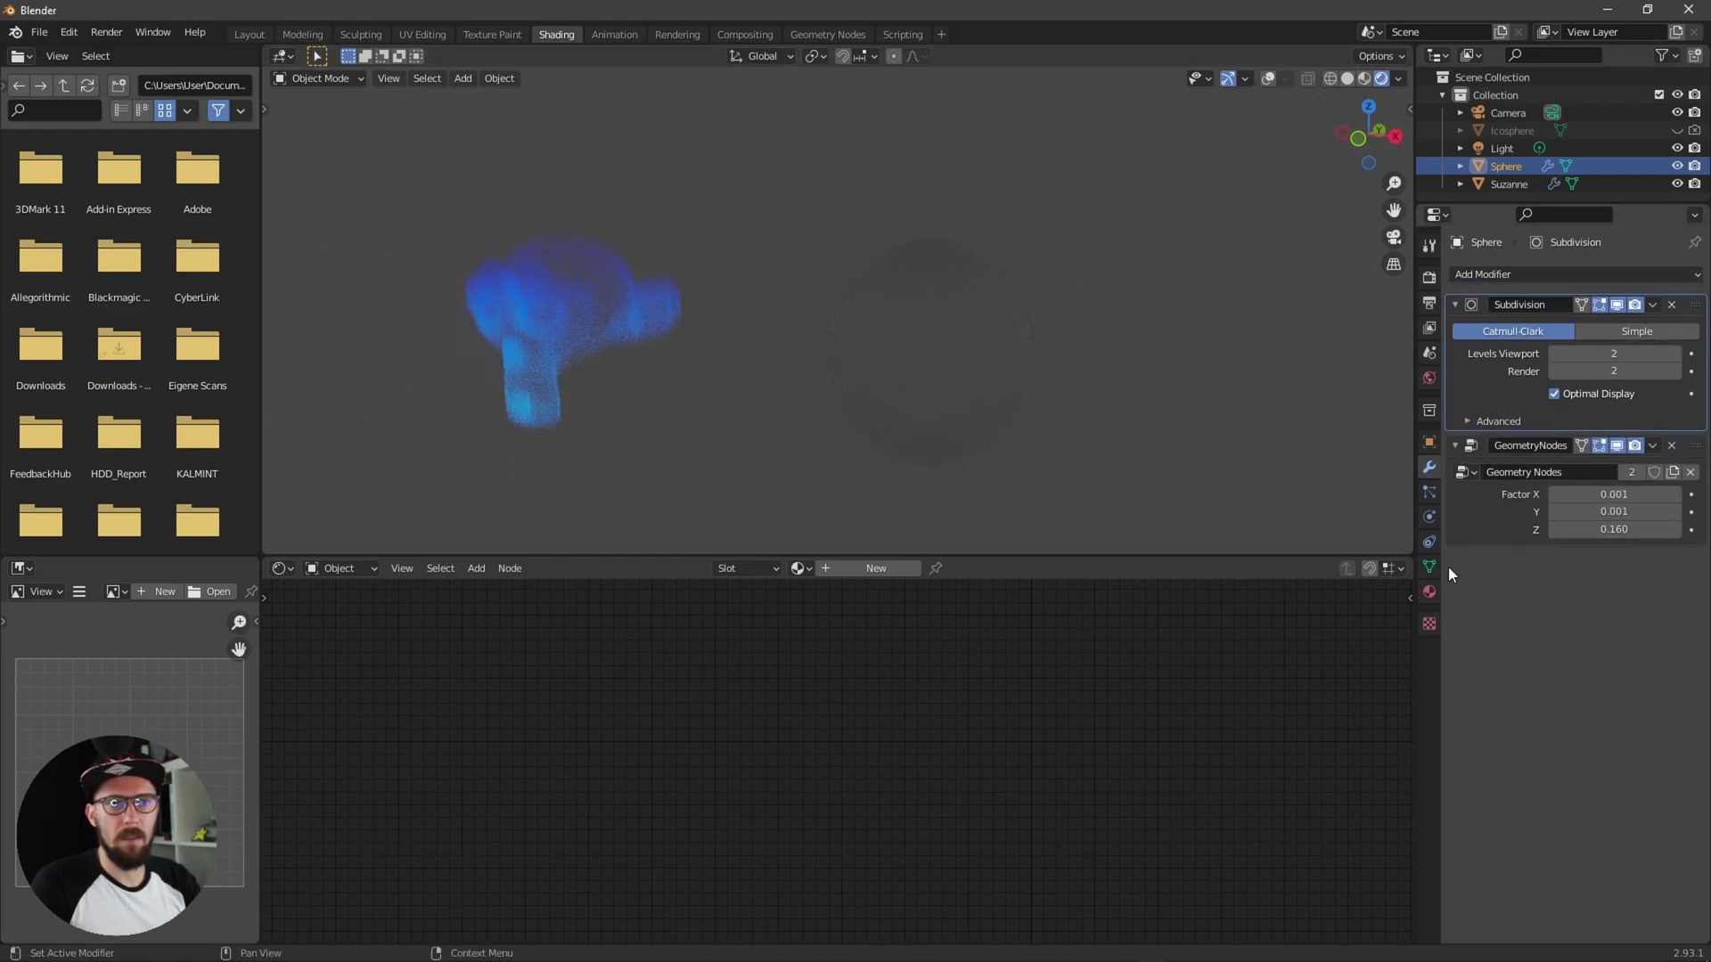
Step: Add a Skin modifier to the sphere and assign it the existing Material.002
left_click(1534, 274)
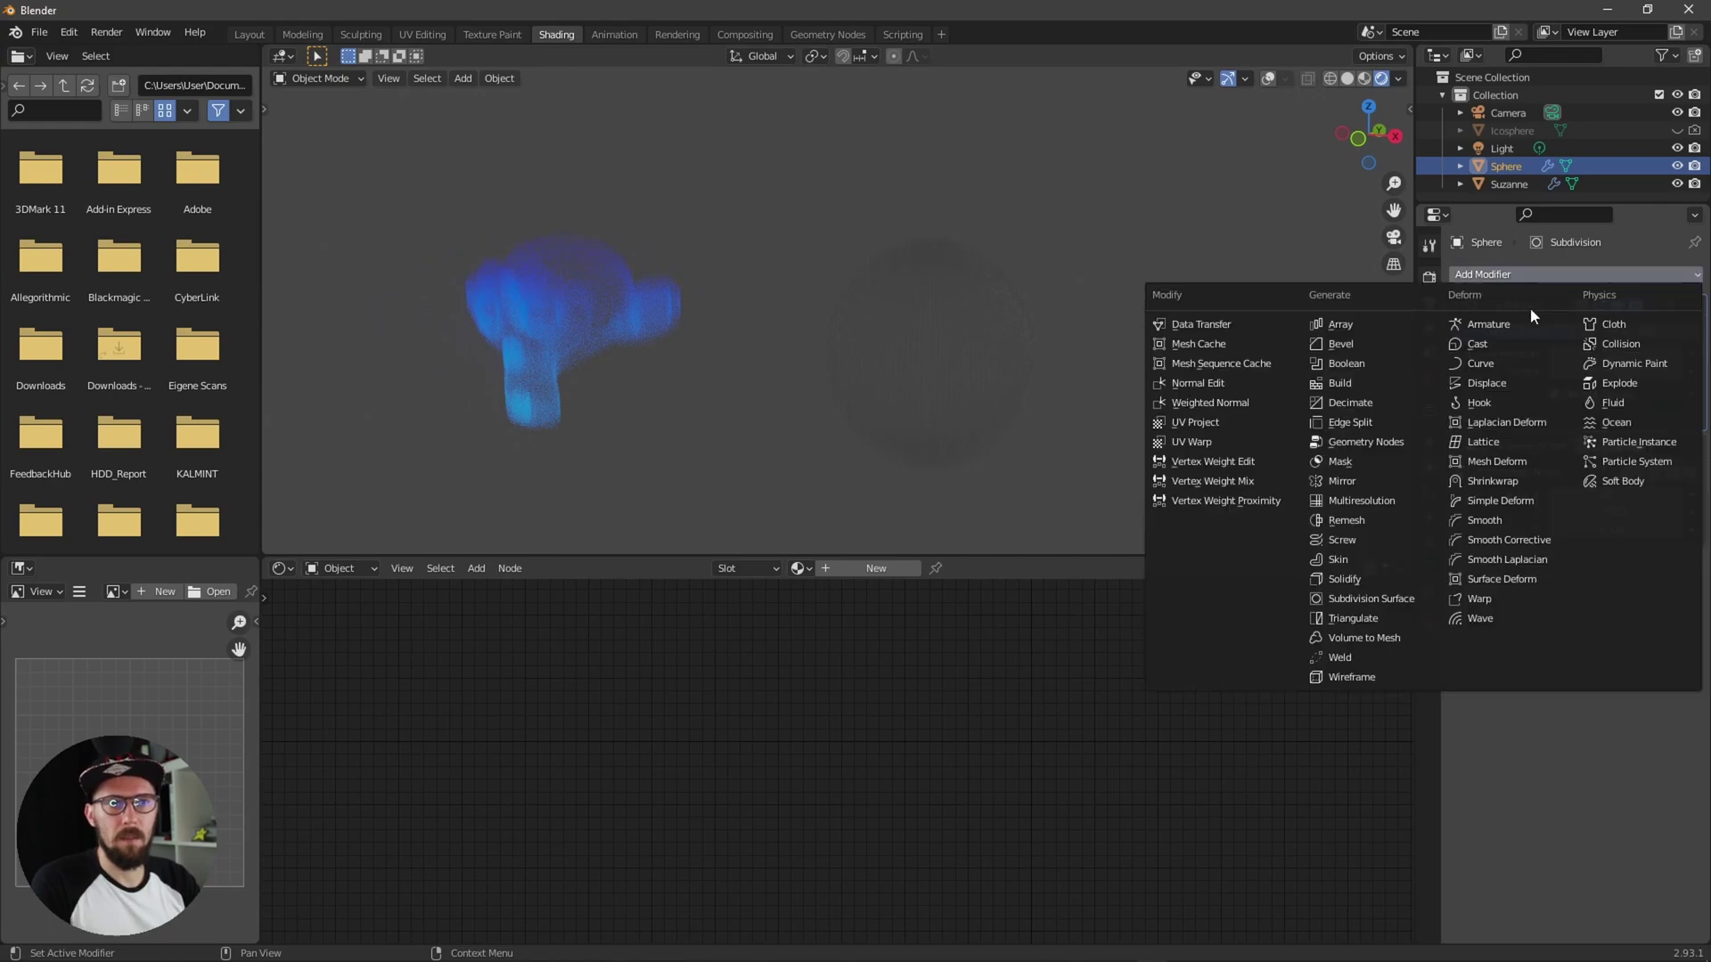
left_click(1370, 556)
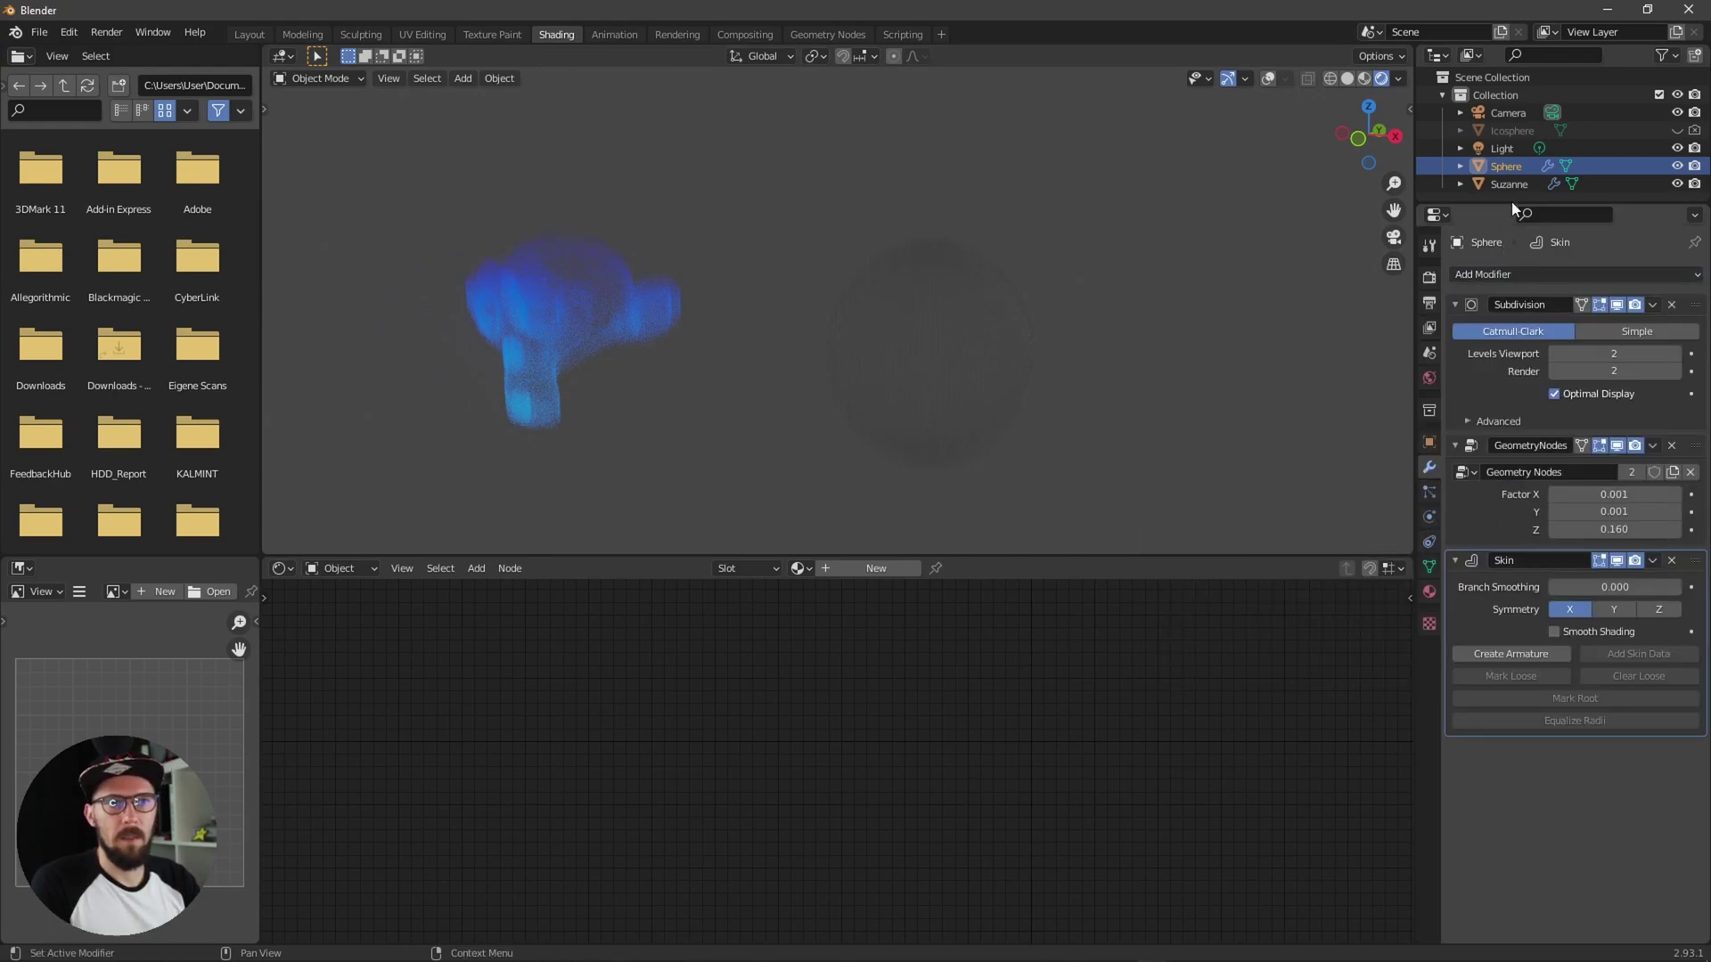
left_click(1429, 591)
left_click(1461, 350)
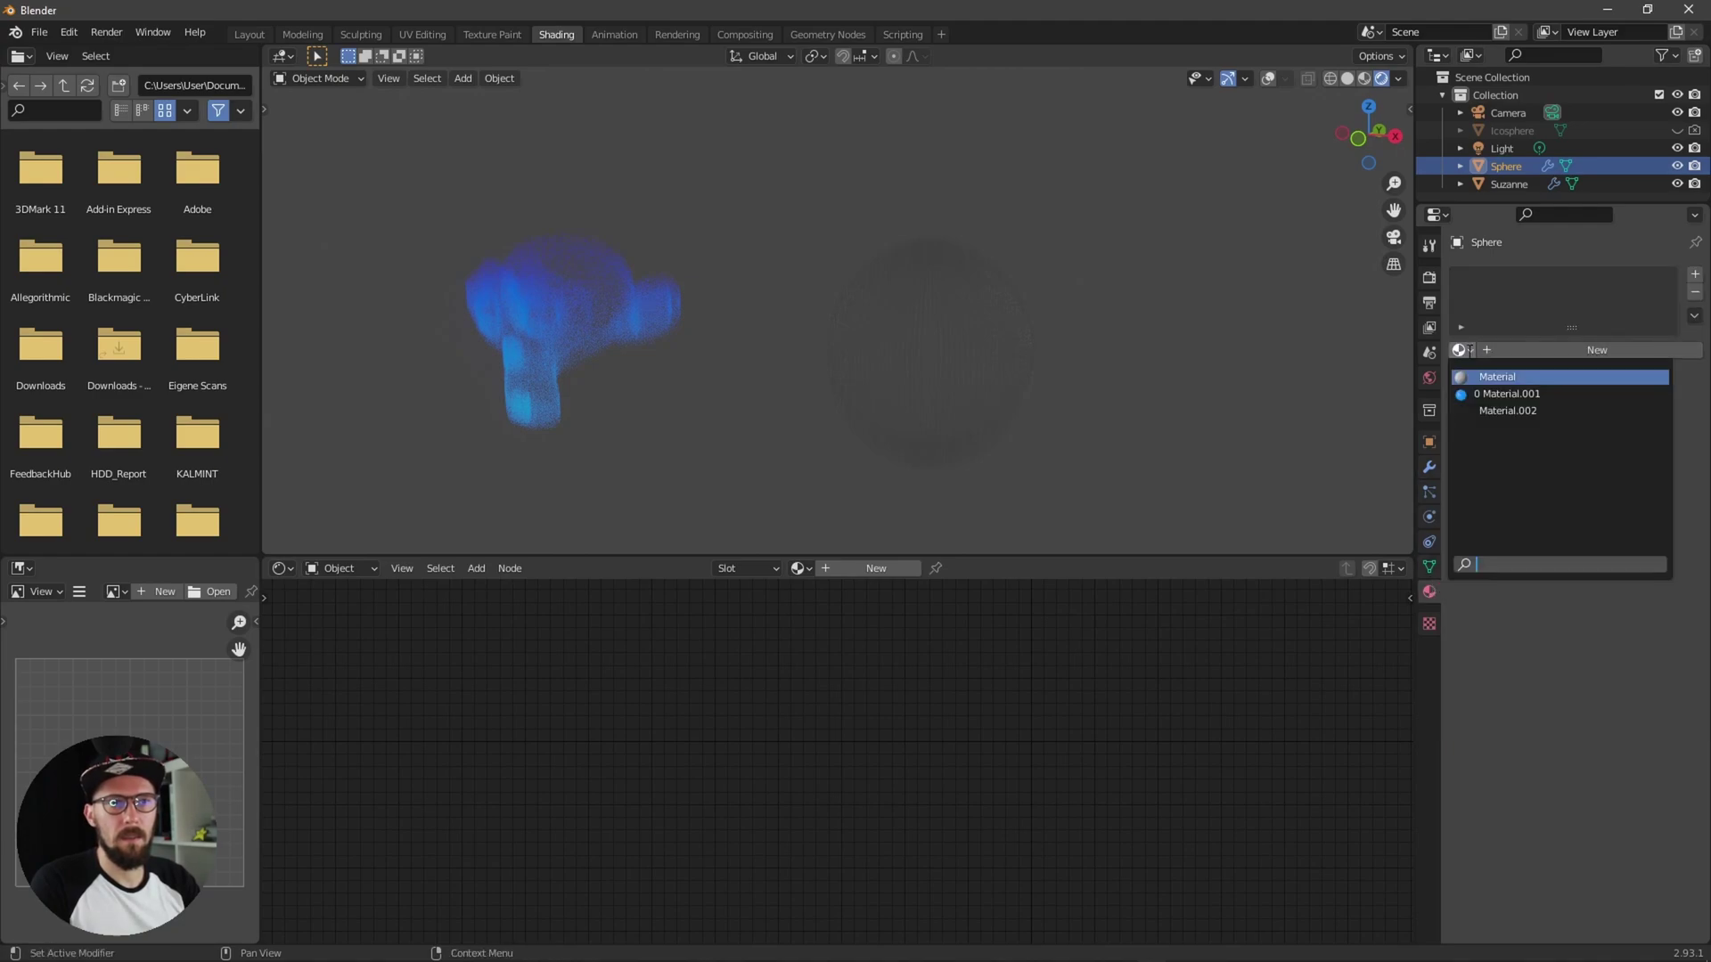
left_click(1507, 411)
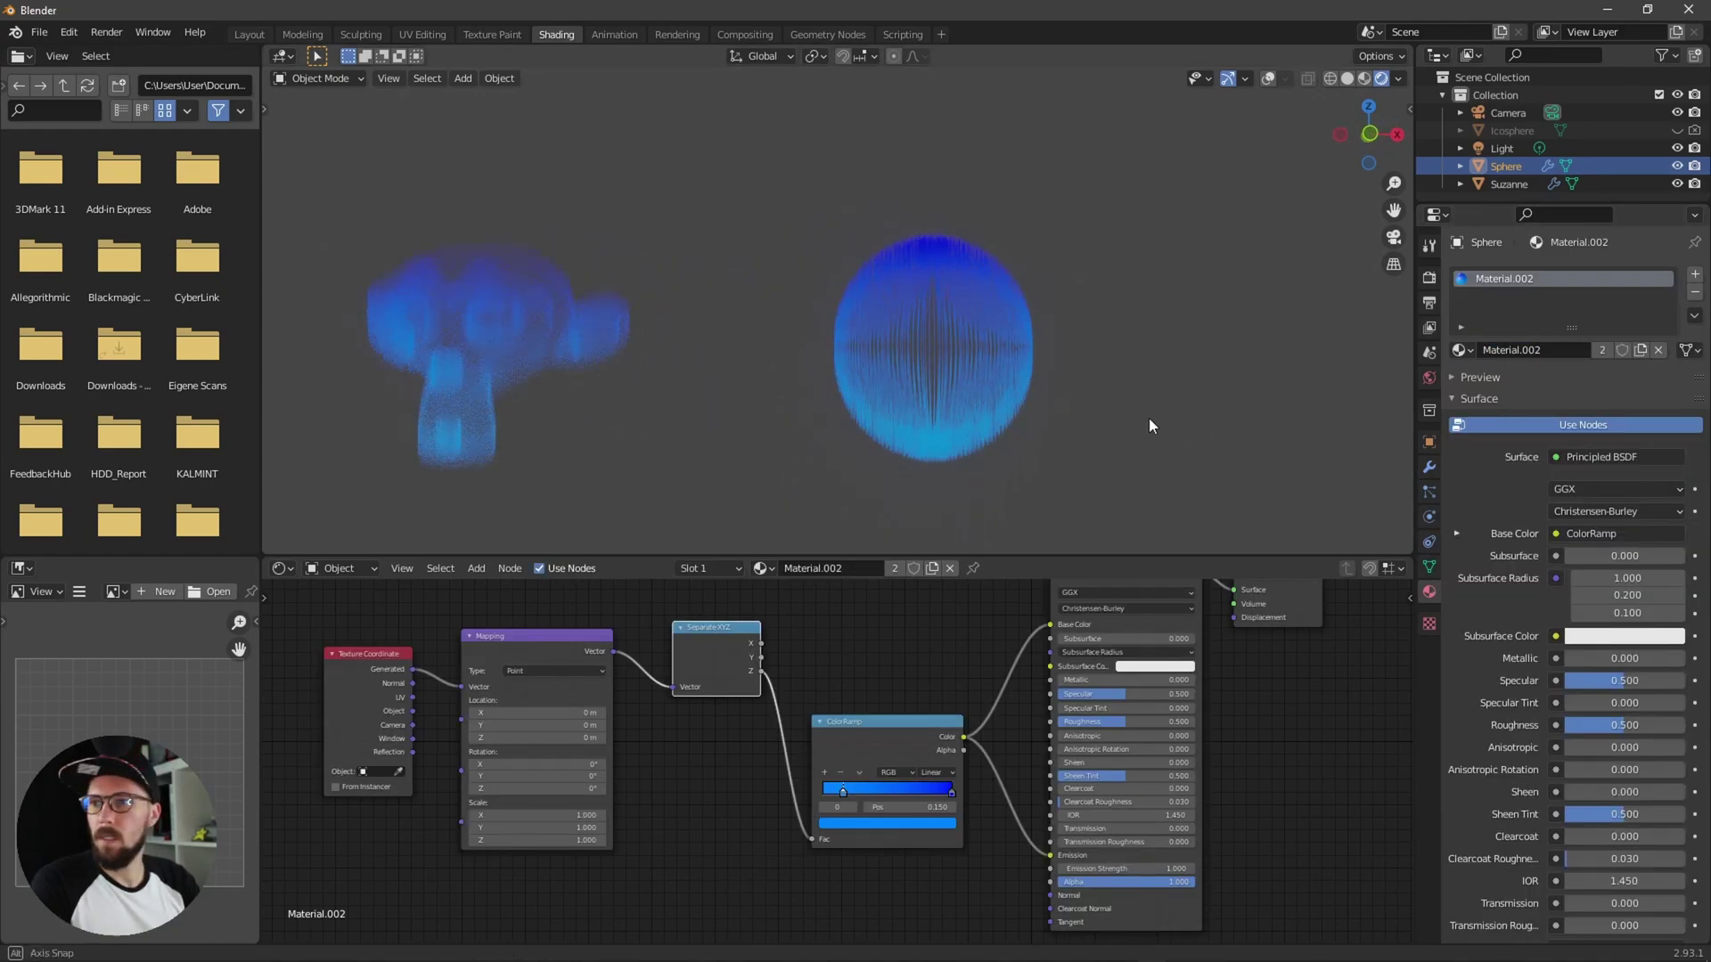
scroll(1148, 419, "up", 5)
middle_click_drag(1322, 334, 1103, 431)
scroll(1131, 392, "down", 4)
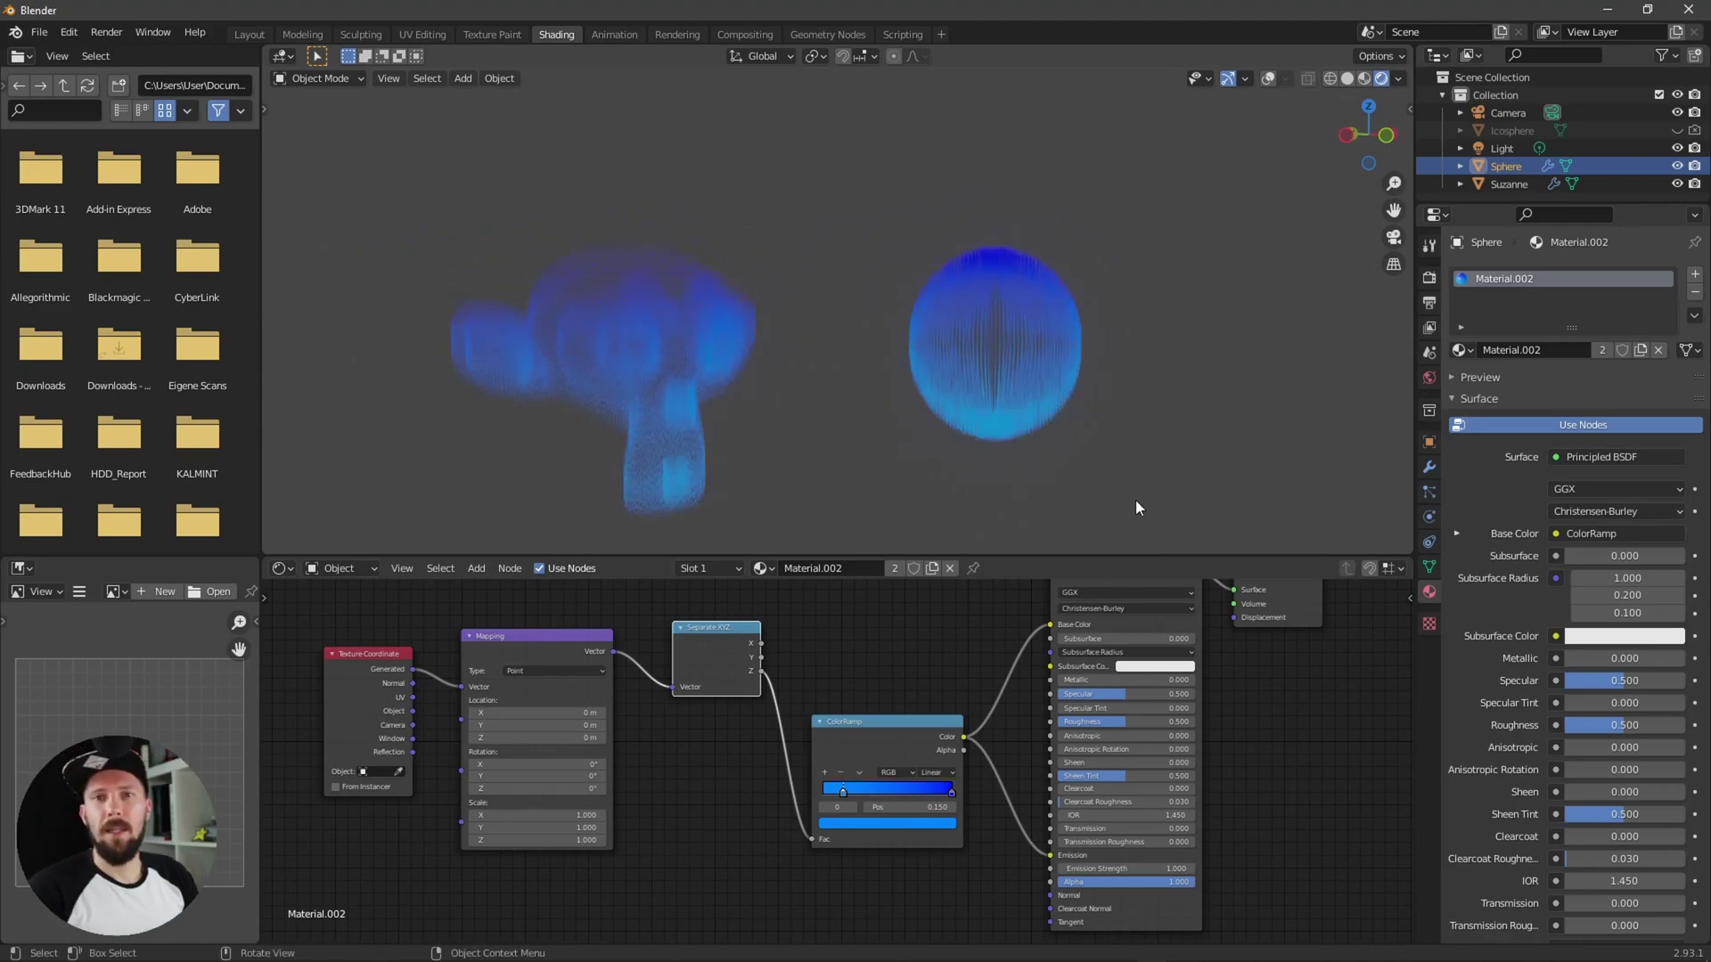